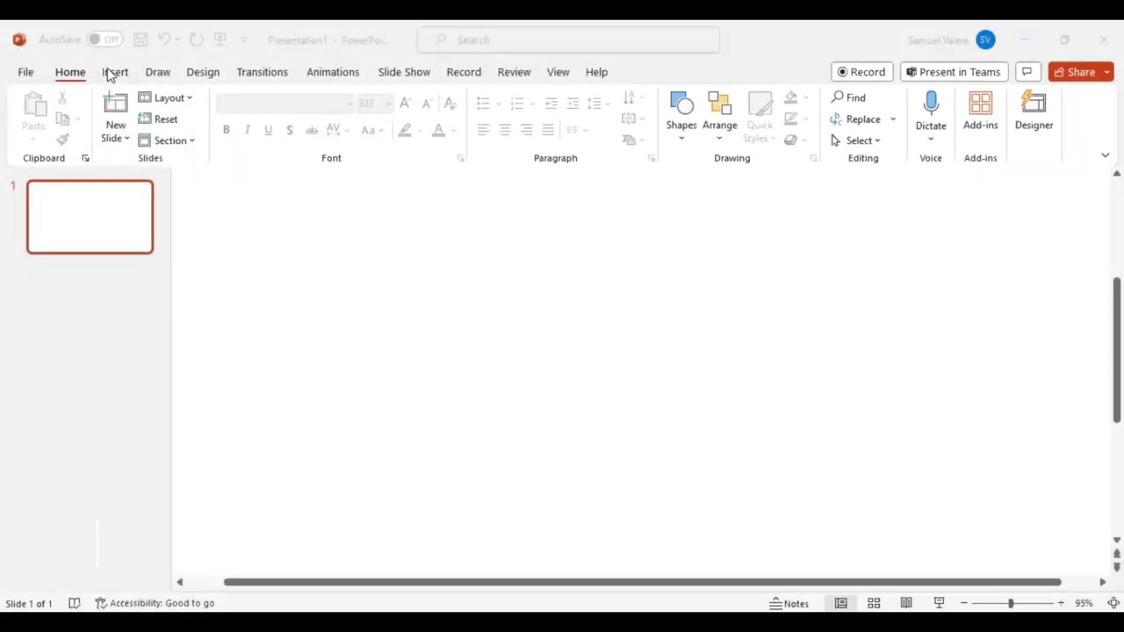
# Draw a text box on the empty slide and type the letter A.
pyautogui.click(112, 75)
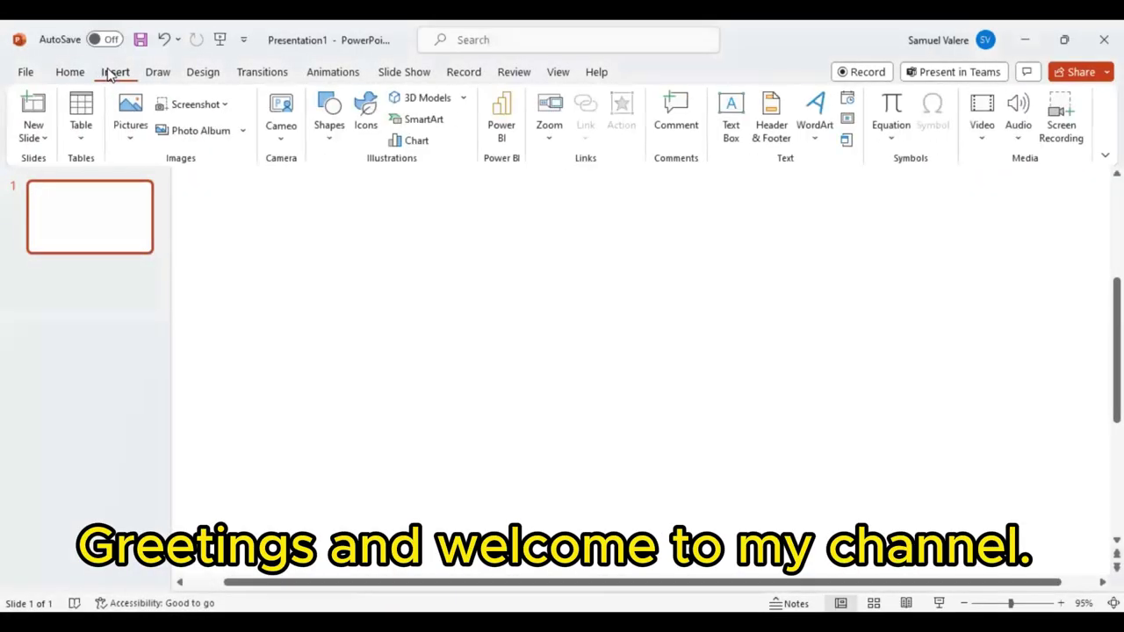
pyautogui.click(339, 137)
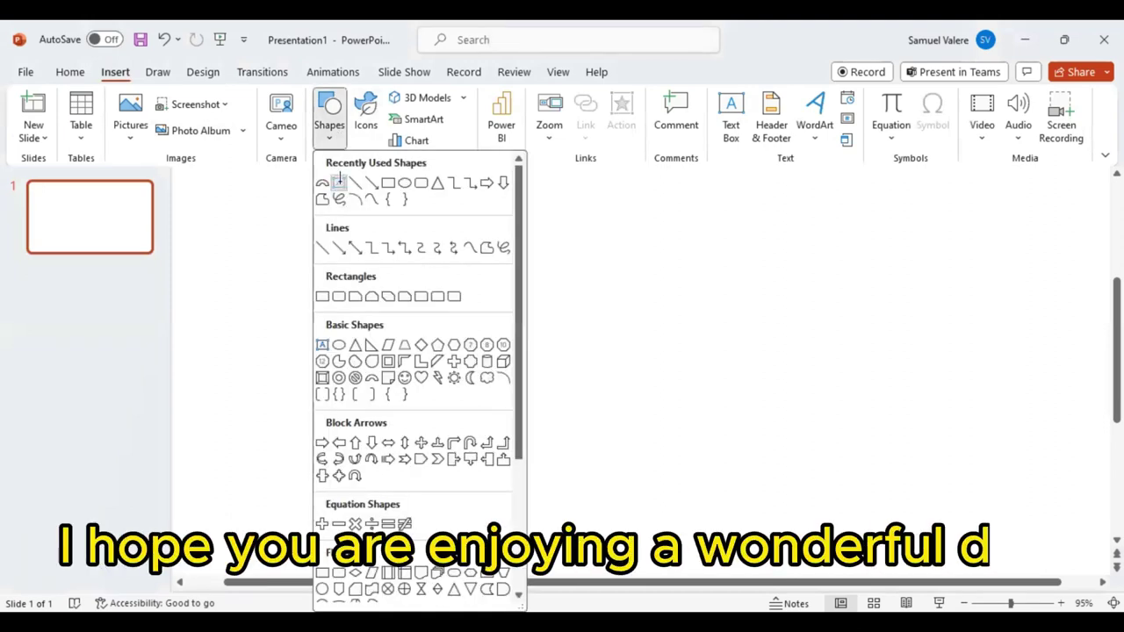
pyautogui.click(341, 184)
pyautogui.moveTo(296, 244); pyautogui.dragTo(469, 368)
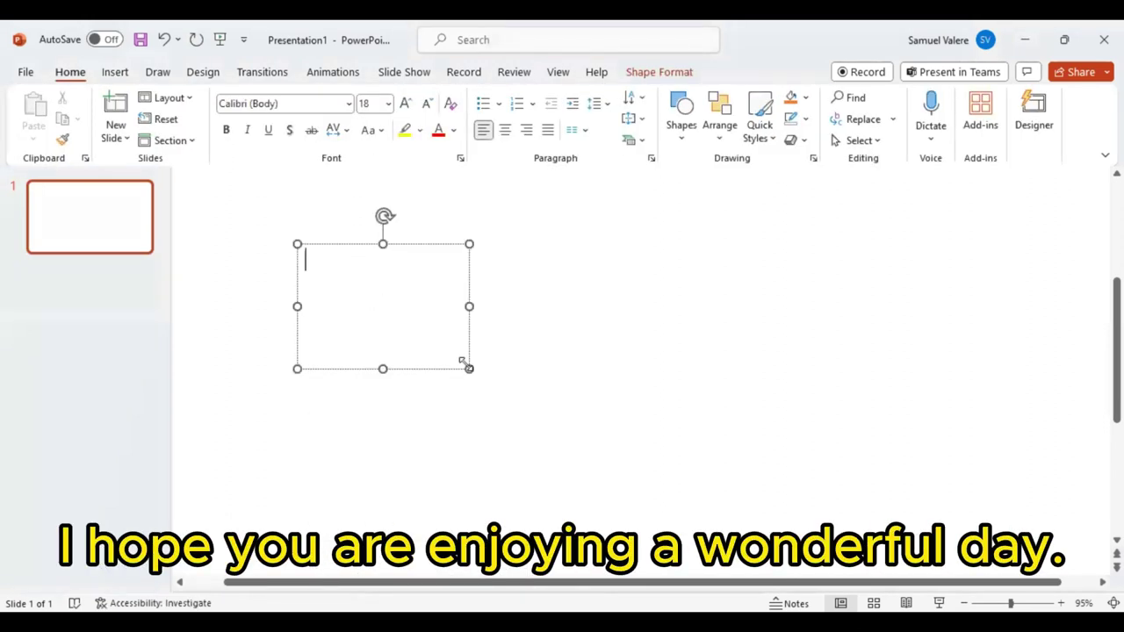
pyautogui.write('A')
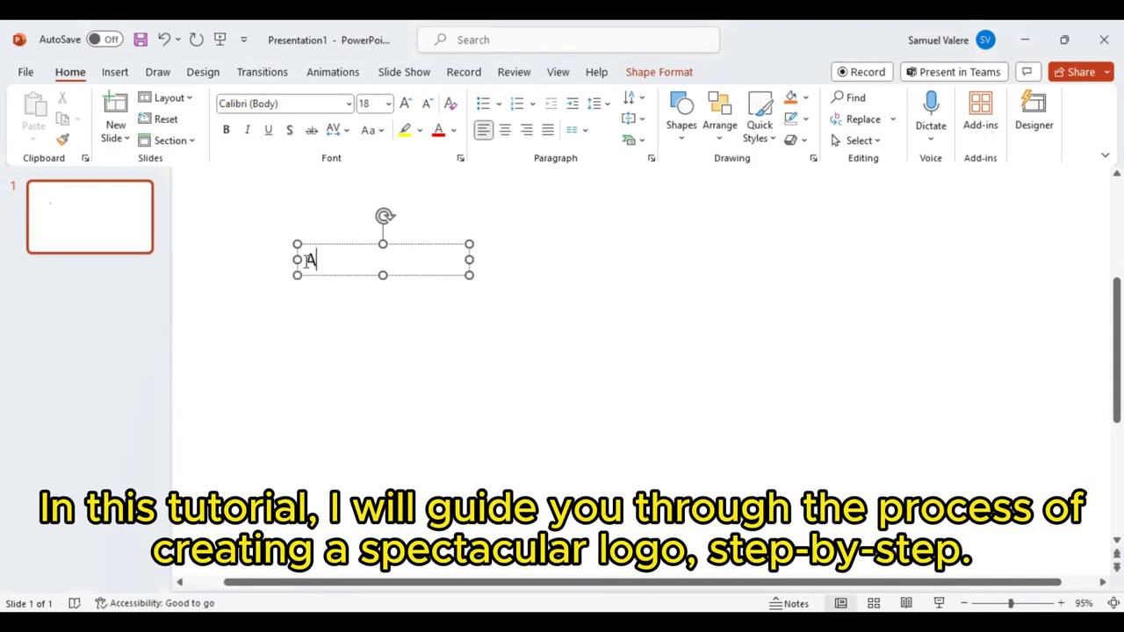
# Format the A in Arial Black at size 333 and centre it in its box.
pyautogui.doubleClick(309, 259)
pyautogui.click(300, 103)
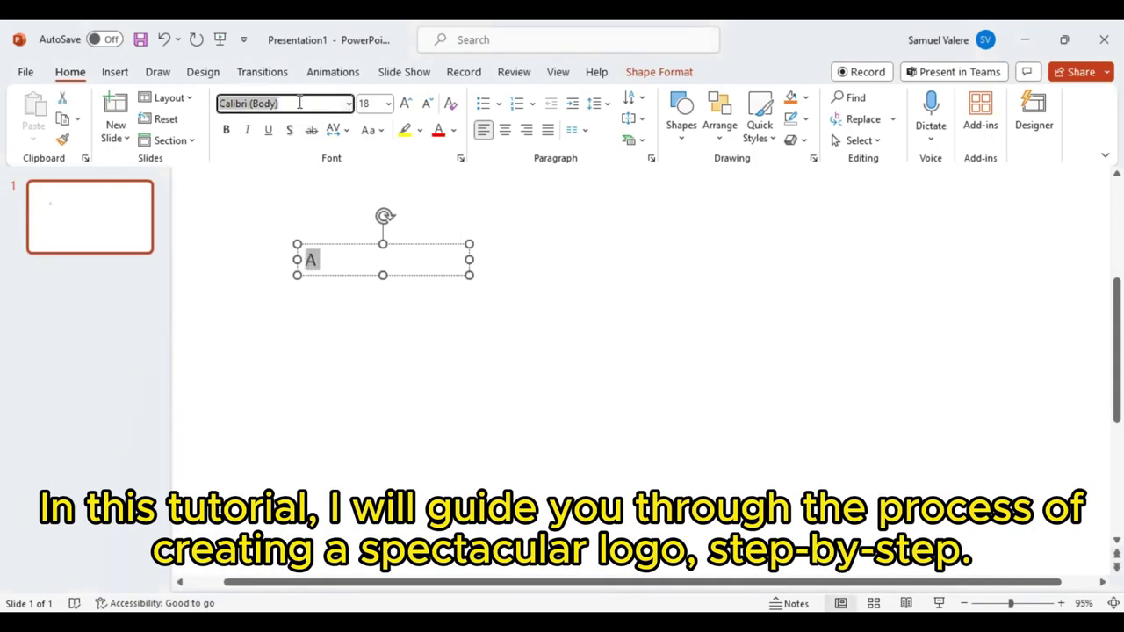
pyautogui.write('Arial Black')
pyautogui.press('Return')
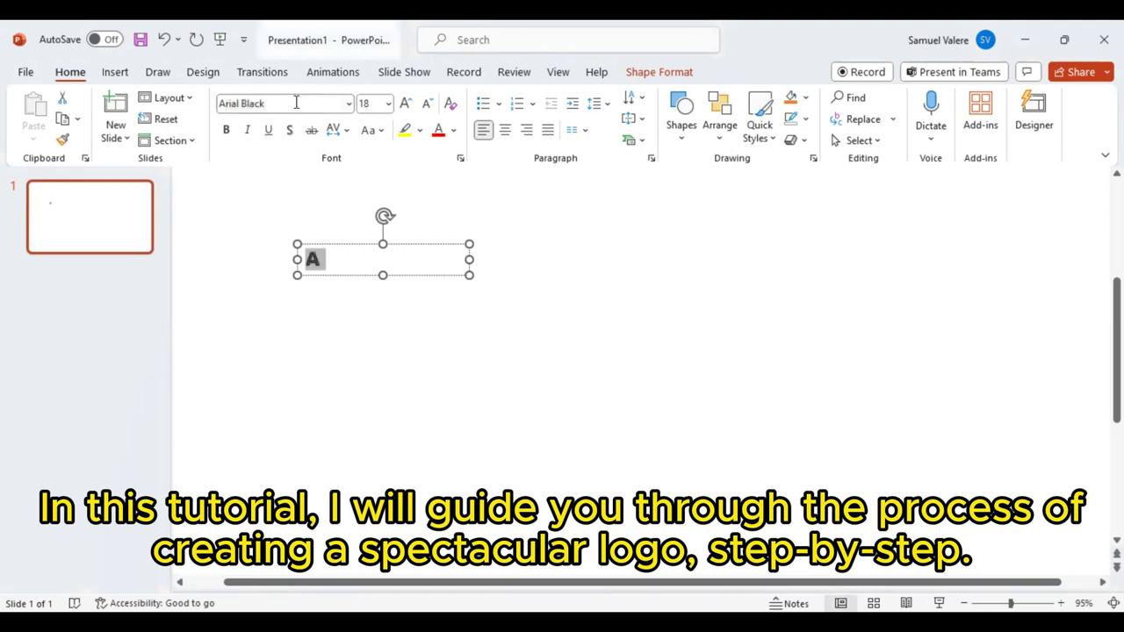
pyautogui.click(369, 104)
pyautogui.write('333')
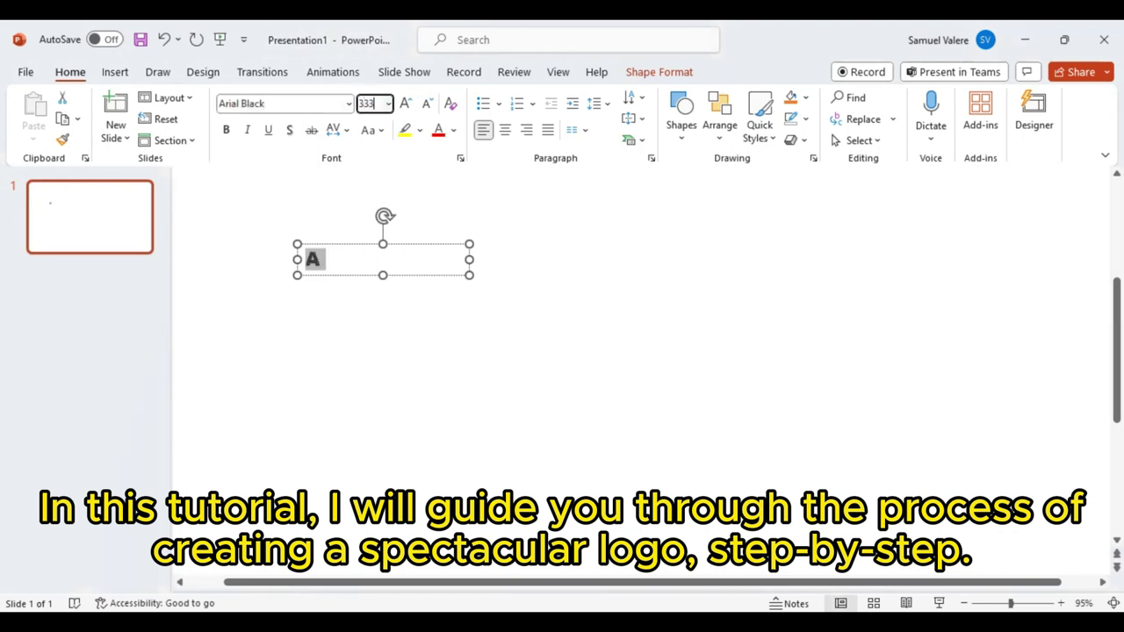
pyautogui.press('Return')
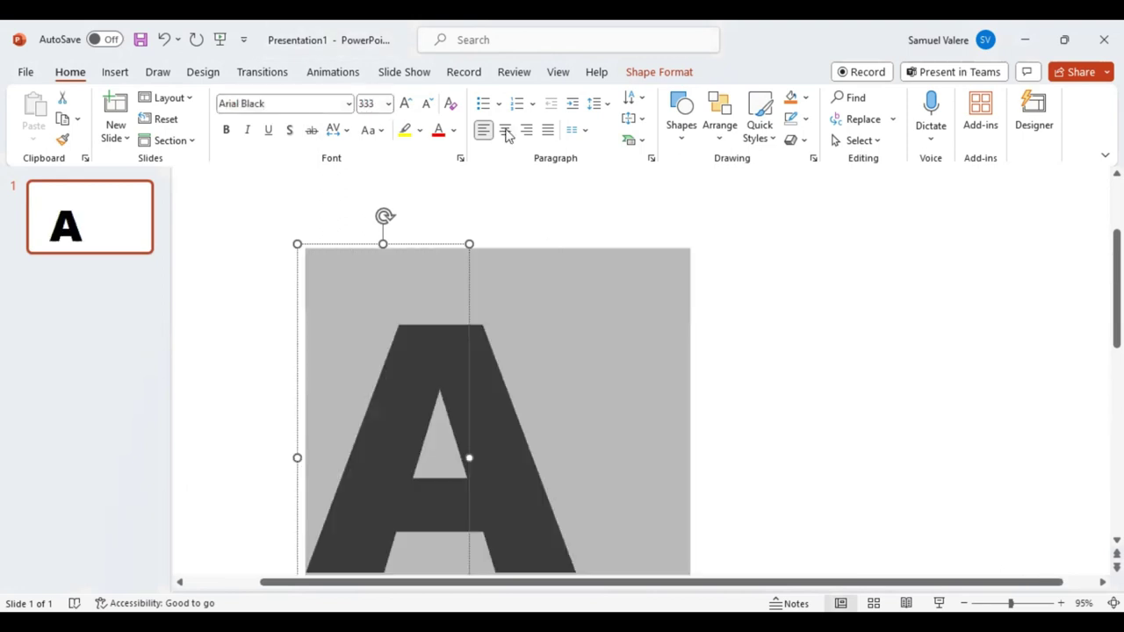
pyautogui.click(506, 133)
# Widen the A text box, then move it higher and to the left side of the slide.
pyautogui.click(466, 375)
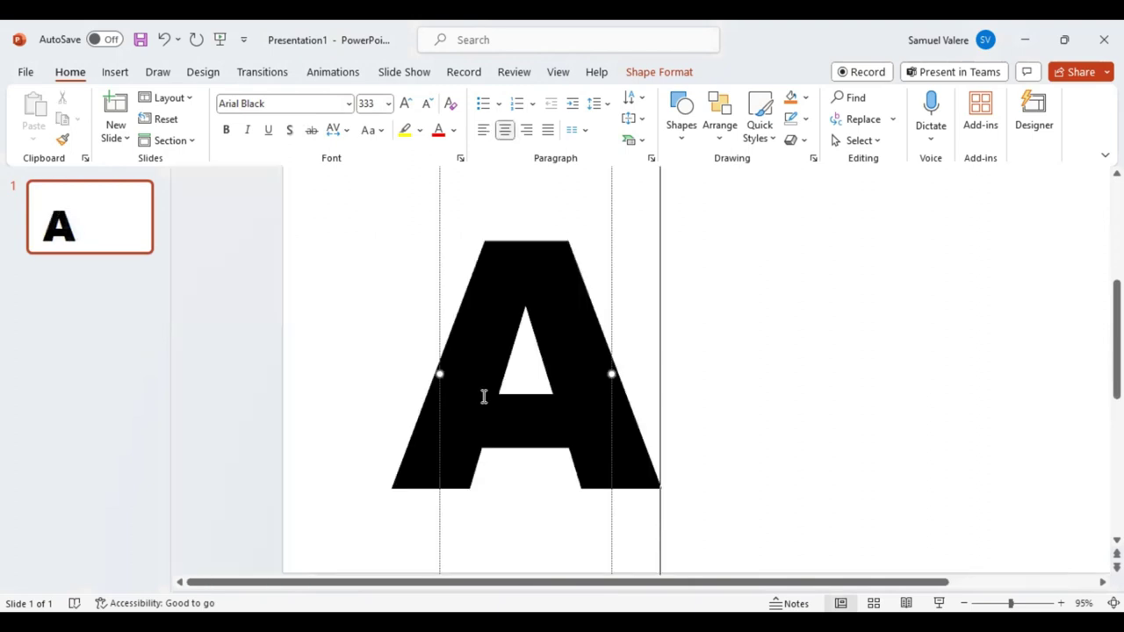
pyautogui.moveTo(611, 374); pyautogui.dragTo(674, 375)
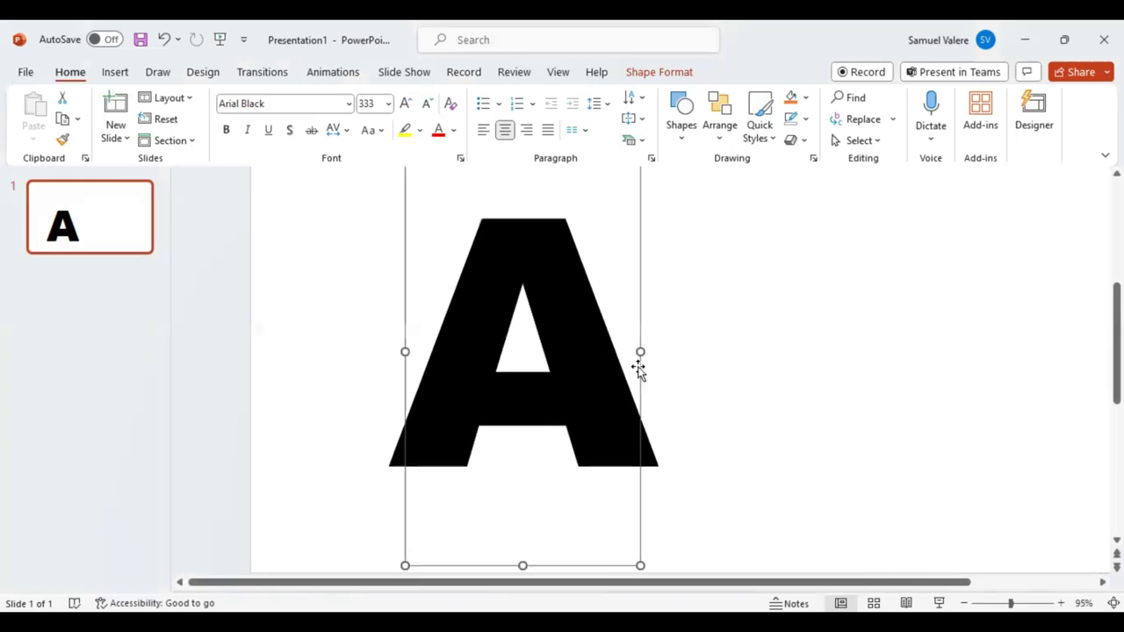
pyautogui.moveTo(645, 390); pyautogui.dragTo(625, 346)
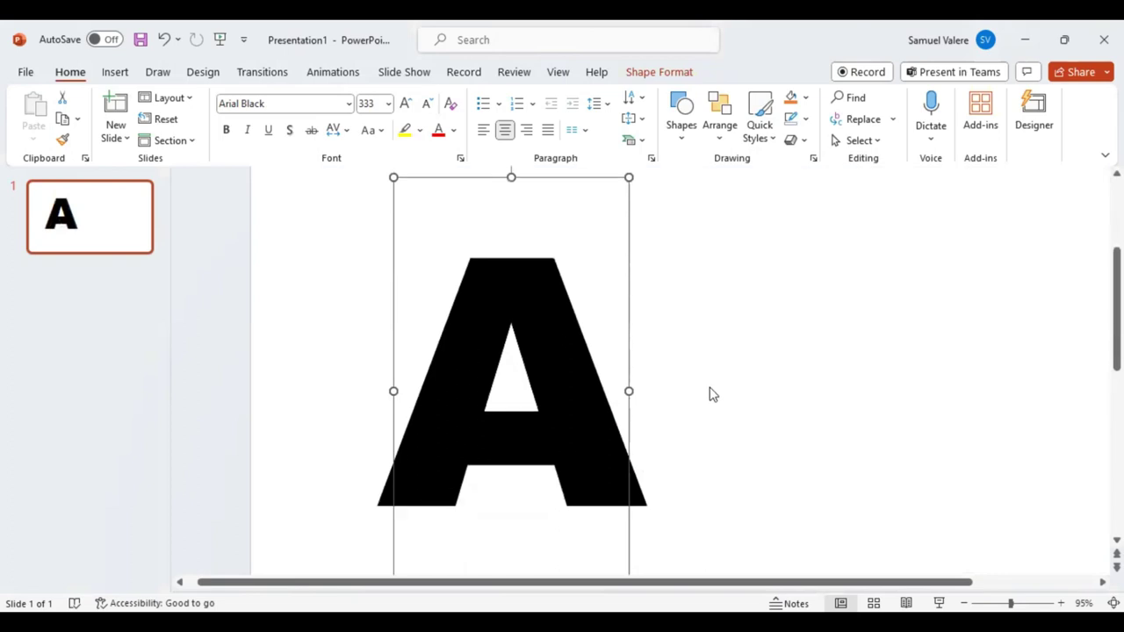
pyautogui.keyDown('ctrl'); pyautogui.scroll(-1, 712, 395); pyautogui.keyUp('ctrl')
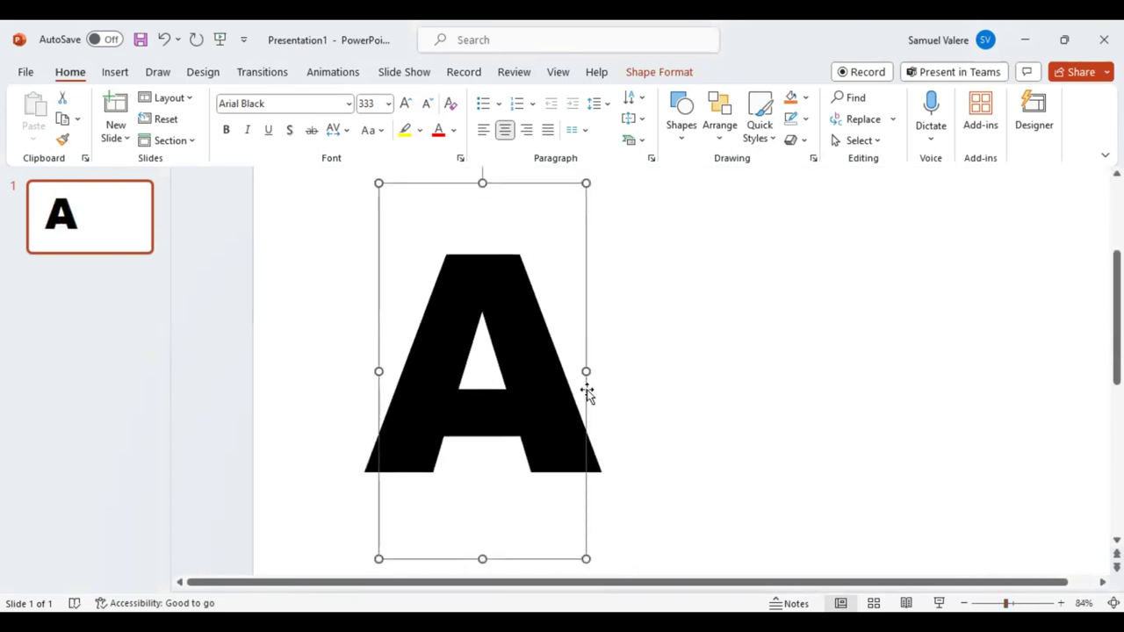
pyautogui.moveTo(588, 394)
pyautogui.mouseDown()
pyautogui.moveTo(535, 389)
pyautogui.moveTo(521, 407)
pyautogui.mouseUp()
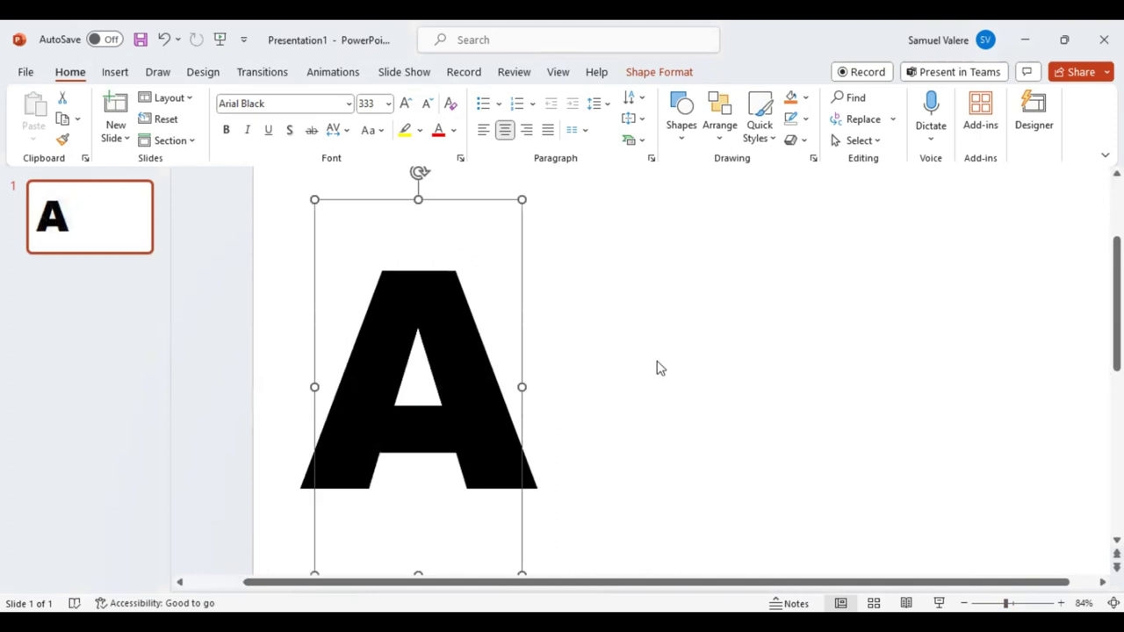
pyautogui.scroll(-1, 650, 355)
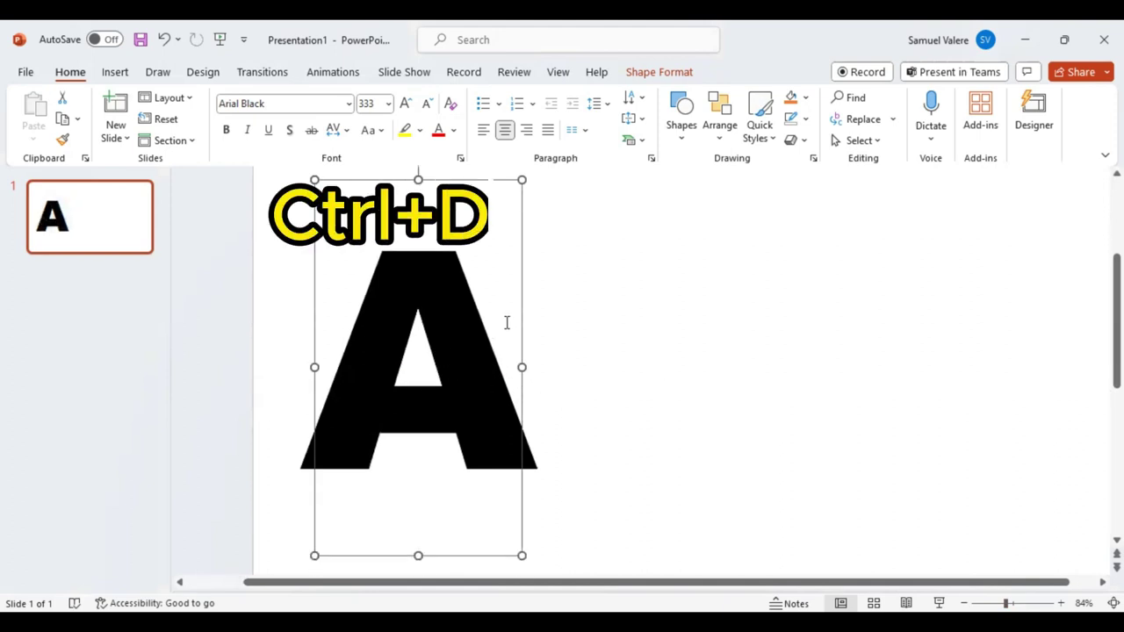
# Duplicate the A, change the copy to P, and slide it left to overlap the A.
pyautogui.hotkey('ctrl', 'd')
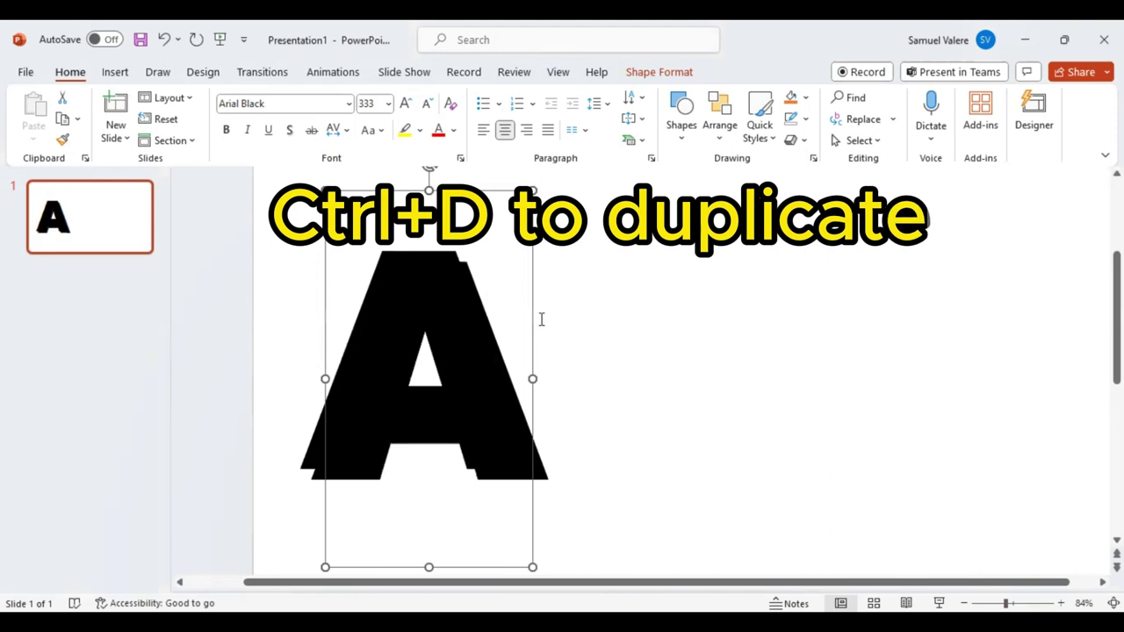
pyautogui.moveTo(710, 308)
pyautogui.mouseDown()
pyautogui.moveTo(742, 302)
pyautogui.moveTo(730, 303)
pyautogui.mouseUp()
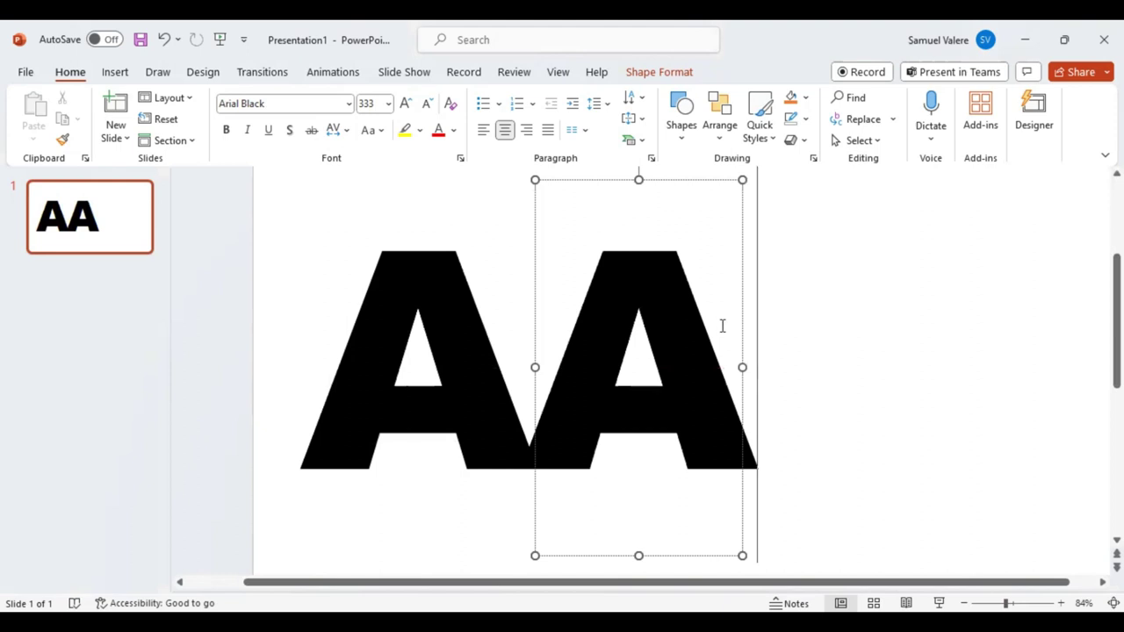
pyautogui.click(742, 366)
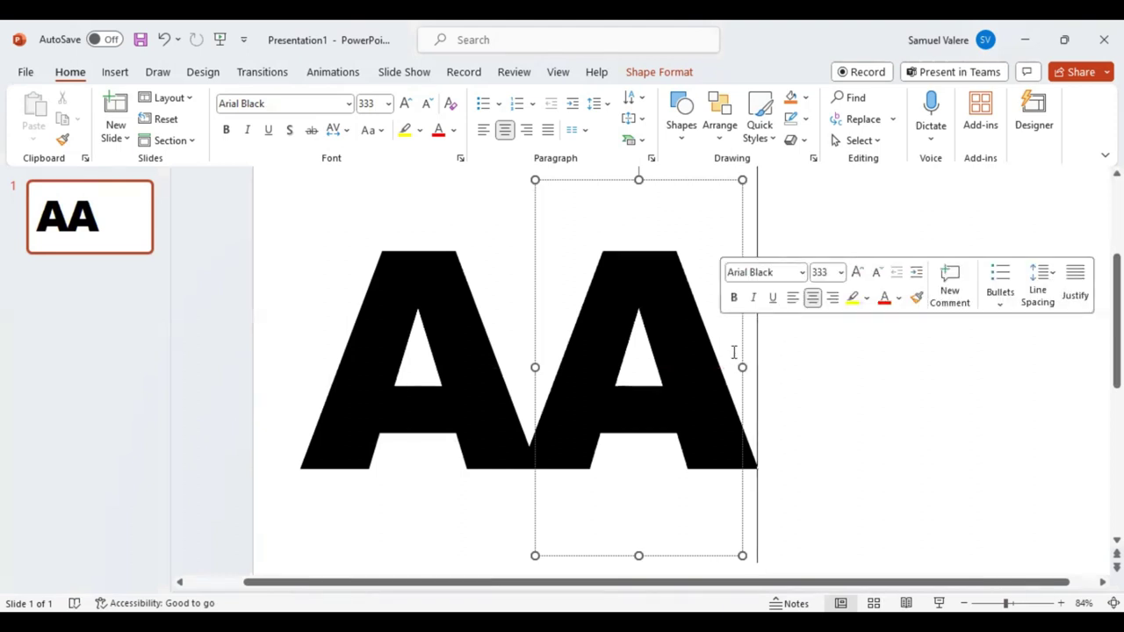
pyautogui.click(612, 355)
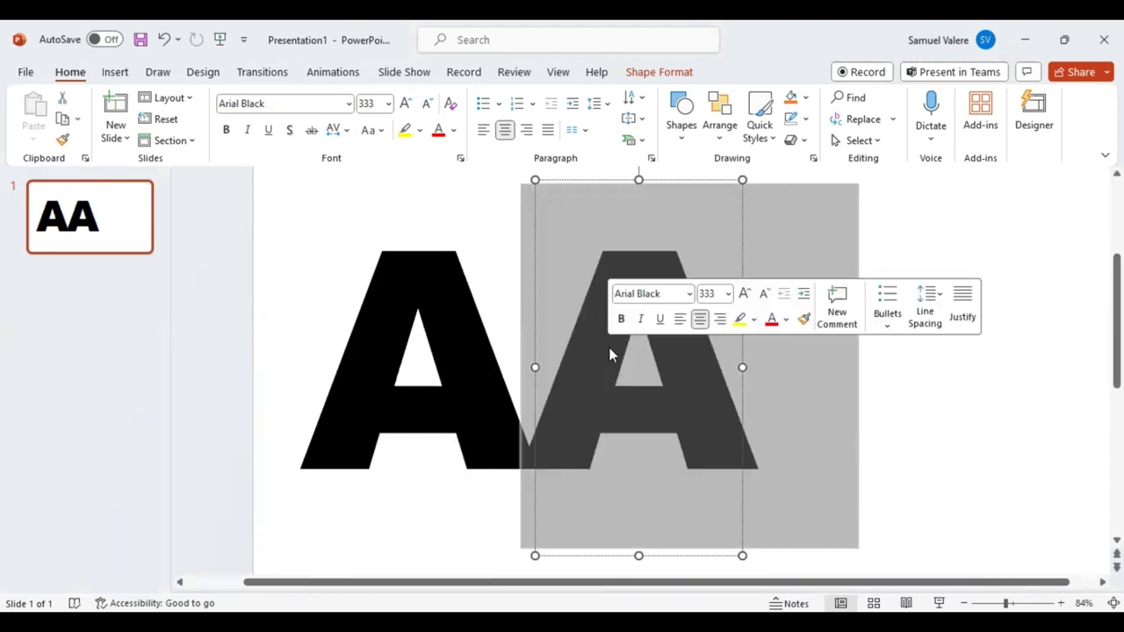
pyautogui.write('P')
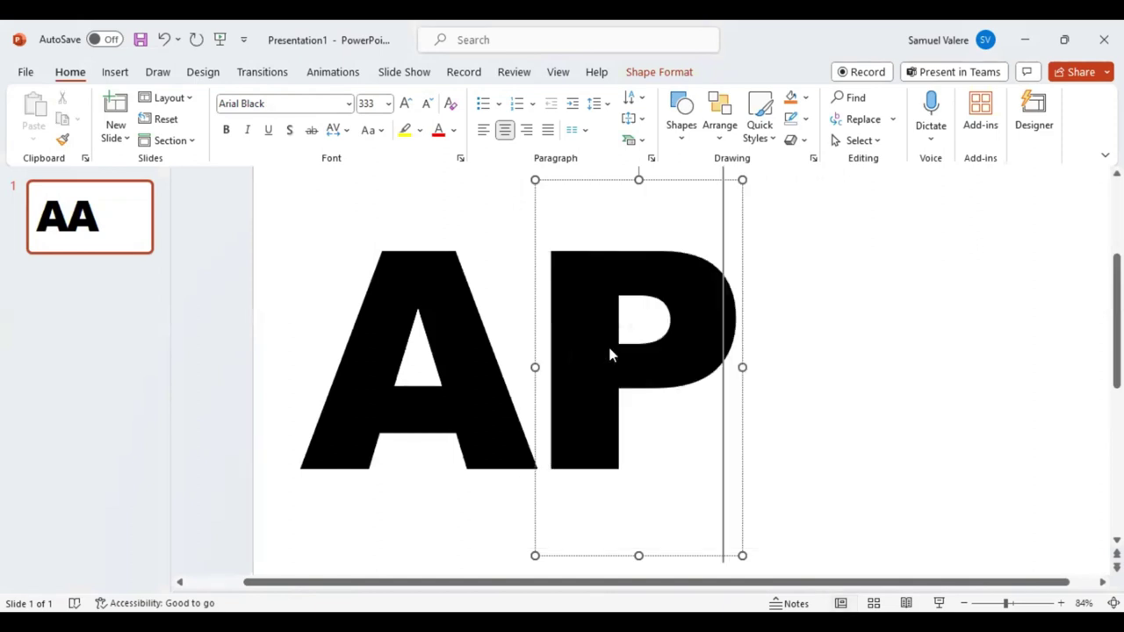
pyautogui.click(740, 360)
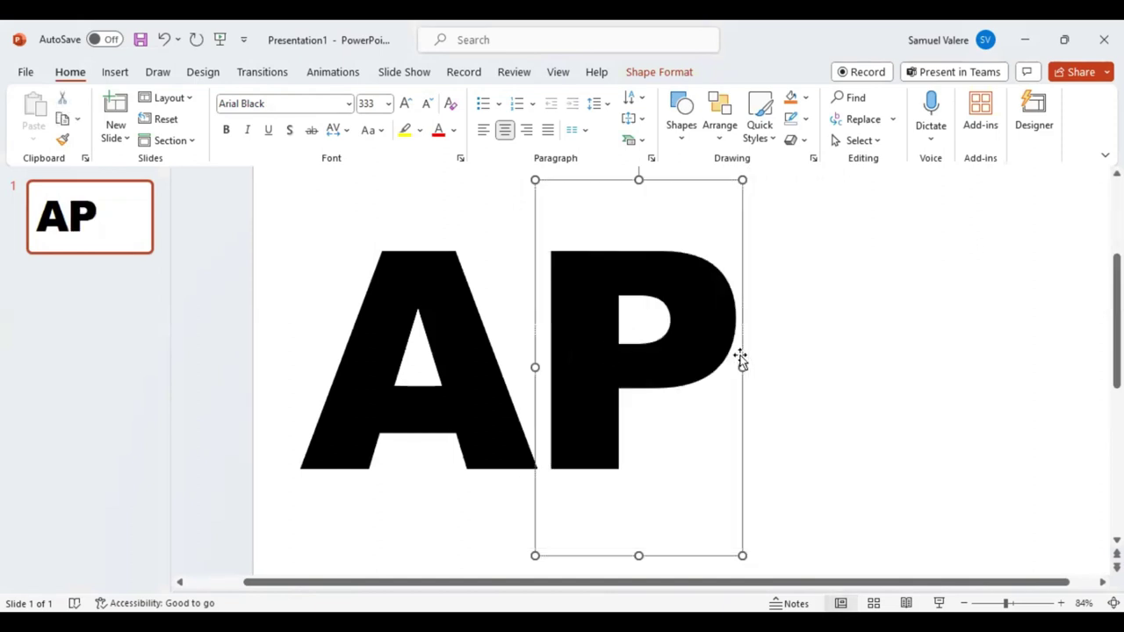
pyautogui.moveTo(741, 360)
pyautogui.mouseDown()
pyautogui.moveTo(728, 350)
pyautogui.moveTo(722, 360)
pyautogui.mouseUp()
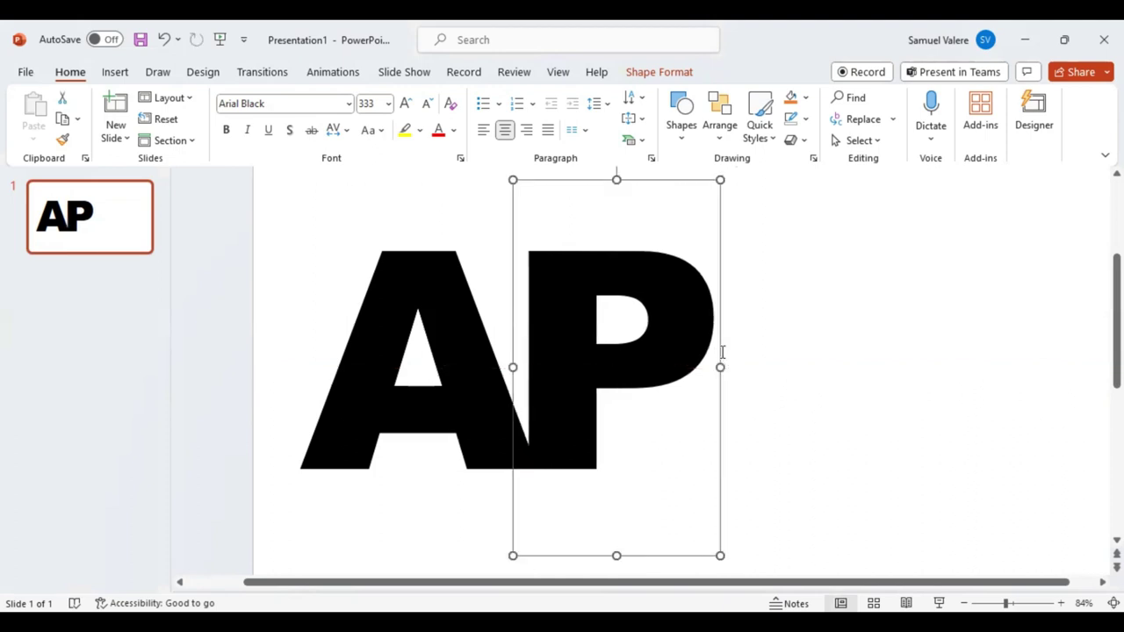
# Duplicate the P and nudge the copy with arrow keys so it overlaps the first P.
pyautogui.hotkey('ctrl', 'd')
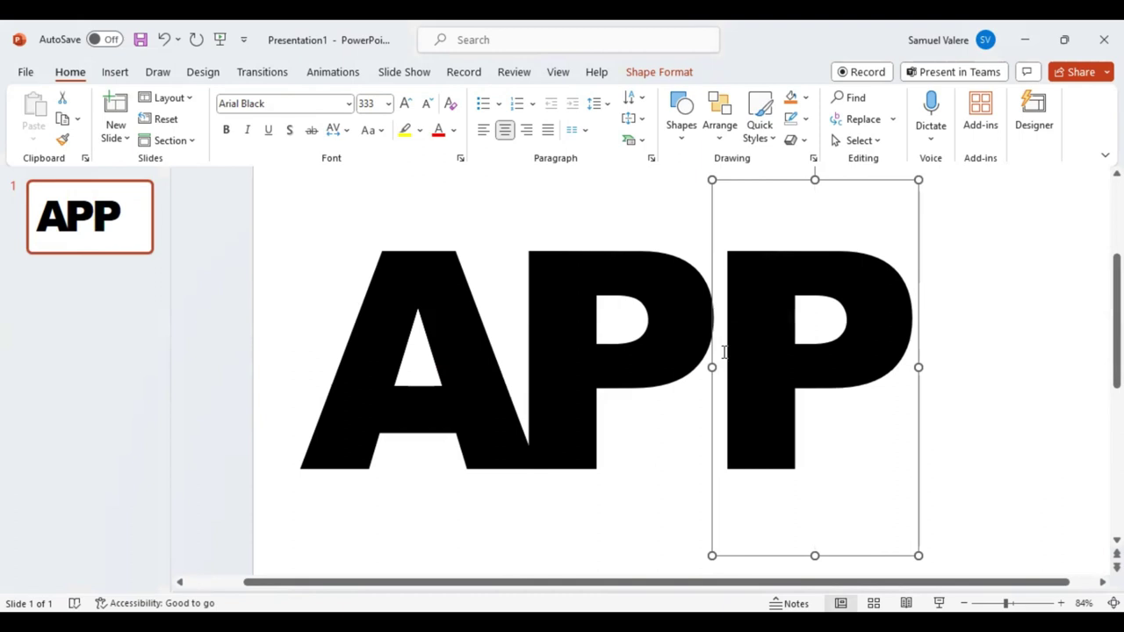
pyautogui.press('Left')
pyautogui.press('Left')
pyautogui.press('Left')
pyautogui.press('Left')
pyautogui.press('Left')
pyautogui.press('Left')
pyautogui.press('Left')
pyautogui.press('Left')
pyautogui.press('Left')
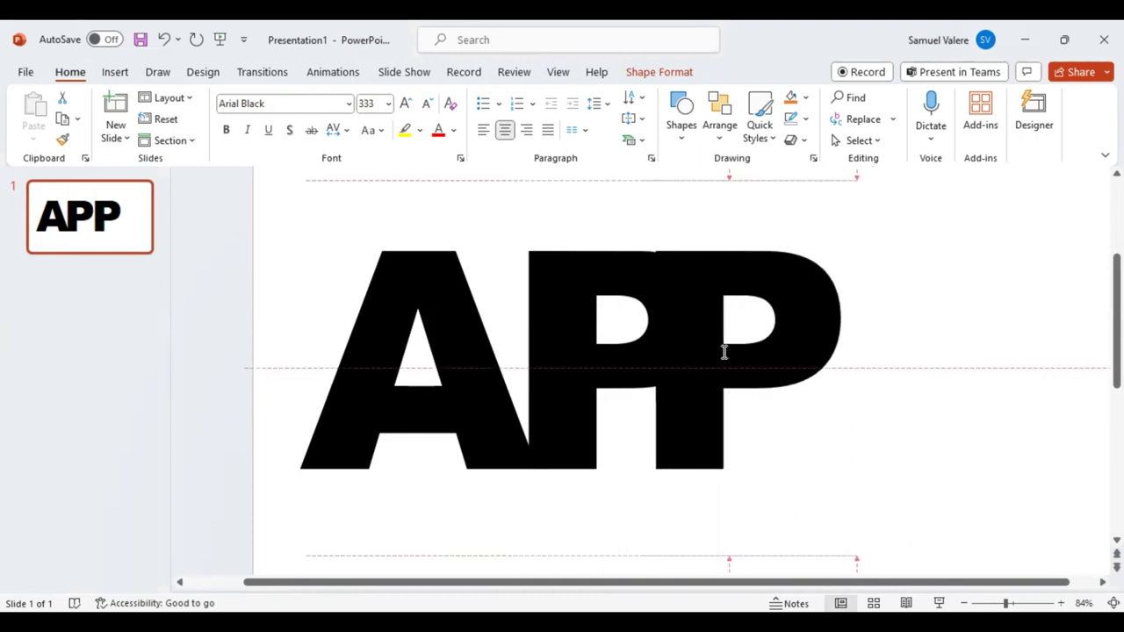
pyautogui.press('Left')
pyautogui.press('Left')
pyautogui.press('Left')
pyautogui.press('Left')
pyautogui.press('Left')
pyautogui.press('Left')
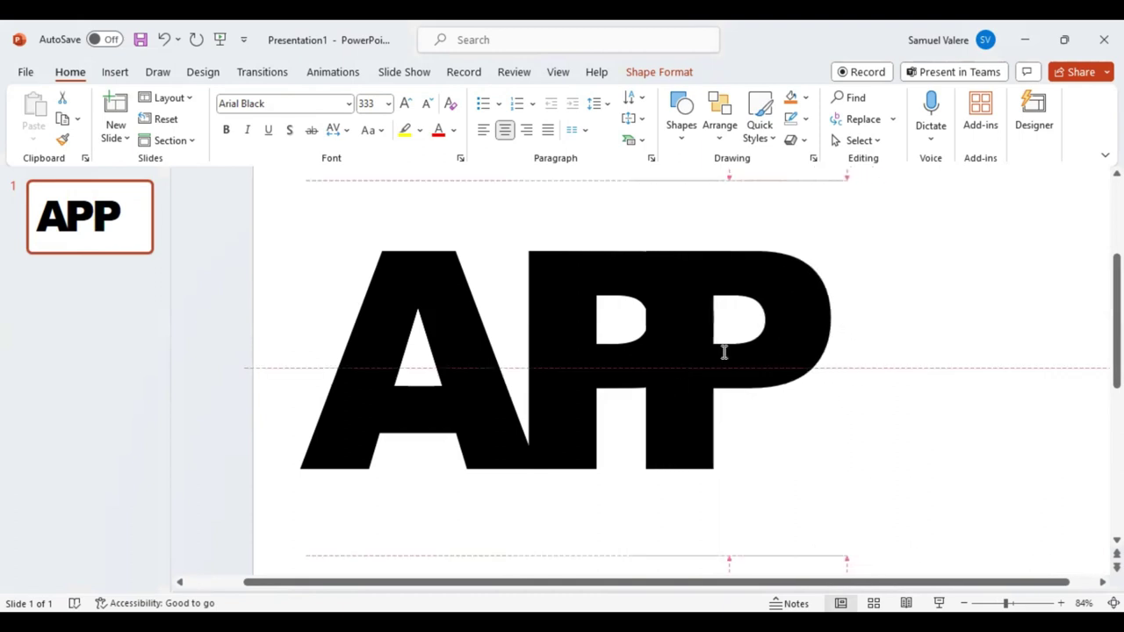
pyautogui.press('Right')
pyautogui.press('Right')
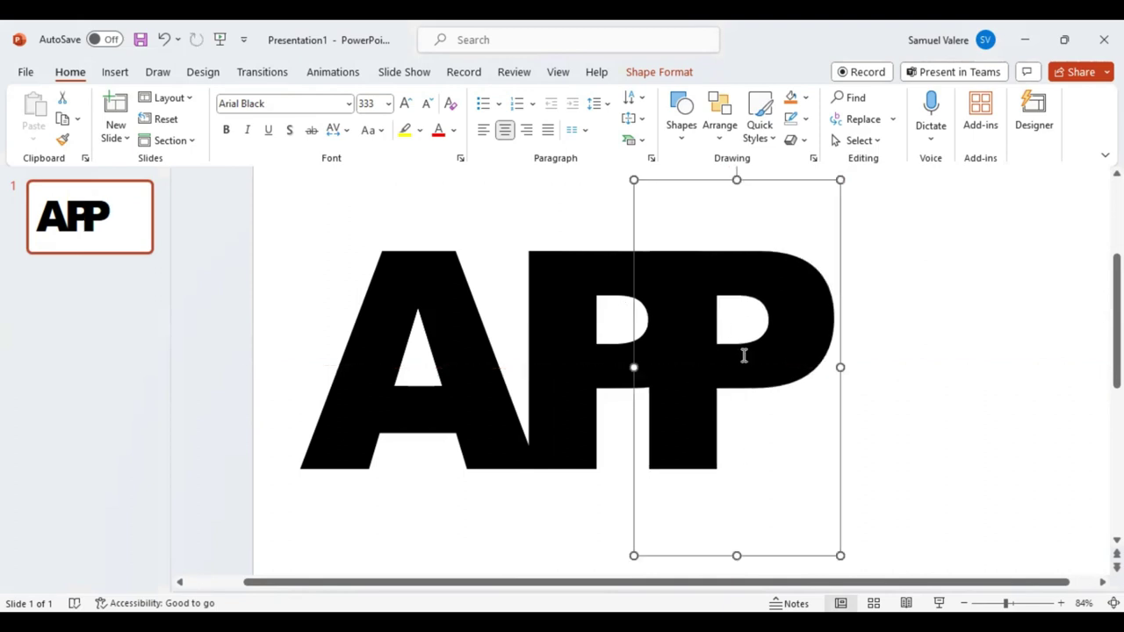
pyautogui.click(398, 211)
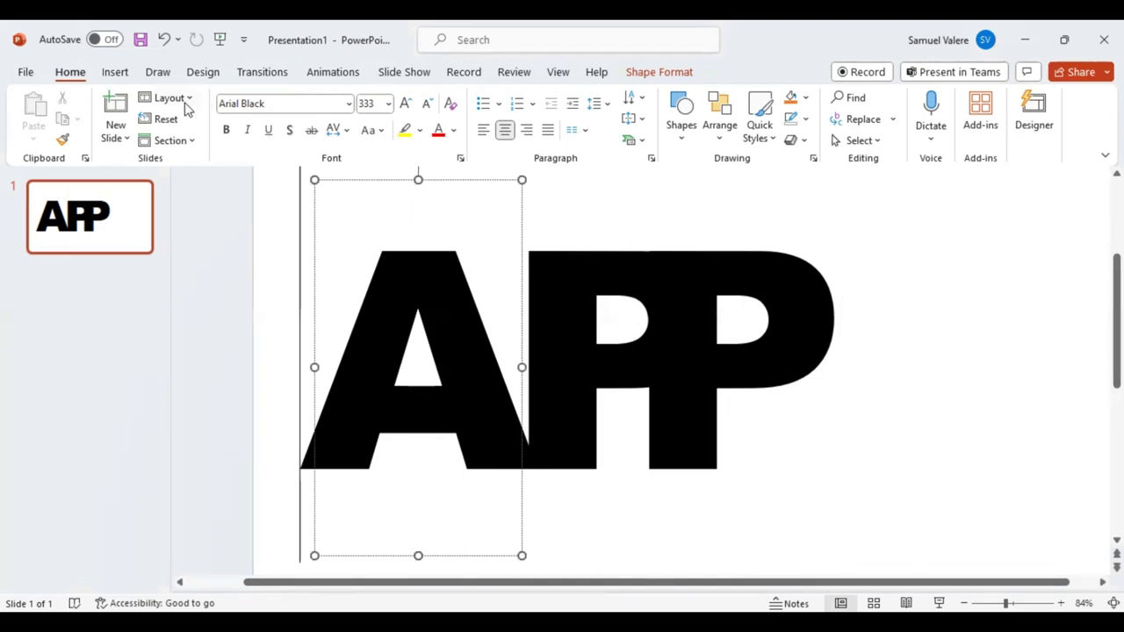
# Draw a curved band shape stretching across the APP letters.
pyautogui.click(115, 73)
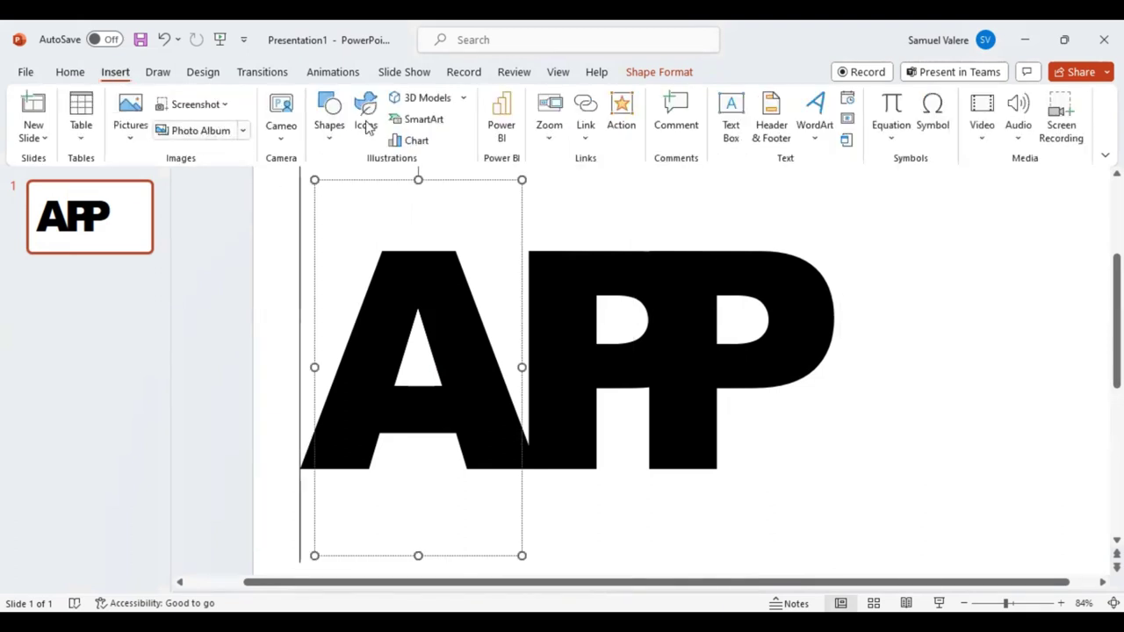
pyautogui.click(330, 141)
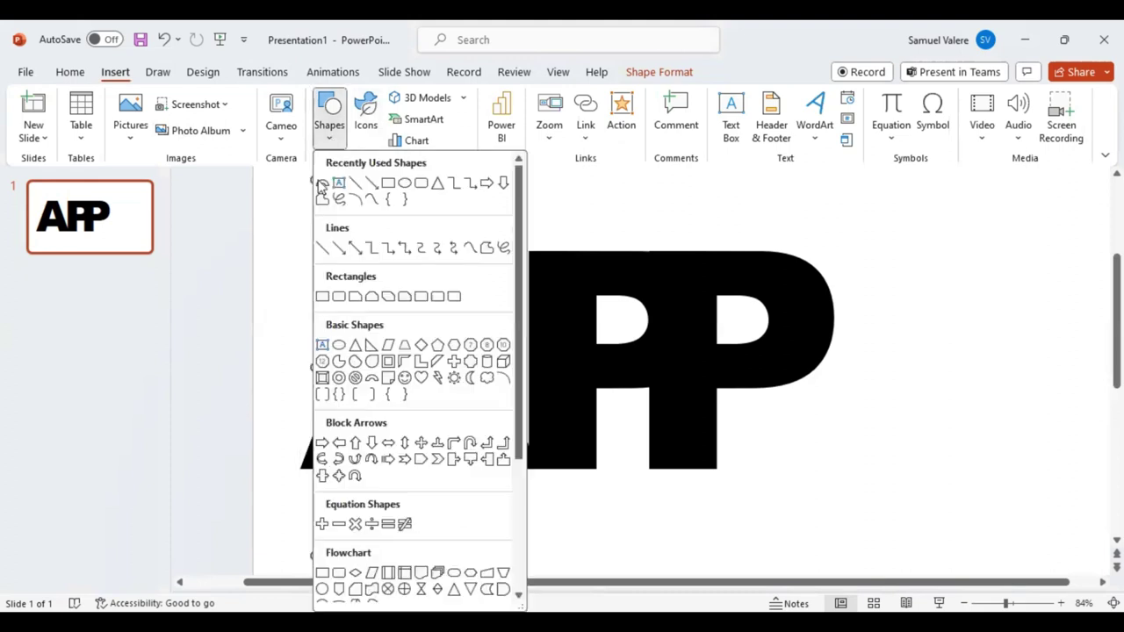
pyautogui.click(322, 187)
pyautogui.moveTo(278, 371); pyautogui.dragTo(694, 377)
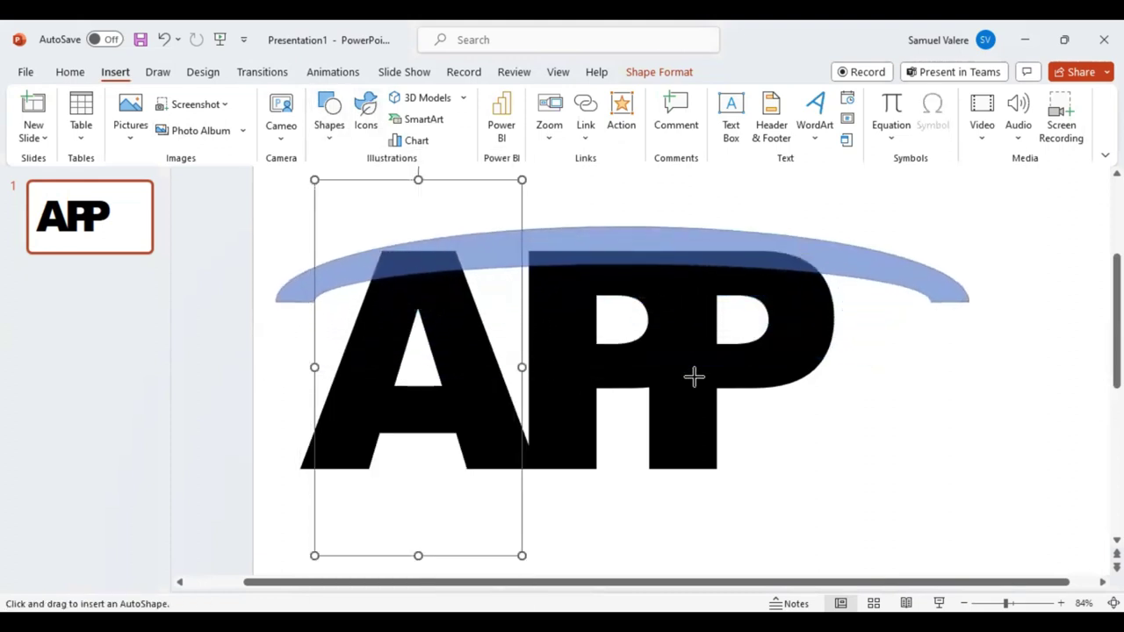
pyautogui.moveTo(694, 376); pyautogui.dragTo(694, 377)
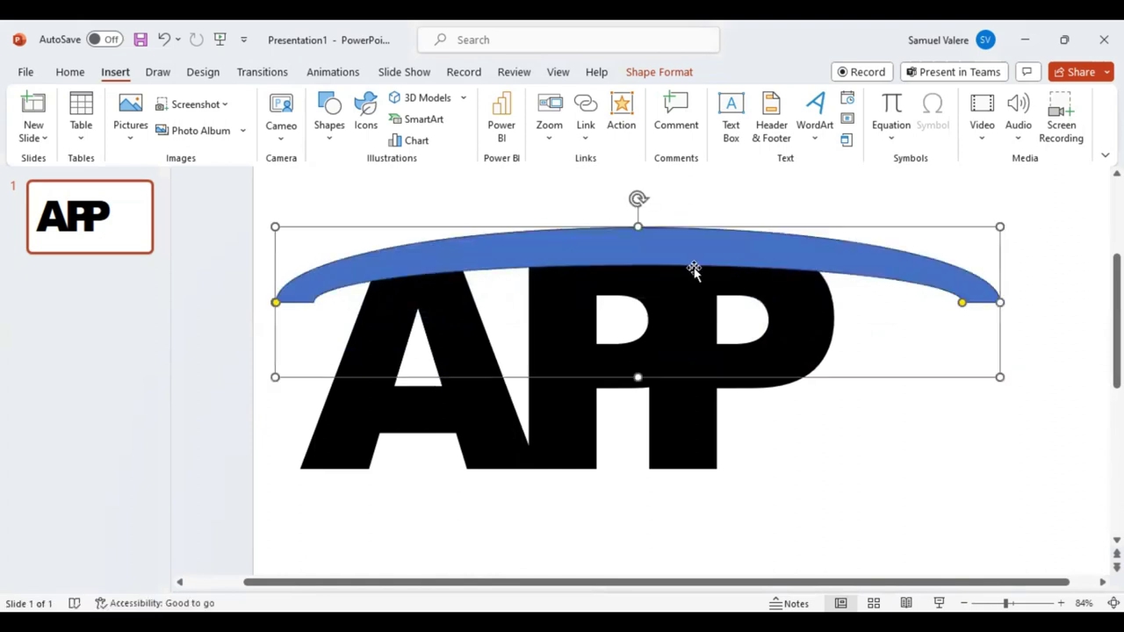
# Rotate the band to tilt it, then lower it slightly over the letters.
pyautogui.moveTo(637, 199)
pyautogui.mouseDown()
pyautogui.moveTo(614, 238)
pyautogui.moveTo(632, 339)
pyautogui.moveTo(625, 330)
pyautogui.mouseUp()
pyautogui.moveTo(574, 293); pyautogui.dragTo(583, 341)
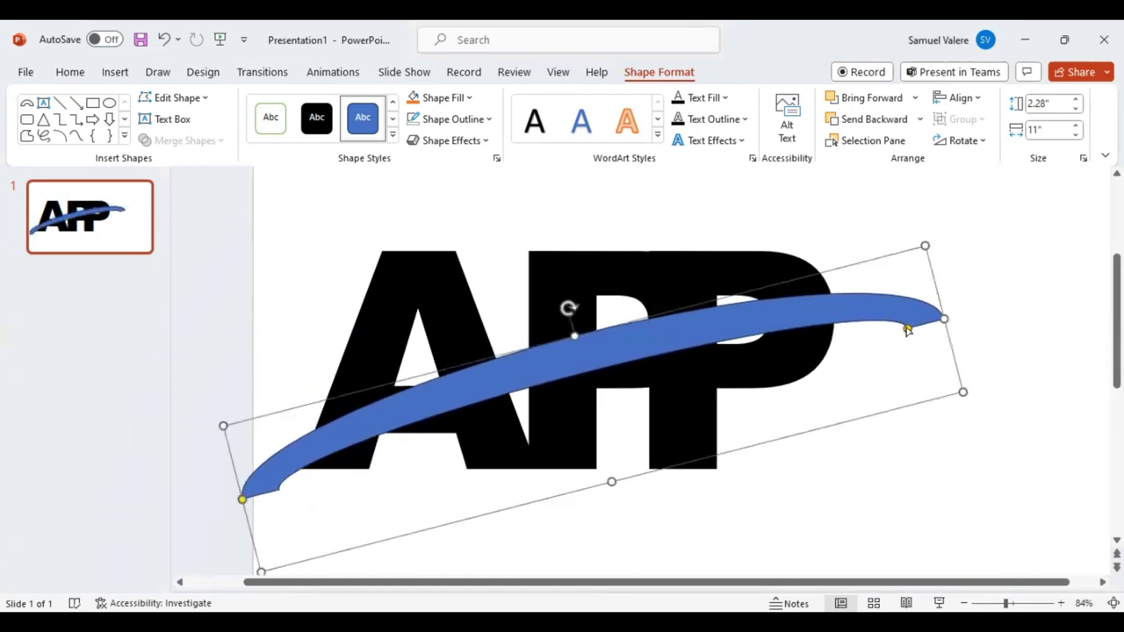
pyautogui.moveTo(907, 330); pyautogui.dragTo(923, 322)
pyautogui.moveTo(545, 355); pyautogui.dragTo(556, 364)
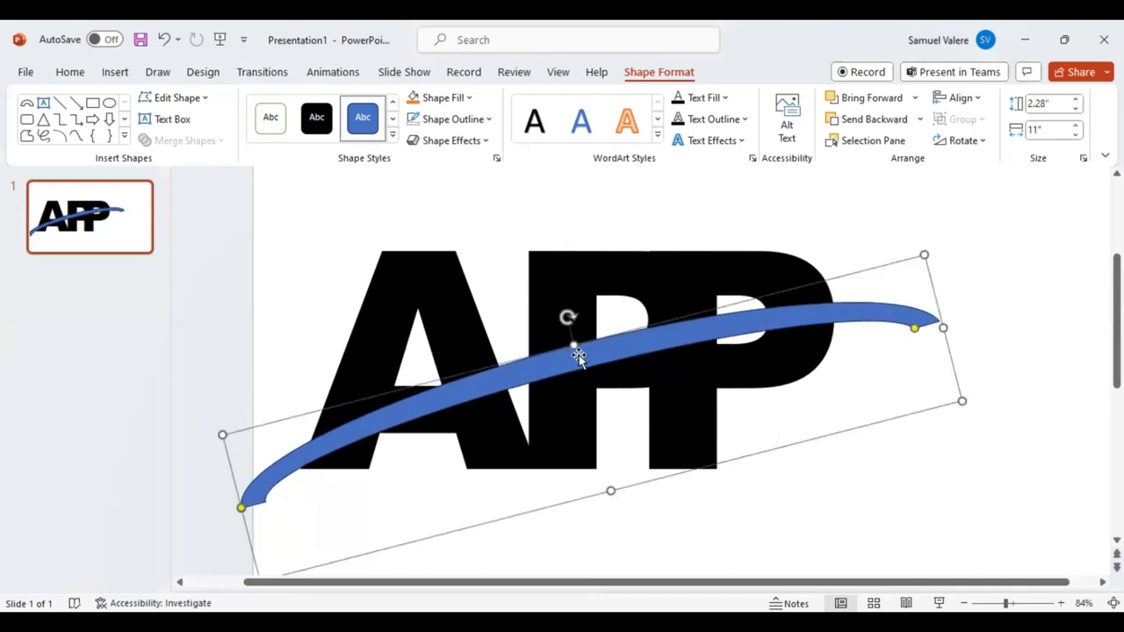
# Edit the swoosh's points, adding a vertex and bending the curve to slim it to 1.23" by 10.97".
pyautogui.rightClick(579, 351)
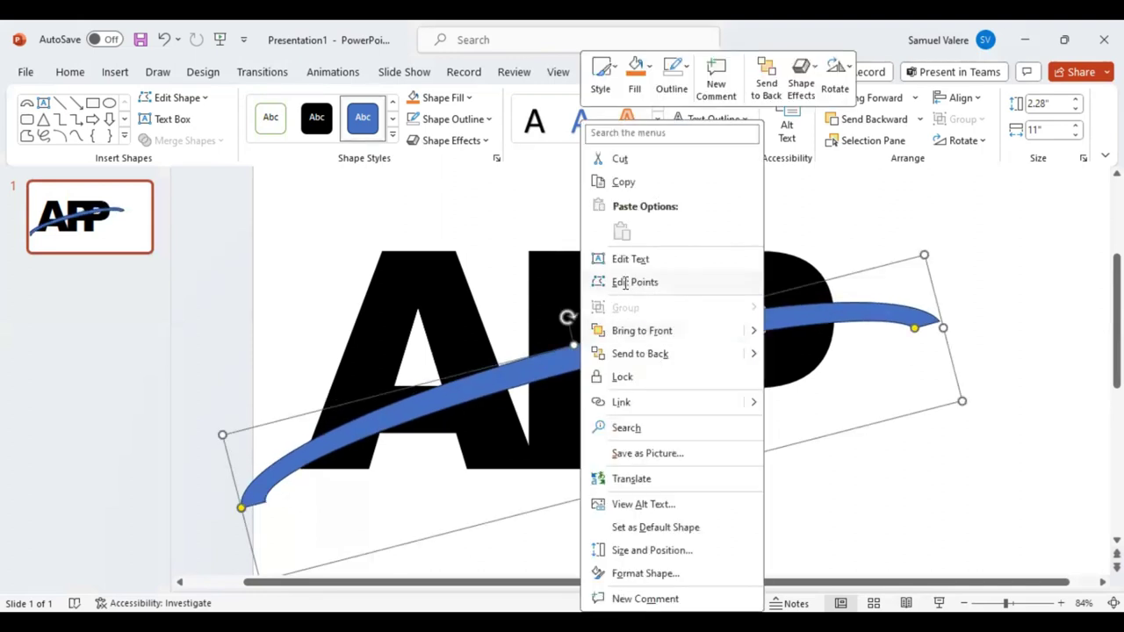
pyautogui.click(626, 282)
pyautogui.moveTo(573, 345); pyautogui.dragTo(571, 342)
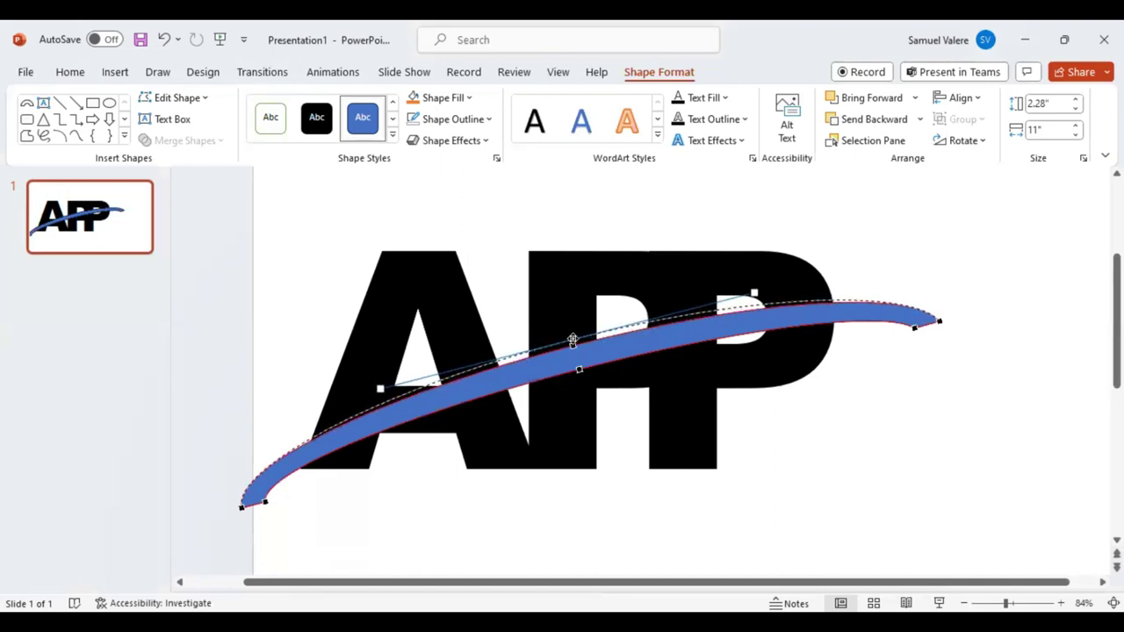
pyautogui.moveTo(570, 342); pyautogui.dragTo(573, 339)
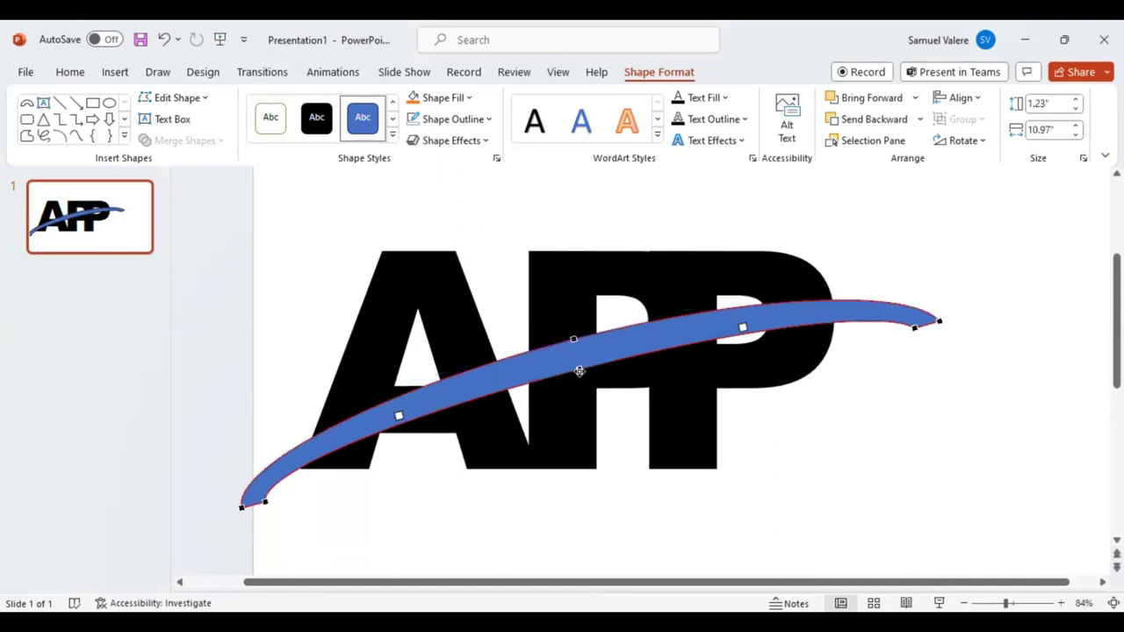
pyautogui.moveTo(579, 370); pyautogui.dragTo(579, 361)
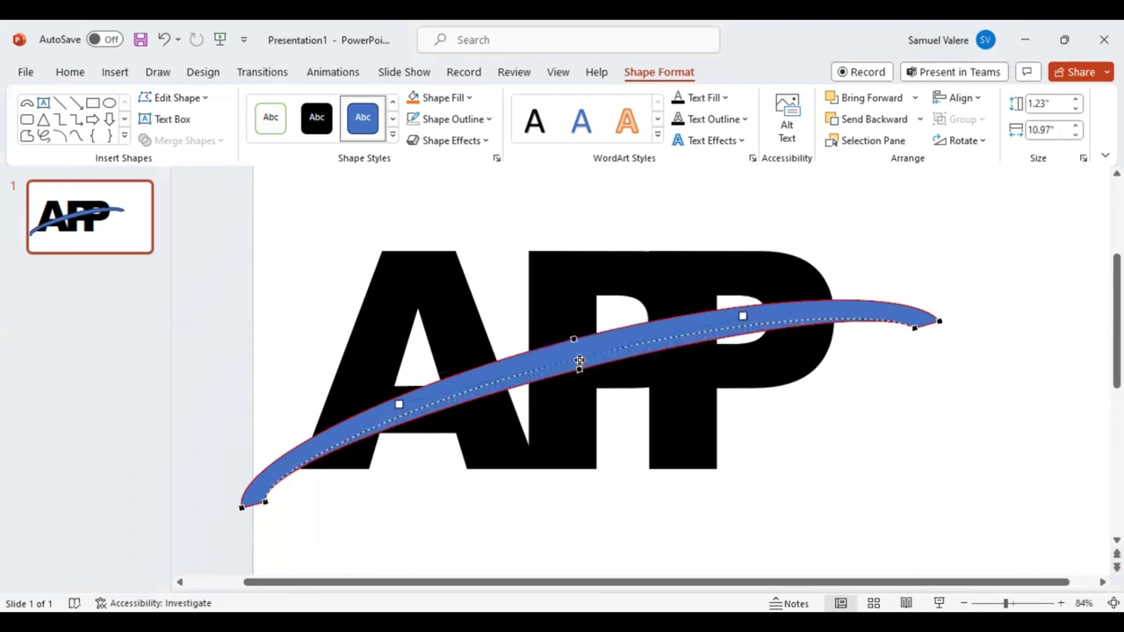
pyautogui.moveTo(579, 361); pyautogui.dragTo(579, 359)
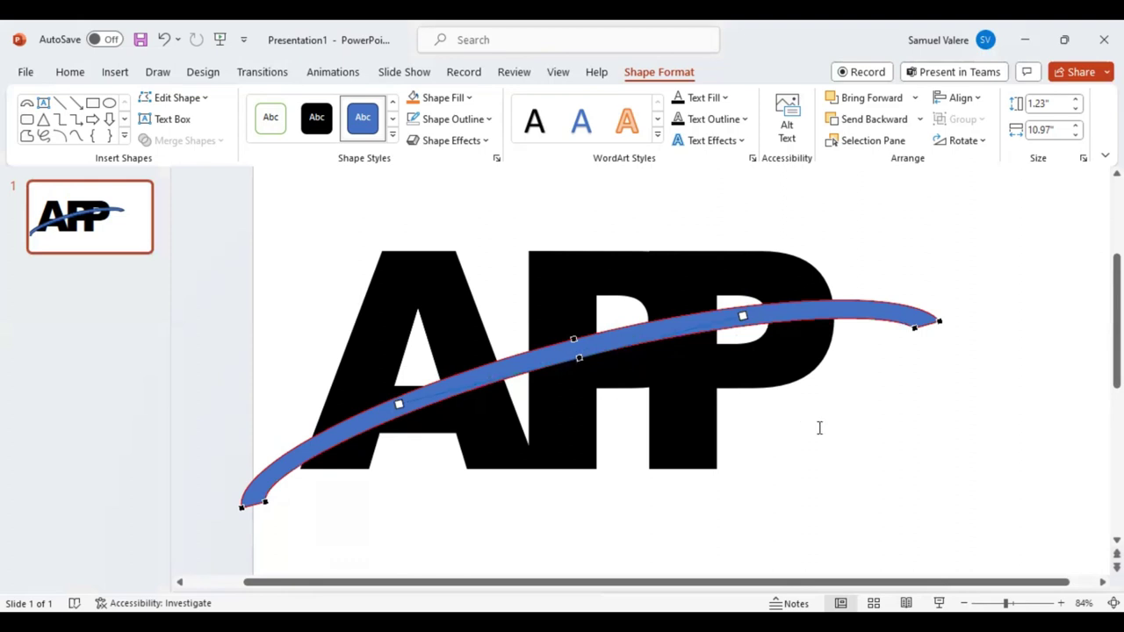
# Deselect the letters and put the blue swoosh into Edit Points mode.
pyautogui.click(329, 236)
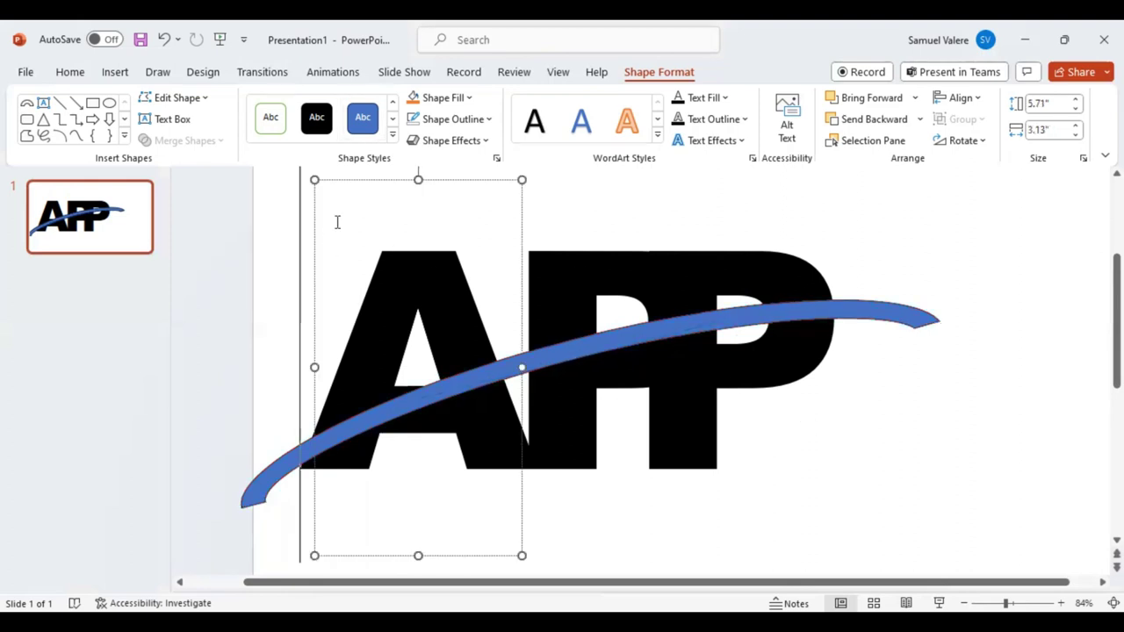
pyautogui.keyDown('shift'); pyautogui.click(728, 292); pyautogui.keyUp('shift')
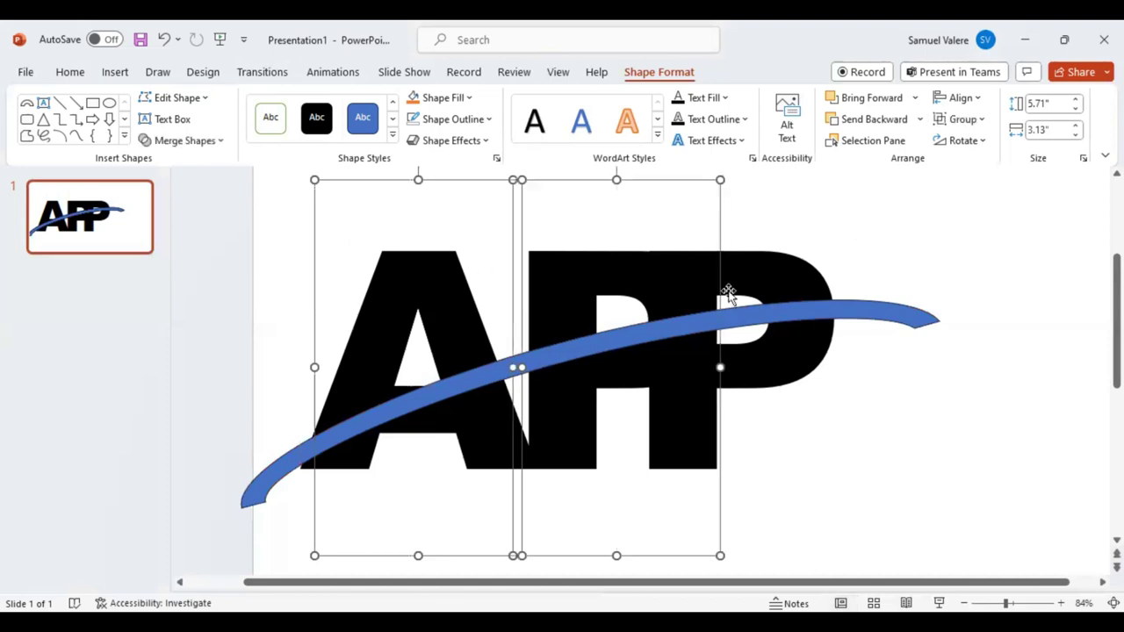
pyautogui.keyDown('shift'); pyautogui.click(728, 293); pyautogui.keyUp('shift')
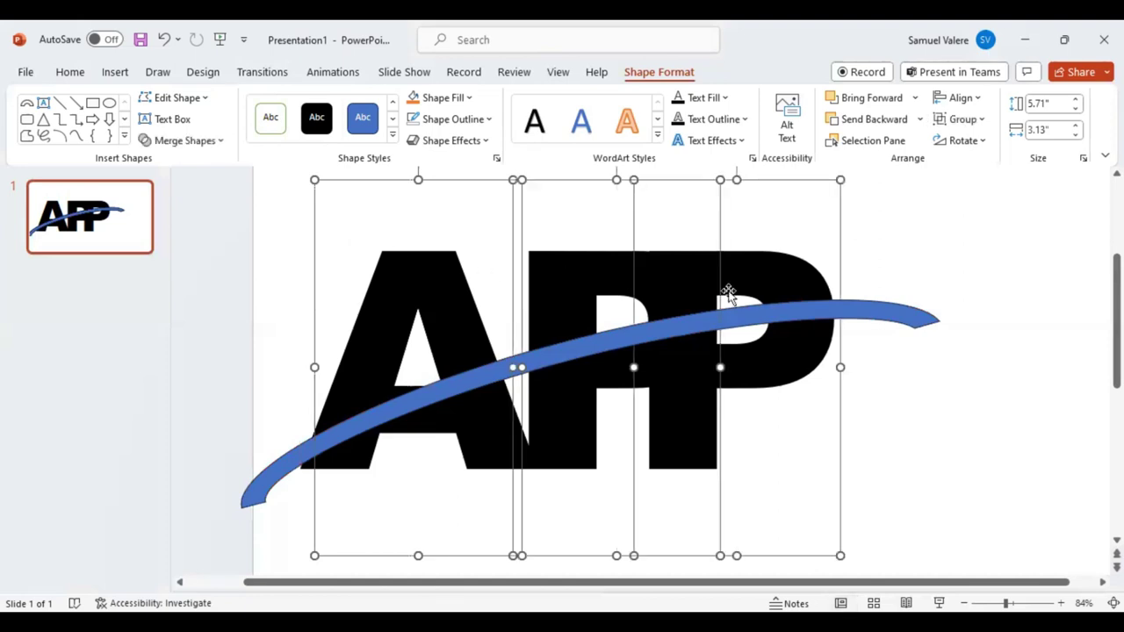
pyautogui.press('Escape')
pyautogui.rightClick(622, 349)
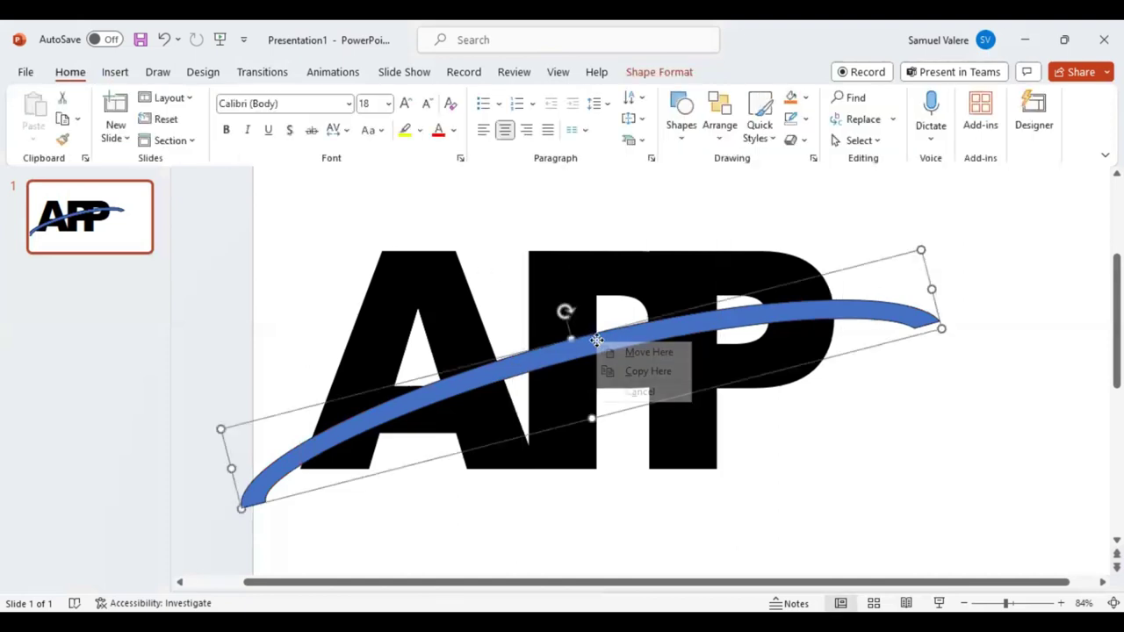
pyautogui.click(680, 326)
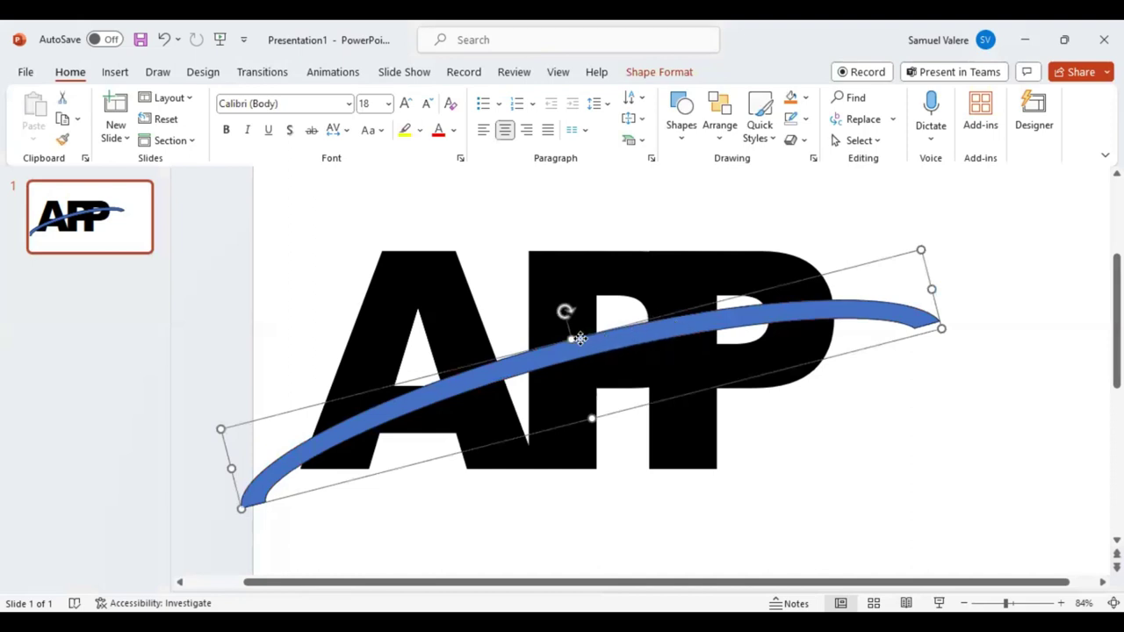
pyautogui.rightClick(579, 339)
pyautogui.click(628, 334)
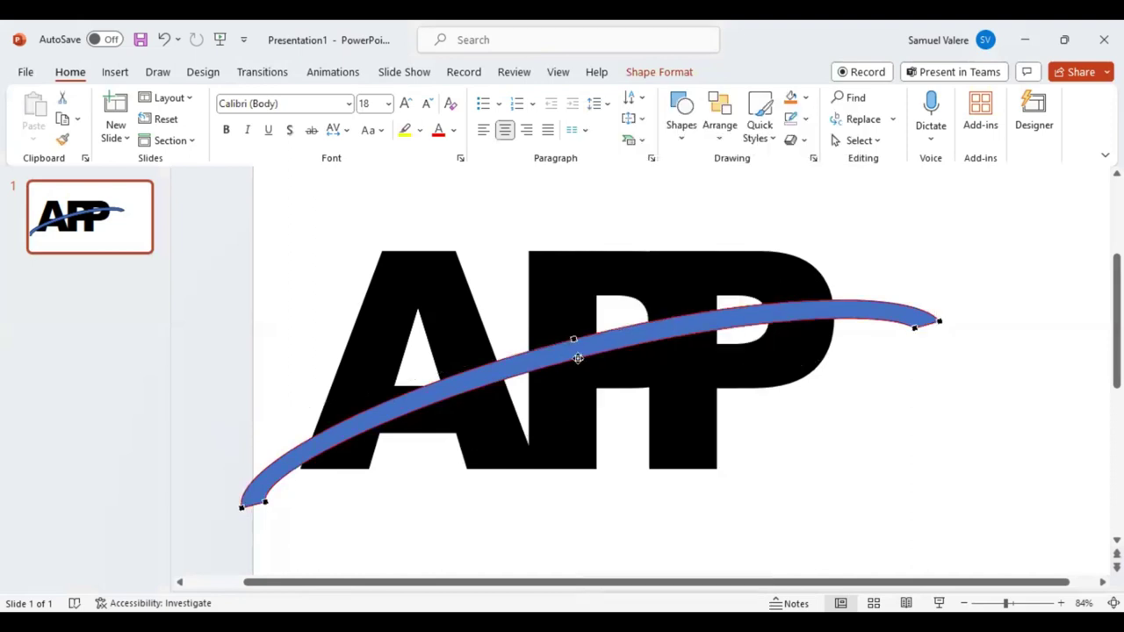
# Reshape the swoosh's middle point and pull its right tip down more broadly.
pyautogui.moveTo(578, 358); pyautogui.dragTo(578, 335)
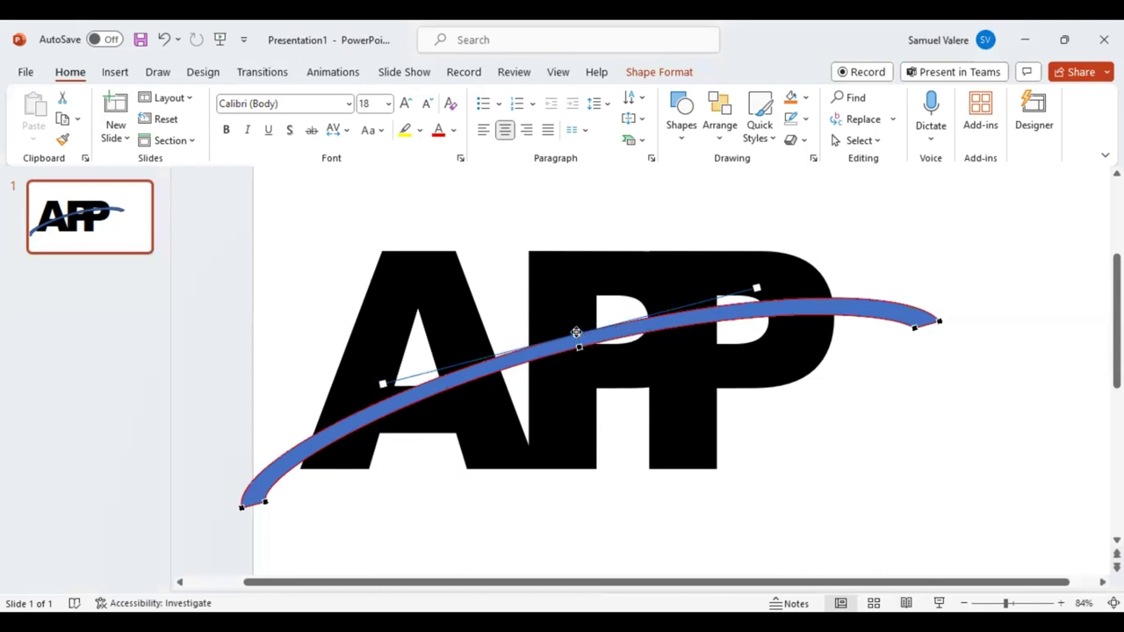
pyautogui.moveTo(576, 333); pyautogui.dragTo(588, 329)
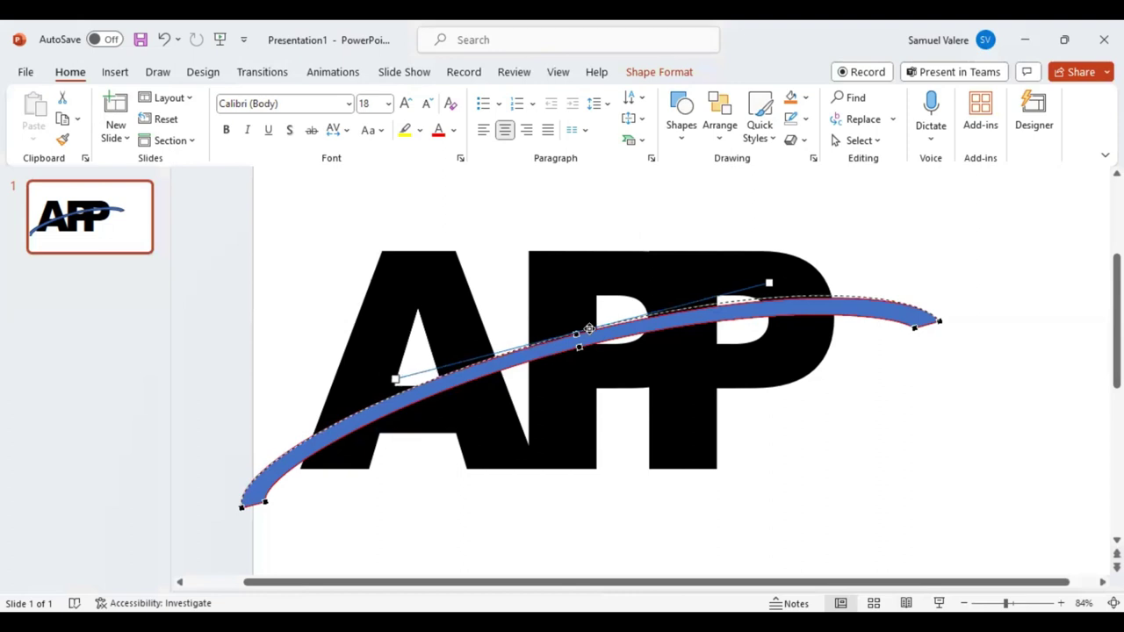
pyautogui.moveTo(588, 330); pyautogui.dragTo(590, 341)
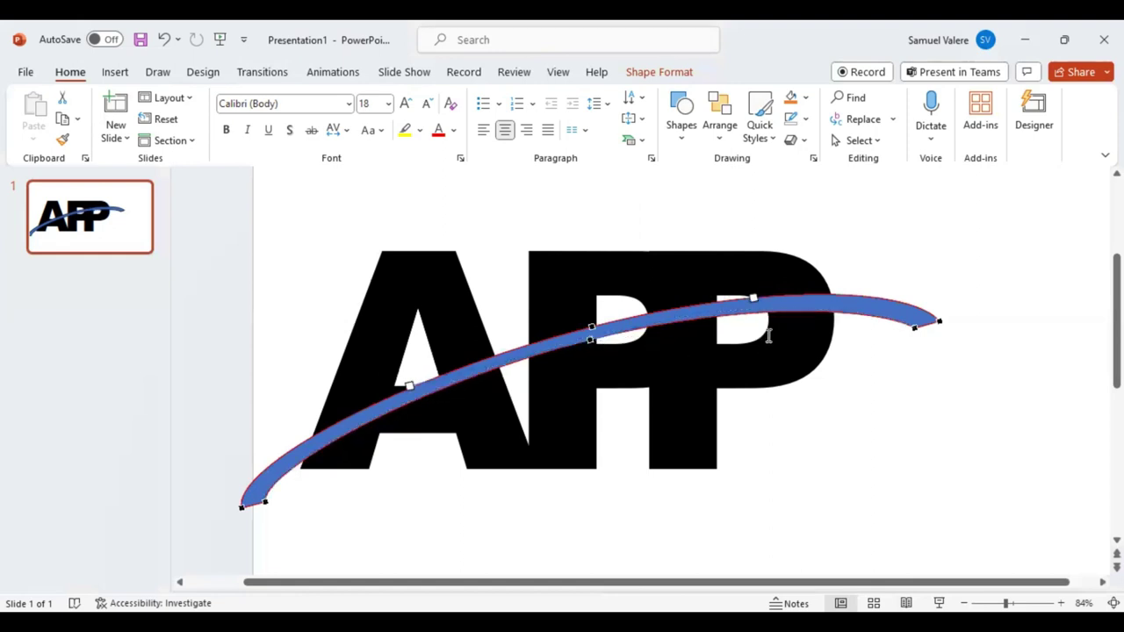
pyautogui.moveTo(915, 328)
pyautogui.mouseDown()
pyautogui.moveTo(918, 341)
pyautogui.moveTo(940, 328)
pyautogui.mouseUp()
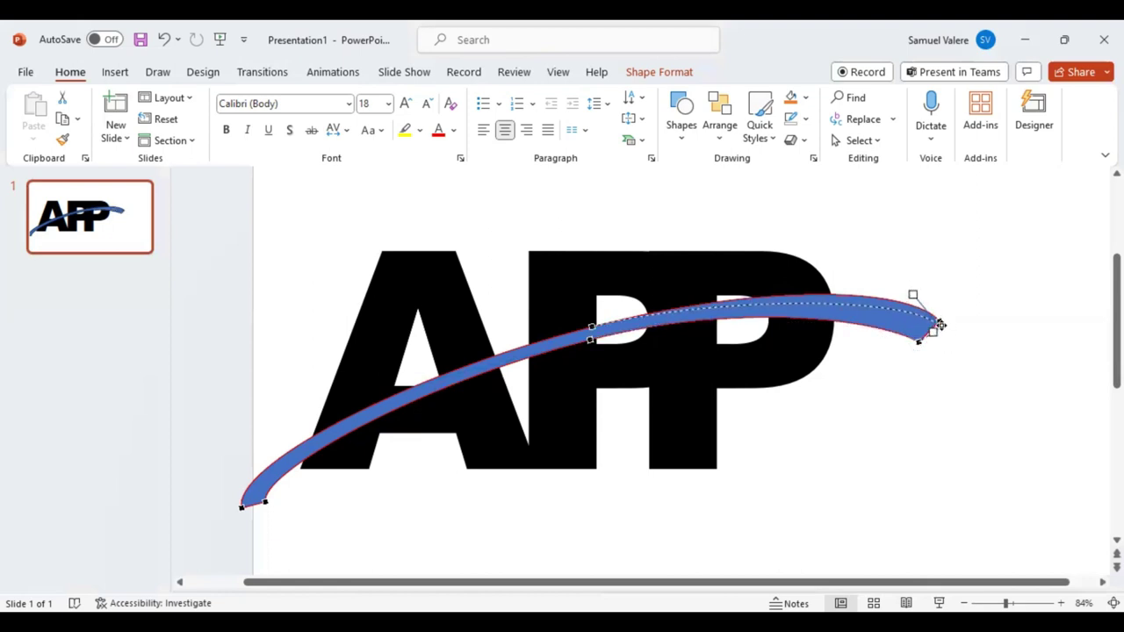
pyautogui.moveTo(918, 342); pyautogui.dragTo(919, 342)
# Refine the middle point's curve handles and adjust the swoosh's lower-left end.
pyautogui.click(590, 341)
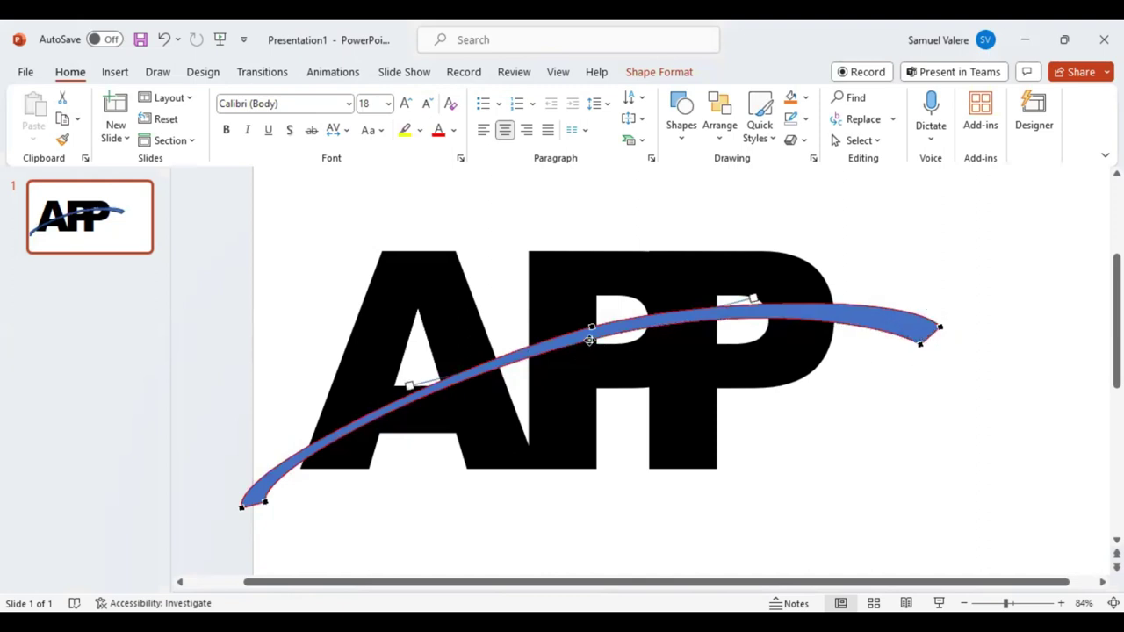
pyautogui.moveTo(408, 387); pyautogui.dragTo(409, 393)
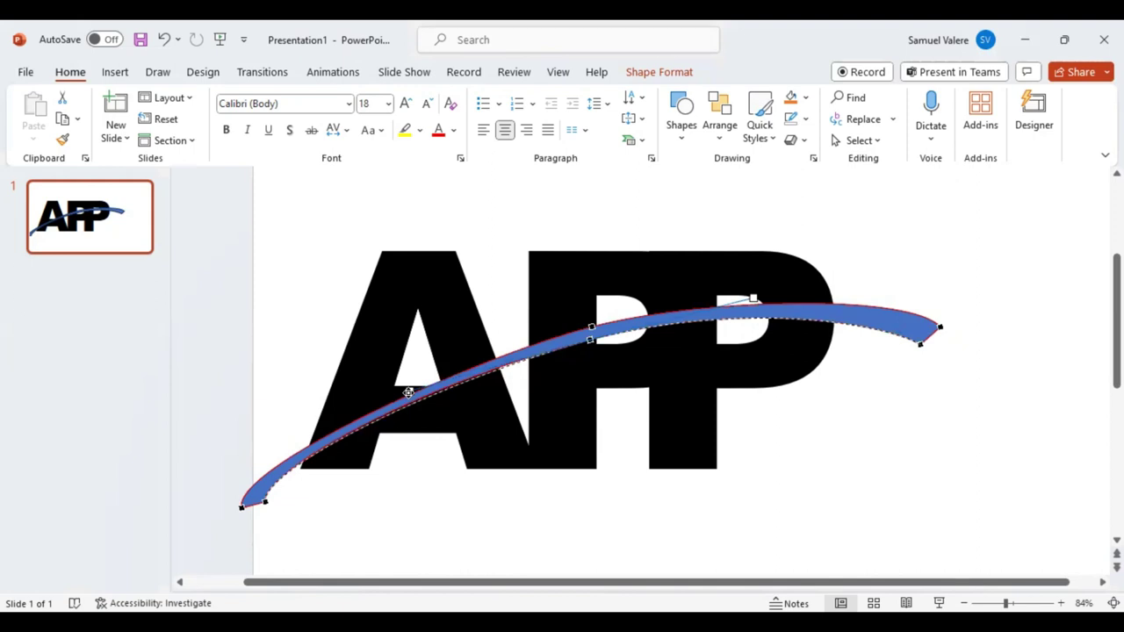
pyautogui.moveTo(408, 393); pyautogui.dragTo(409, 393)
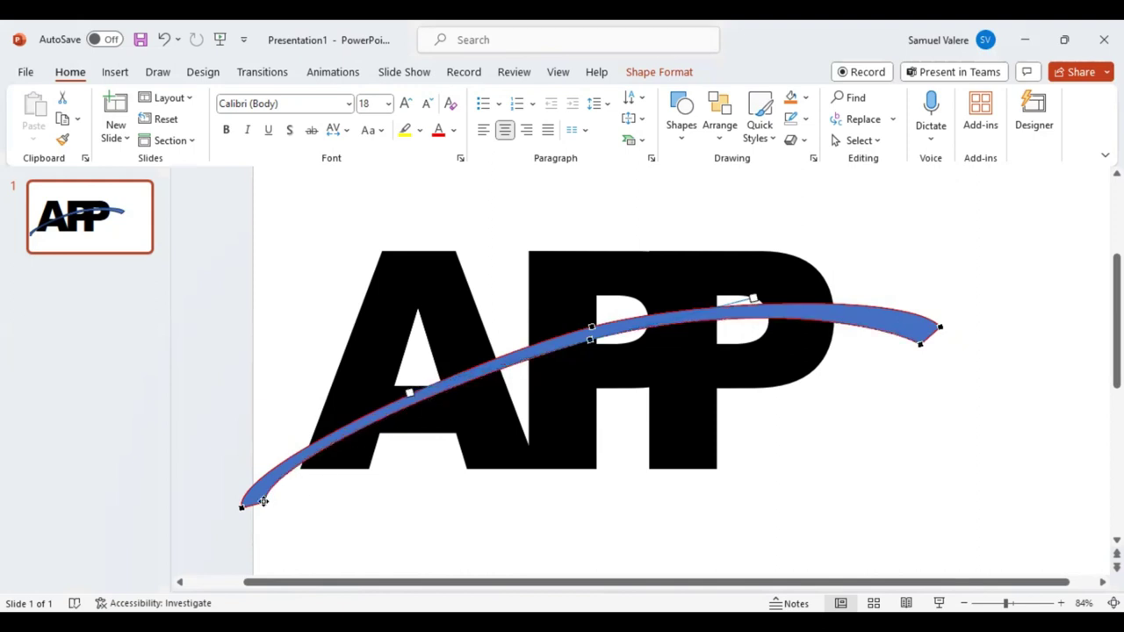
pyautogui.moveTo(263, 501); pyautogui.dragTo(265, 510)
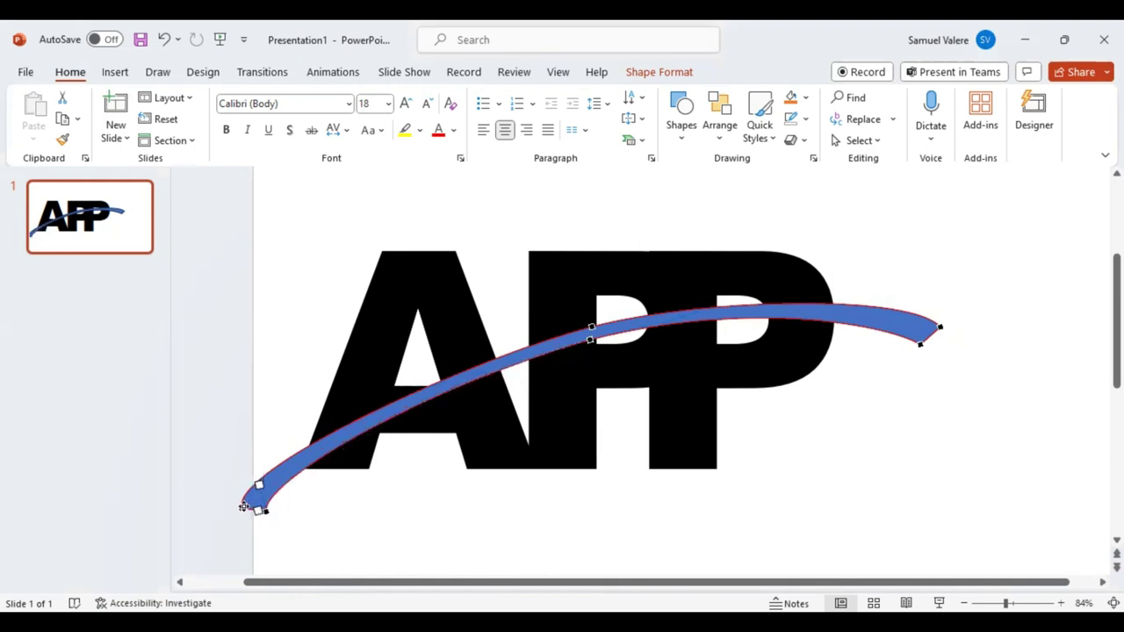
pyautogui.click(243, 508)
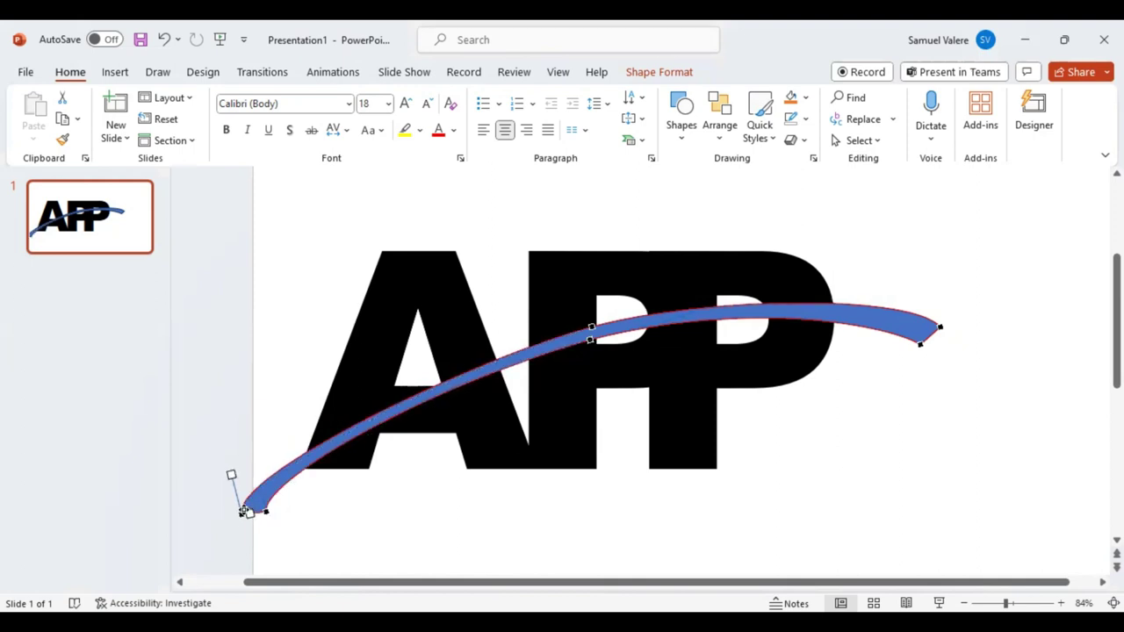
pyautogui.click(591, 341)
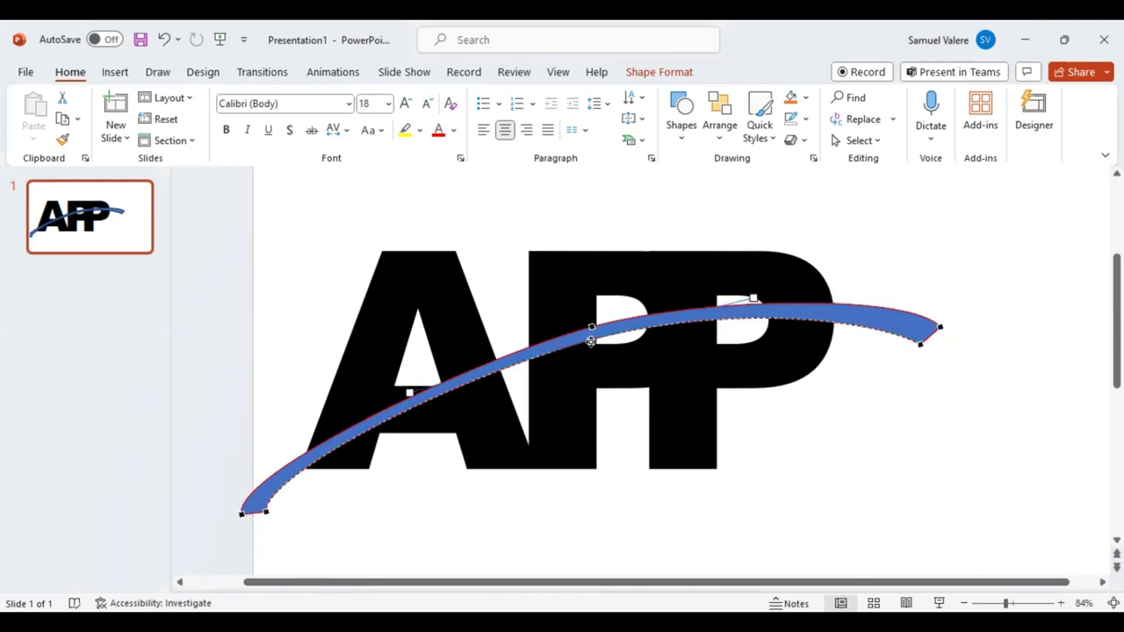
pyautogui.moveTo(591, 341); pyautogui.dragTo(591, 344)
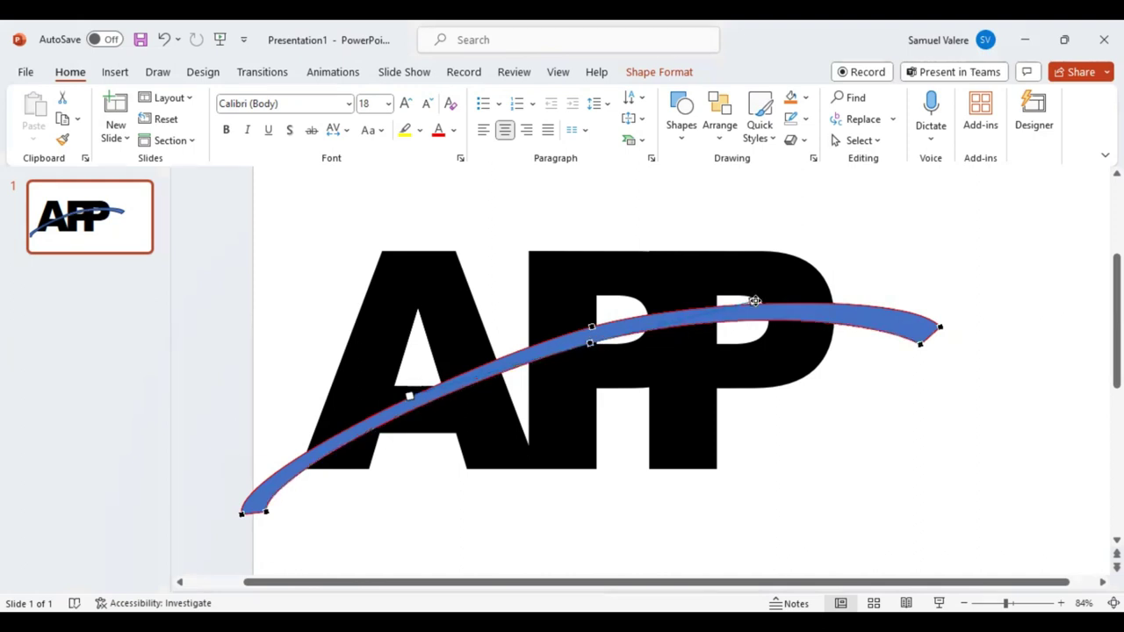
pyautogui.moveTo(754, 300); pyautogui.dragTo(753, 301)
pyautogui.moveTo(588, 340); pyautogui.dragTo(586, 340)
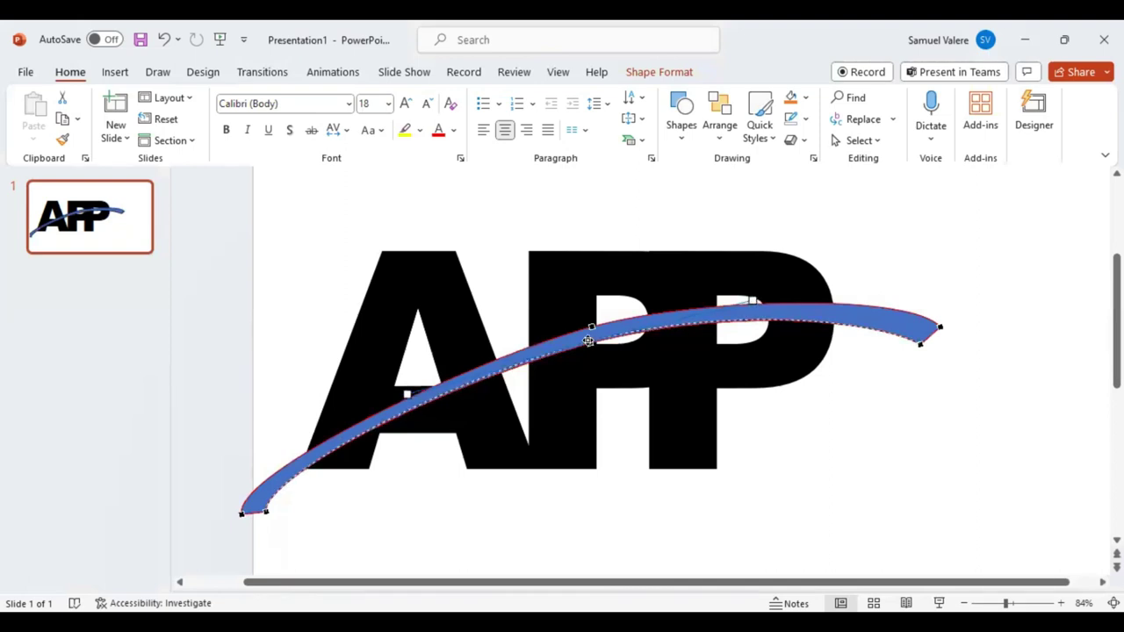
# Widen the swoosh's left tip slightly and smooth the middle curve and right tip.
pyautogui.click(264, 513)
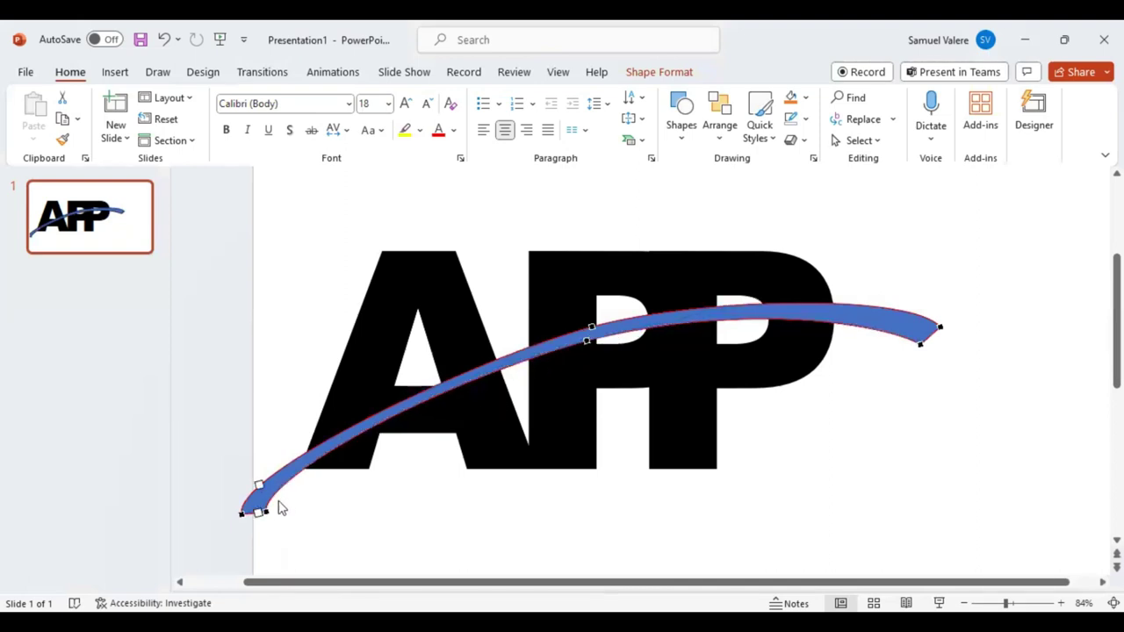
pyautogui.moveTo(261, 512); pyautogui.dragTo(272, 513)
pyautogui.click(586, 342)
pyautogui.moveTo(407, 400); pyautogui.dragTo(404, 401)
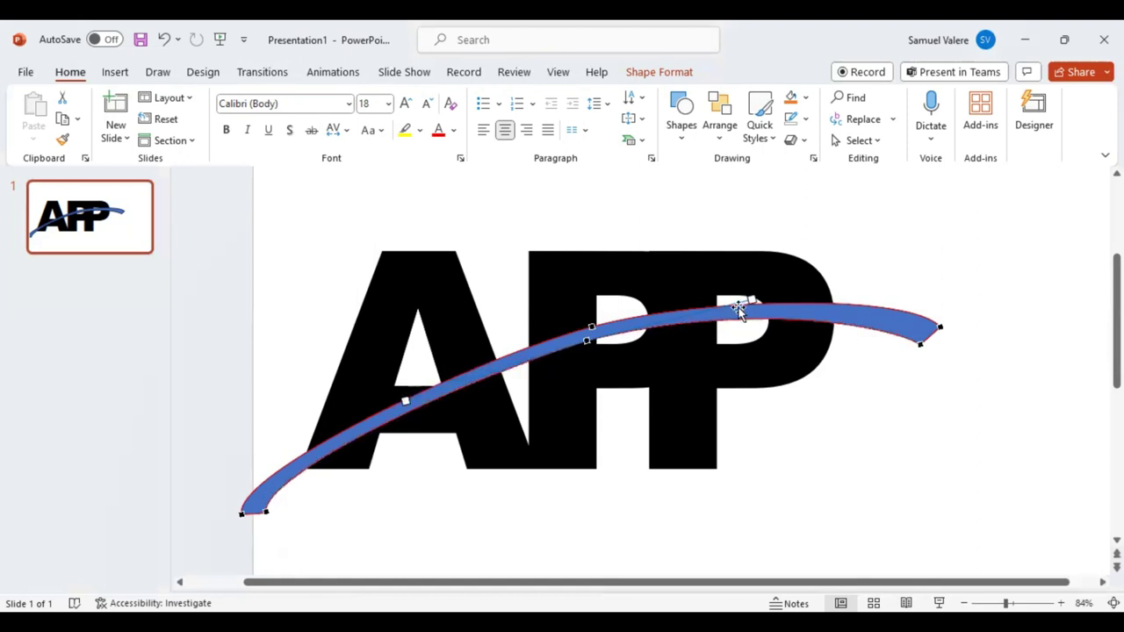
pyautogui.moveTo(752, 301); pyautogui.dragTo(753, 302)
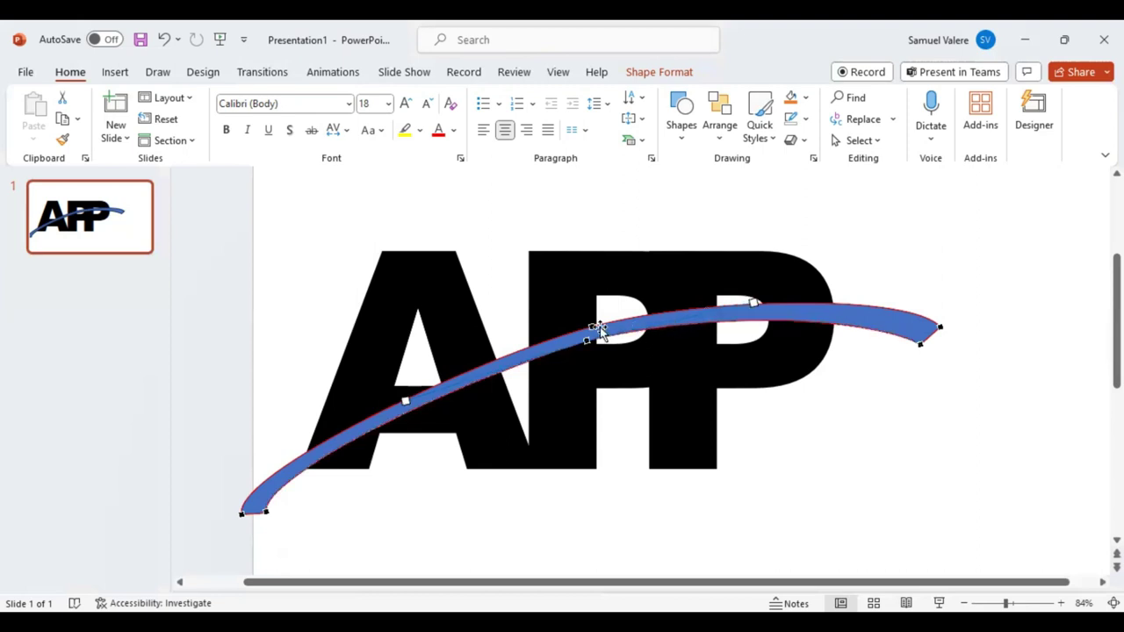
pyautogui.moveTo(593, 326); pyautogui.dragTo(591, 326)
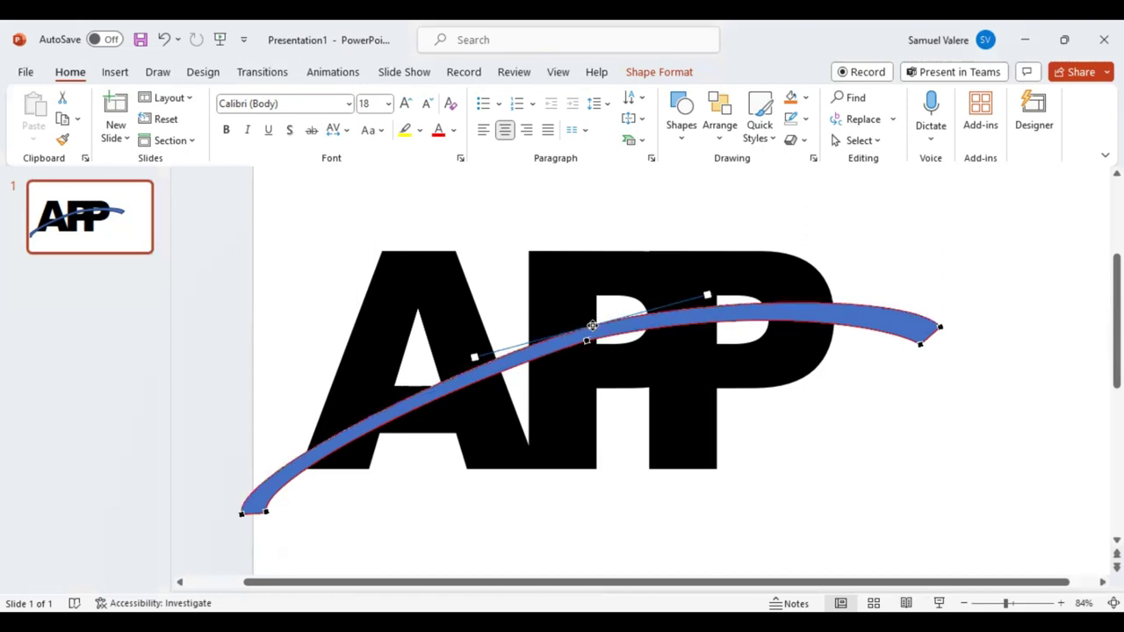
# Select the letters and nudge the second P slightly left.
pyautogui.click(892, 429)
pyautogui.click(565, 271)
pyautogui.keyDown('shift'); pyautogui.click(738, 260); pyautogui.keyUp('shift')
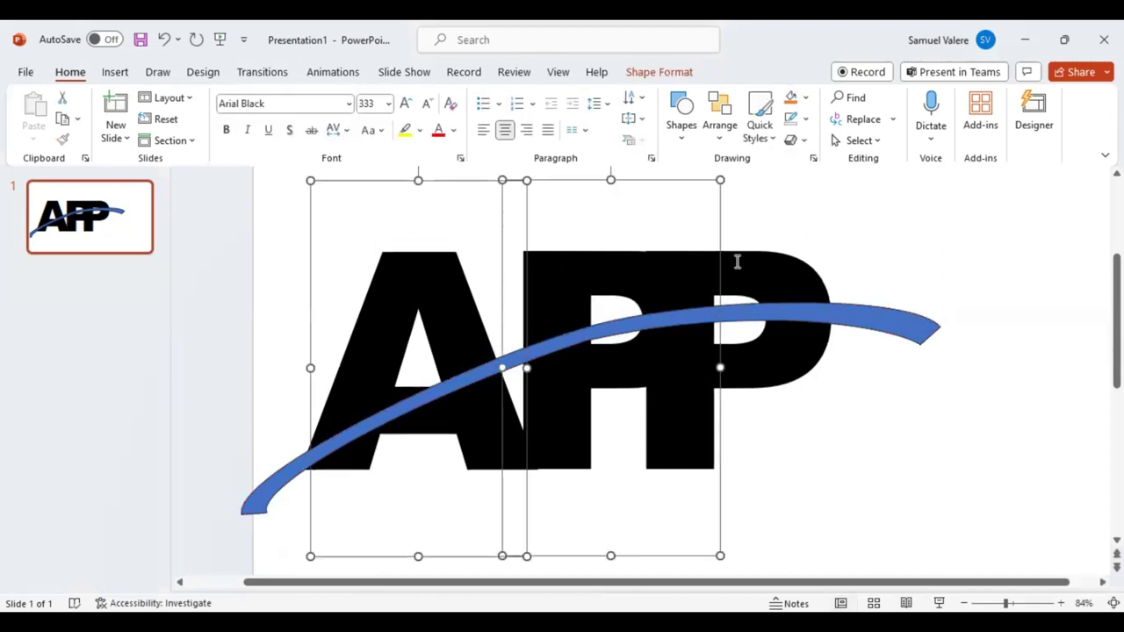
pyautogui.click(622, 256)
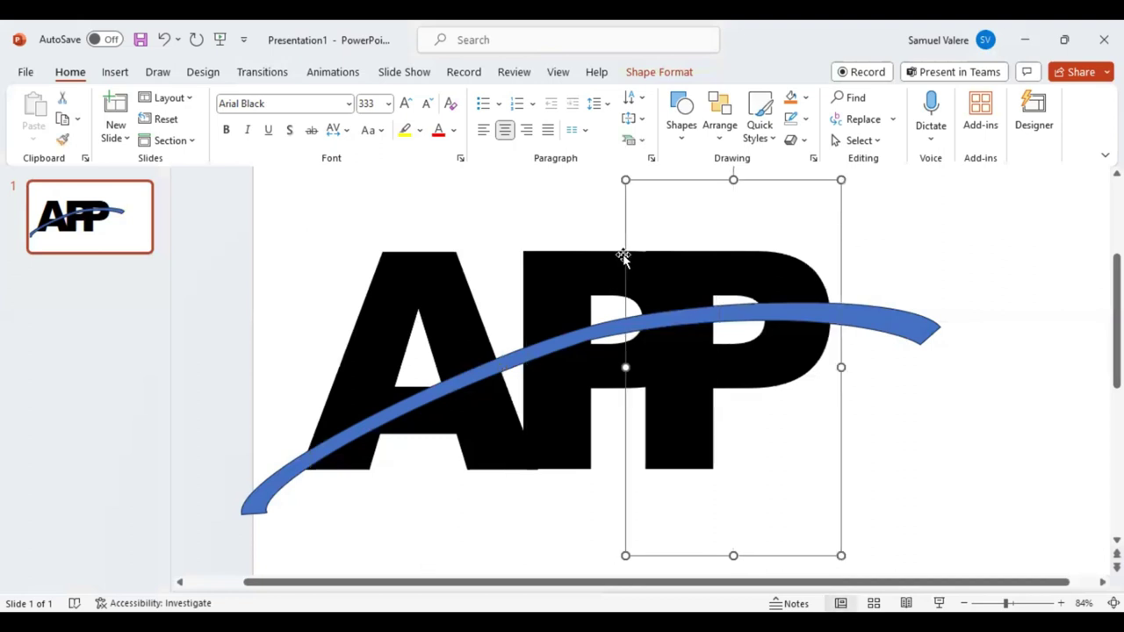
pyautogui.moveTo(622, 256); pyautogui.dragTo(622, 257)
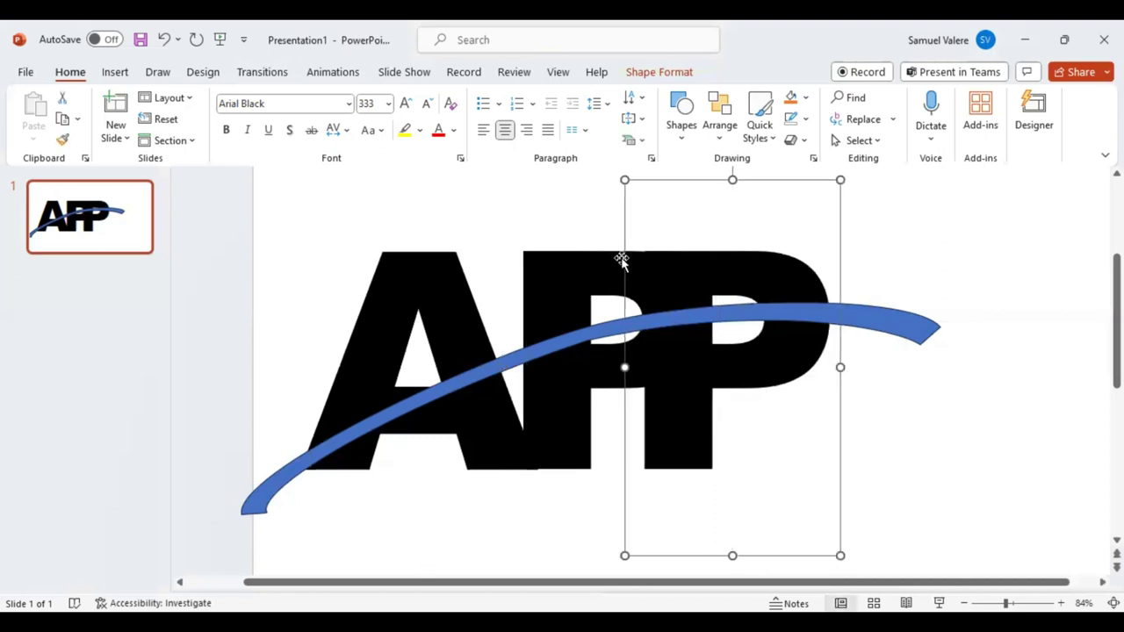
# Select all three letters plus the swoosh and apply Merge Shapes > Fragment.
pyautogui.keyDown('shift'); pyautogui.click(587, 279); pyautogui.keyUp('shift')
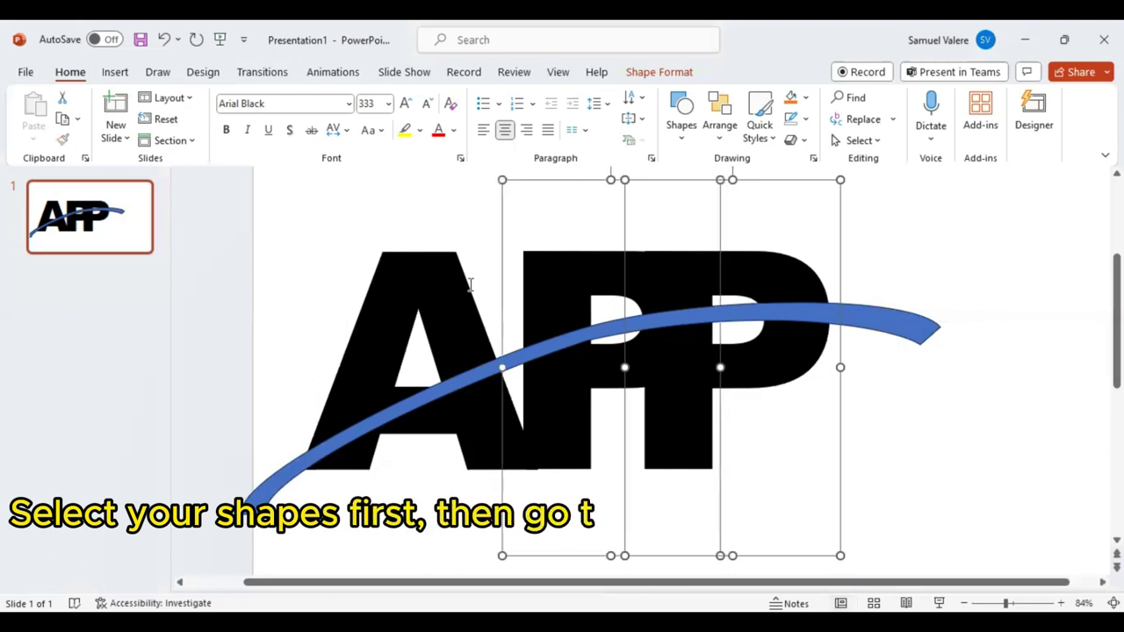
pyautogui.keyDown('shift'); pyautogui.click(416, 283); pyautogui.keyUp('shift')
pyautogui.keyDown('shift'); pyautogui.click(431, 392); pyautogui.keyUp('shift')
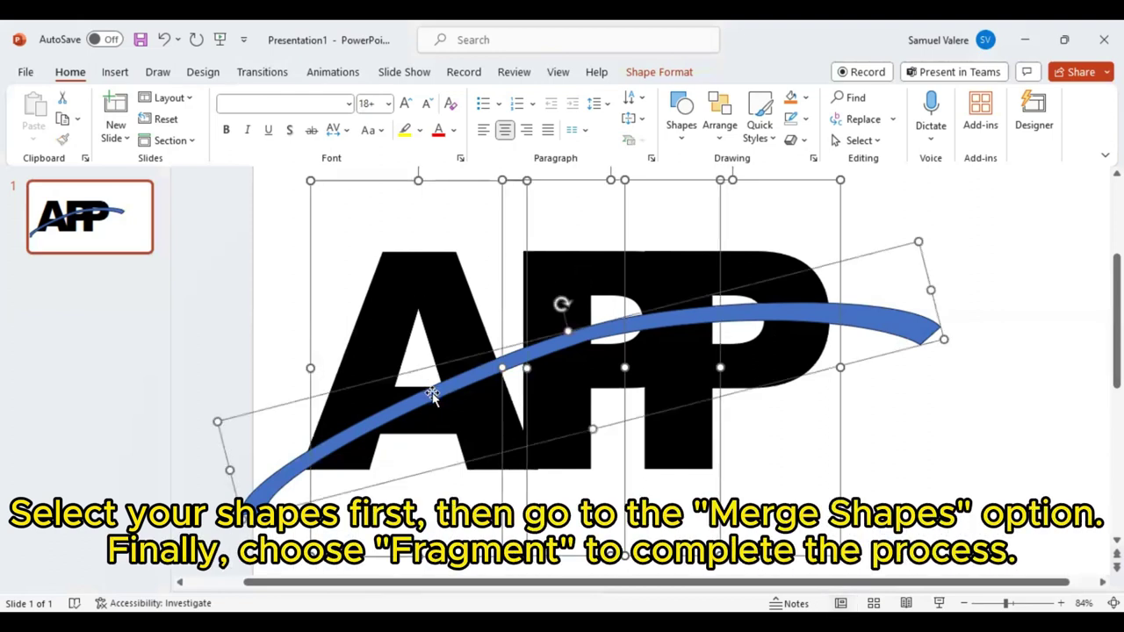
pyautogui.click(666, 76)
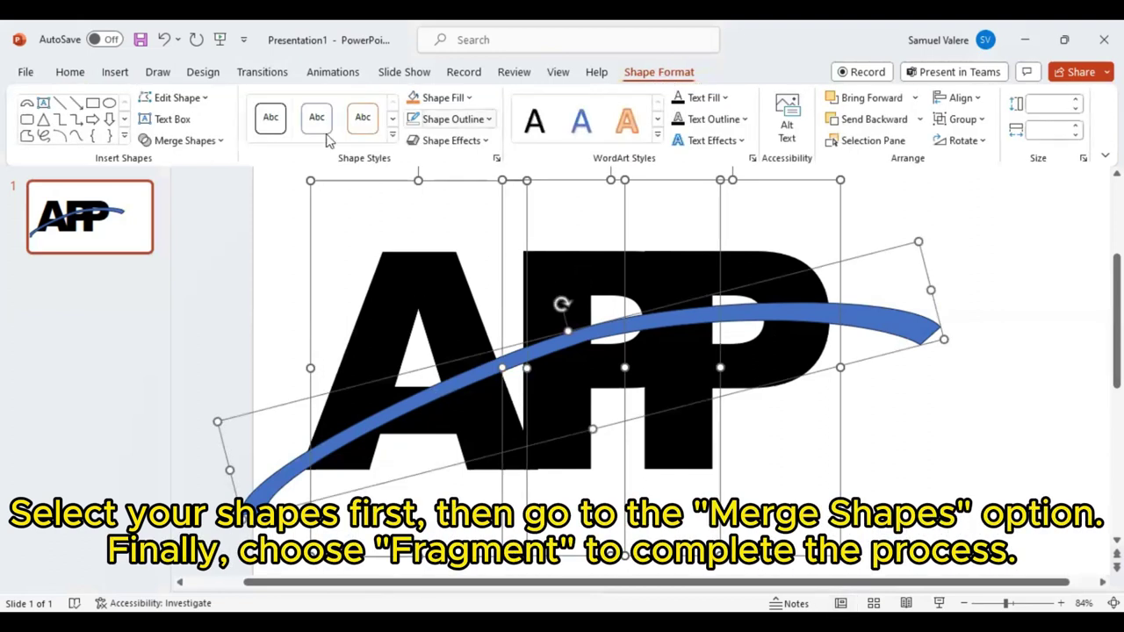
pyautogui.click(220, 142)
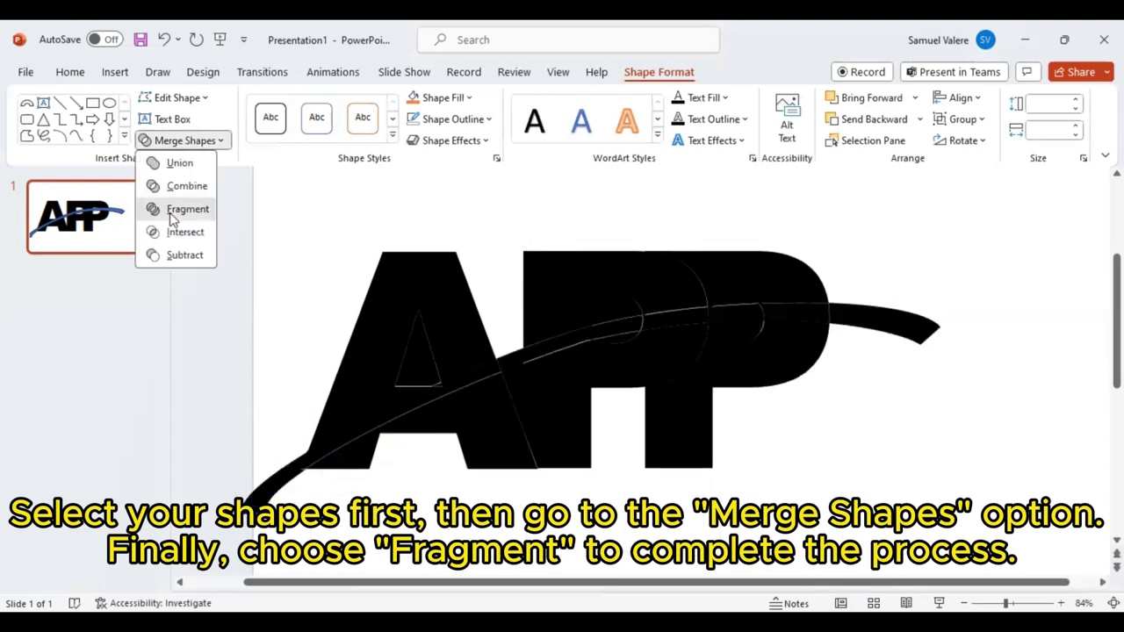
pyautogui.click(876, 407)
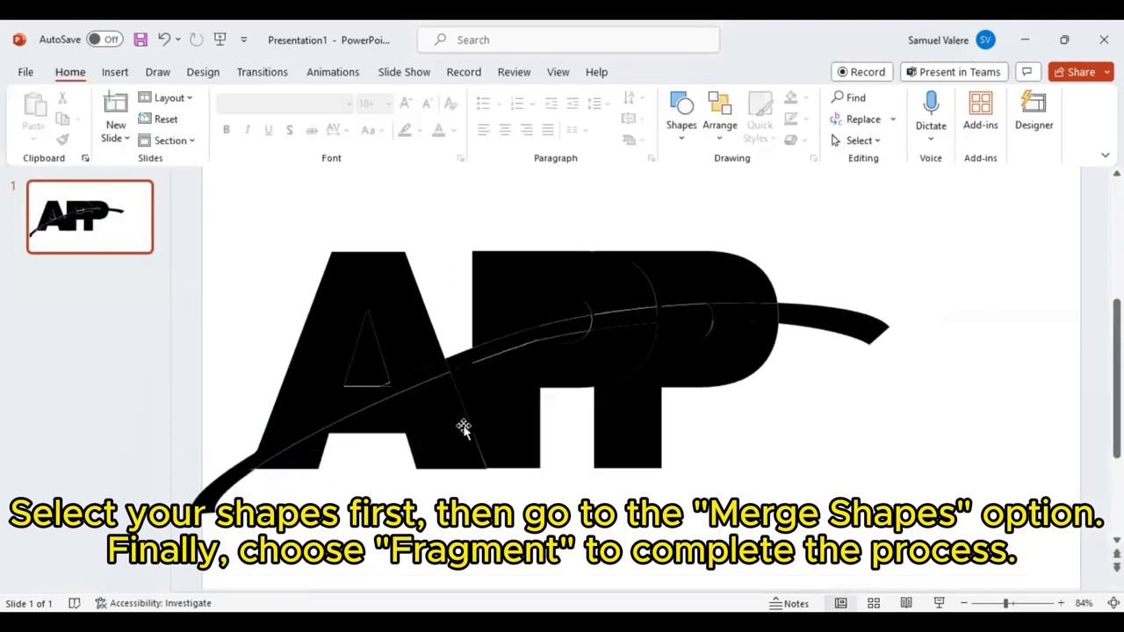
# Delete the lower-left swoosh tail, the strip across the A, and the triangle in its counter.
pyautogui.scroll(-1, 224, 479)
pyautogui.click(223, 474)
pyautogui.click(240, 482)
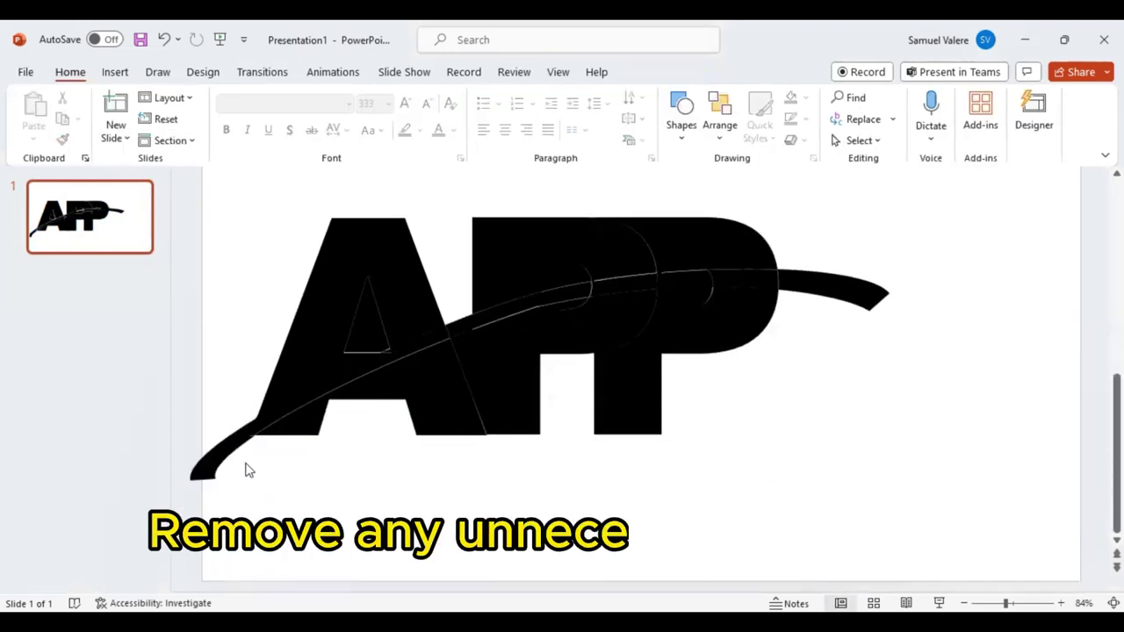
pyautogui.click(221, 452)
pyautogui.press('Delete')
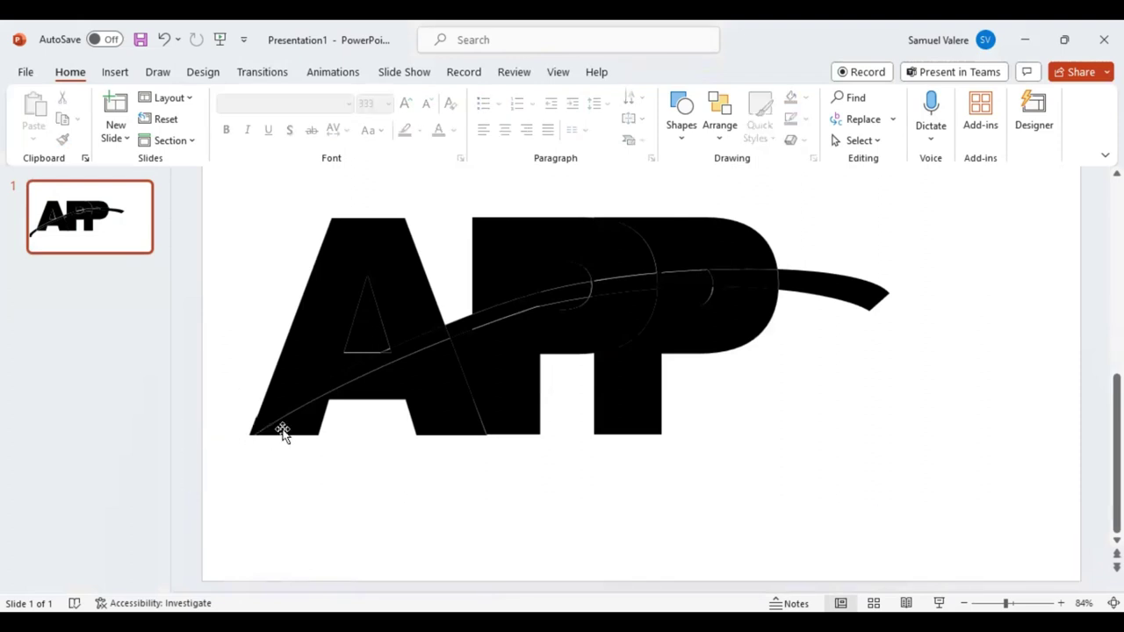
pyautogui.click(279, 420)
pyautogui.press('Delete')
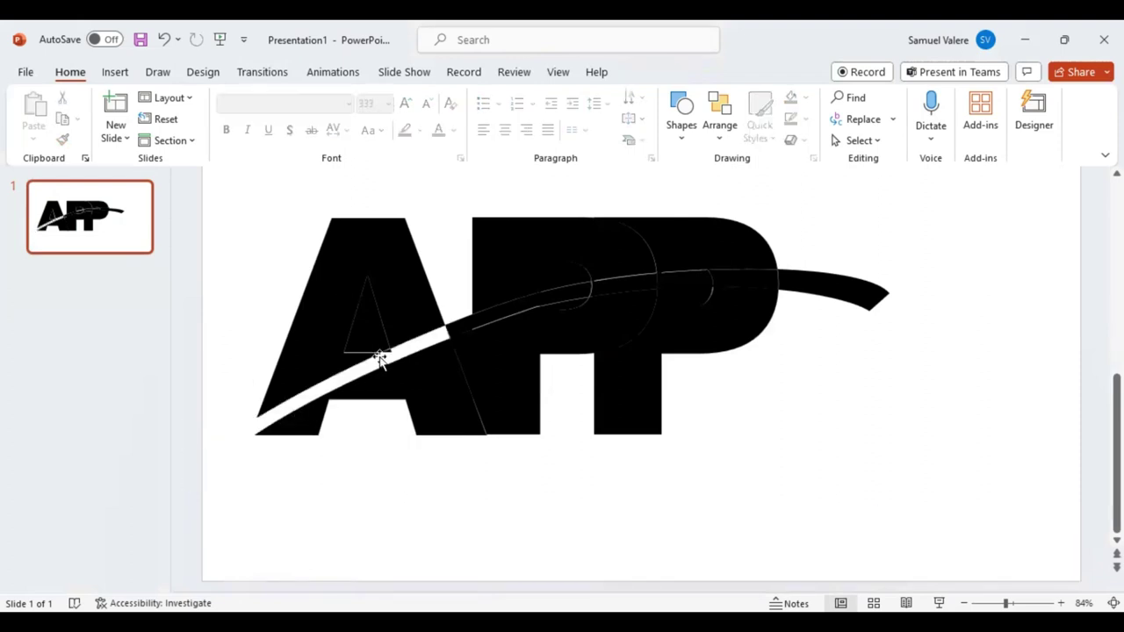
pyautogui.click(371, 331)
pyautogui.press('Delete')
# Delete the narrow swoosh piece at the A/P junction and the piece inside the first P.
pyautogui.click(383, 341)
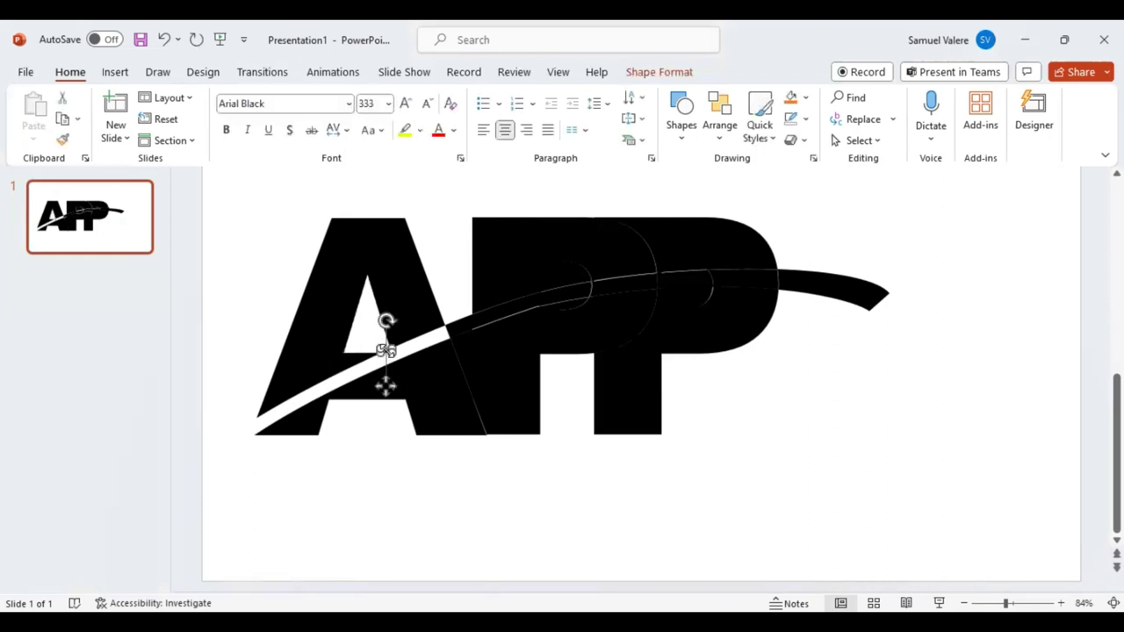
pyautogui.click(429, 360)
pyautogui.click(460, 371)
pyautogui.click(461, 346)
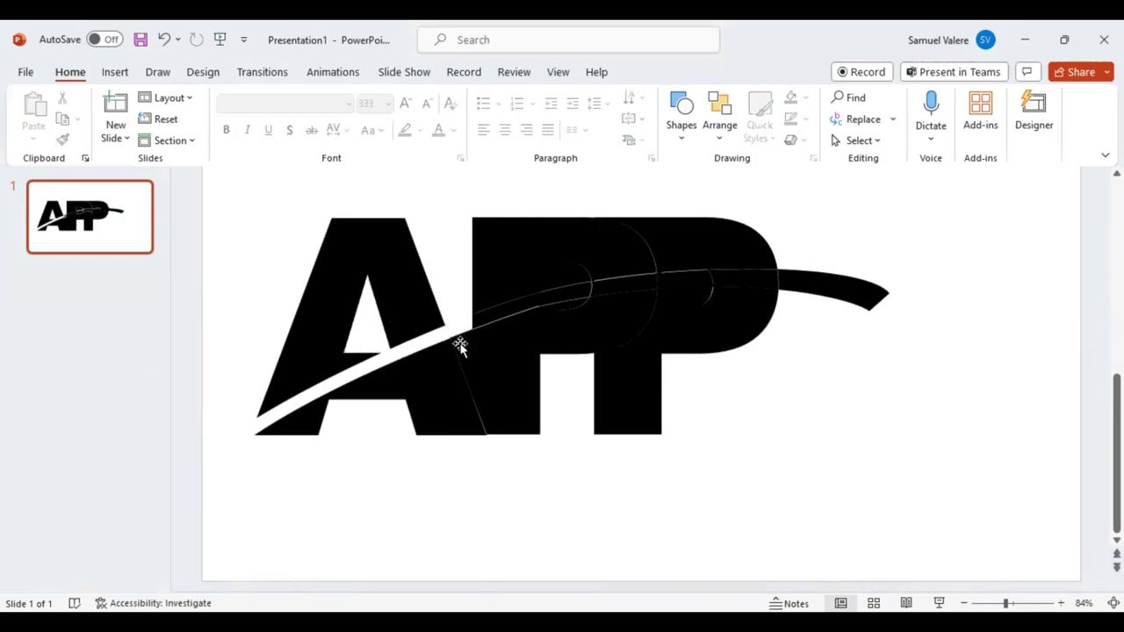
pyautogui.click(462, 347)
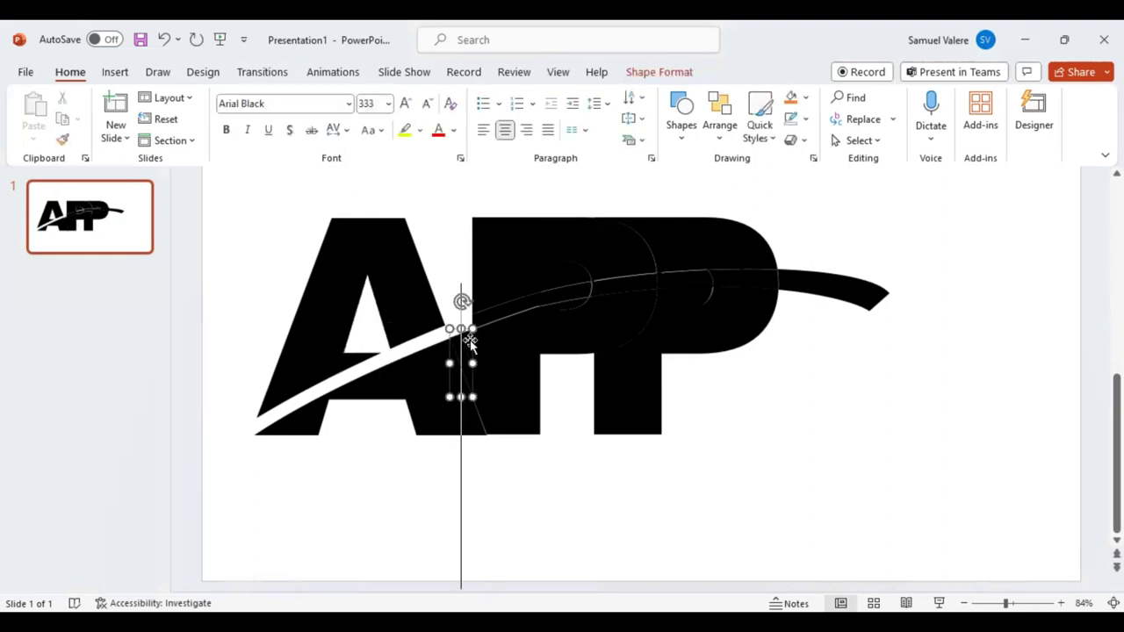
pyautogui.press('Delete')
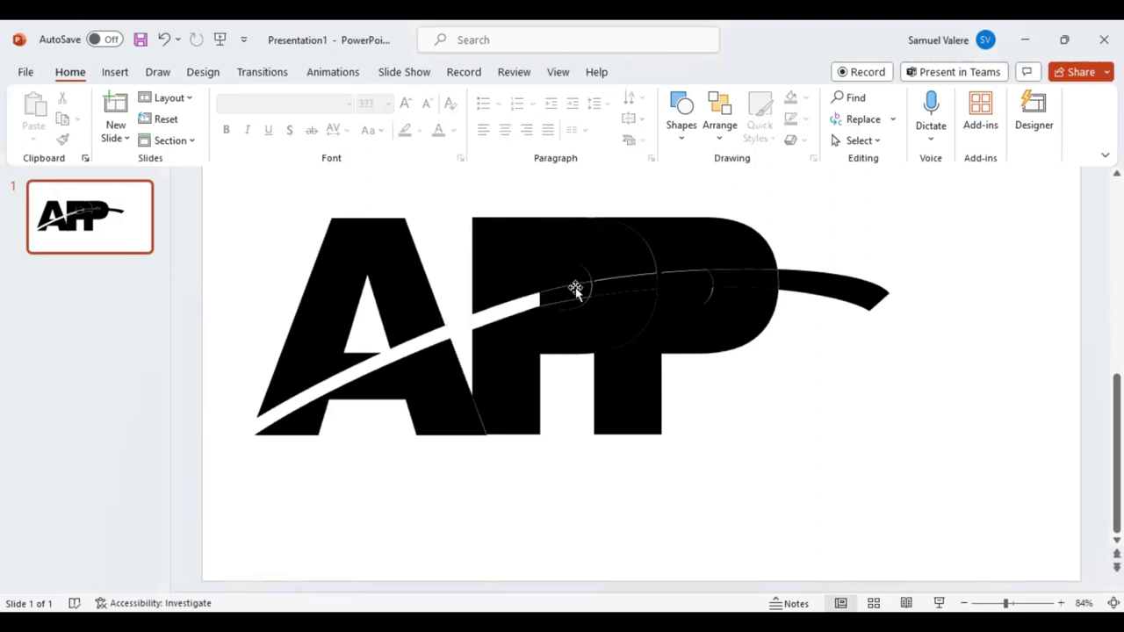
pyautogui.moveTo(567, 291); pyautogui.dragTo(566, 281)
pyautogui.press('Delete')
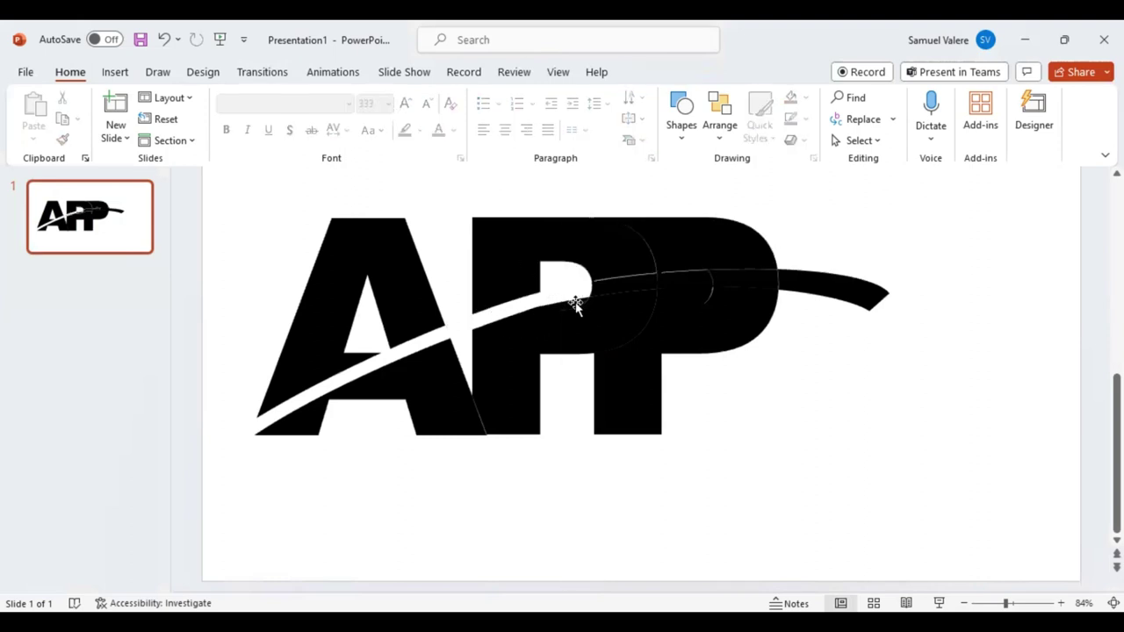
# Go through the swoosh pieces around the second P and delete the fill in its bowl.
pyautogui.click(598, 293)
pyautogui.press('Escape')
pyautogui.click(617, 290)
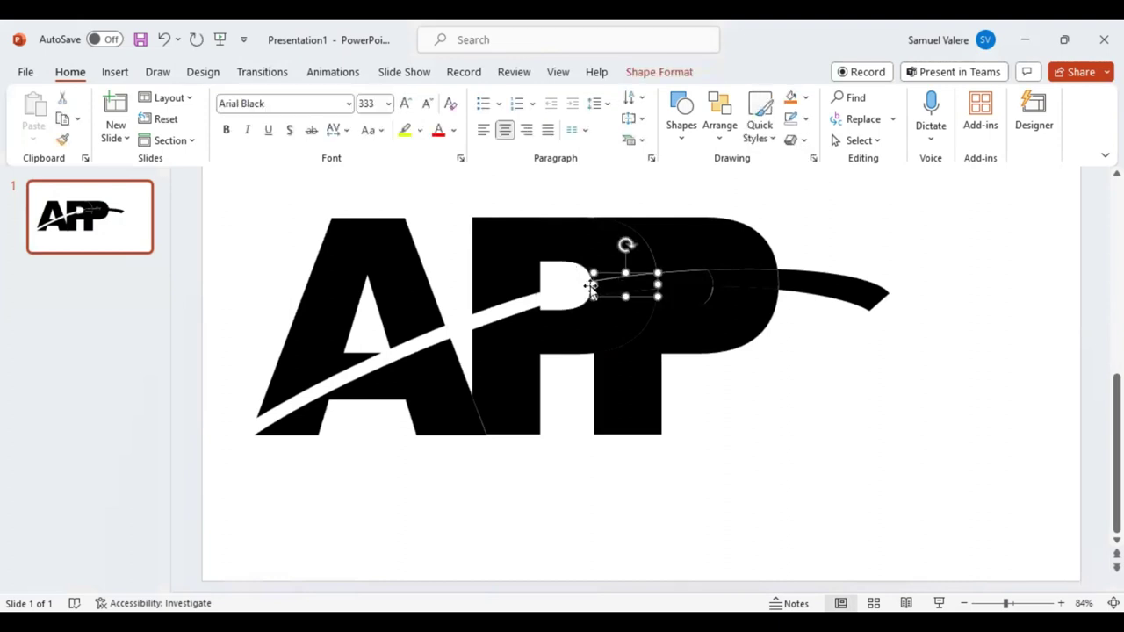
pyautogui.press('Escape')
pyautogui.click(617, 292)
pyautogui.press('Escape')
pyautogui.click(690, 272)
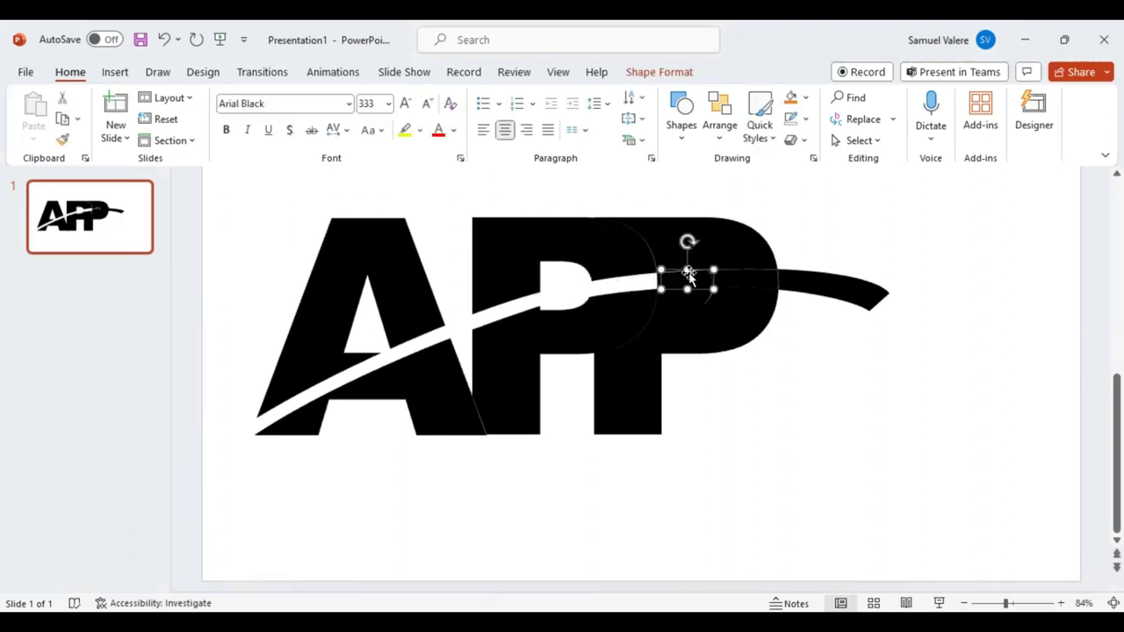
pyautogui.press('Escape')
pyautogui.click(686, 280)
pyautogui.press('Delete')
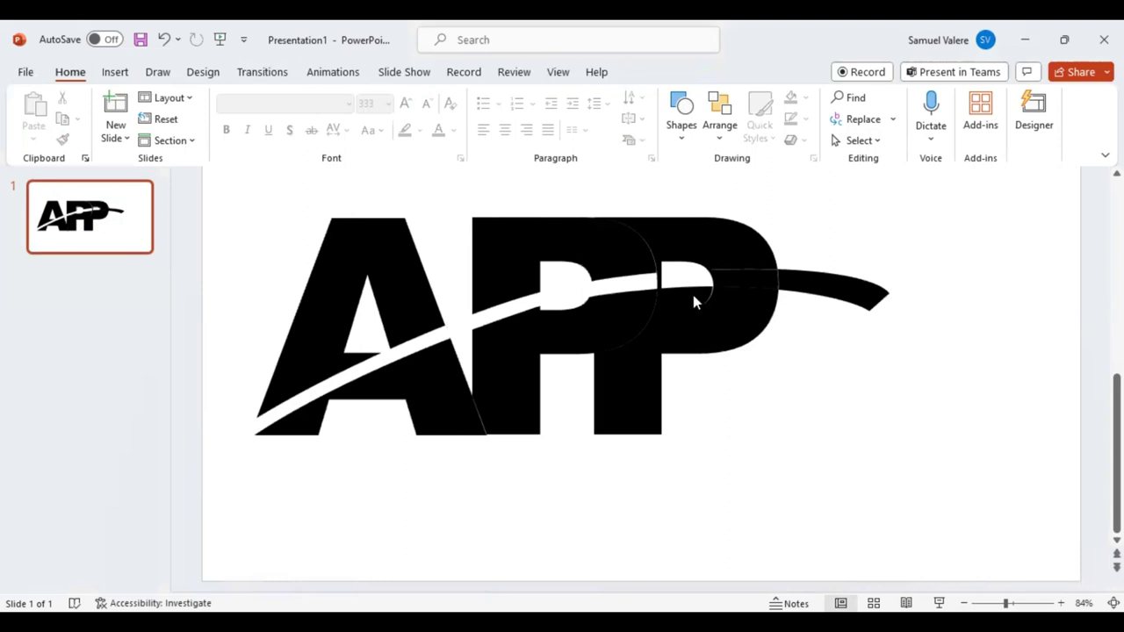
# Delete the black segment right of the second P and the swoosh tail beyond it.
pyautogui.click(743, 283)
pyautogui.click(728, 278)
pyautogui.press('Delete')
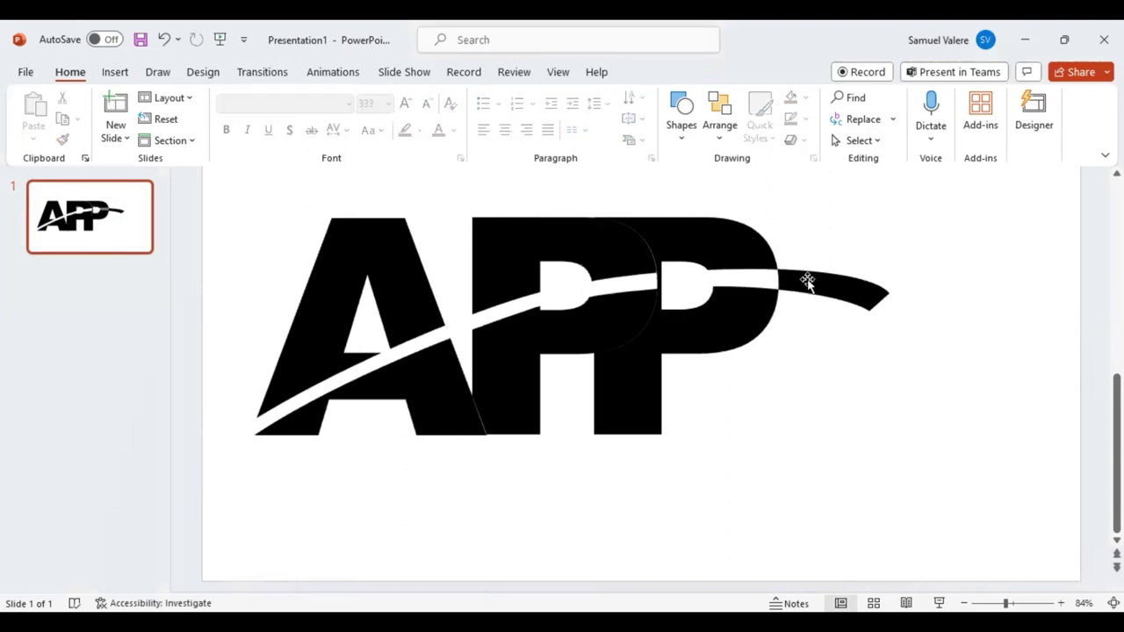
pyautogui.click(807, 281)
pyautogui.press('Delete')
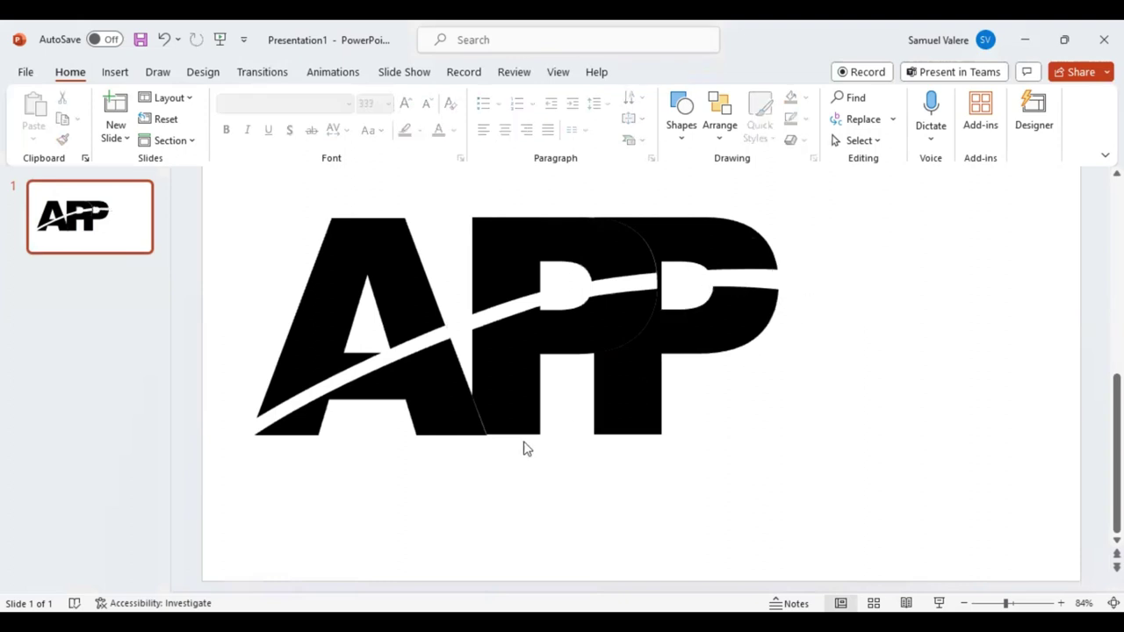
# Union the small A/P junction piece with the lower-left part of the A.
pyautogui.click(475, 422)
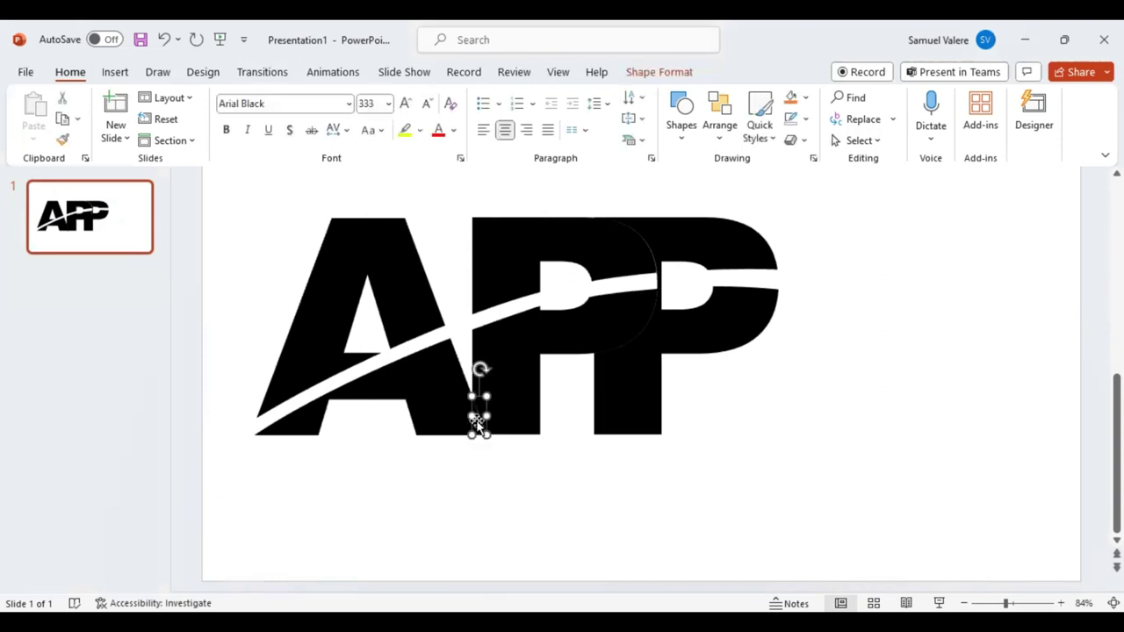
pyautogui.keyDown('shift'); pyautogui.click(458, 396); pyautogui.keyUp('shift')
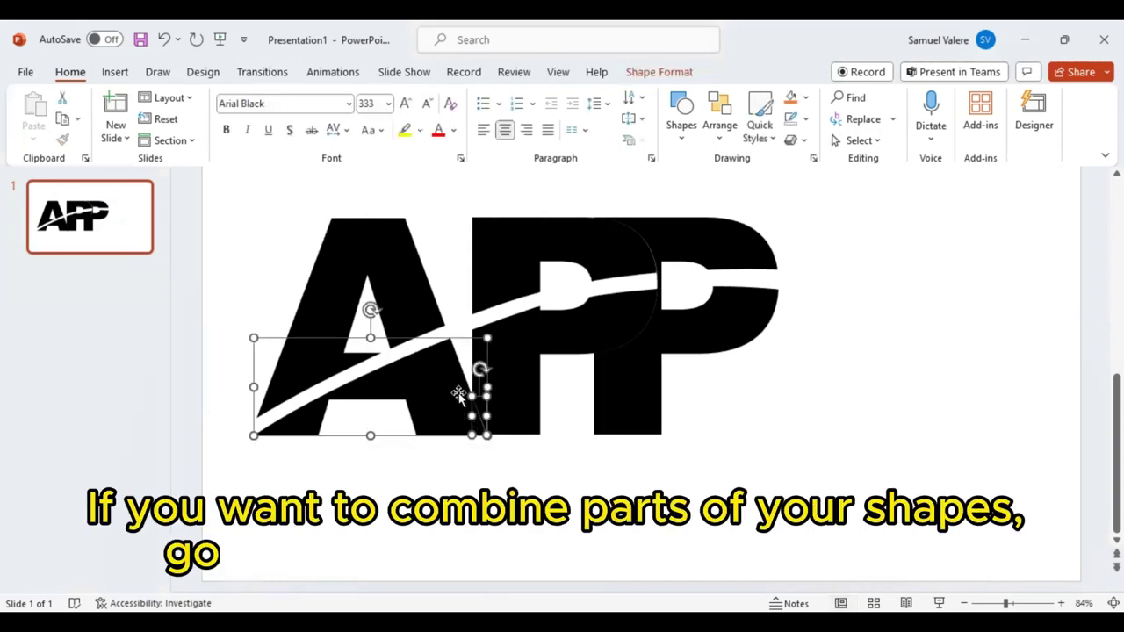
pyautogui.click(221, 143)
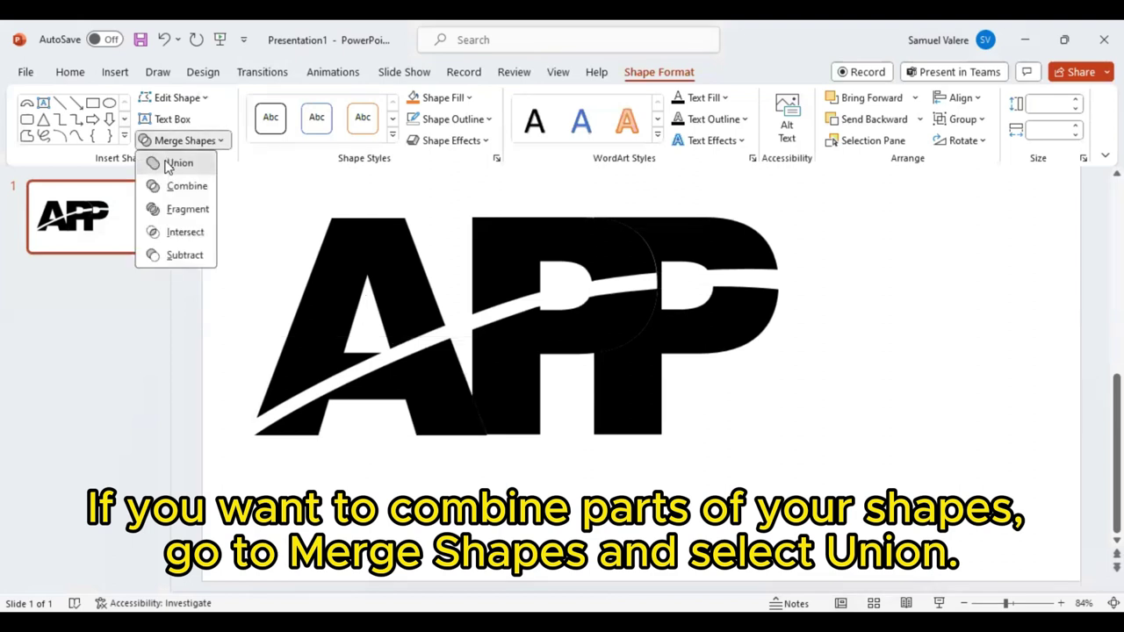
pyautogui.click(686, 255)
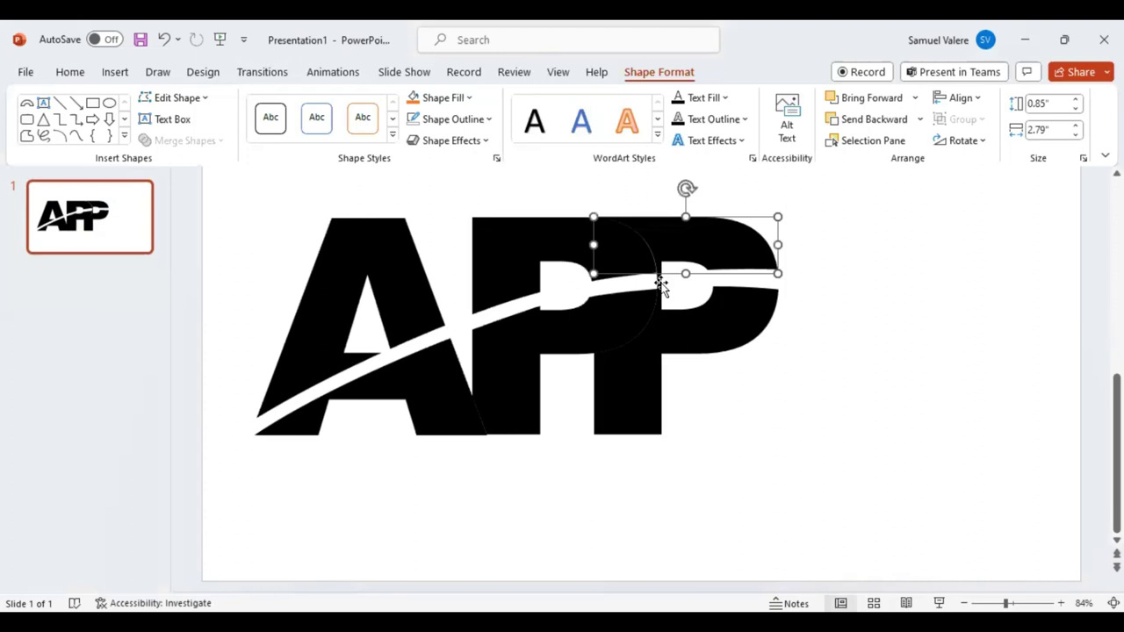
pyautogui.click(663, 288)
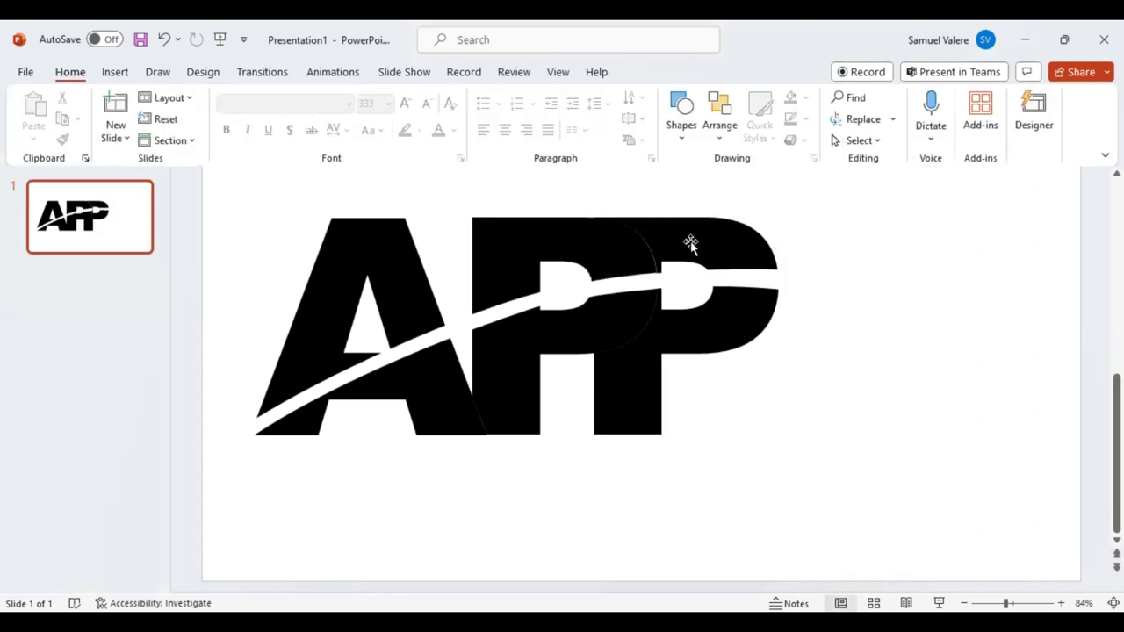
# Union the first P's upper fragments into one 1.49" by 2.8" shape, then select the A's pieces.
pyautogui.click(701, 249)
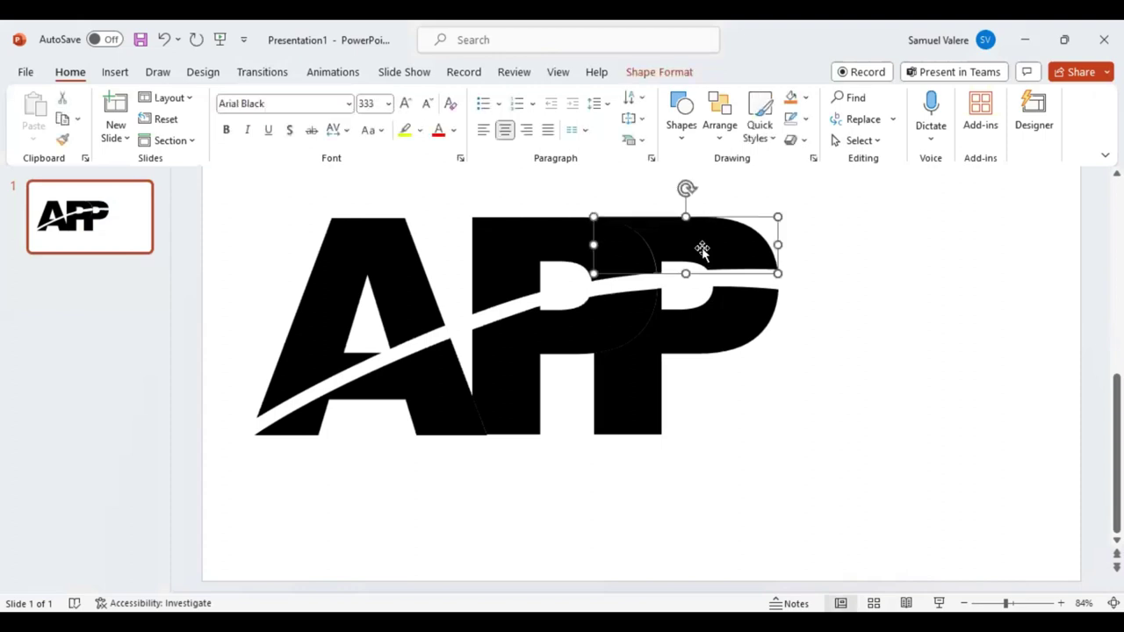
pyautogui.keyDown('shift'); pyautogui.click(557, 247); pyautogui.keyUp('shift')
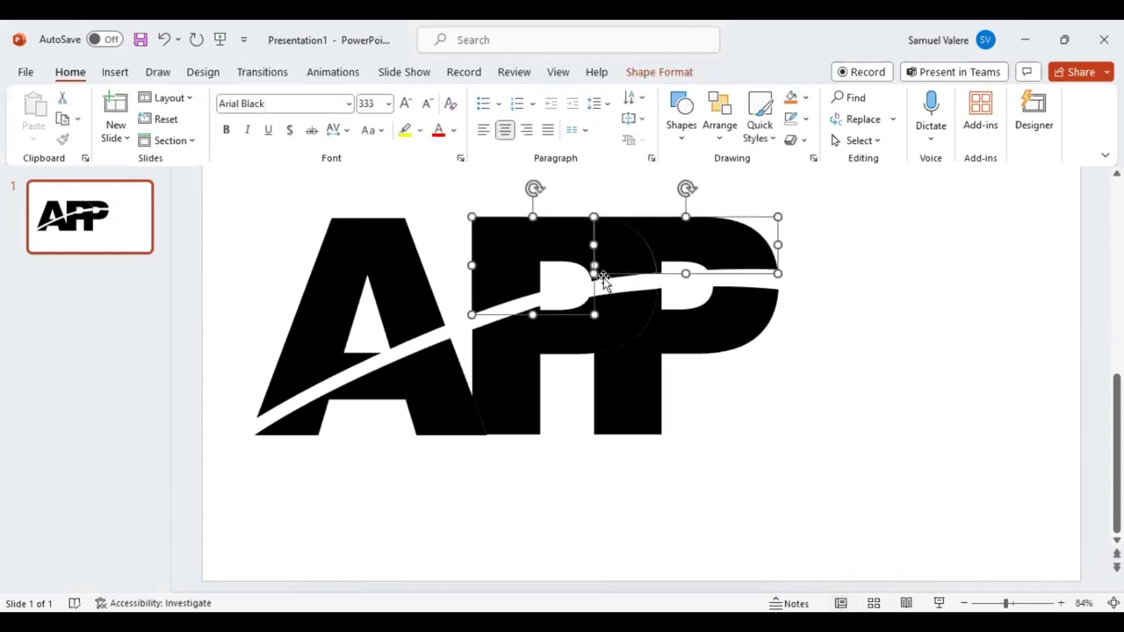
pyautogui.press('Escape')
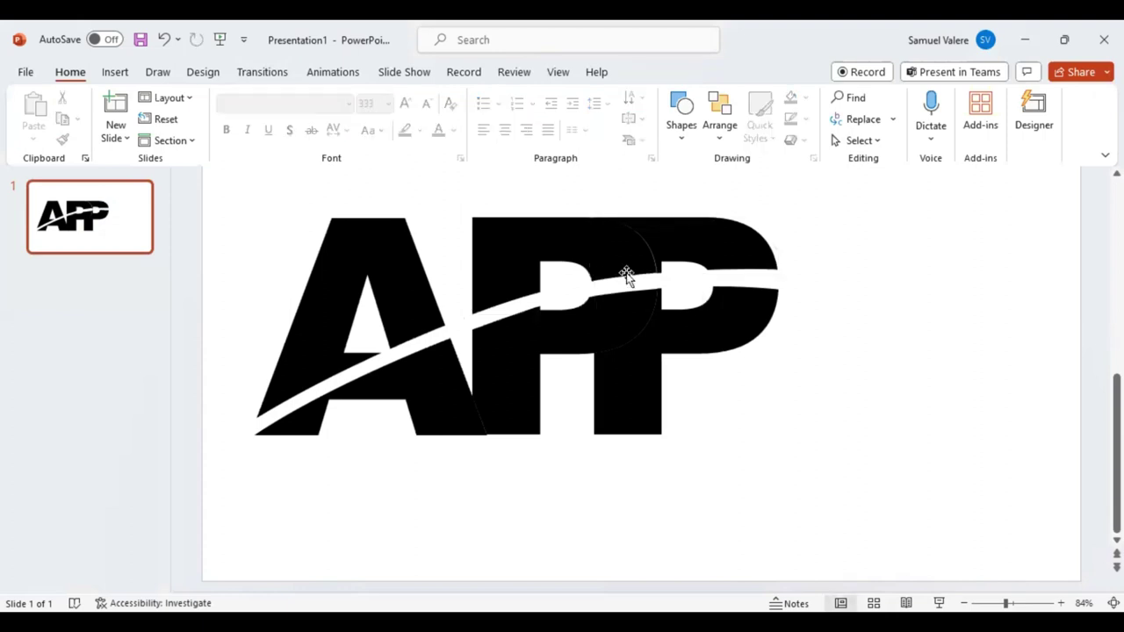
pyautogui.click(552, 251)
pyautogui.keyDown('shift'); pyautogui.click(619, 230); pyautogui.keyUp('shift')
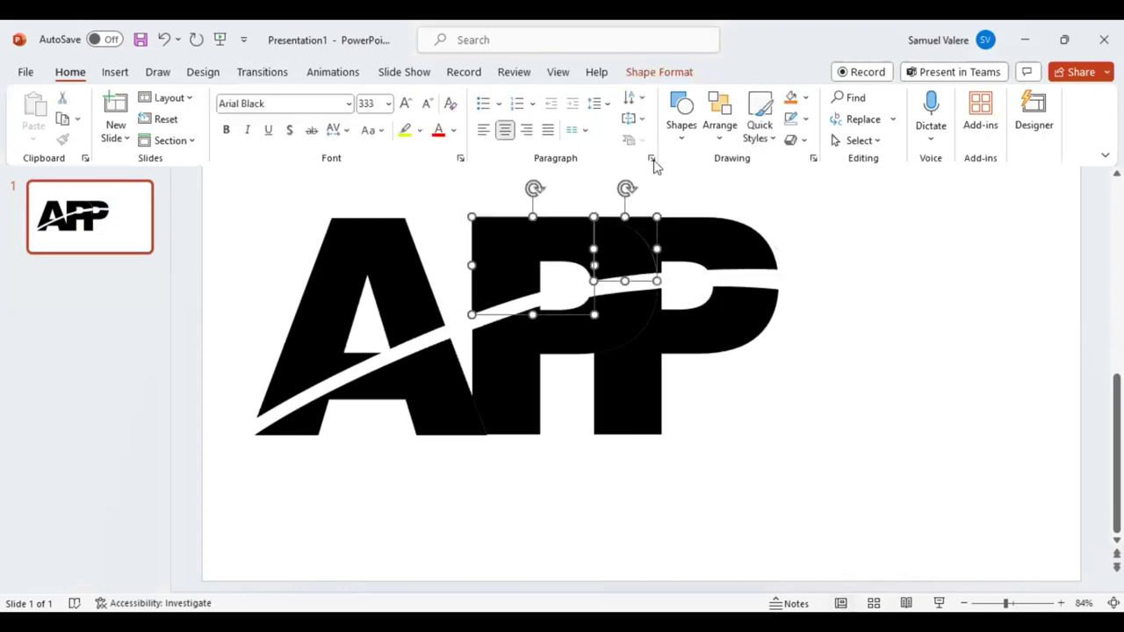
pyautogui.click(654, 73)
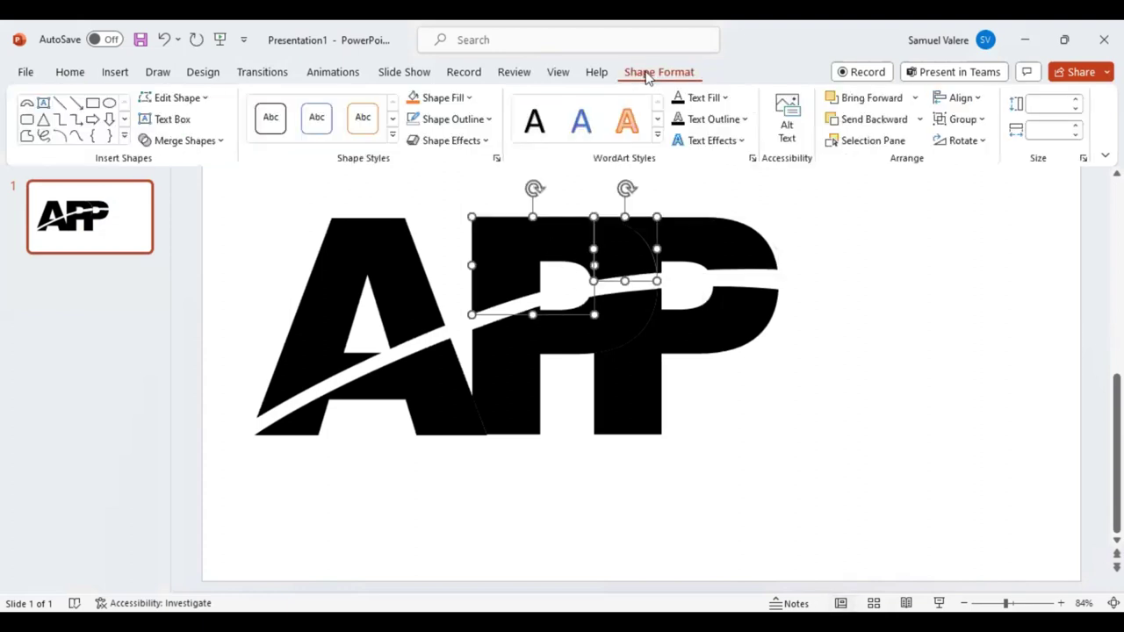
pyautogui.click(214, 142)
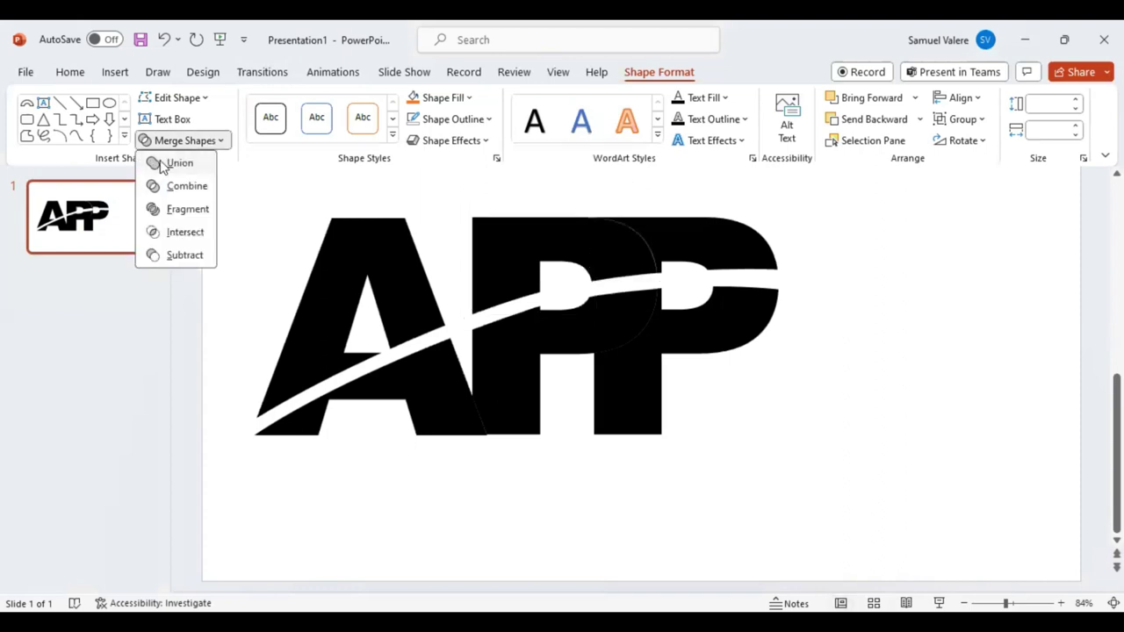
pyautogui.click(434, 405)
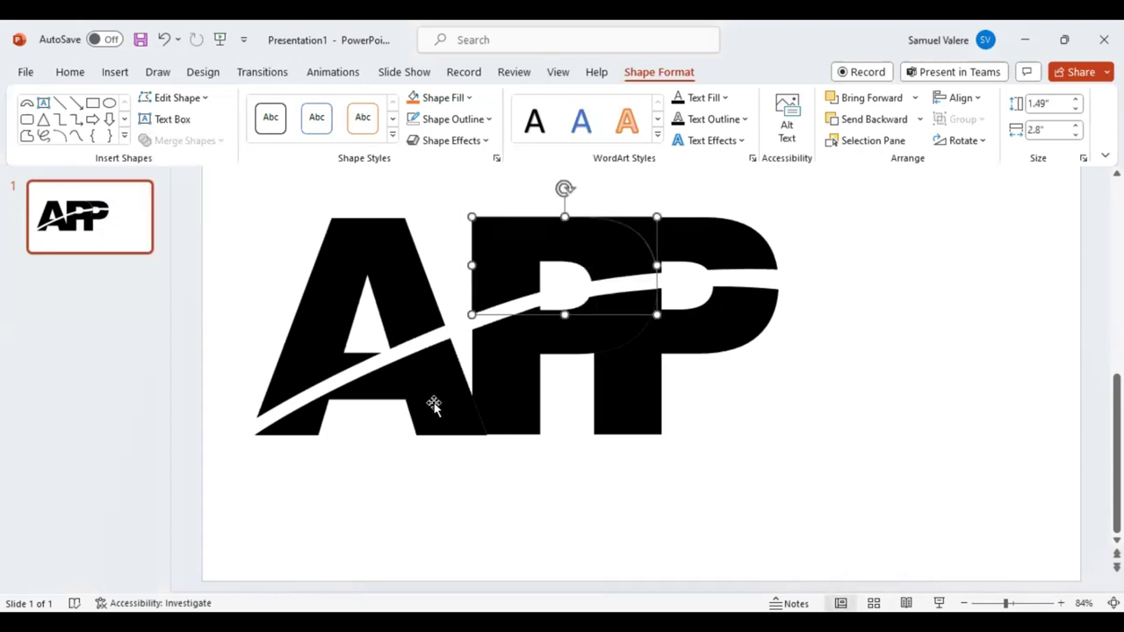
pyautogui.click(434, 405)
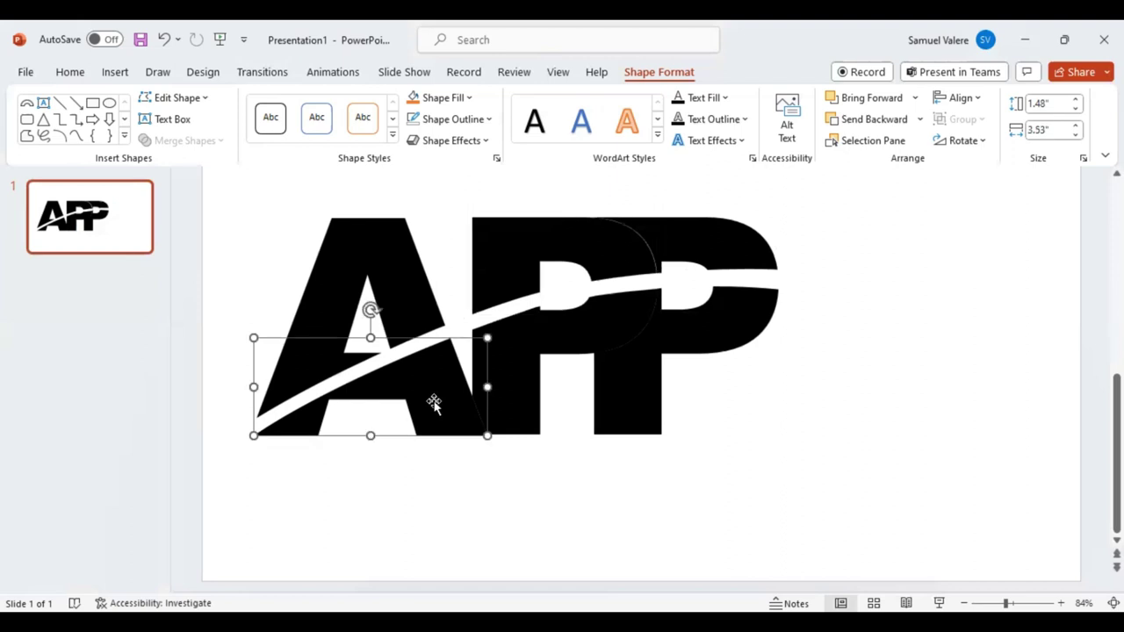
pyautogui.keyDown('shift'); pyautogui.click(406, 299); pyautogui.keyUp('shift')
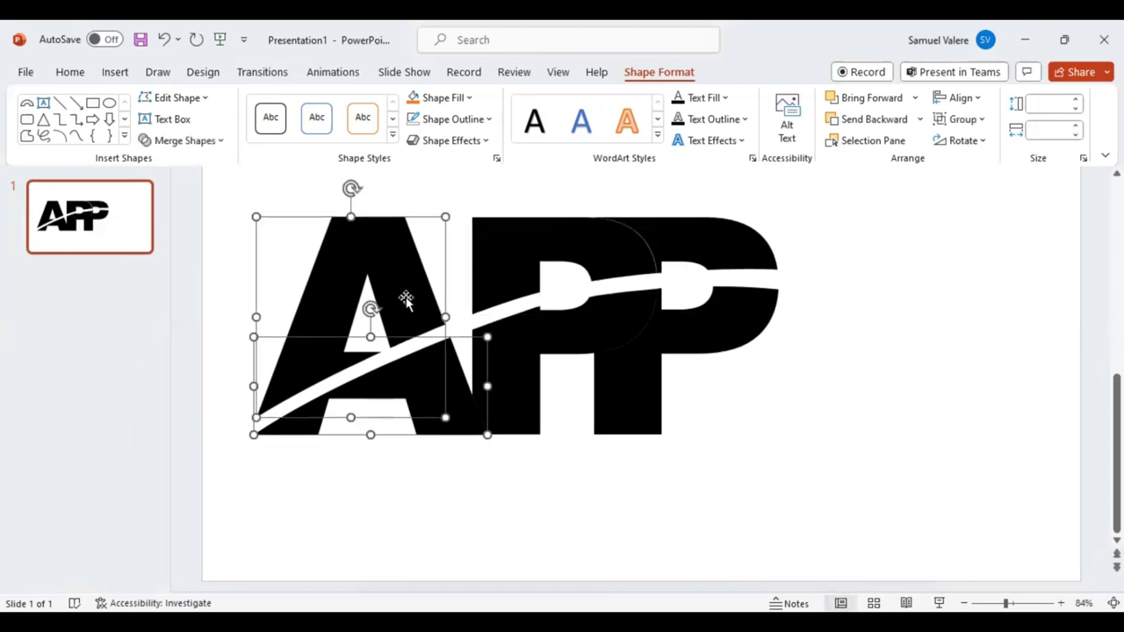
# Select the top pieces of the A and both Ps above the swoosh.
pyautogui.click(743, 465)
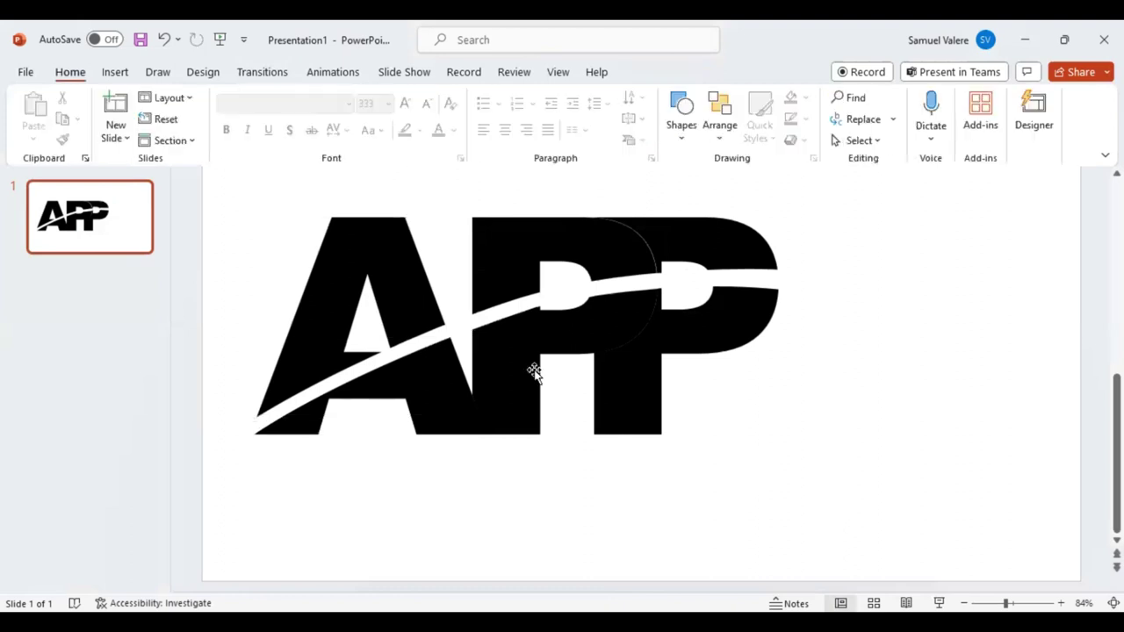
pyautogui.click(367, 254)
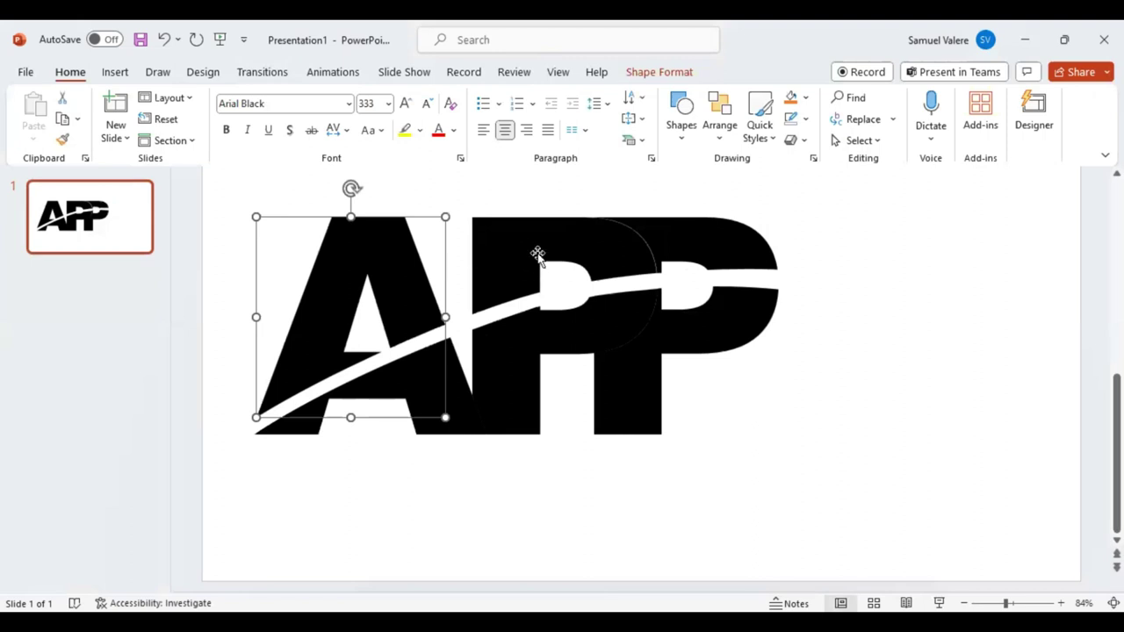
pyautogui.keyDown('shift'); pyautogui.click(610, 248); pyautogui.keyUp('shift')
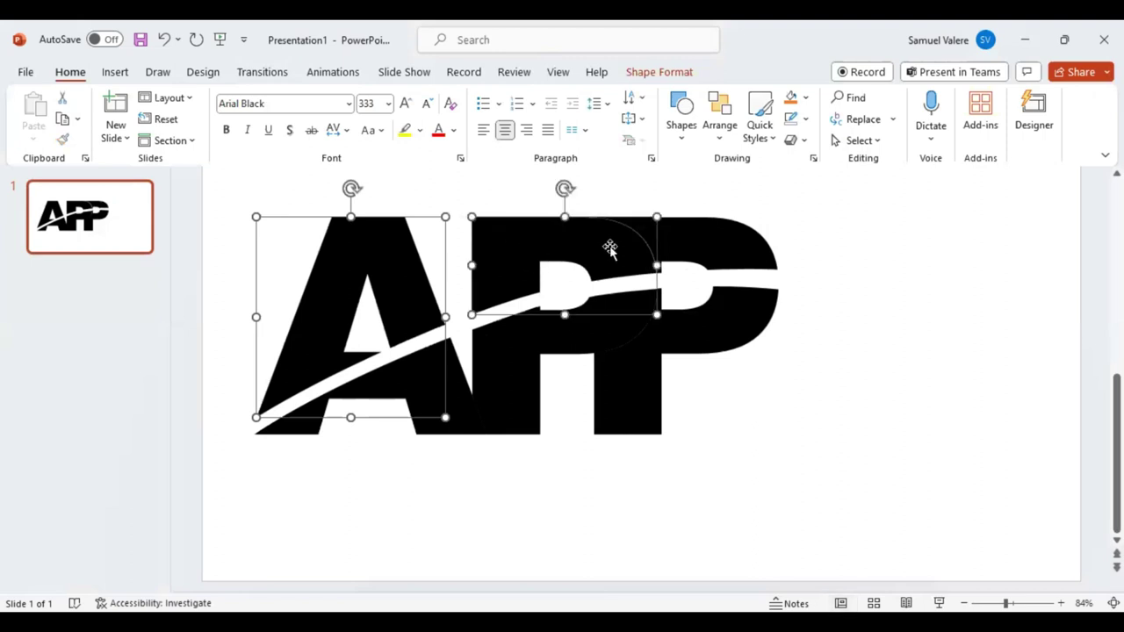
pyautogui.keyDown('shift'); pyautogui.click(705, 245); pyautogui.keyUp('shift')
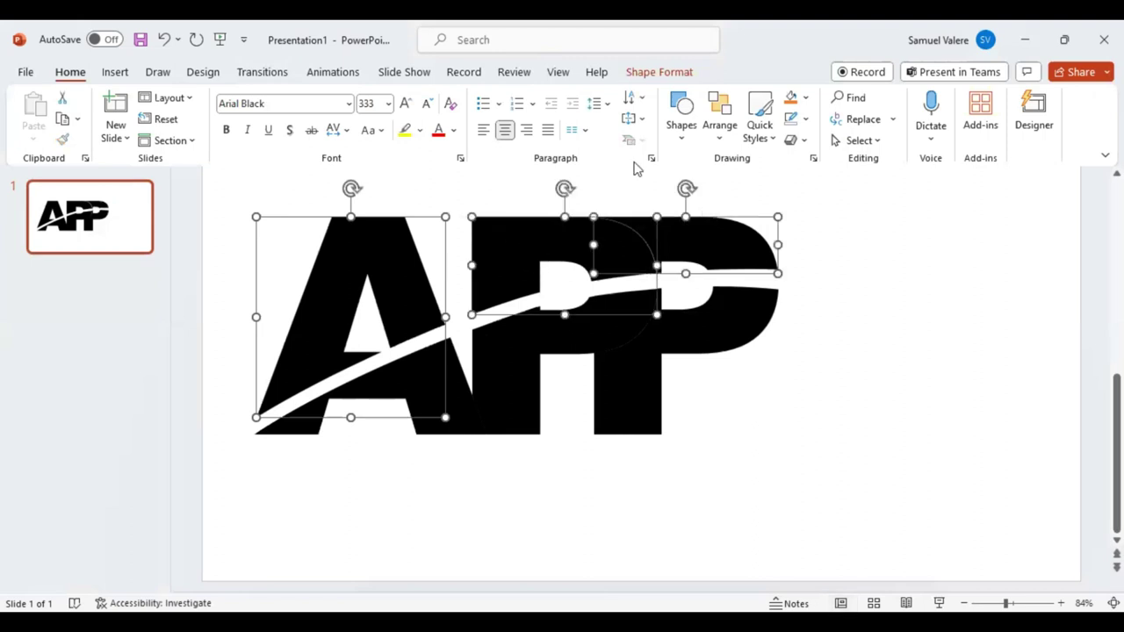
pyautogui.click(654, 73)
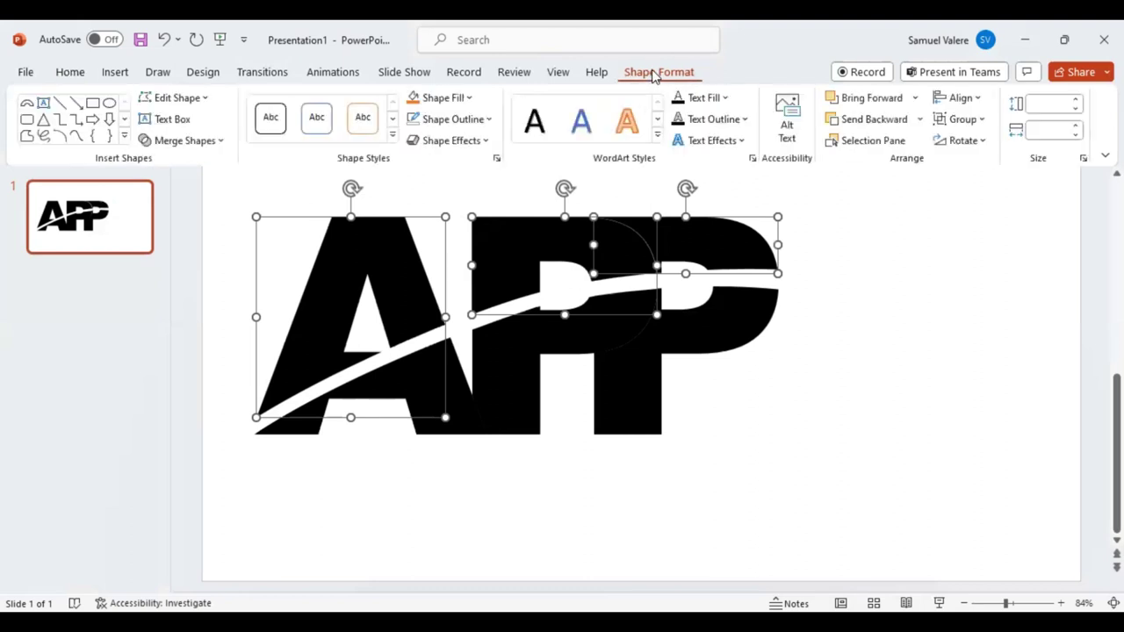
# Fill the selected top pieces with a custom orange, #FF5C01.
pyautogui.click(470, 99)
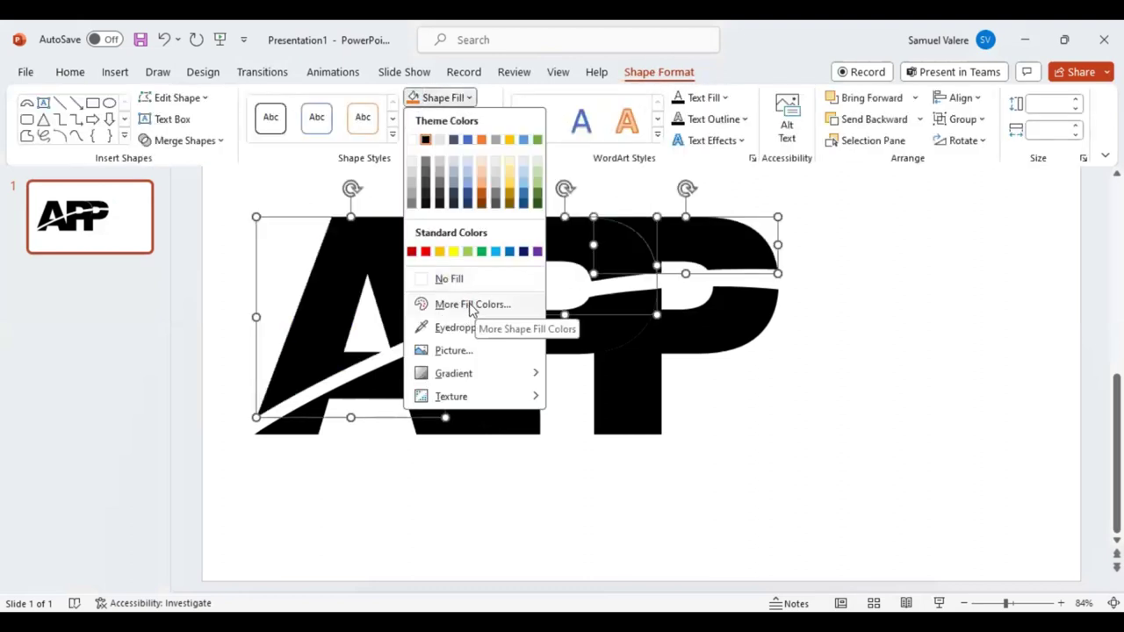
pyautogui.click(472, 304)
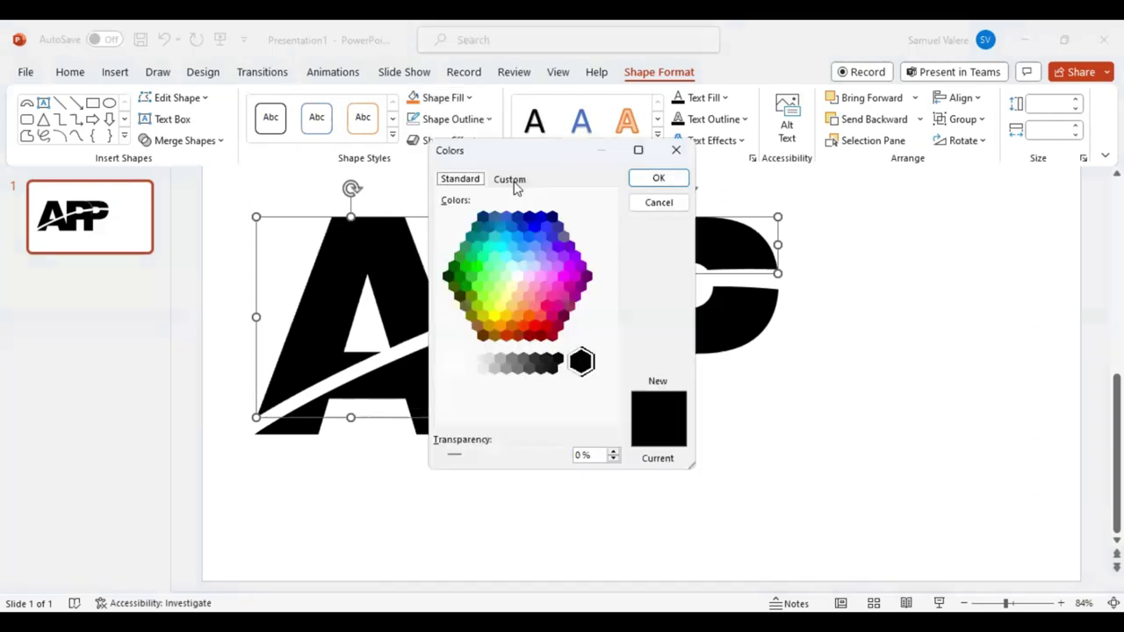
pyautogui.click(509, 178)
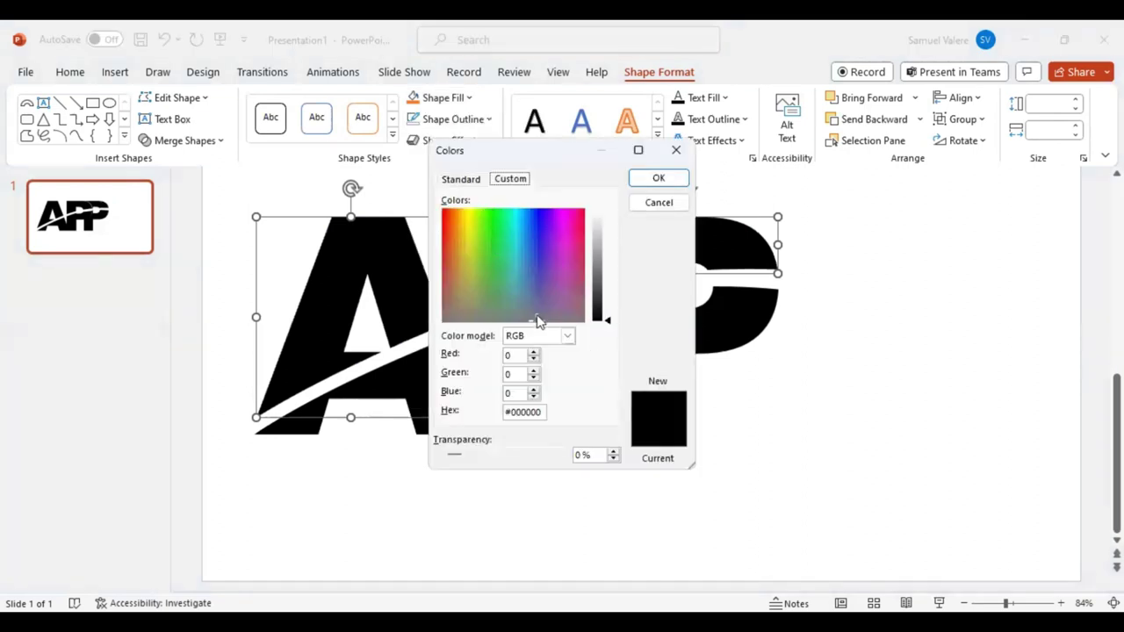
pyautogui.moveTo(459, 212); pyautogui.dragTo(454, 212)
pyautogui.moveTo(610, 325); pyautogui.dragTo(605, 268)
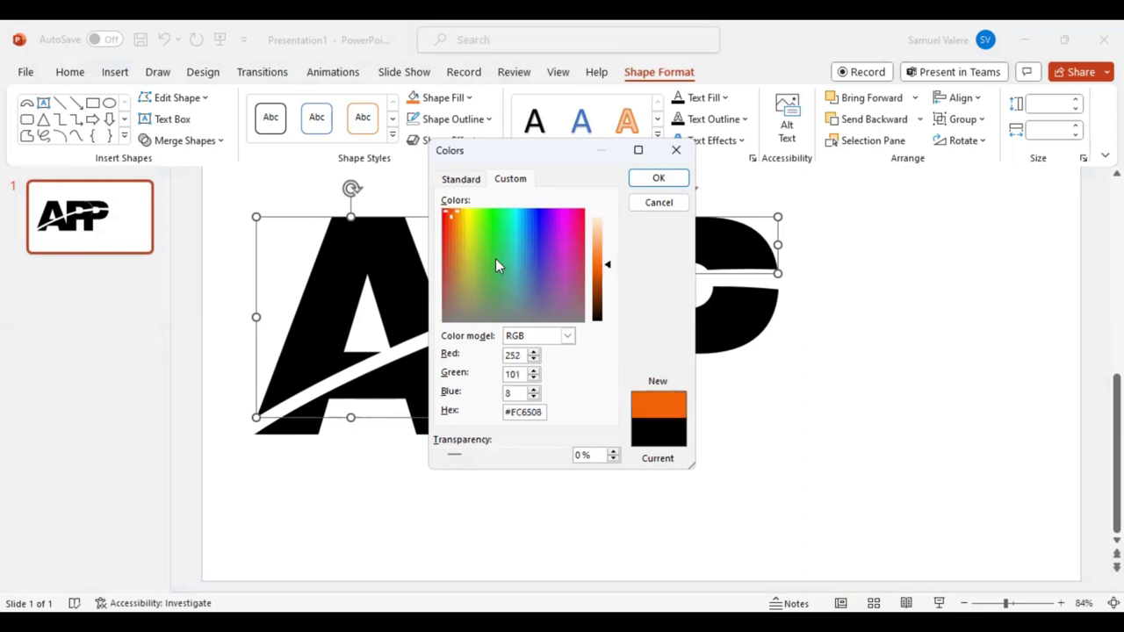
pyautogui.moveTo(454, 222); pyautogui.dragTo(454, 216)
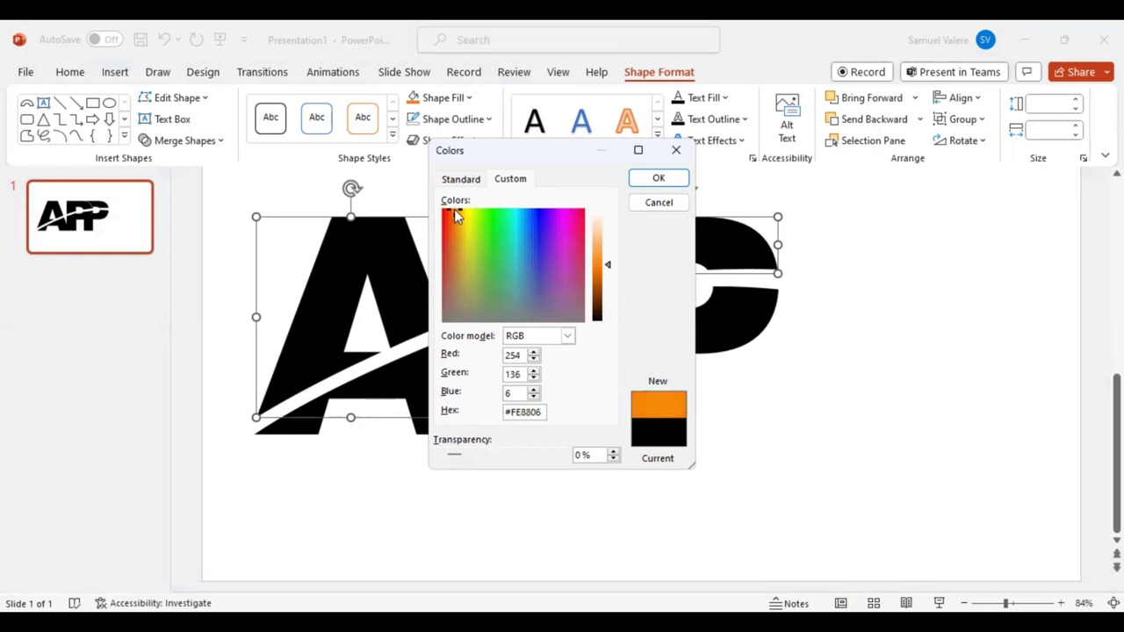
pyautogui.moveTo(454, 211); pyautogui.dragTo(450, 210)
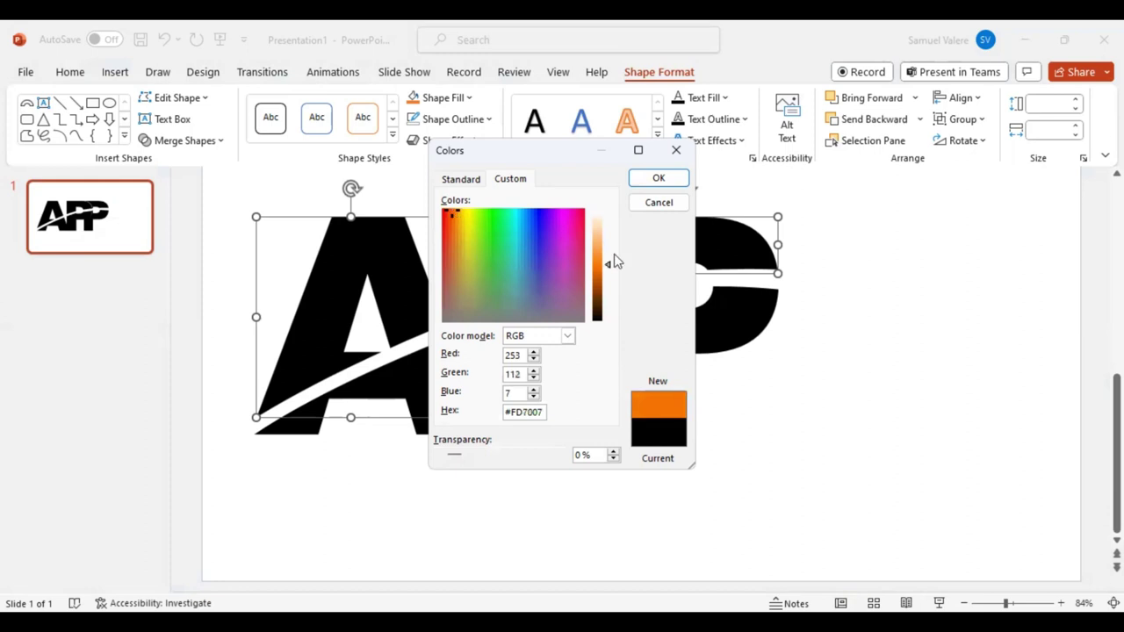
pyautogui.moveTo(605, 266); pyautogui.dragTo(610, 271)
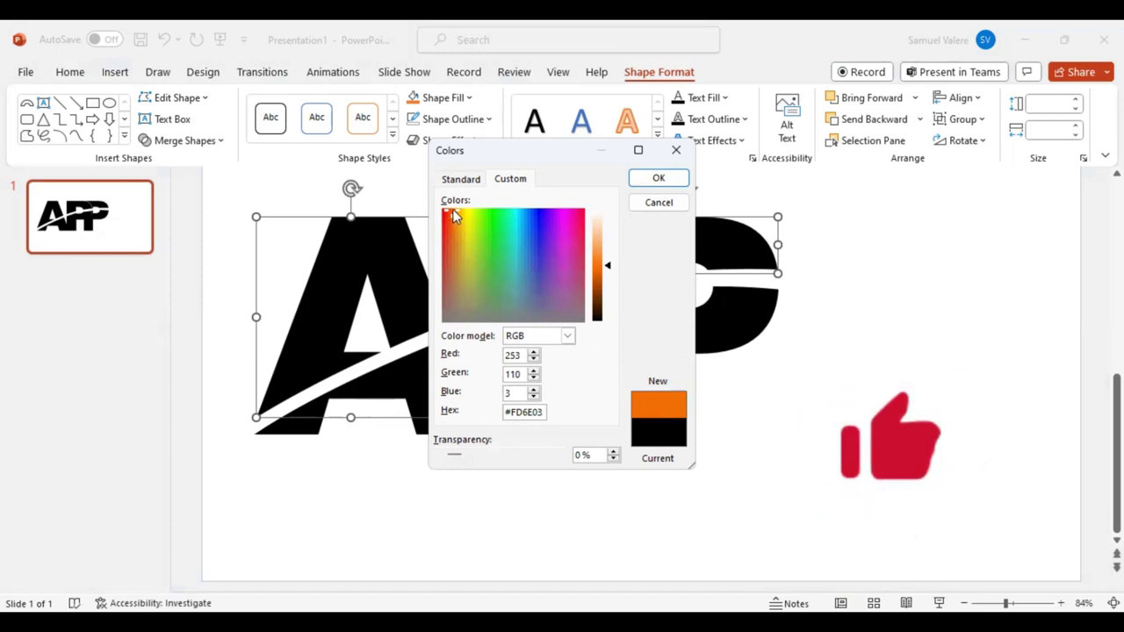
pyautogui.moveTo(452, 209); pyautogui.dragTo(449, 204)
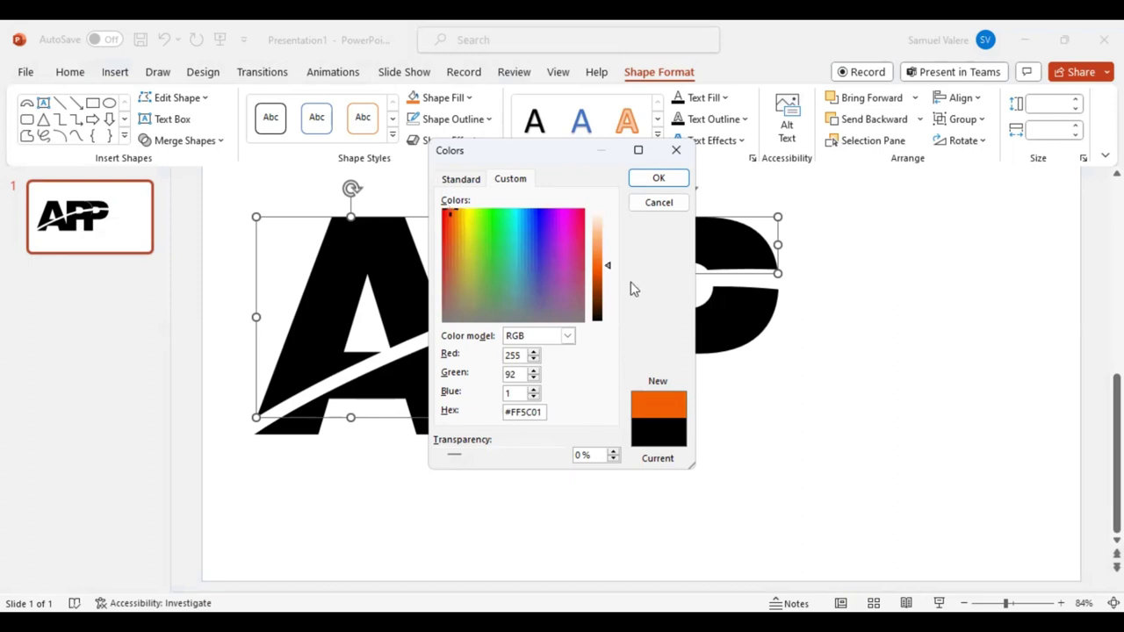
pyautogui.click(674, 184)
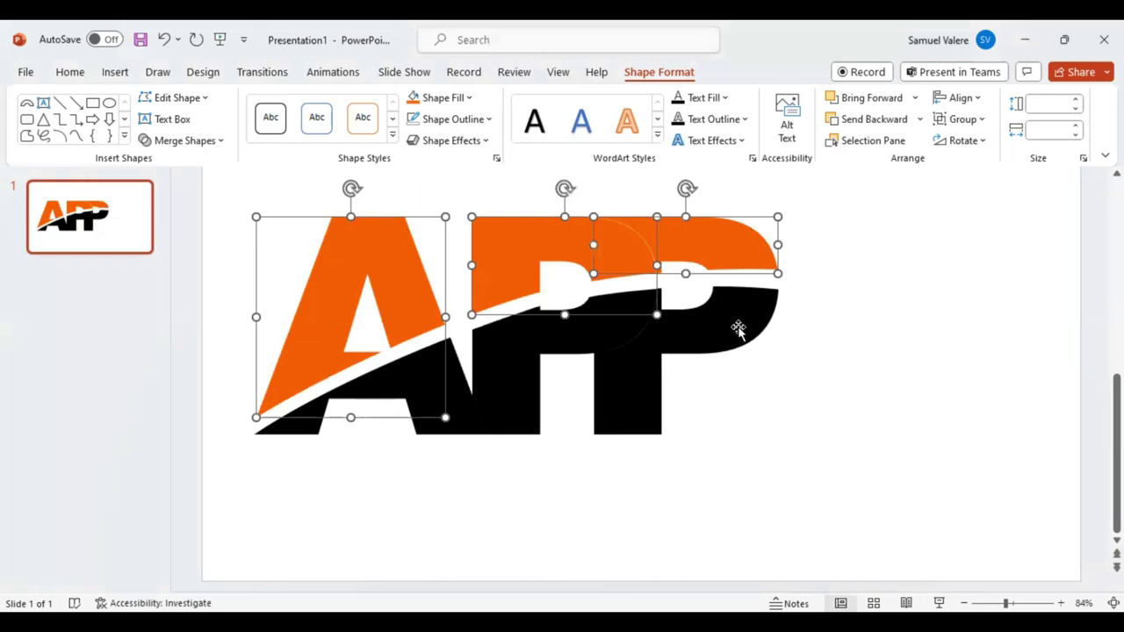
# Add the black lower pieces to the selection and bring up the 3-D bevel settings.
pyautogui.keyDown('shift'); pyautogui.click(534, 351); pyautogui.keyUp('shift')
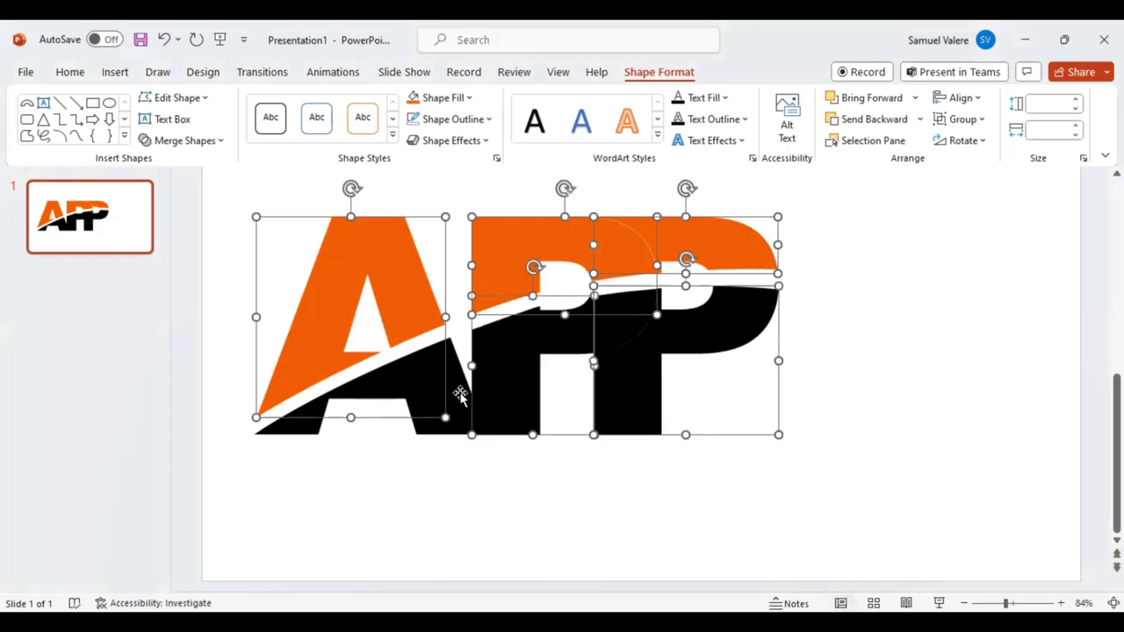
pyautogui.keyDown('shift'); pyautogui.click(460, 395); pyautogui.keyUp('shift')
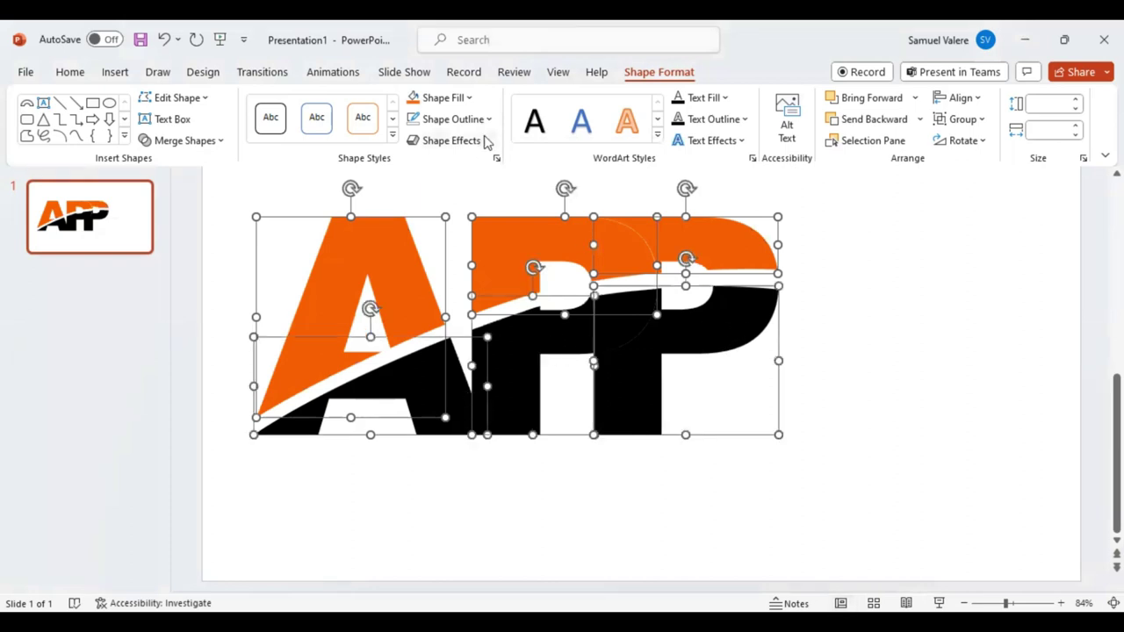
pyautogui.click(451, 140)
pyautogui.moveTo(458, 346)
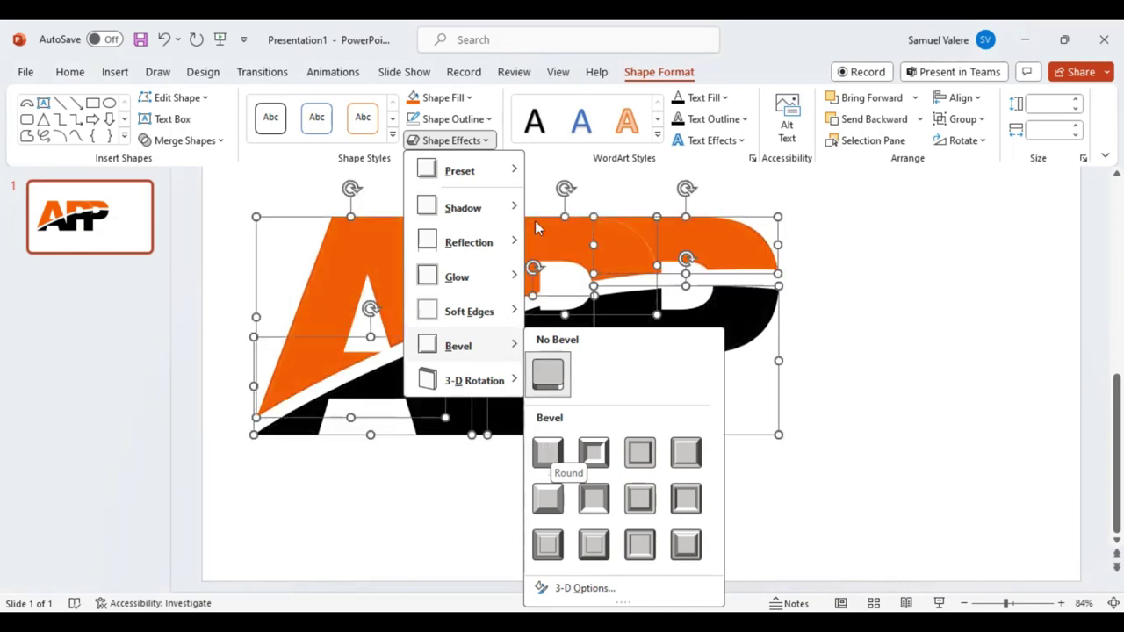
pyautogui.moveTo(513, 172)
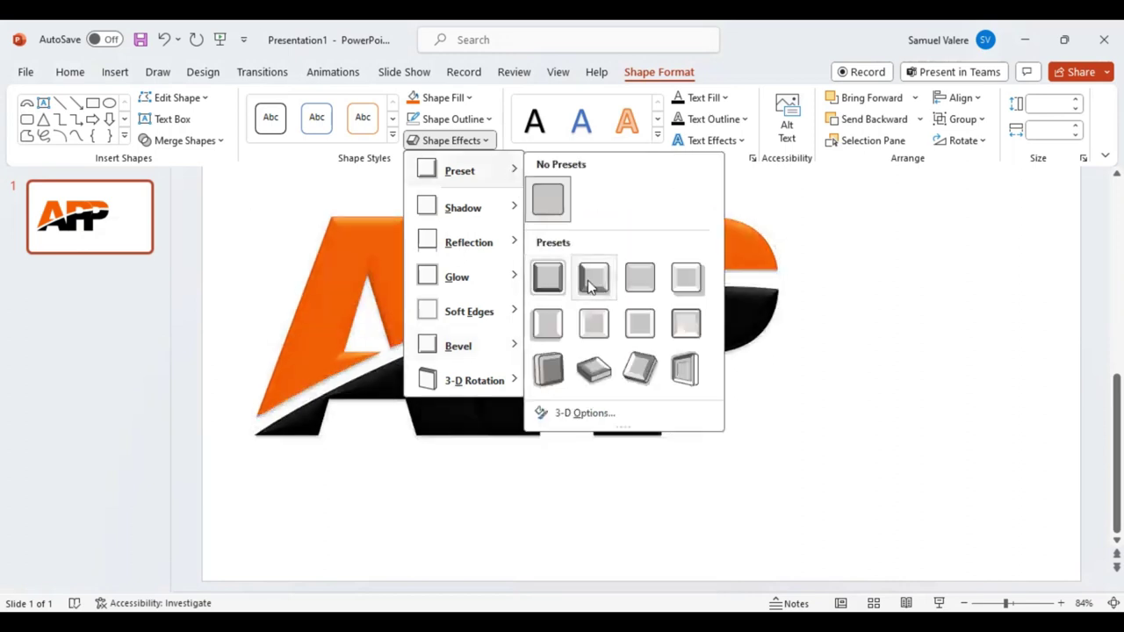
pyautogui.click(489, 120)
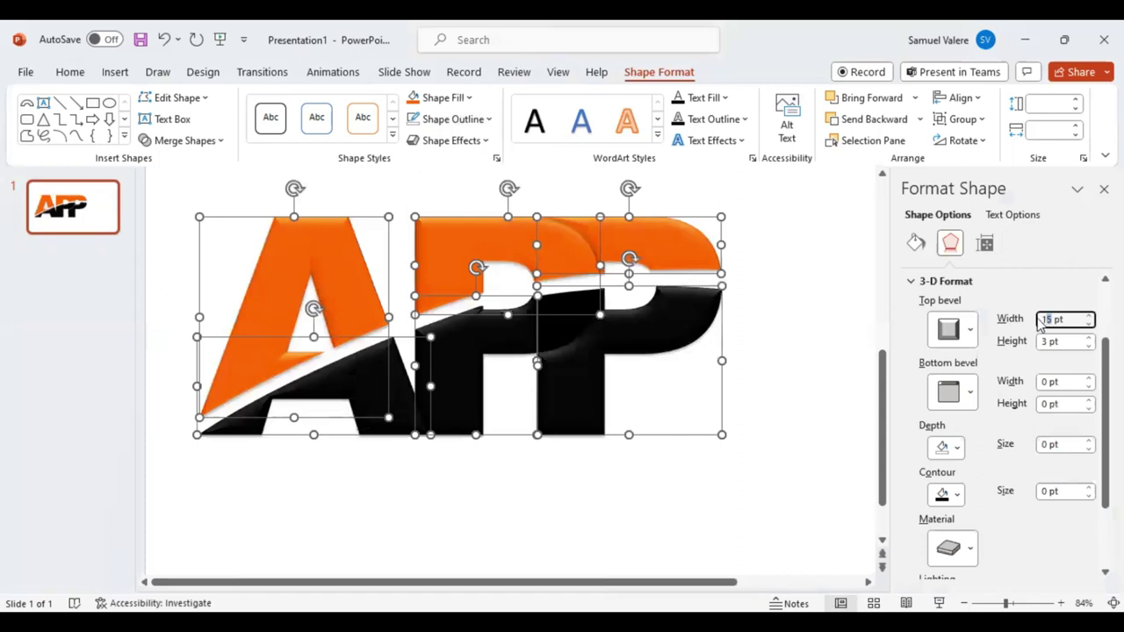
# Set a 30 pt wide, 6 pt high top bevel and a 25 × 30 pt bottom bevel.
pyautogui.write('30')
pyautogui.press('Tab')
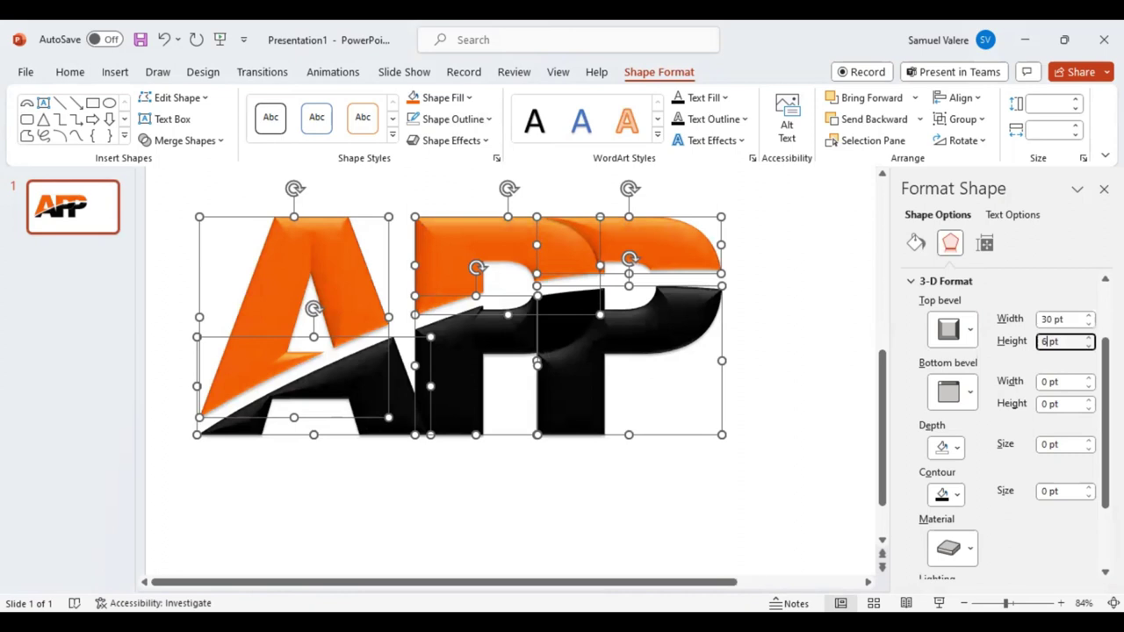
pyautogui.click(1065, 381)
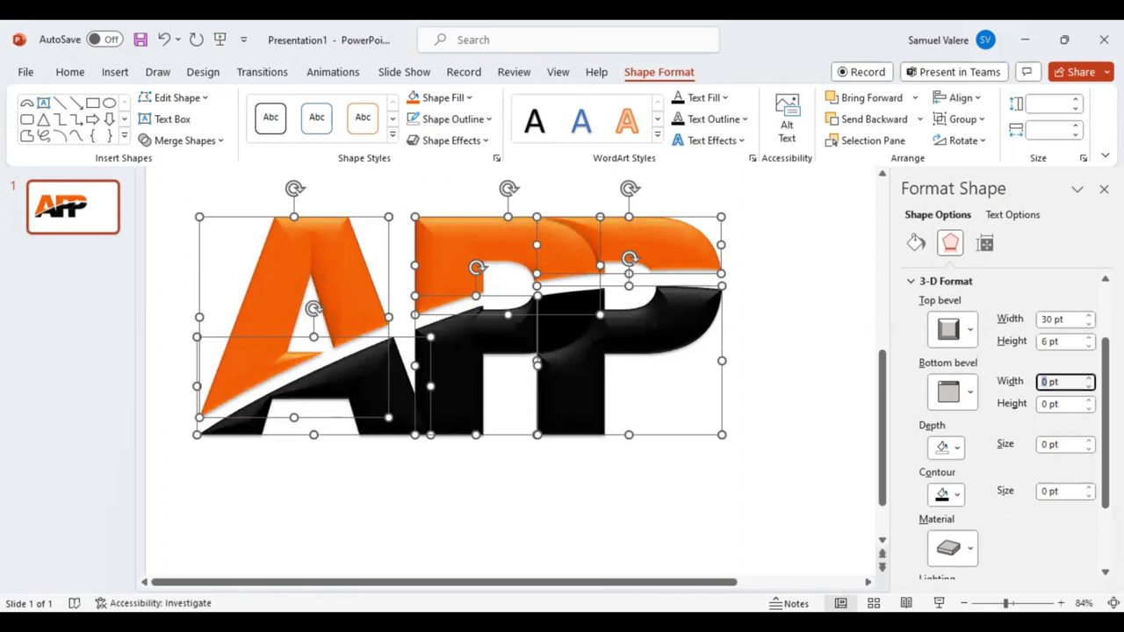
pyautogui.write('25')
pyautogui.press('Tab')
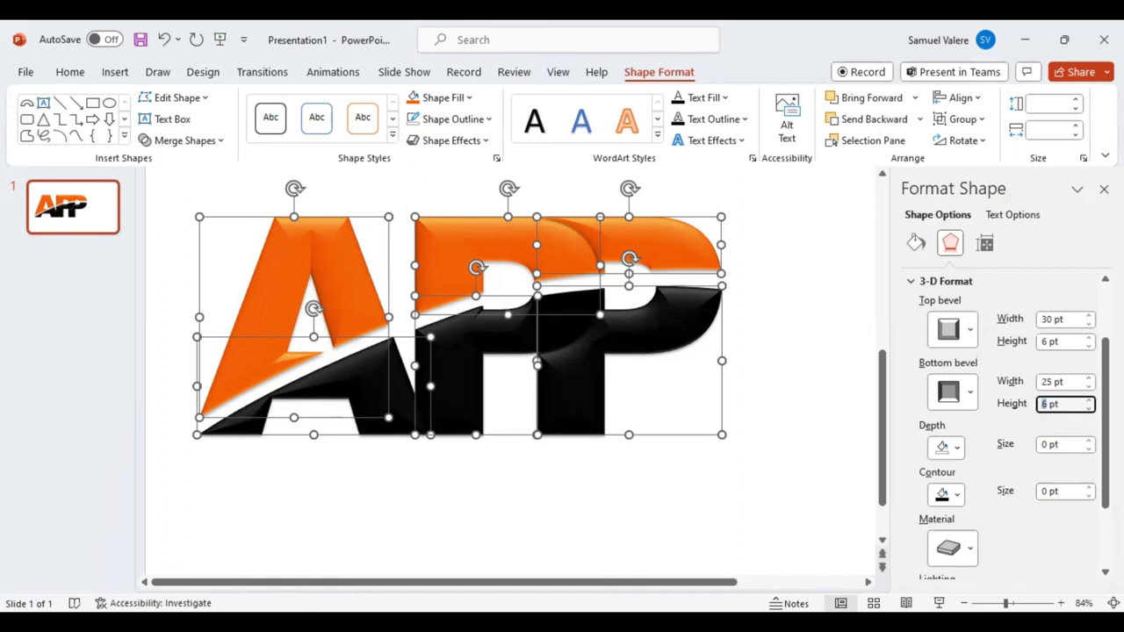
pyautogui.write('30')
# Select the second P's small black block and the first P's lower piece for a Union merge.
pyautogui.click(1104, 189)
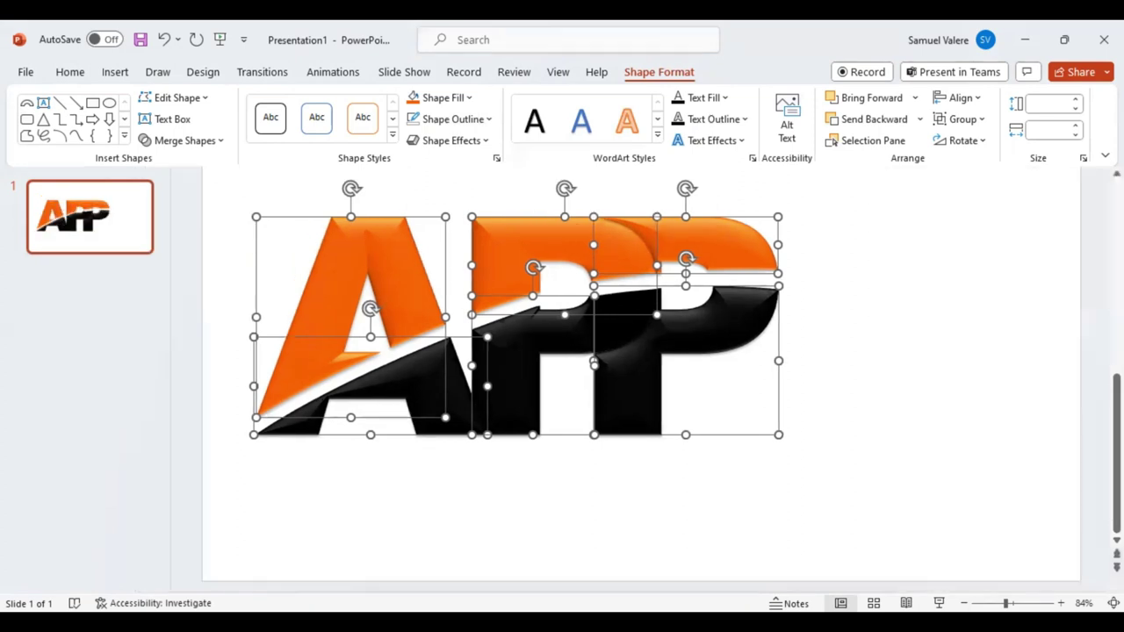
pyautogui.click(903, 285)
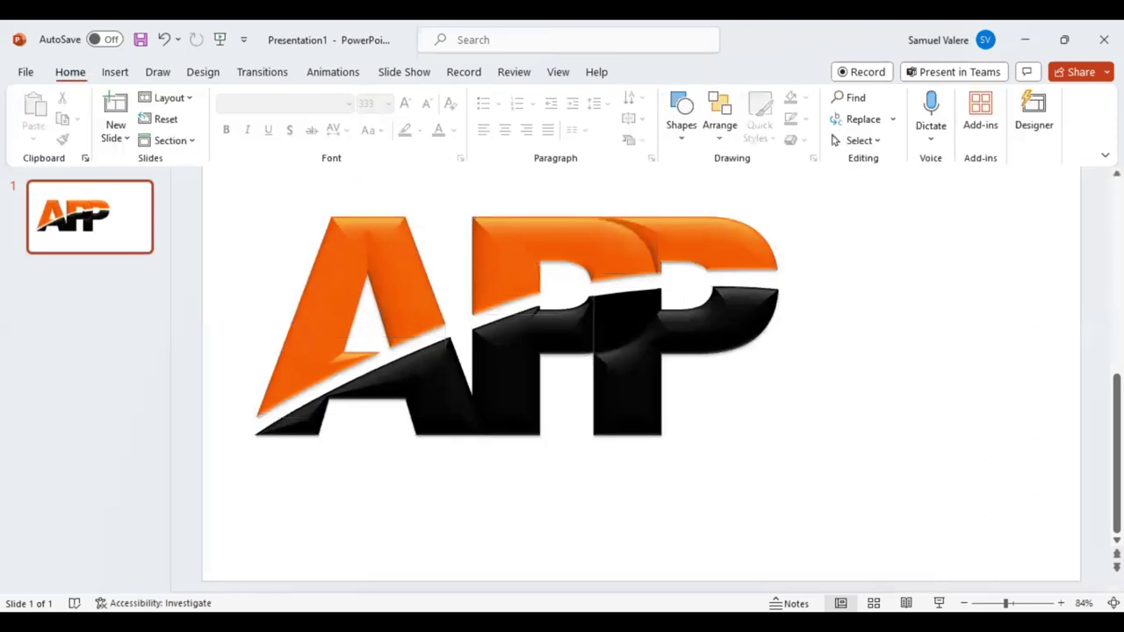
pyautogui.click(736, 244)
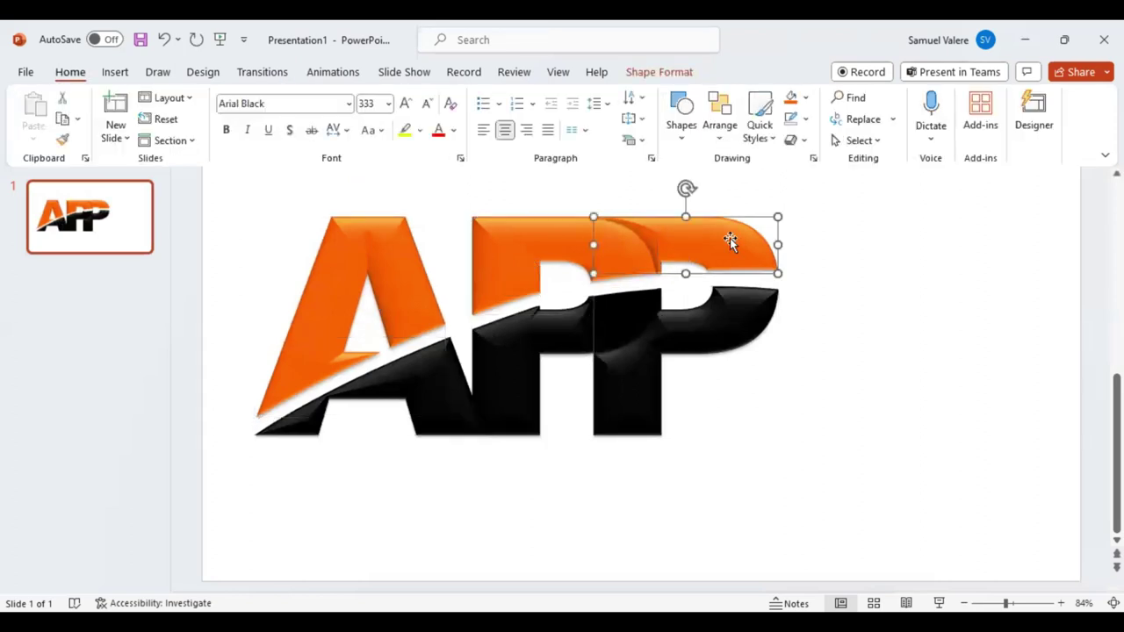
pyautogui.click(623, 313)
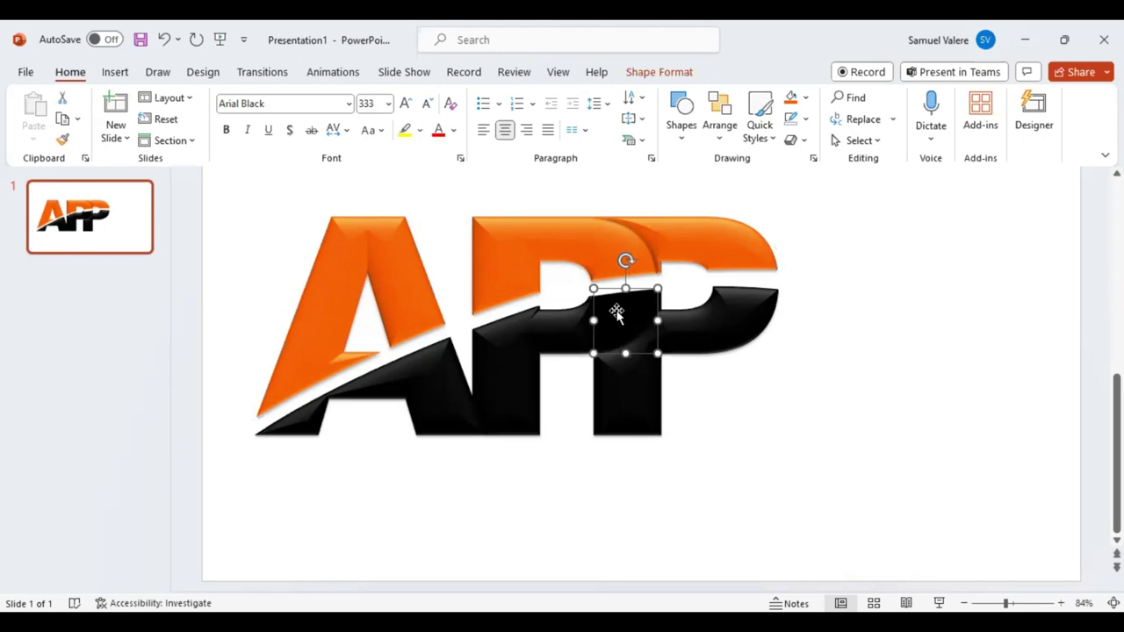
pyautogui.keyDown('shift'); pyautogui.click(563, 322); pyautogui.keyUp('shift')
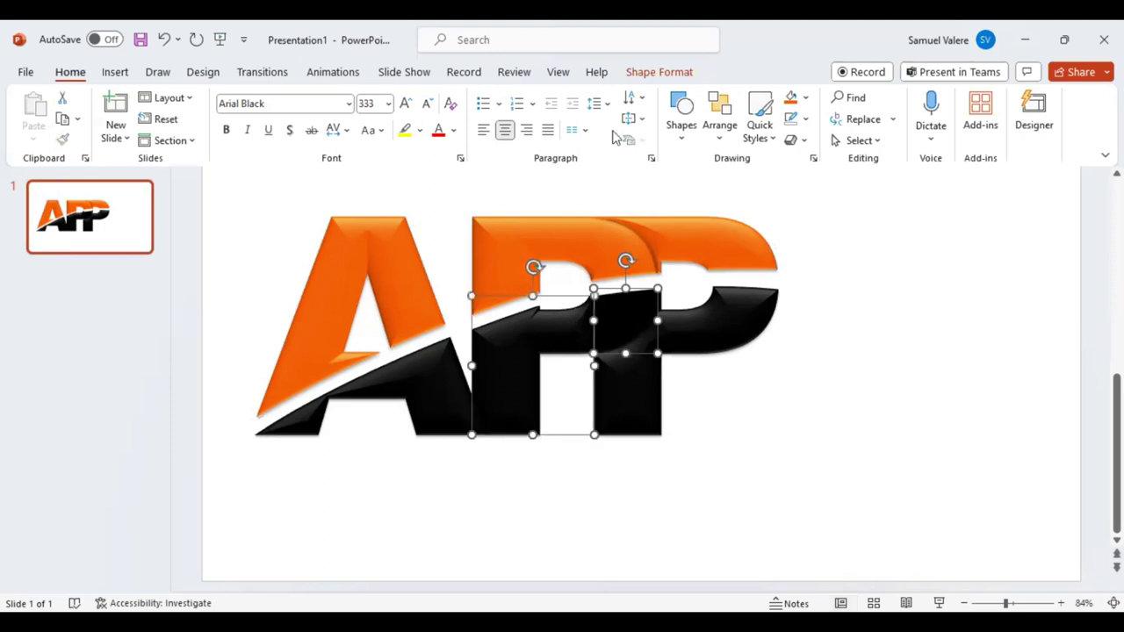
pyautogui.click(660, 74)
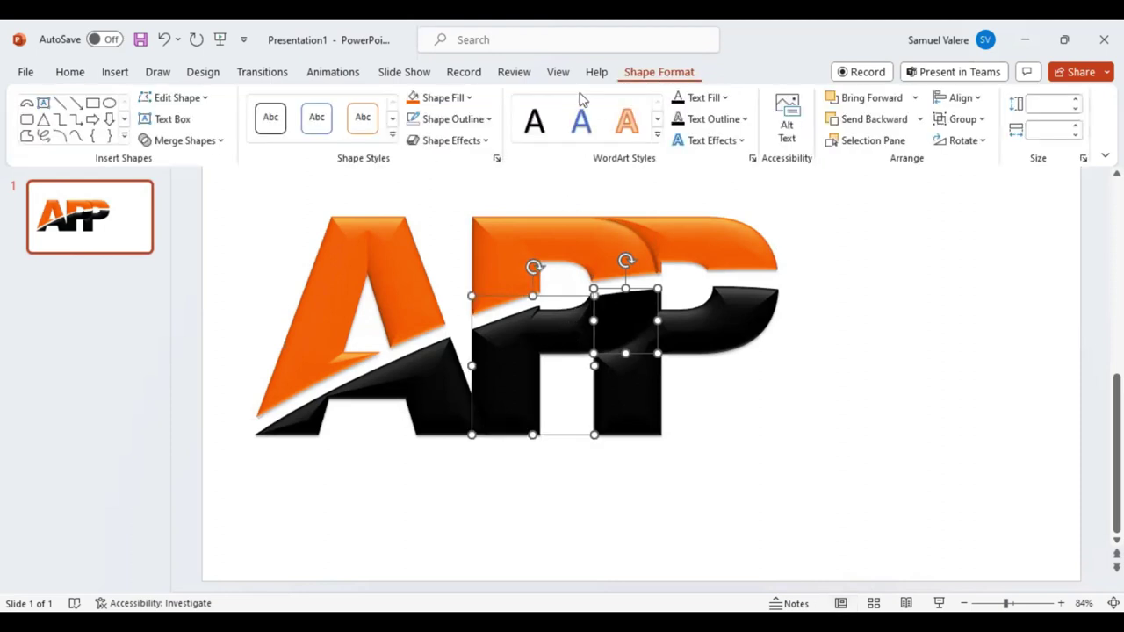
pyautogui.click(212, 143)
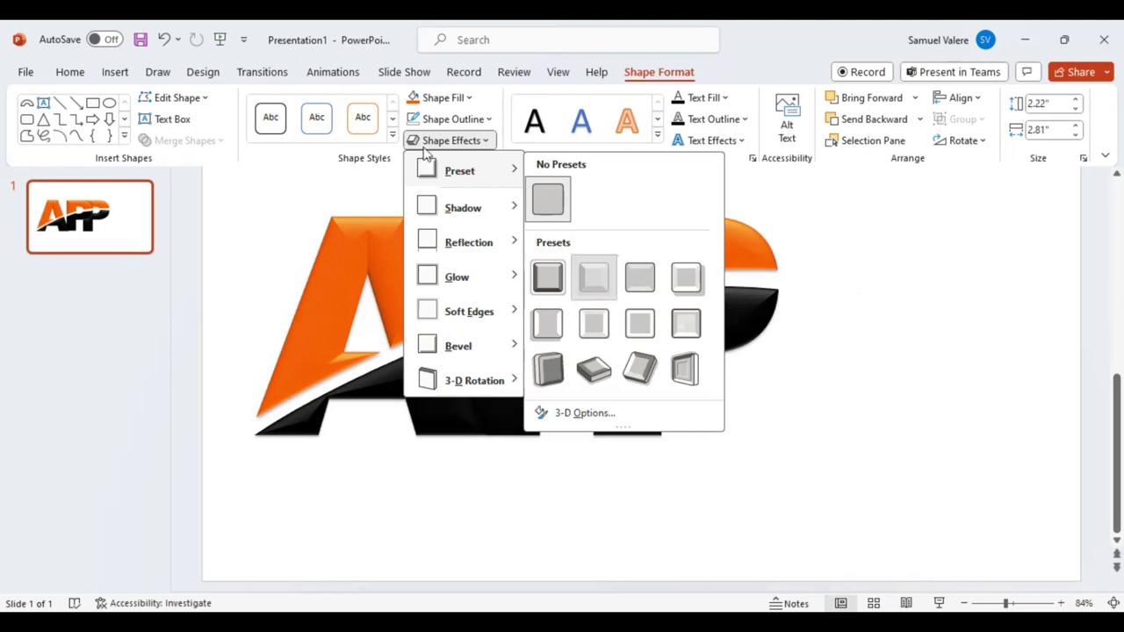
# Apply a bevel preset to the merged black P piece and bring up its 3-D settings.
pyautogui.click(595, 277)
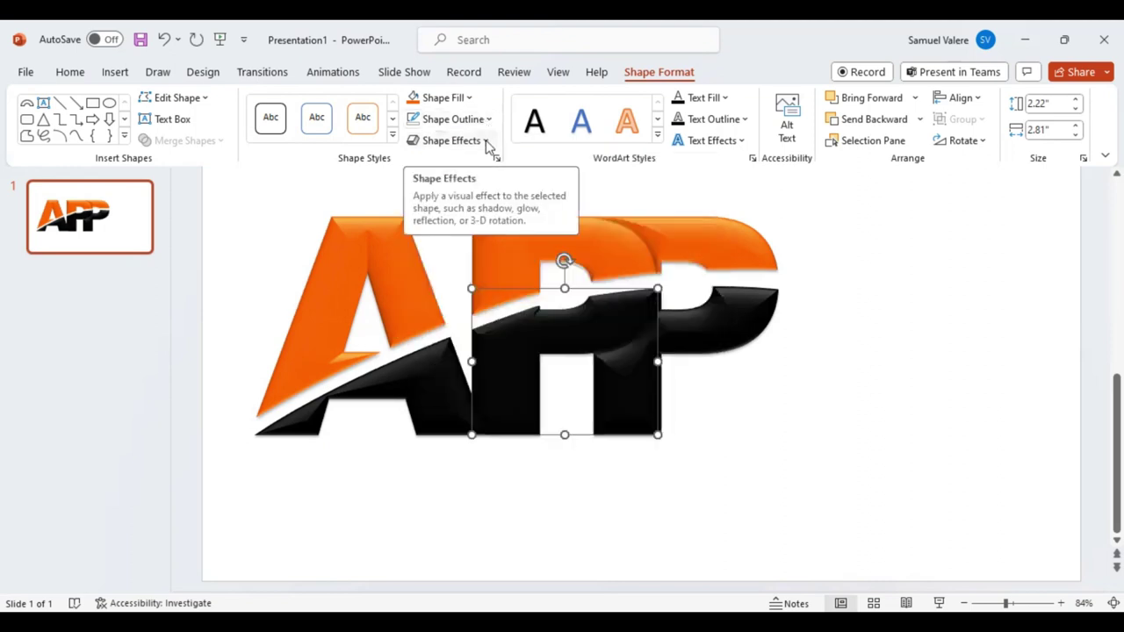
pyautogui.click(450, 140)
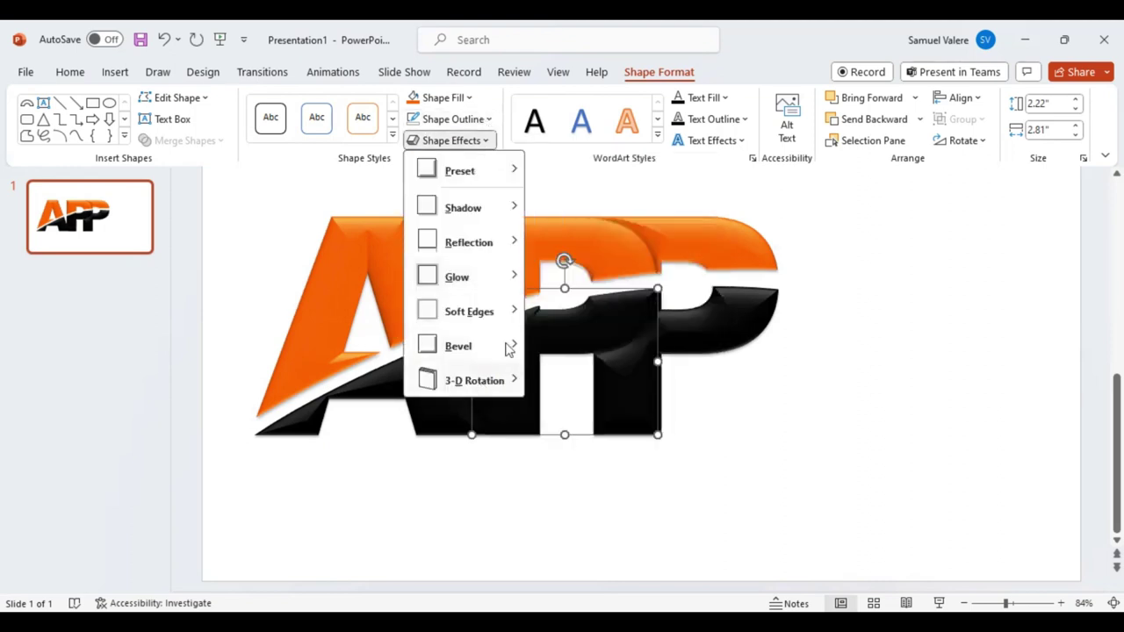
pyautogui.click(458, 346)
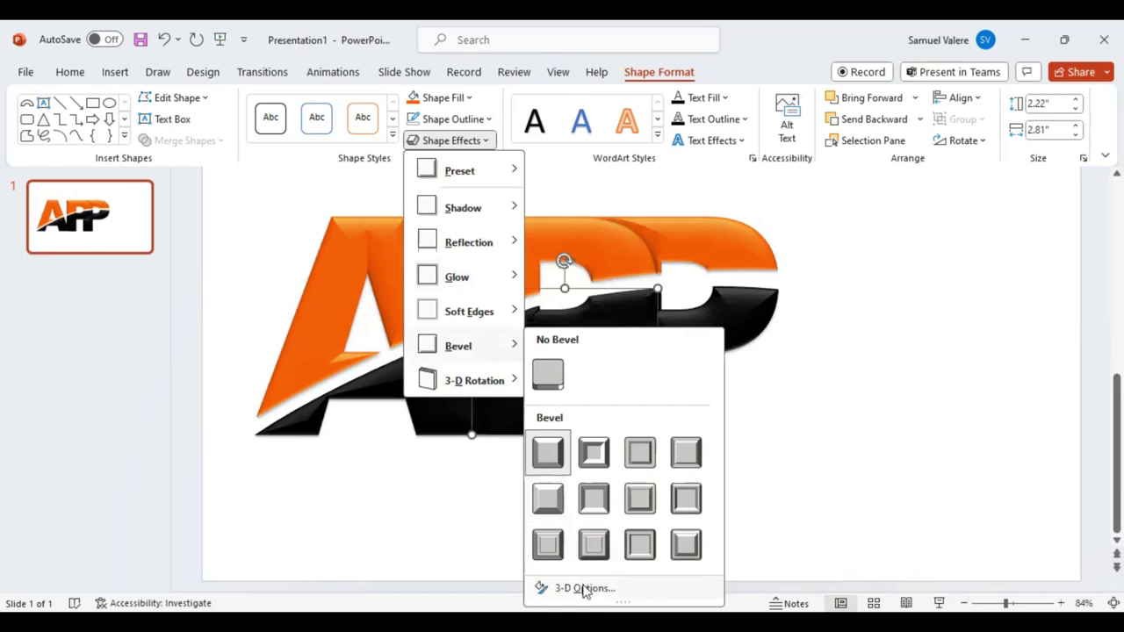
pyautogui.click(585, 588)
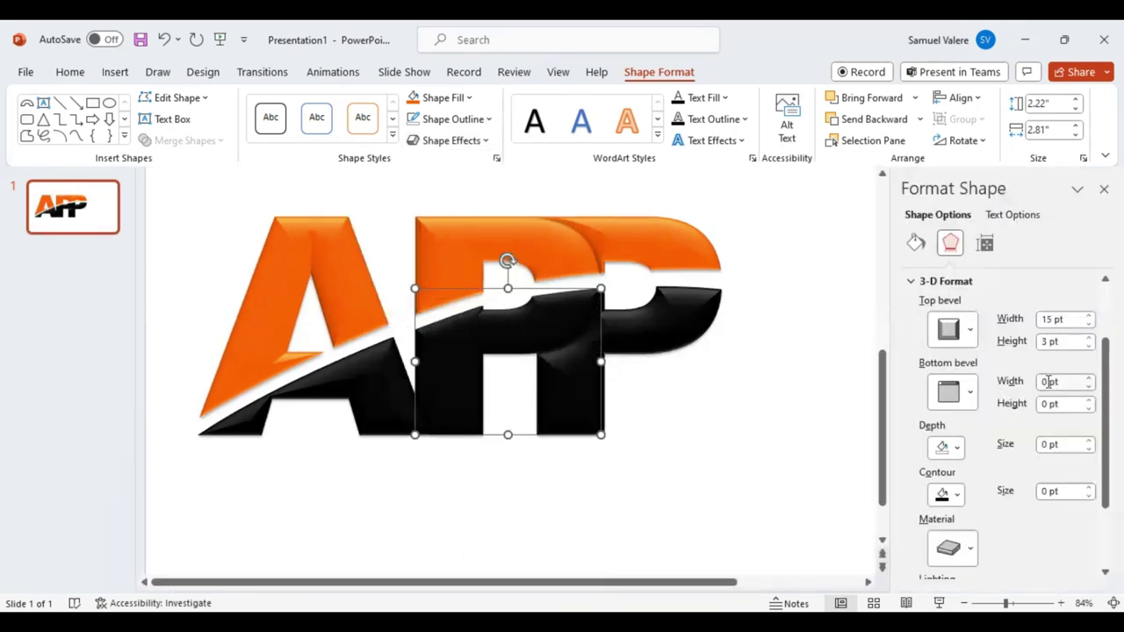
# Set the top bevel to 30 × 6 pt and the bottom bevel to 25 × 30 pt.
pyautogui.doubleClick(1046, 320)
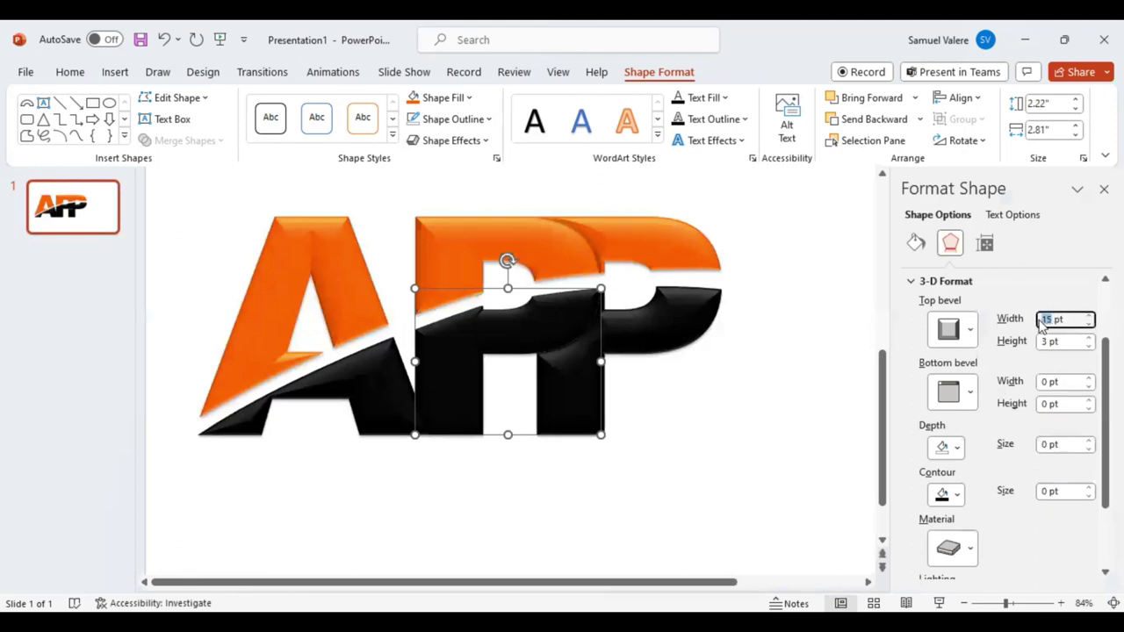
pyautogui.write('30')
pyautogui.press('Tab')
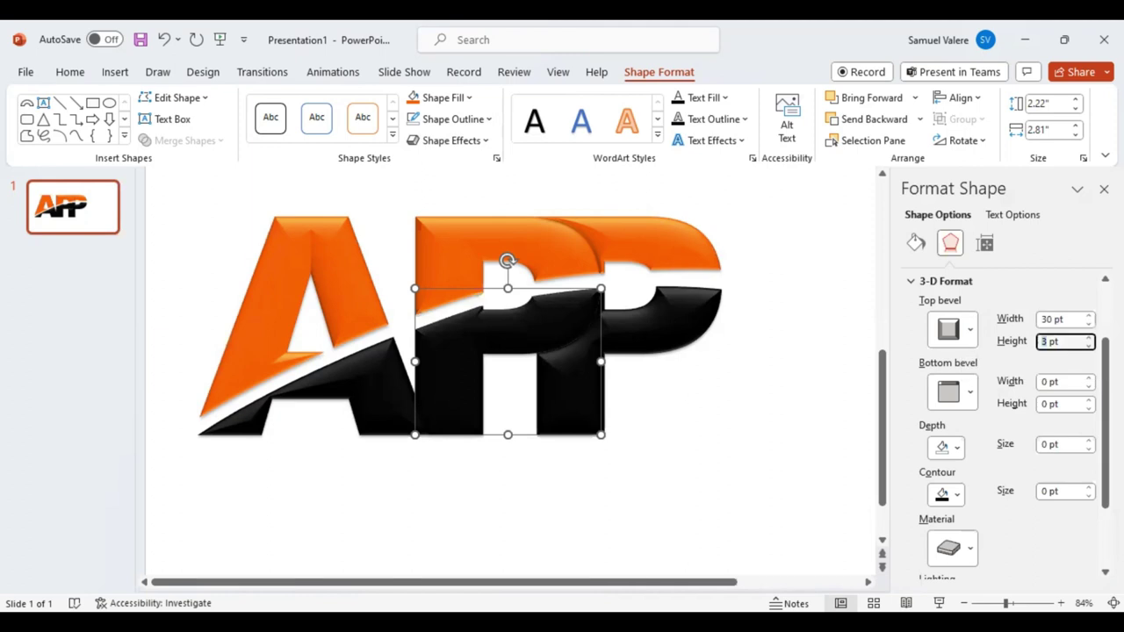
pyautogui.write('6')
pyautogui.click(1049, 381)
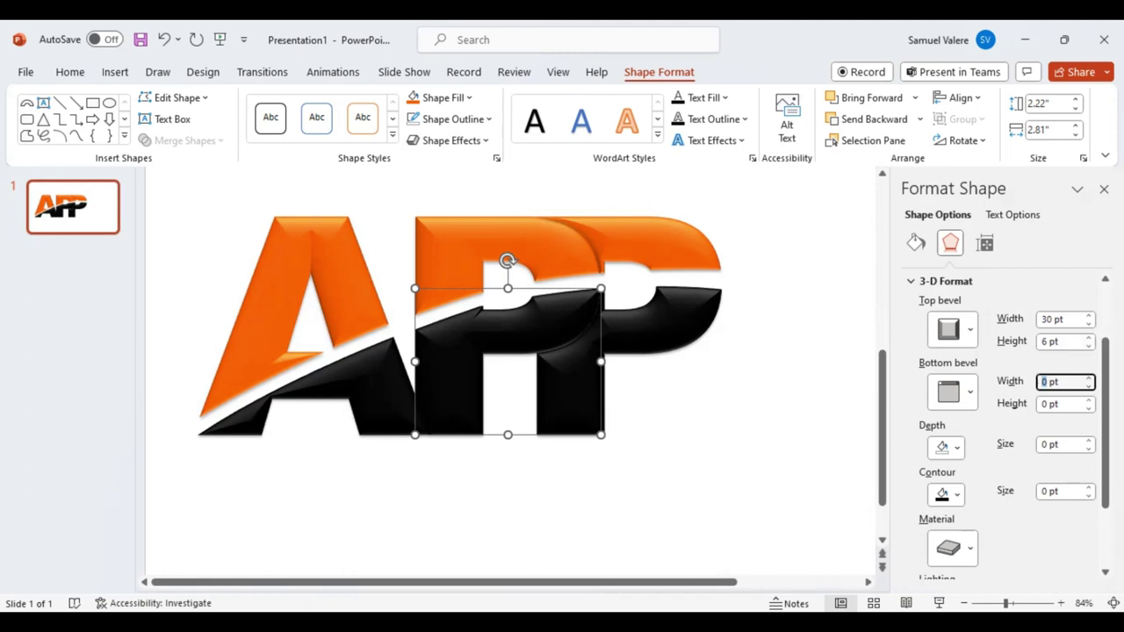
pyautogui.write('25')
pyautogui.press('Tab')
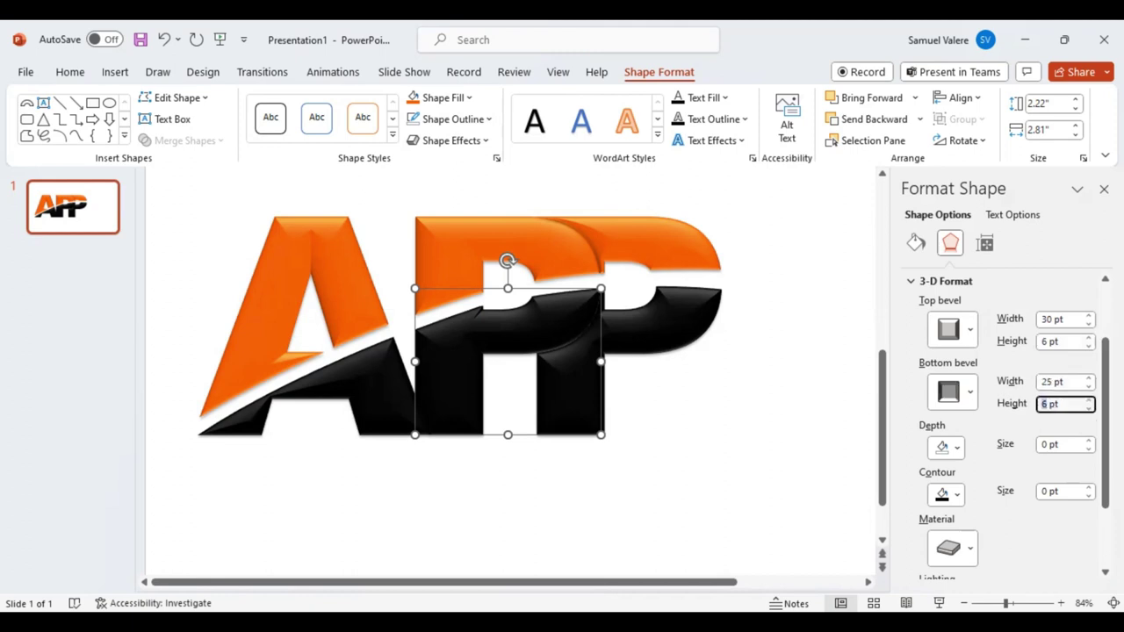
pyautogui.write('30')
# Group the three black lower letter pieces with Ctrl+G.
pyautogui.click(869, 351)
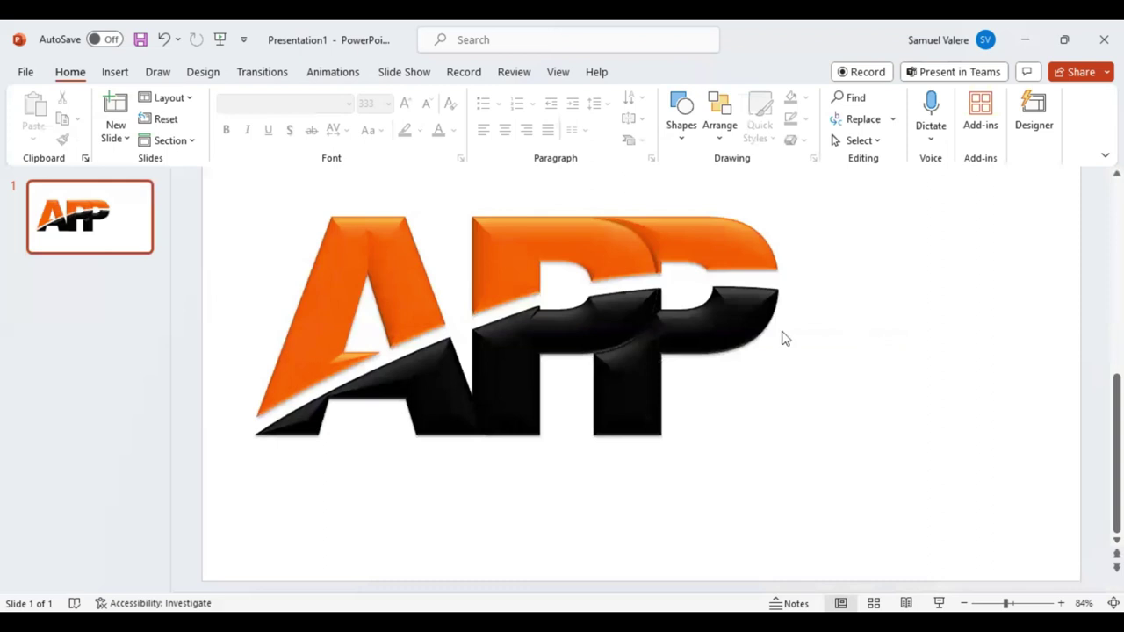
pyautogui.click(720, 326)
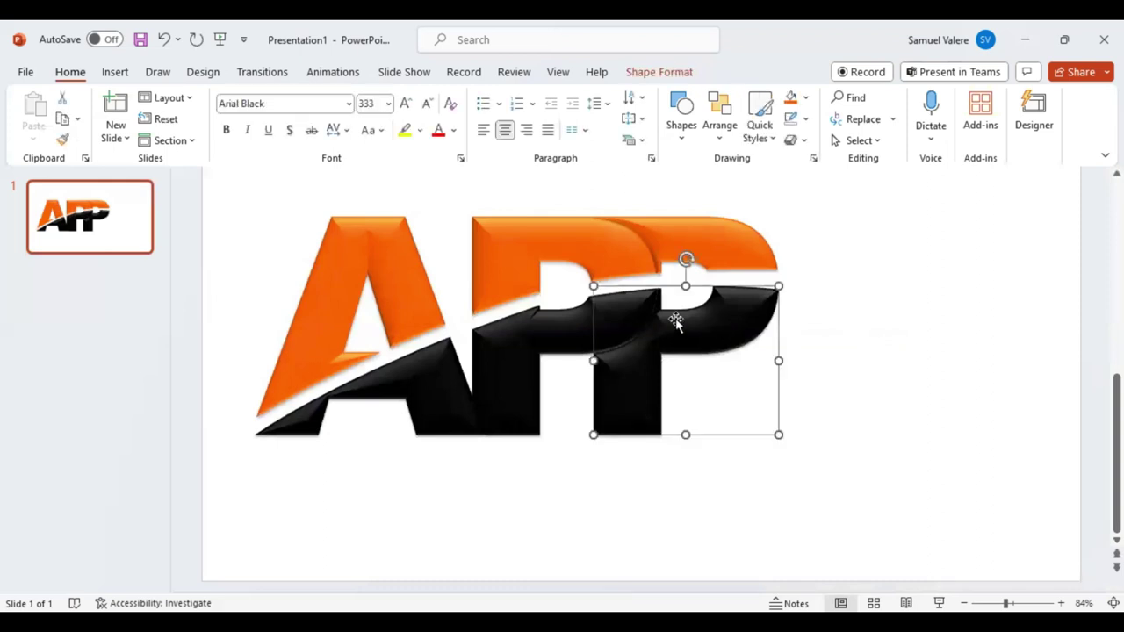
pyautogui.keyDown('shift'); pyautogui.click(558, 332); pyautogui.keyUp('shift')
pyautogui.keyDown('shift'); pyautogui.click(431, 375); pyautogui.keyUp('shift')
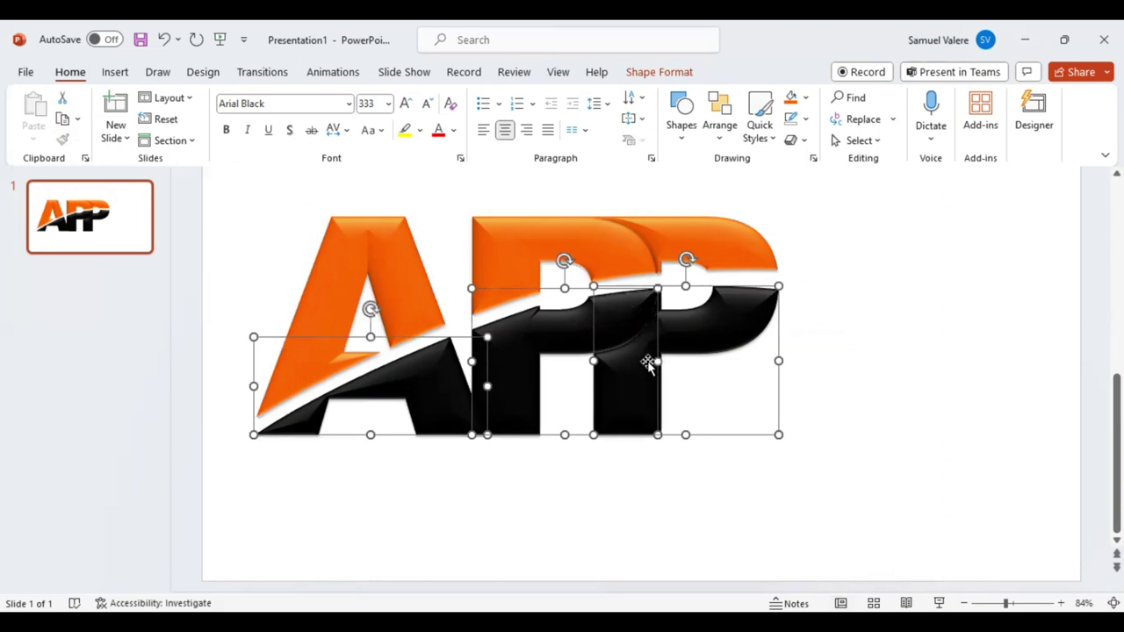
pyautogui.hotkey('ctrl', 'g')
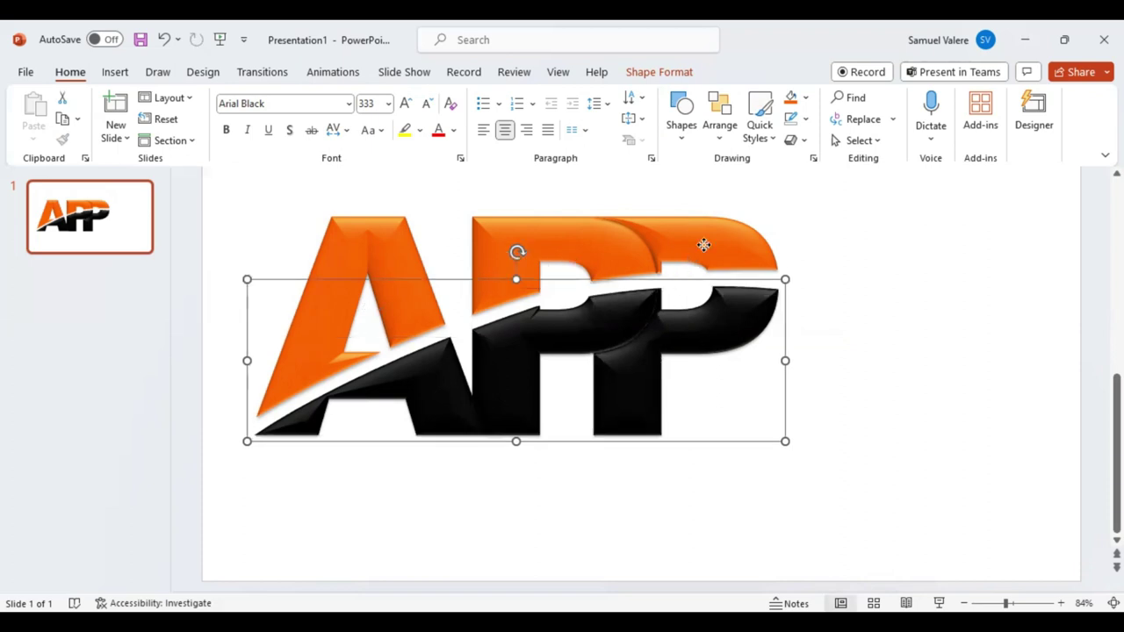
# Group the three orange upper letter pieces with Ctrl+G.
pyautogui.click(704, 245)
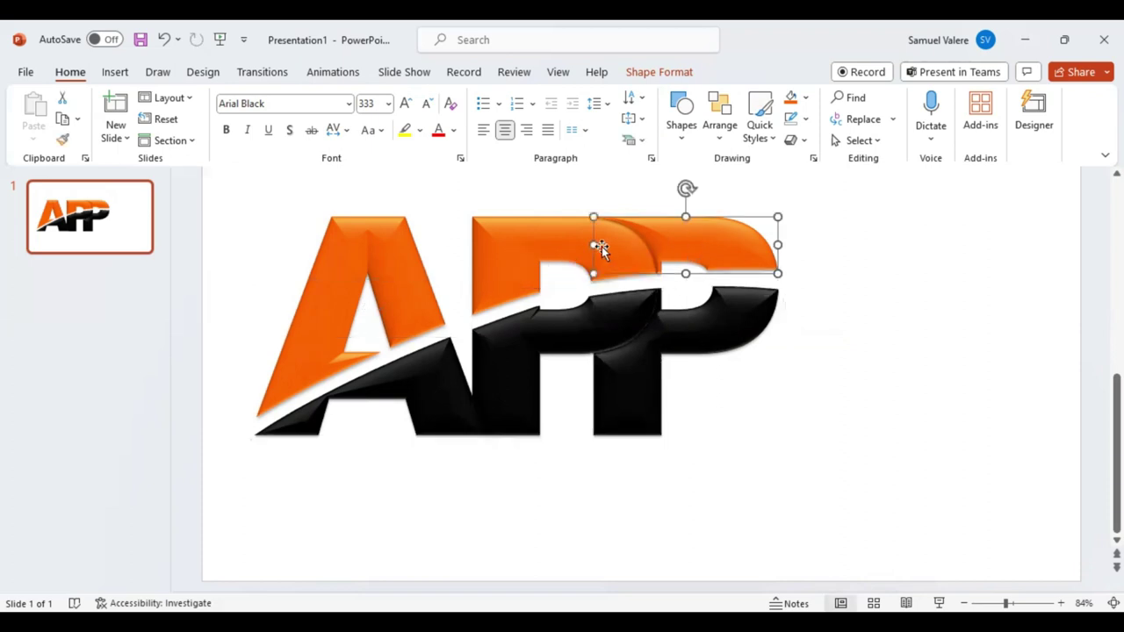
pyautogui.keyDown('shift'); pyautogui.click(518, 245); pyautogui.keyUp('shift')
pyautogui.keyDown('shift'); pyautogui.click(397, 268); pyautogui.keyUp('shift')
pyautogui.hotkey('ctrl', 'g')
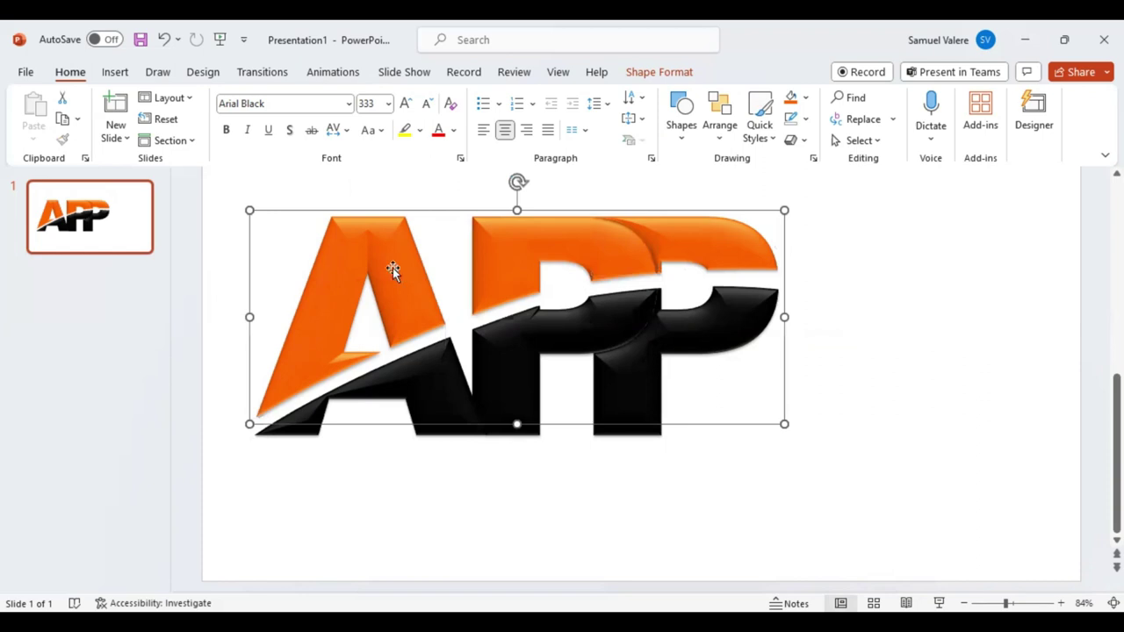
pyautogui.press('Escape')
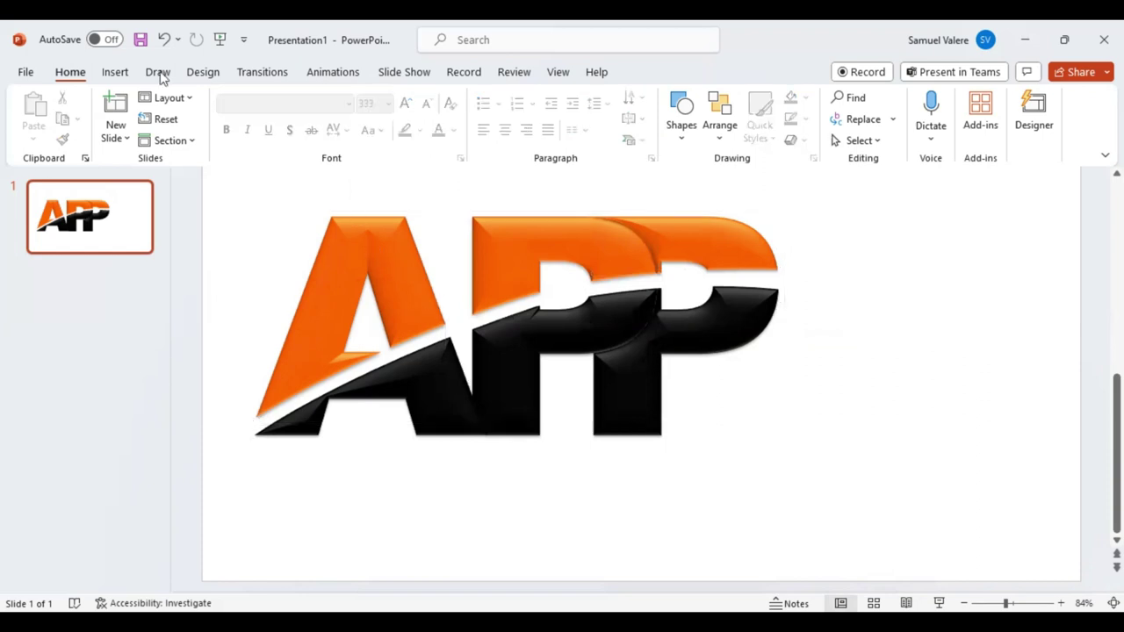
pyautogui.click(115, 72)
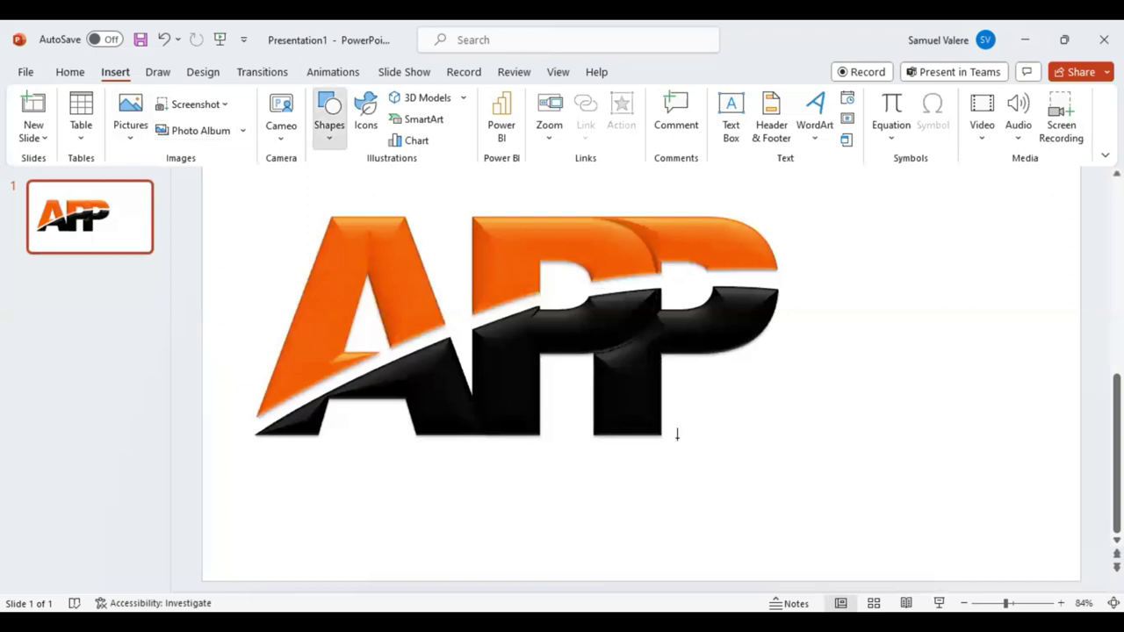
# Draw a text box right of the logo's base and type the first name in it.
pyautogui.moveTo(712, 434); pyautogui.dragTo(834, 465)
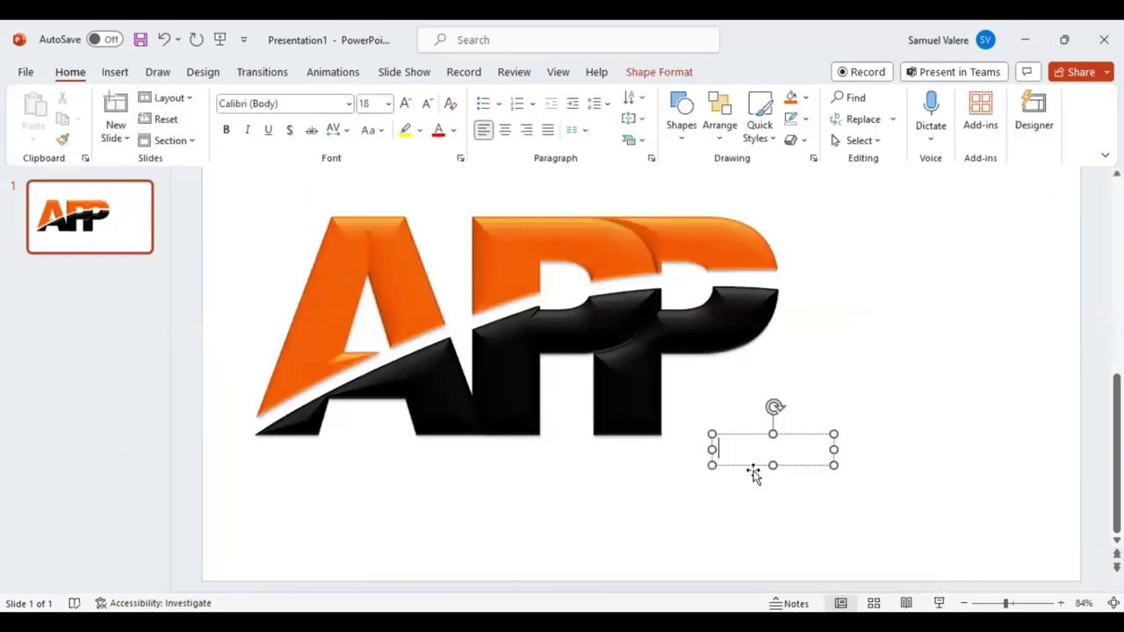
pyautogui.click(753, 466)
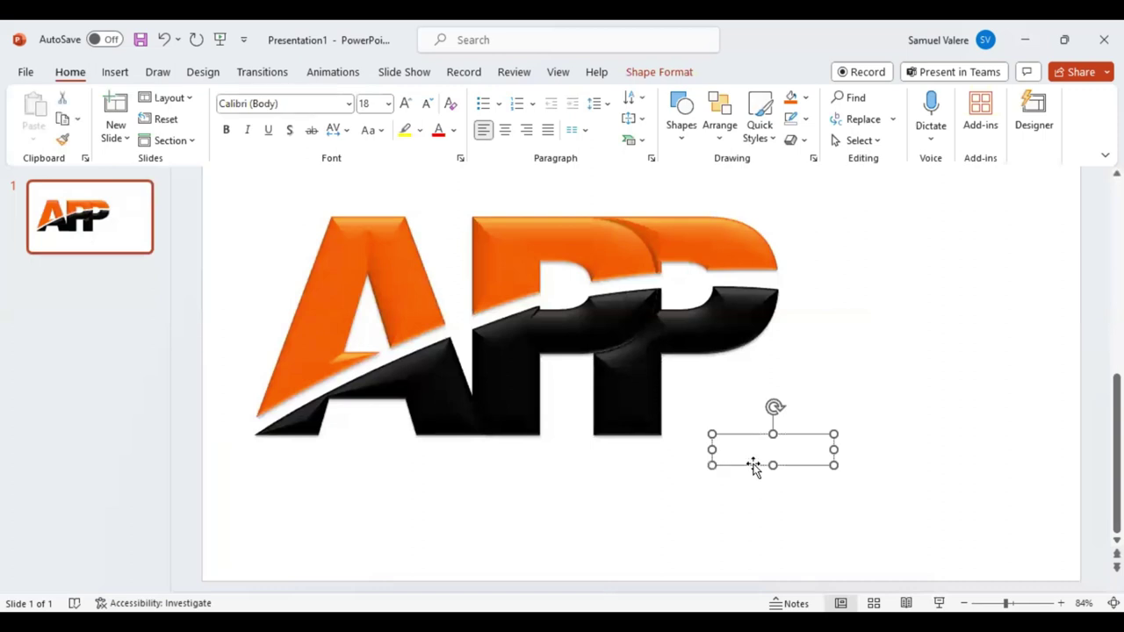
pyautogui.click(719, 449)
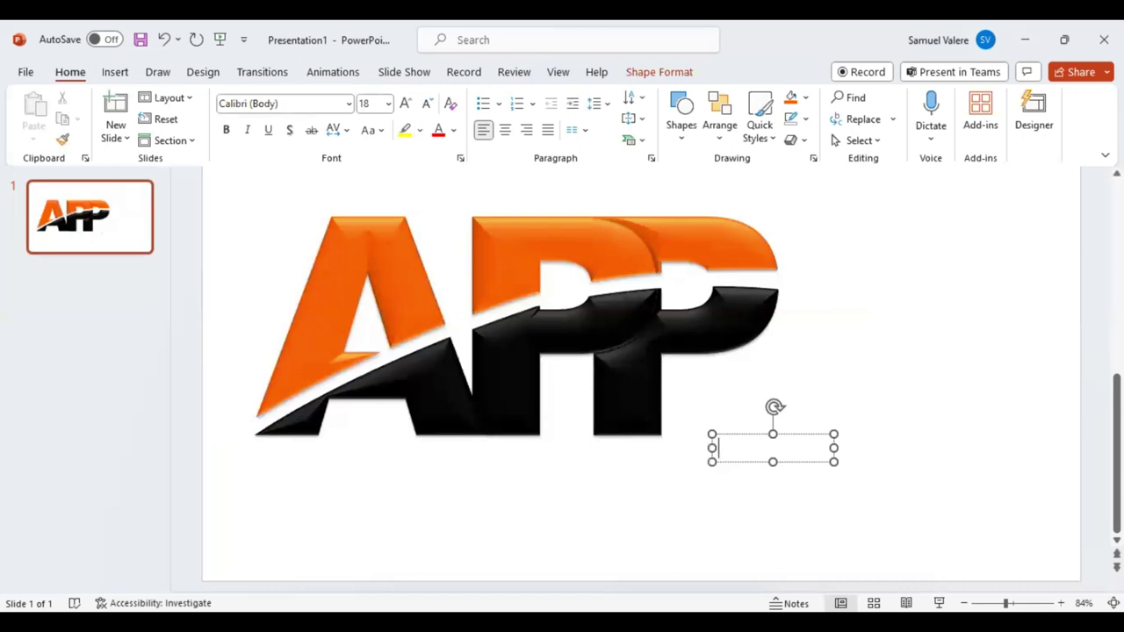
pyautogui.write('Ann')
pyautogui.click(746, 462)
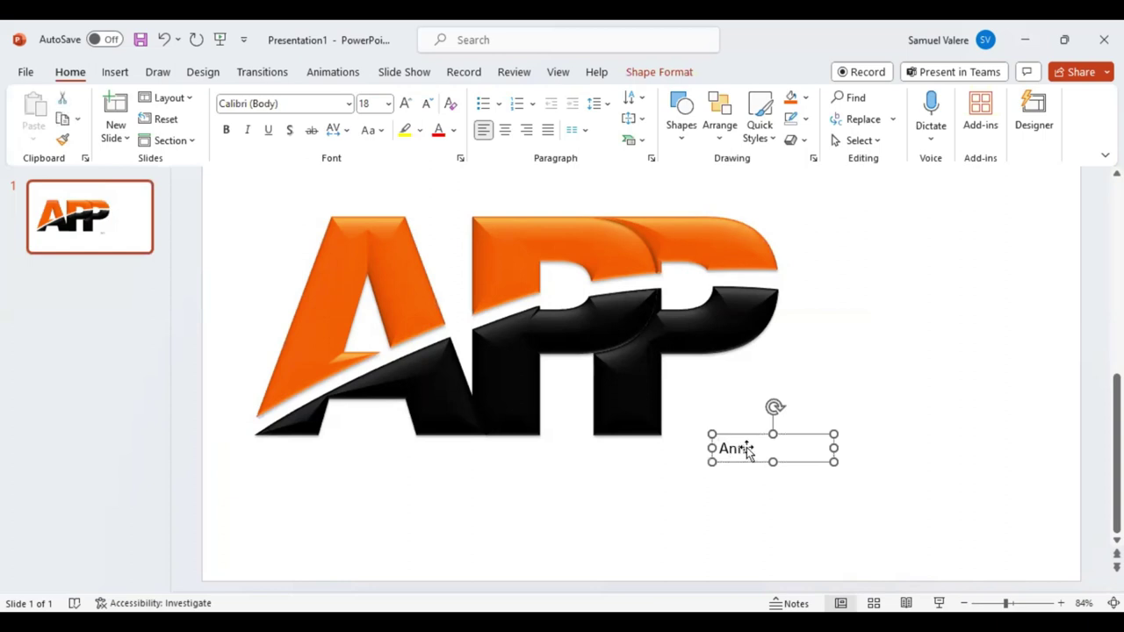
# Centre the name text and set its font to Arial Black.
pyautogui.moveTo(745, 449); pyautogui.dragTo(715, 449)
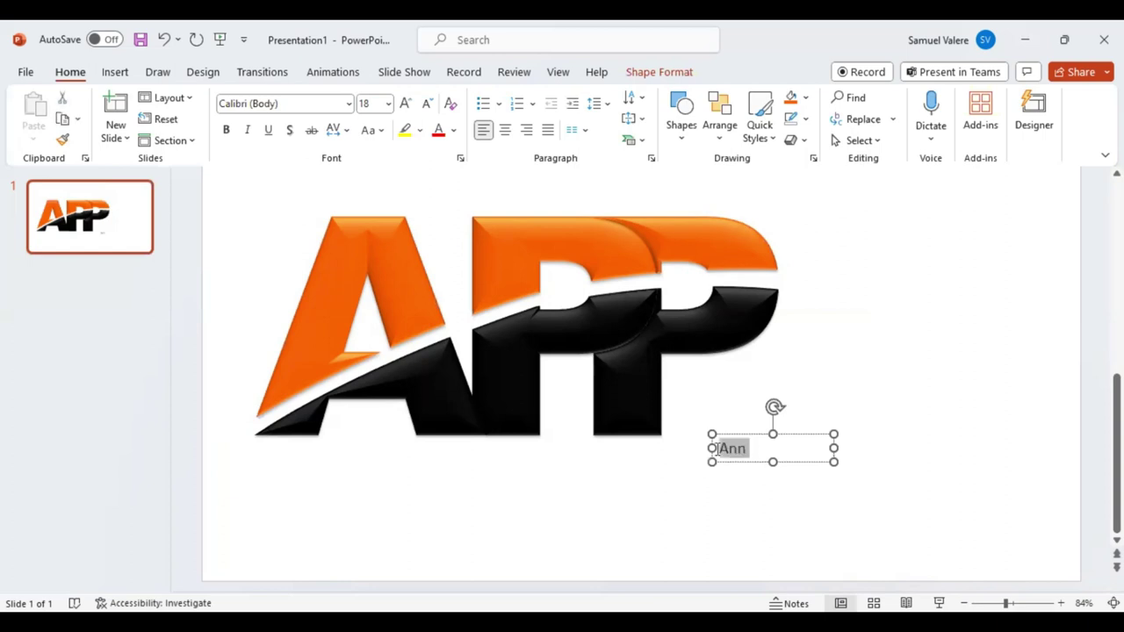
pyautogui.click(809, 421)
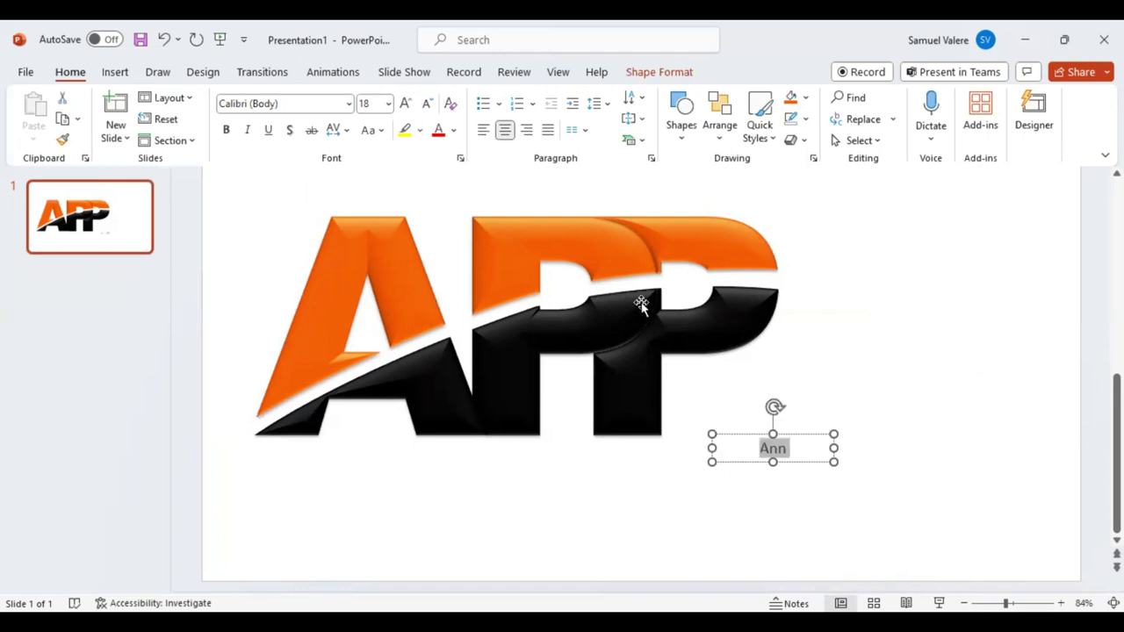
pyautogui.click(290, 105)
pyautogui.write('Arial Black')
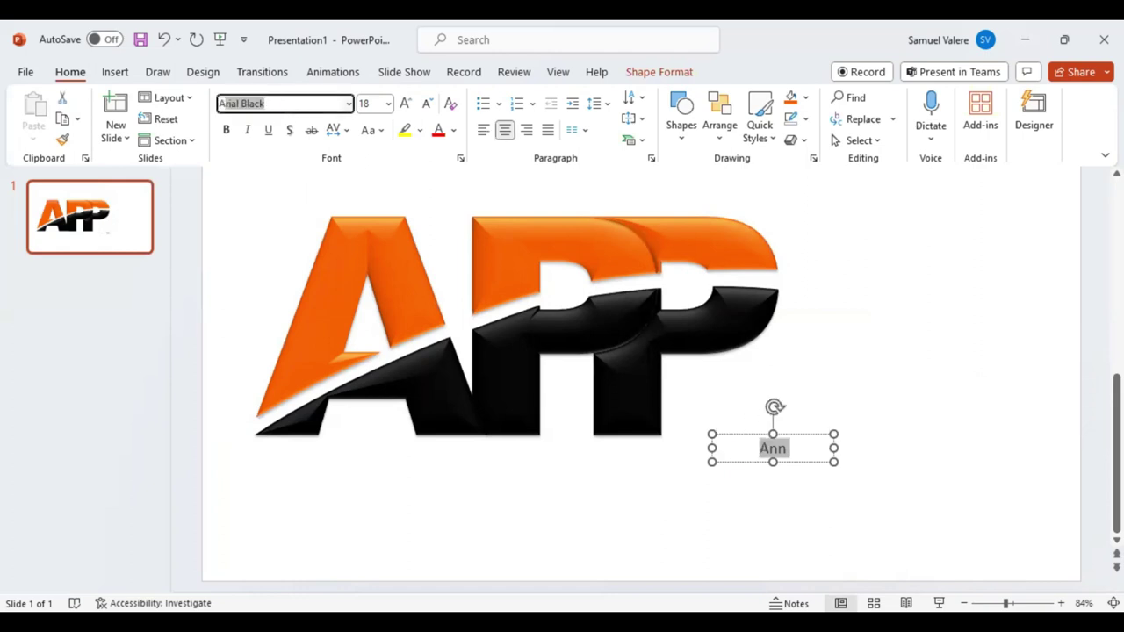
pyautogui.press('Return')
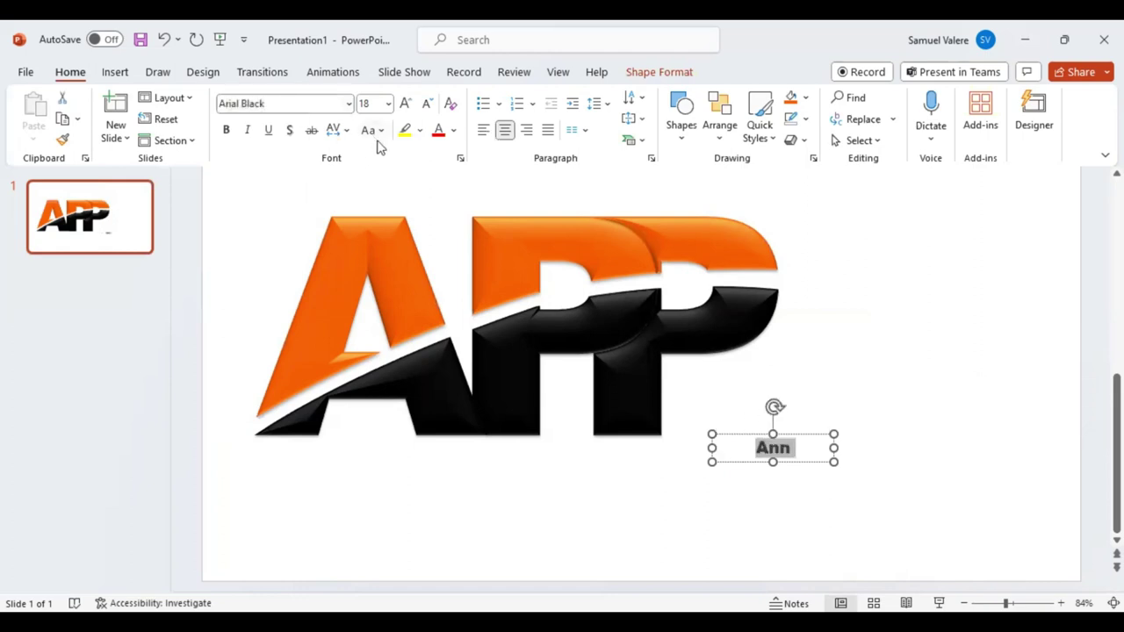
pyautogui.click(747, 434)
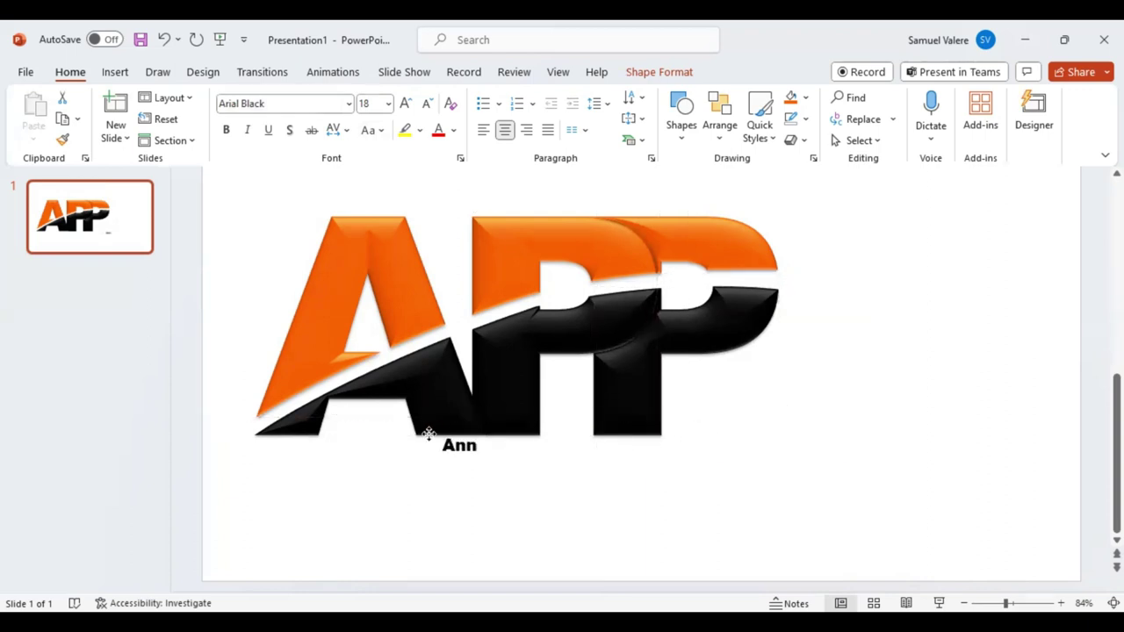
# Move the name box below the A, shrink it, and place two copies on the P tops.
pyautogui.moveTo(744, 432); pyautogui.dragTo(397, 454)
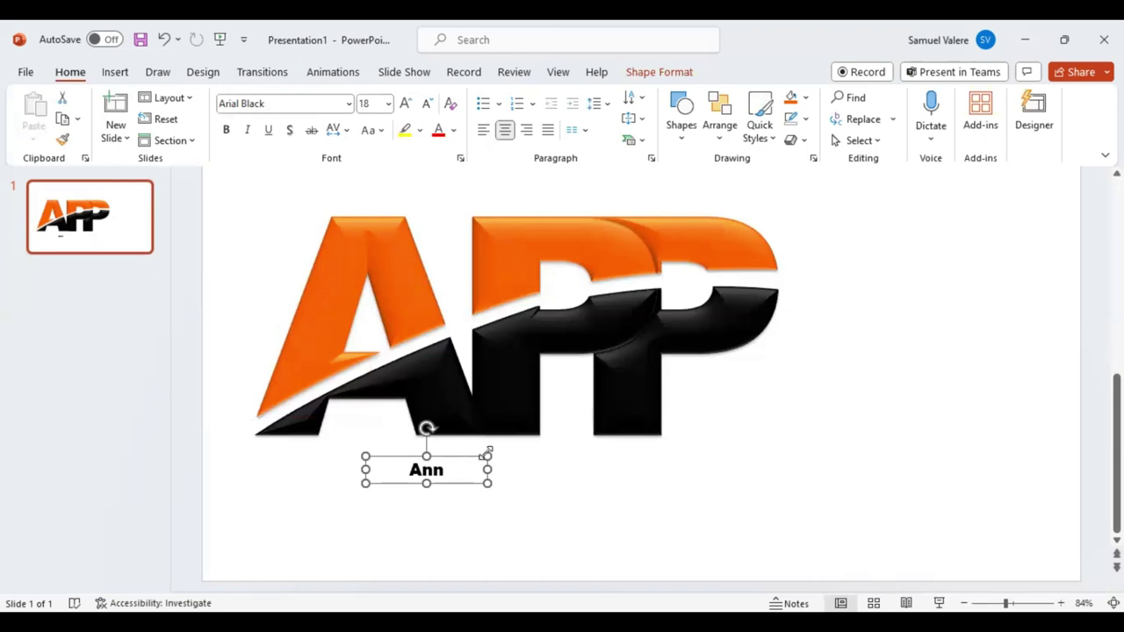
pyautogui.moveTo(487, 457)
pyautogui.mouseDown()
pyautogui.moveTo(444, 454)
pyautogui.moveTo(348, 388)
pyautogui.moveTo(317, 386)
pyautogui.mouseUp()
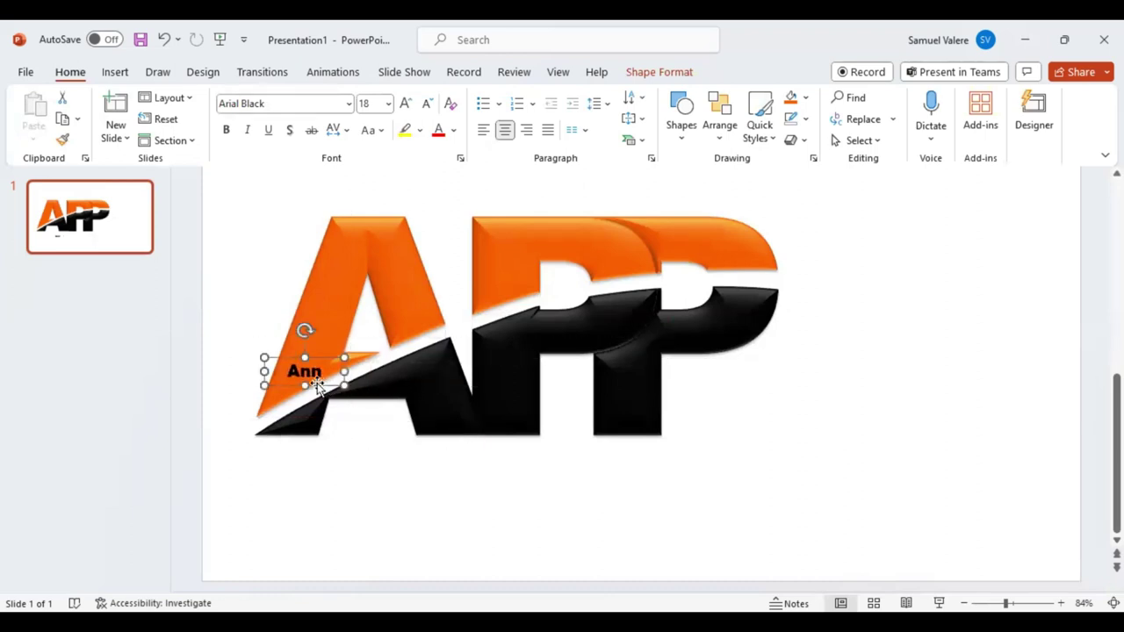
pyautogui.hotkey('ctrl', 'd')
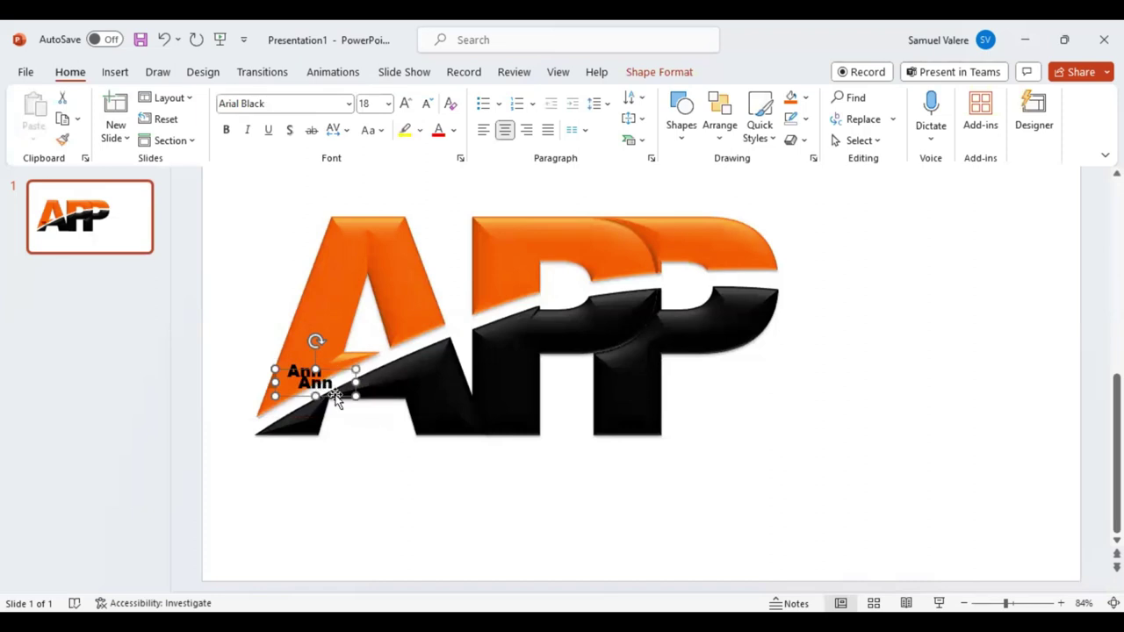
pyautogui.moveTo(333, 391); pyautogui.dragTo(536, 303)
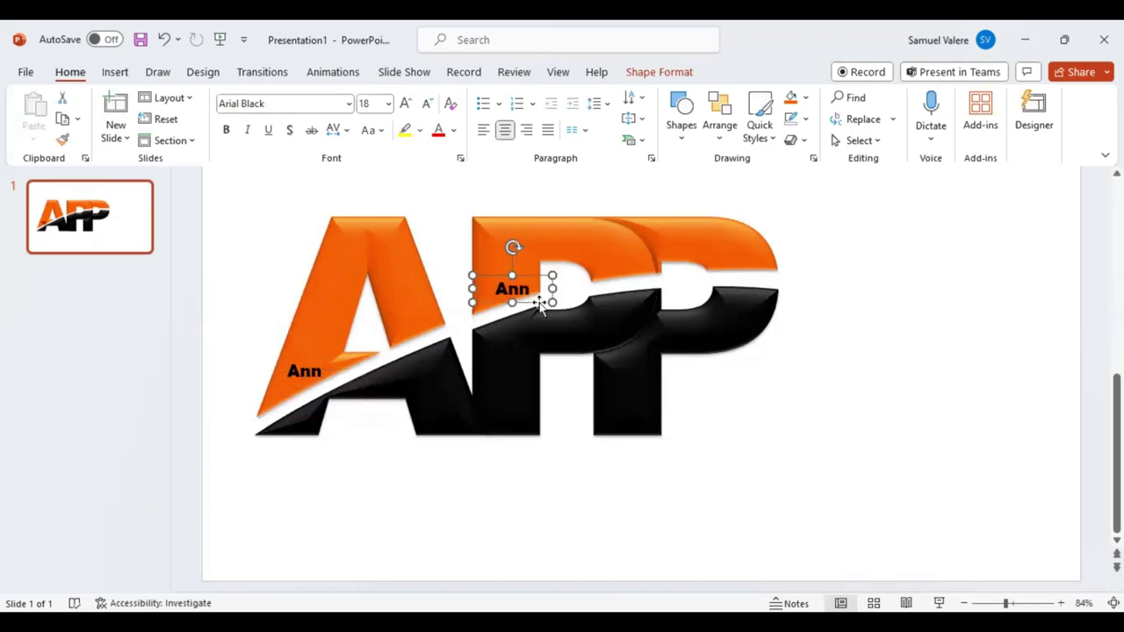
pyautogui.hotkey('ctrl', 'd')
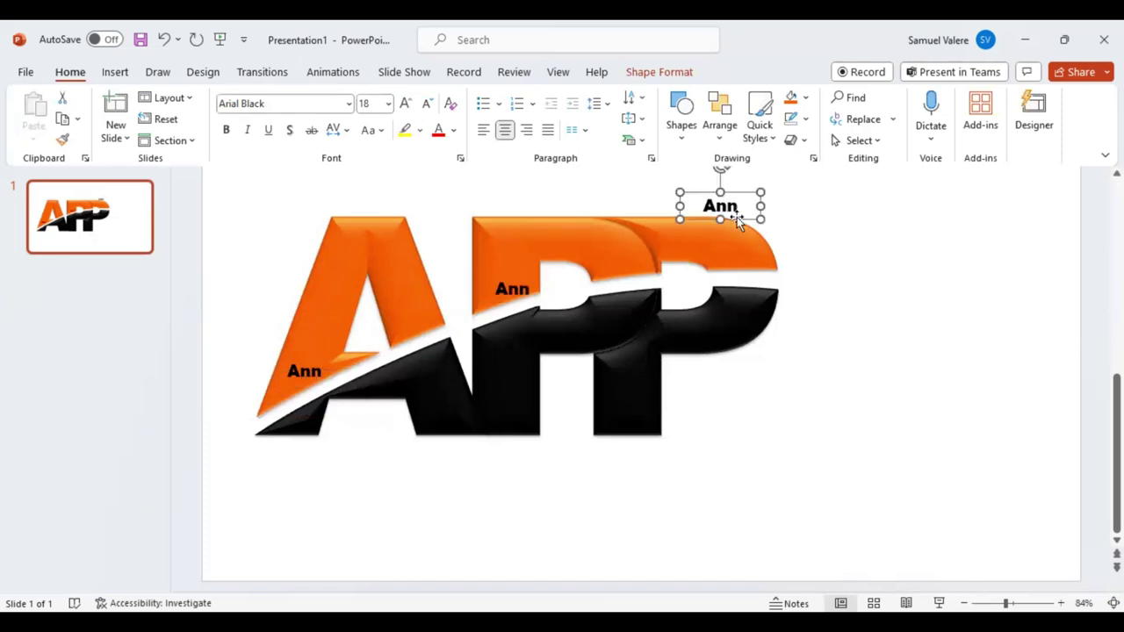
pyautogui.moveTo(729, 211); pyautogui.dragTo(726, 236)
# Tilt the lower-left name label to follow the swoosh and set it on the white stripe.
pyautogui.click(304, 370)
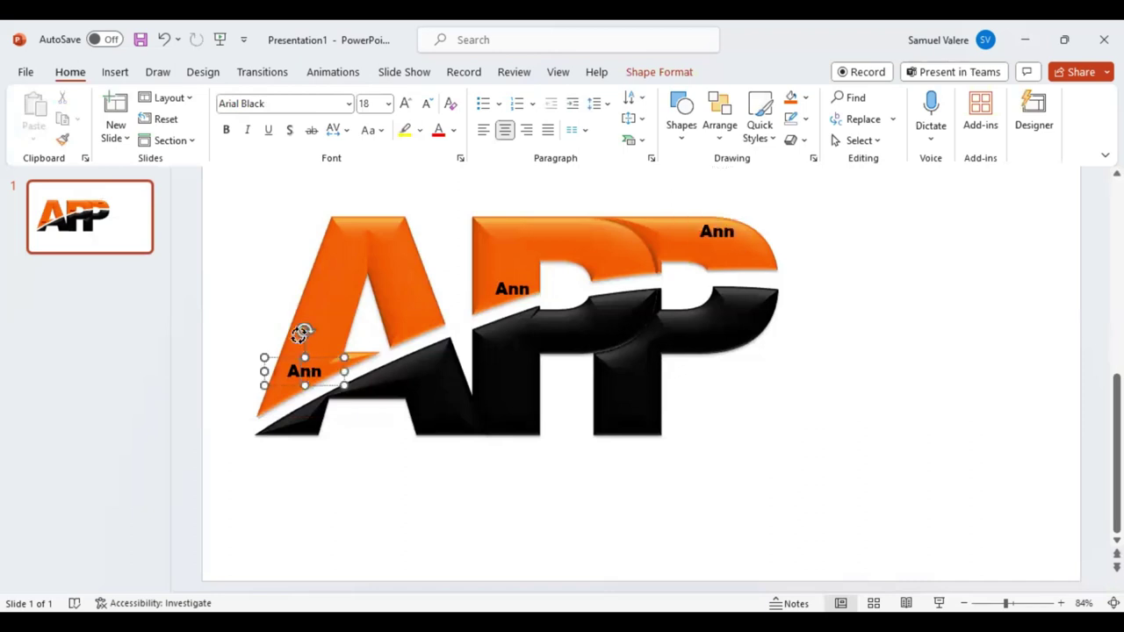
pyautogui.moveTo(302, 333); pyautogui.dragTo(281, 336)
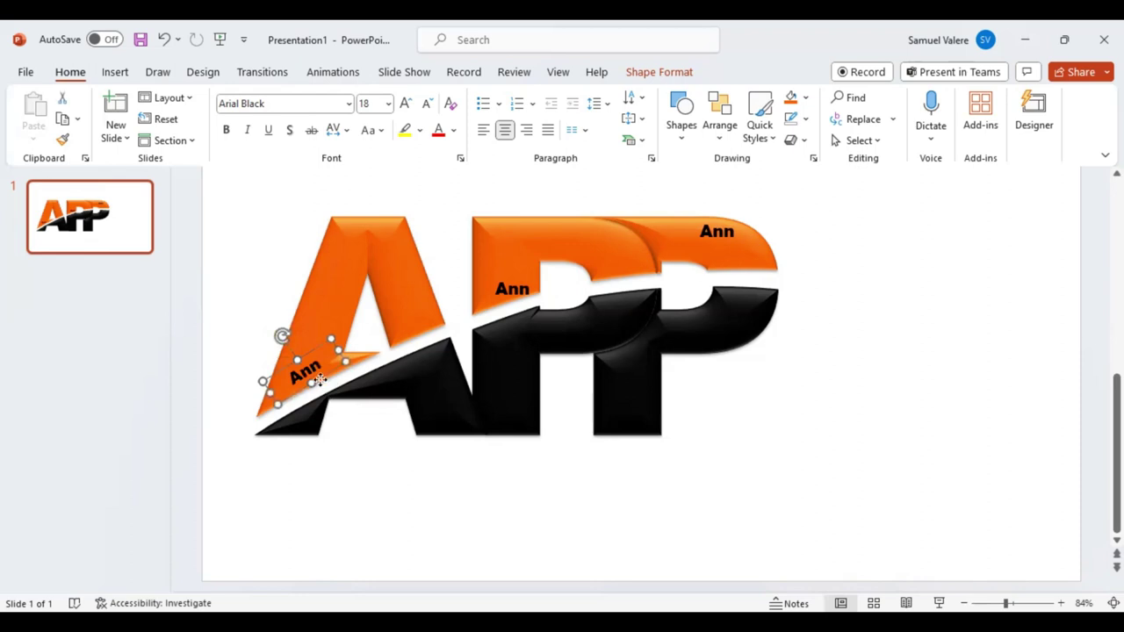
pyautogui.moveTo(321, 380); pyautogui.dragTo(313, 407)
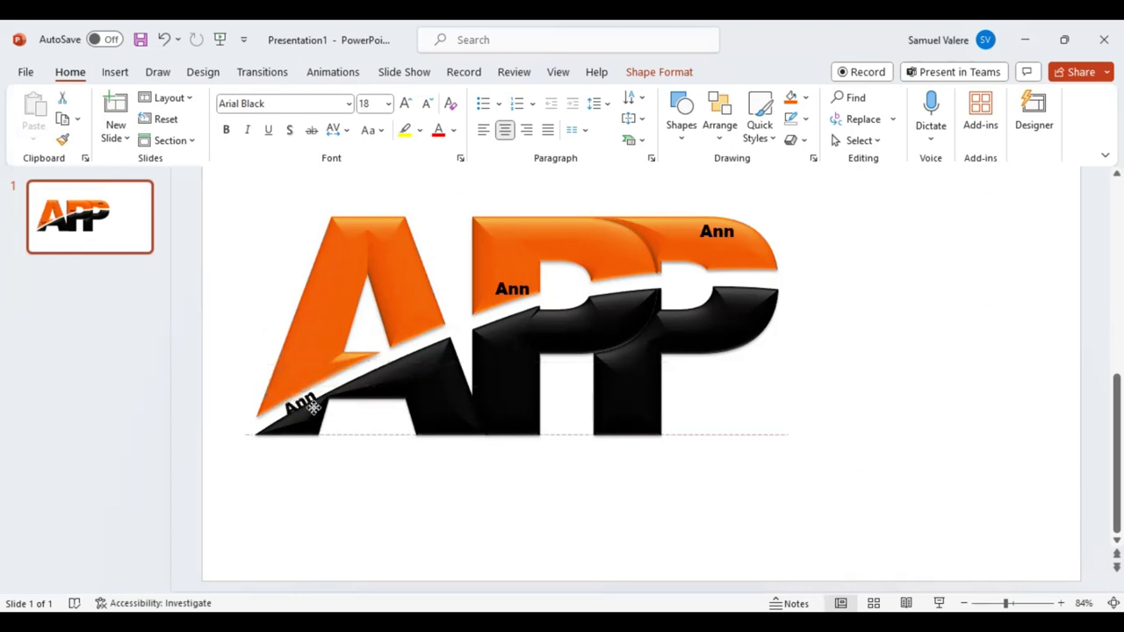
pyautogui.moveTo(314, 407); pyautogui.dragTo(321, 397)
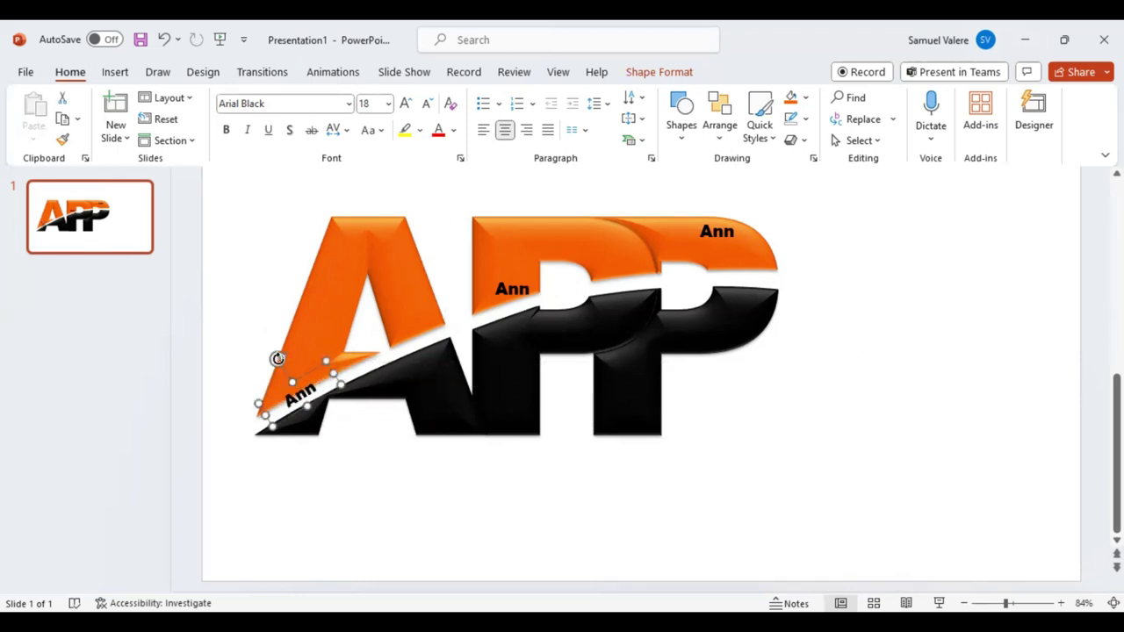
pyautogui.moveTo(277, 358); pyautogui.dragTo(281, 357)
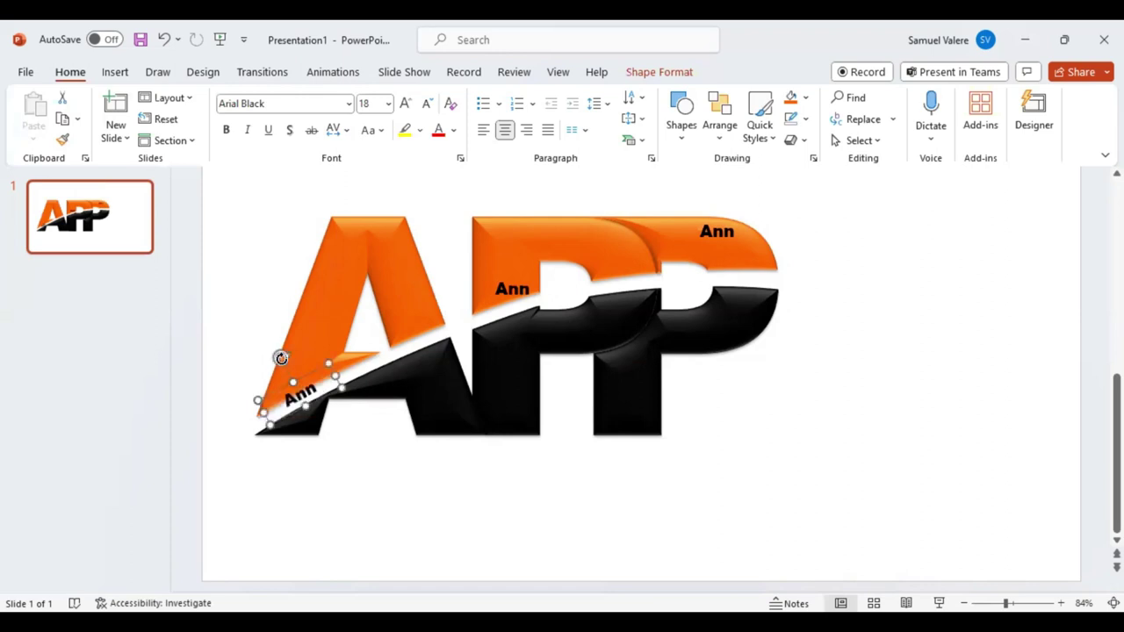
pyautogui.press('Down')
pyautogui.press('Down')
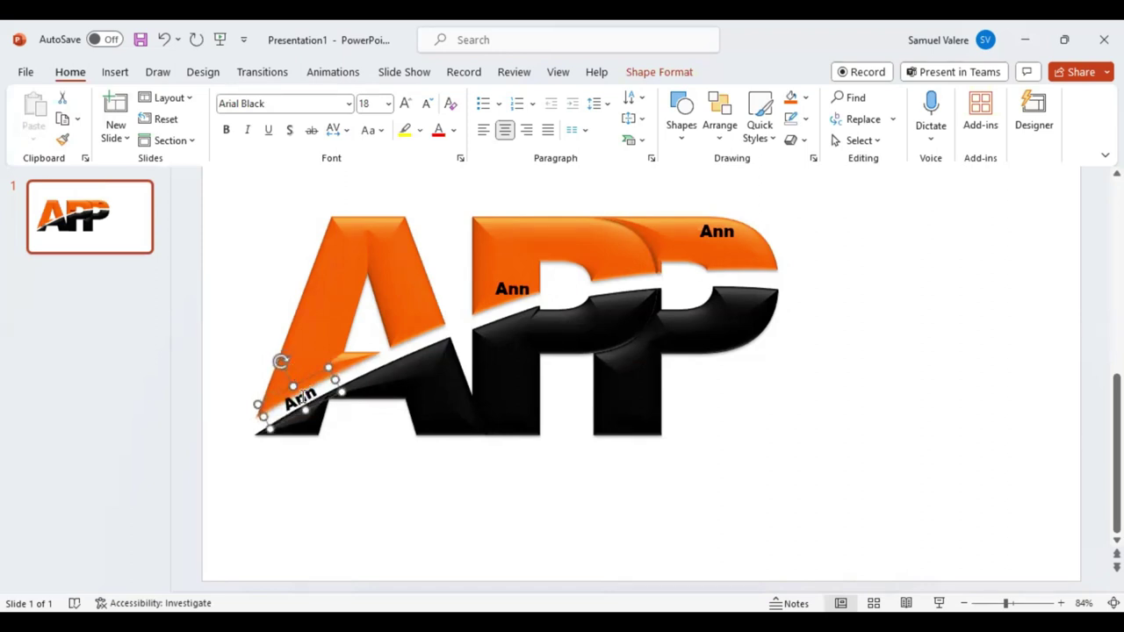
# Set the lower-left name label's character spacing to Very Loose.
pyautogui.doubleClick(300, 397)
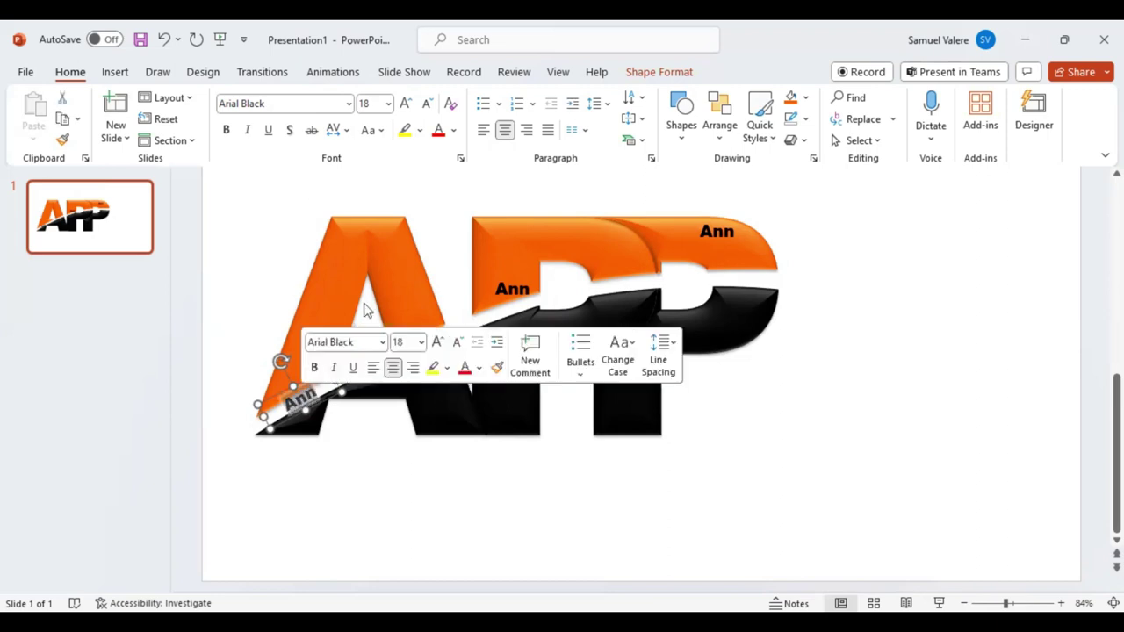
pyautogui.click(347, 132)
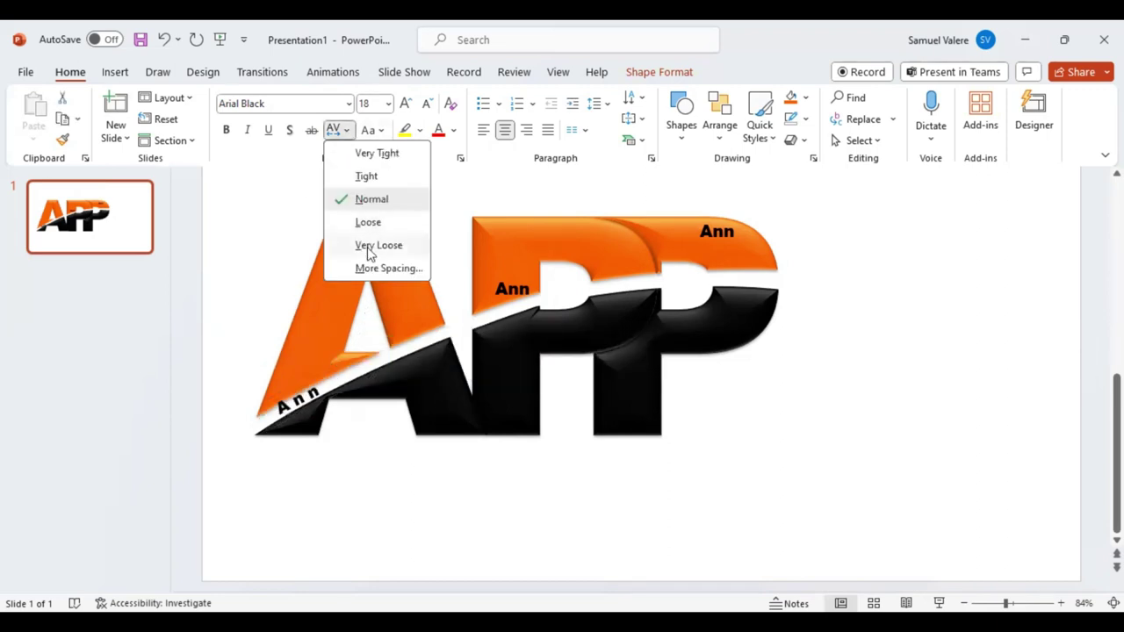
pyautogui.click(378, 245)
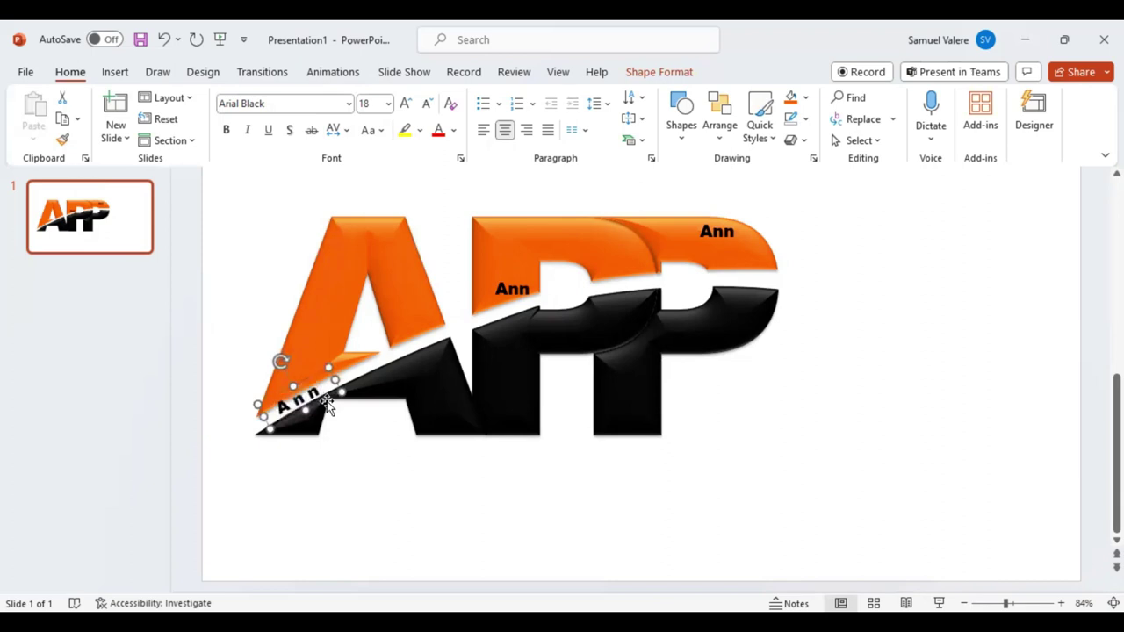
# Nudge the label up and right and refine its tilt along the A's diagonal.
pyautogui.moveTo(325, 405); pyautogui.dragTo(328, 405)
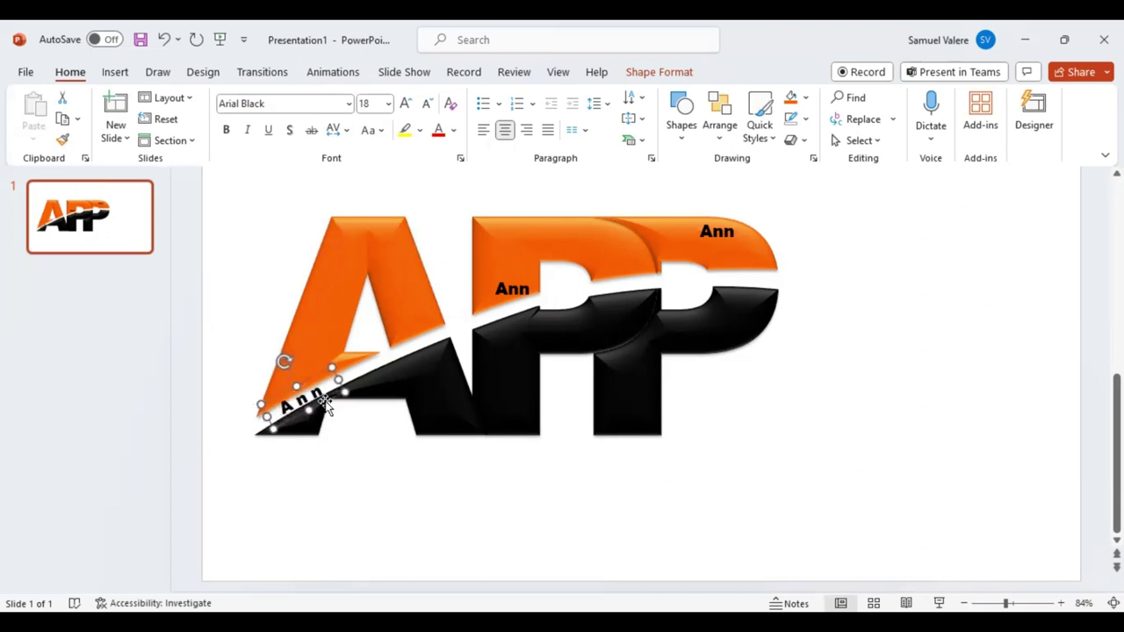
pyautogui.press('Up')
pyautogui.press('Right')
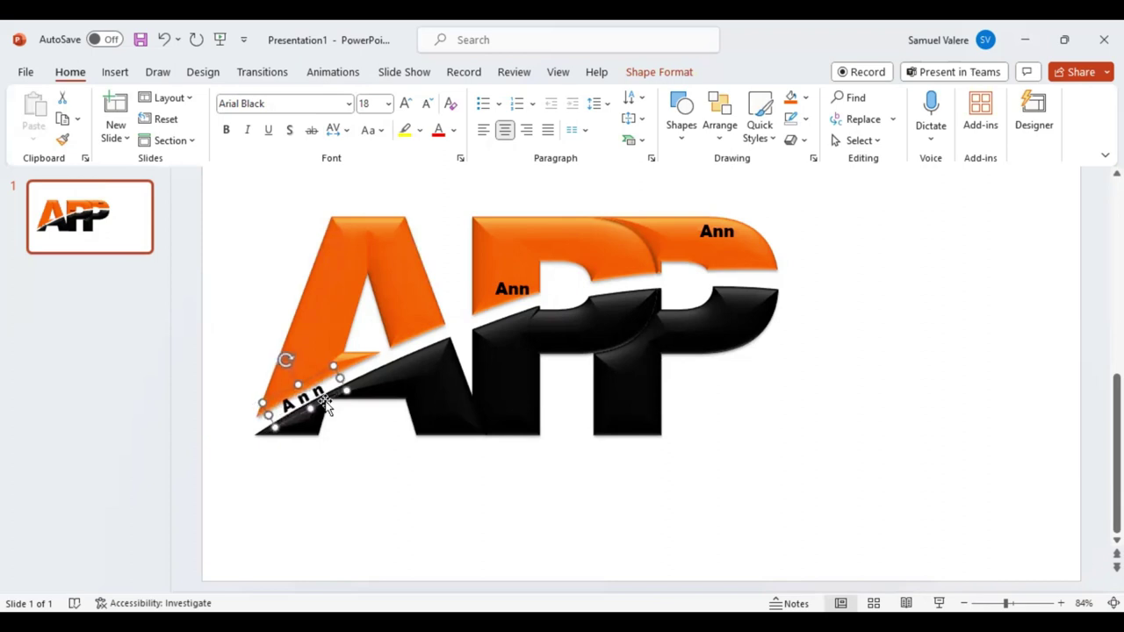
pyautogui.press('Right')
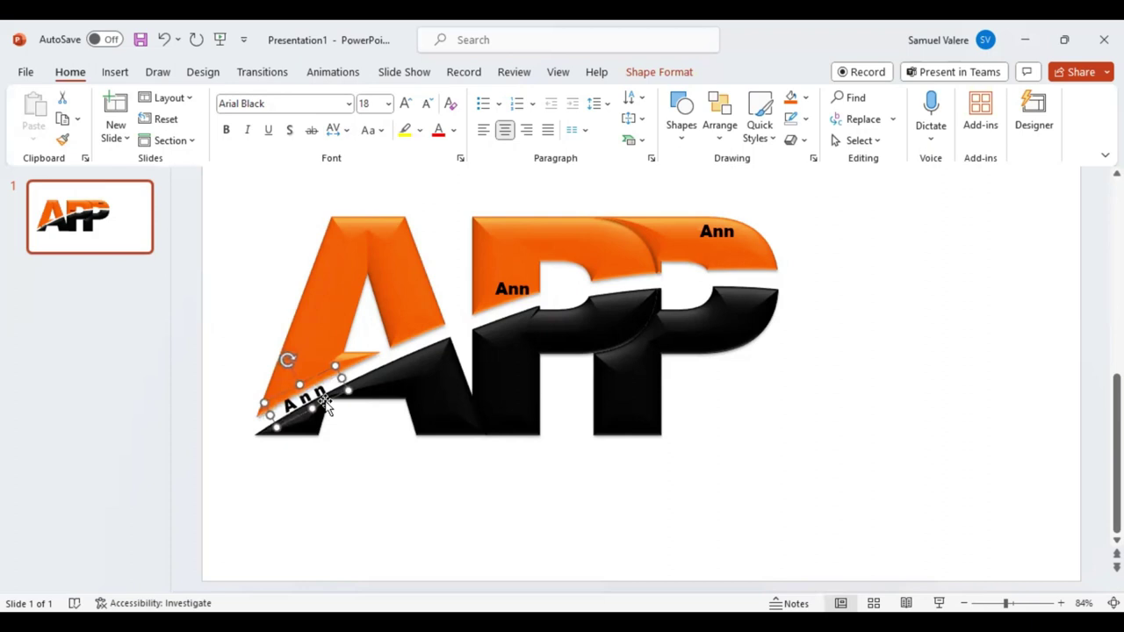
pyautogui.moveTo(288, 360); pyautogui.dragTo(288, 362)
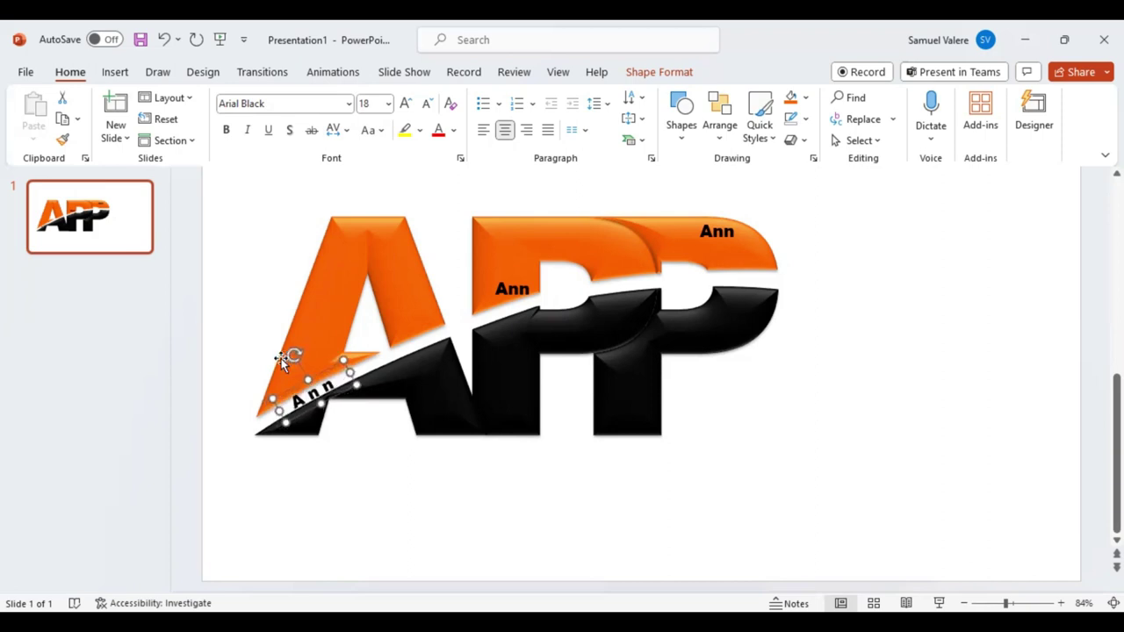
pyautogui.moveTo(284, 358); pyautogui.dragTo(294, 358)
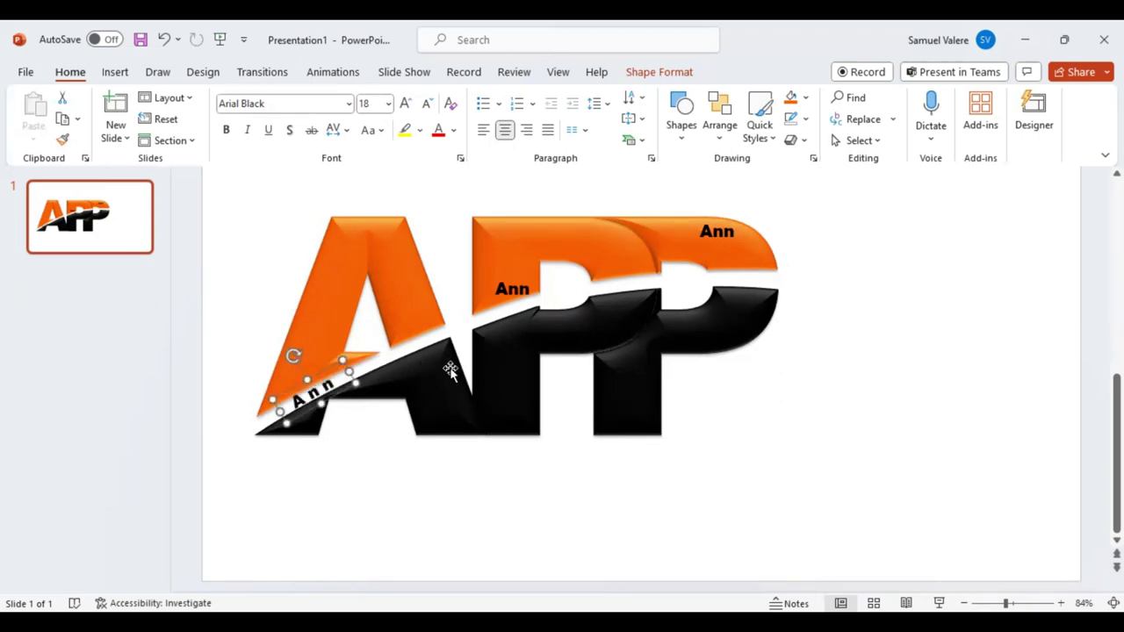
# Replace the label on the first P with the surname, tilt it and move it onto the swoosh.
pyautogui.click(513, 292)
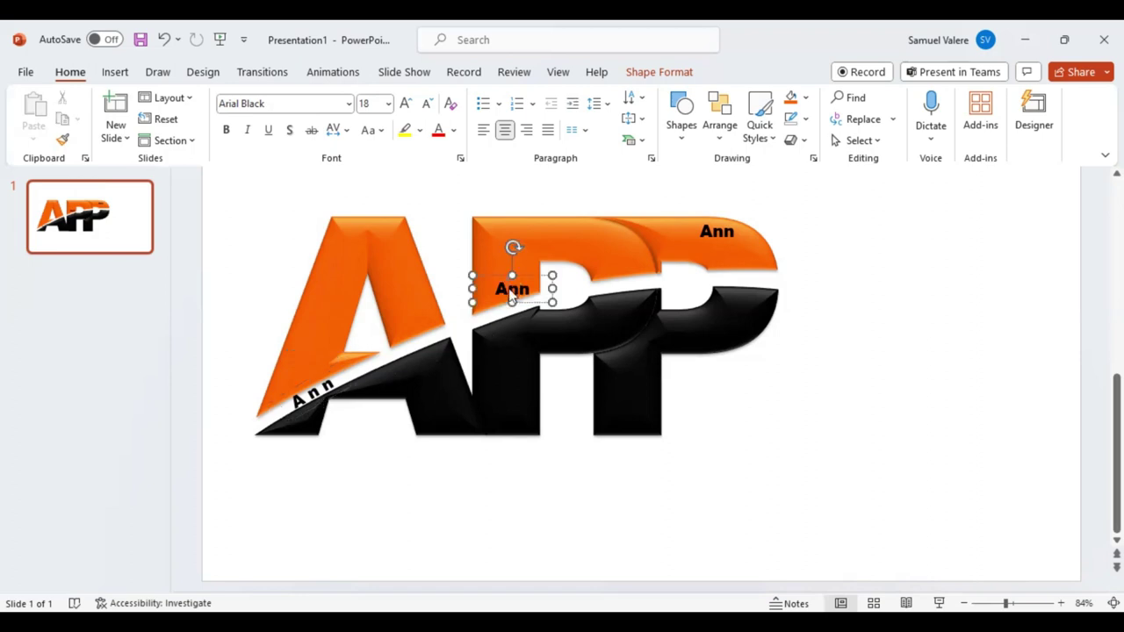
pyautogui.doubleClick(511, 294)
pyautogui.write('Pos')
pyautogui.write('te')
pyautogui.write('l')
pyautogui.moveTo(513, 246); pyautogui.dragTo(504, 255)
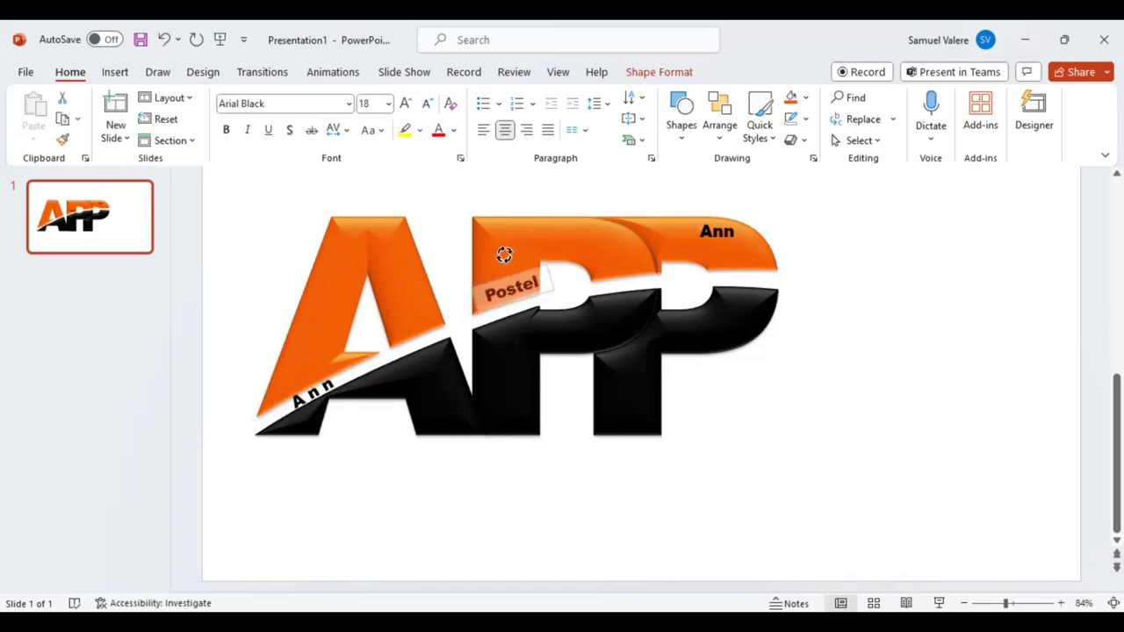
pyautogui.press('Escape')
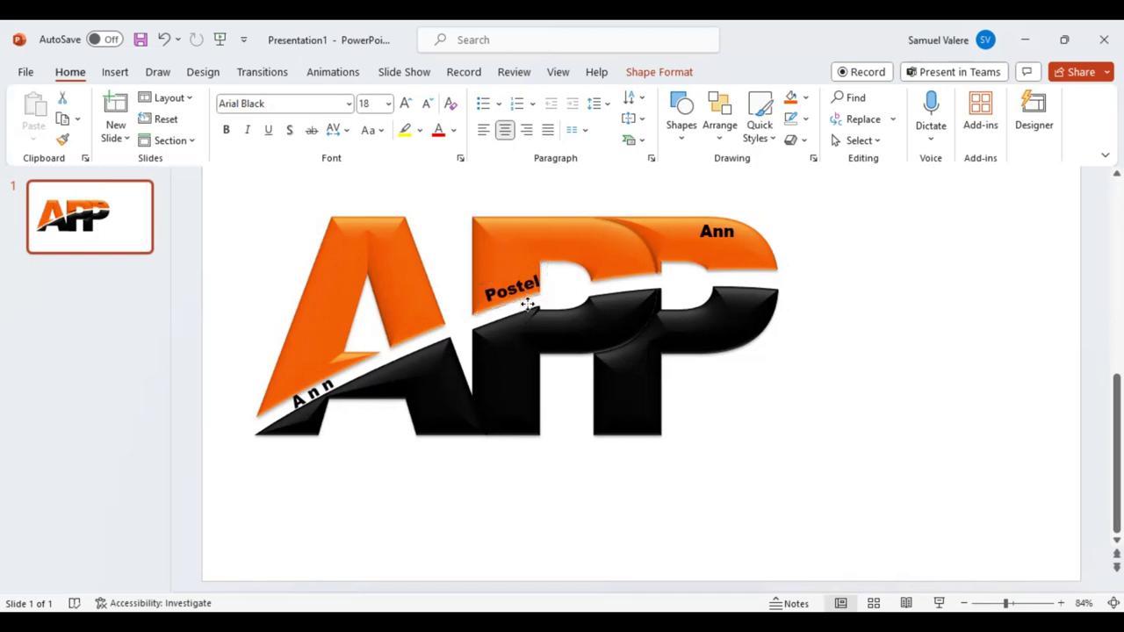
pyautogui.moveTo(528, 304); pyautogui.dragTo(522, 314)
# Give the surname Very Loose spacing and slide it down-left along the swoosh at a matching tilt.
pyautogui.doubleClick(522, 313)
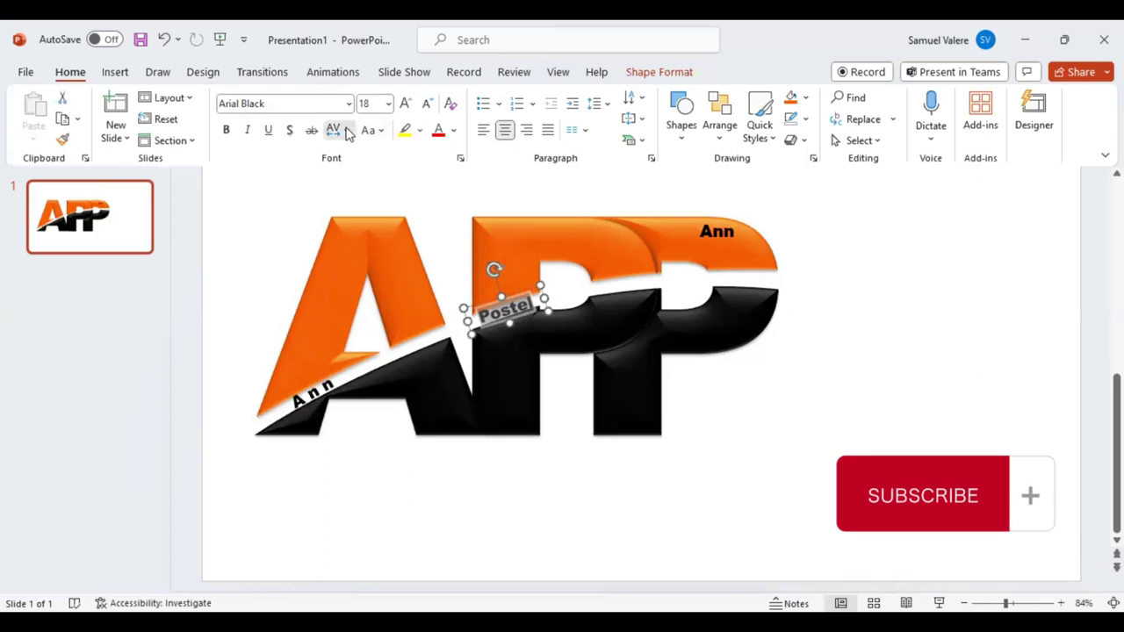
pyautogui.click(348, 132)
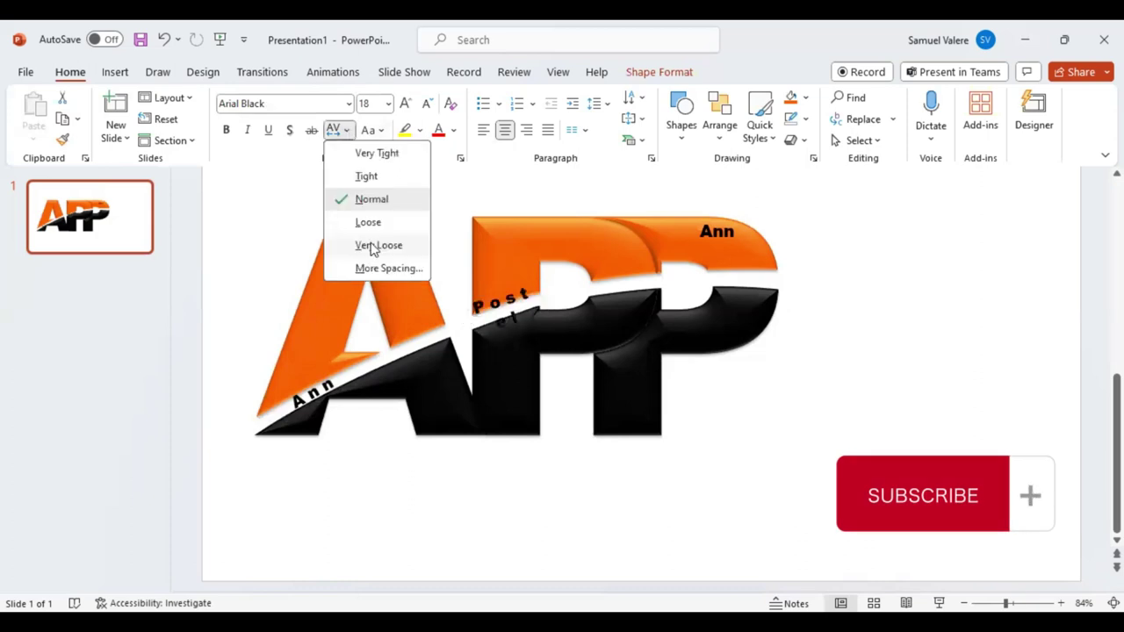
pyautogui.click(546, 295)
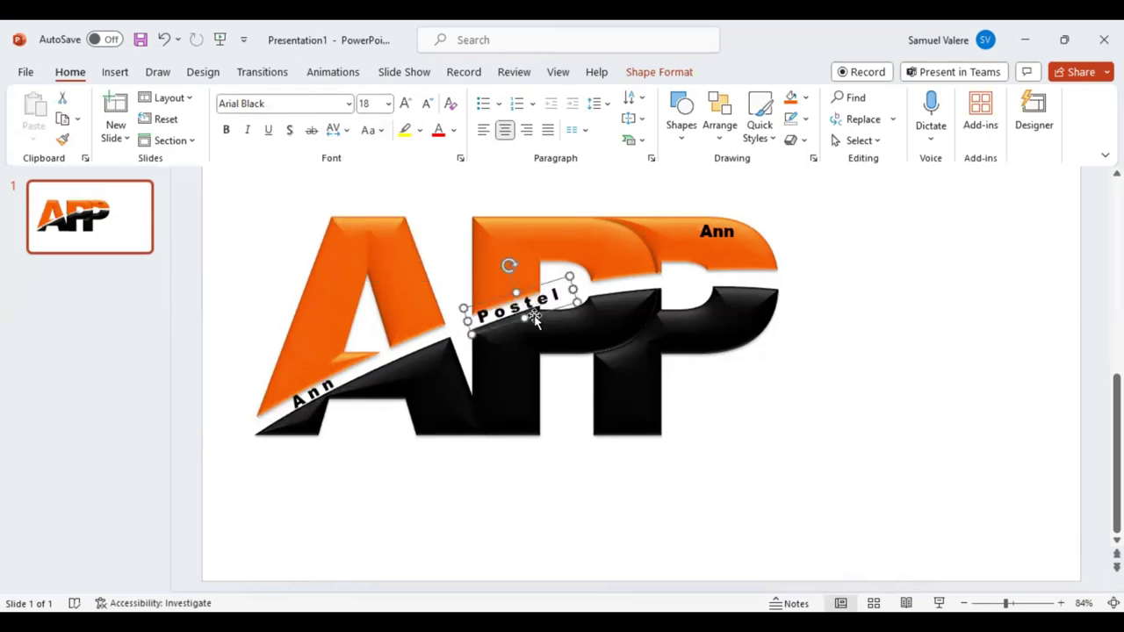
pyautogui.moveTo(534, 318); pyautogui.dragTo(538, 321)
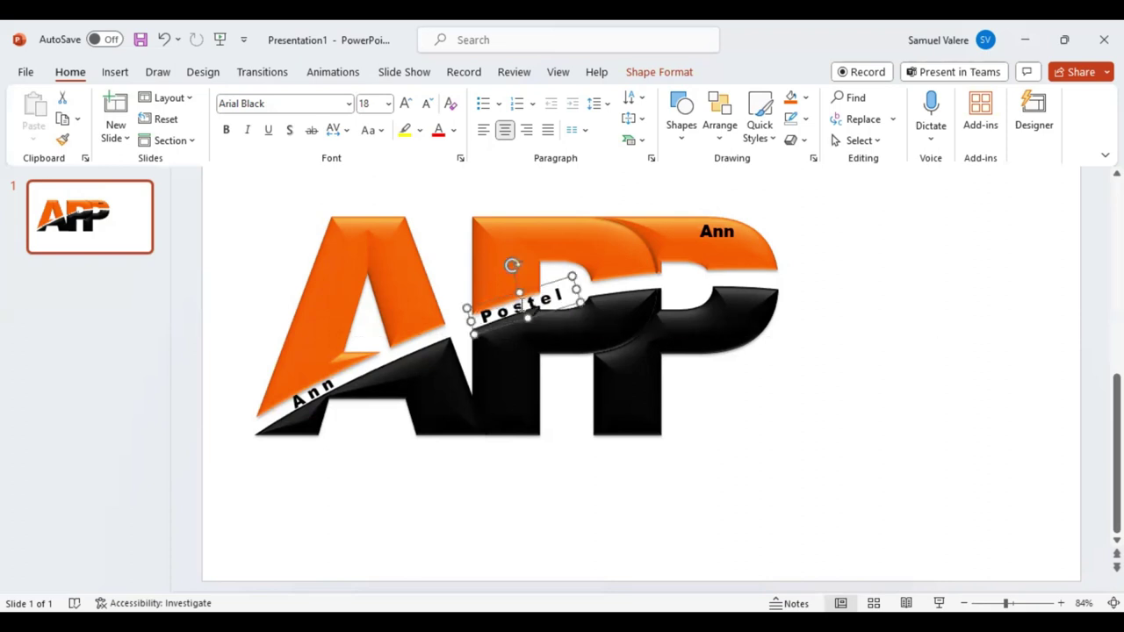
pyautogui.moveTo(511, 265); pyautogui.dragTo(511, 267)
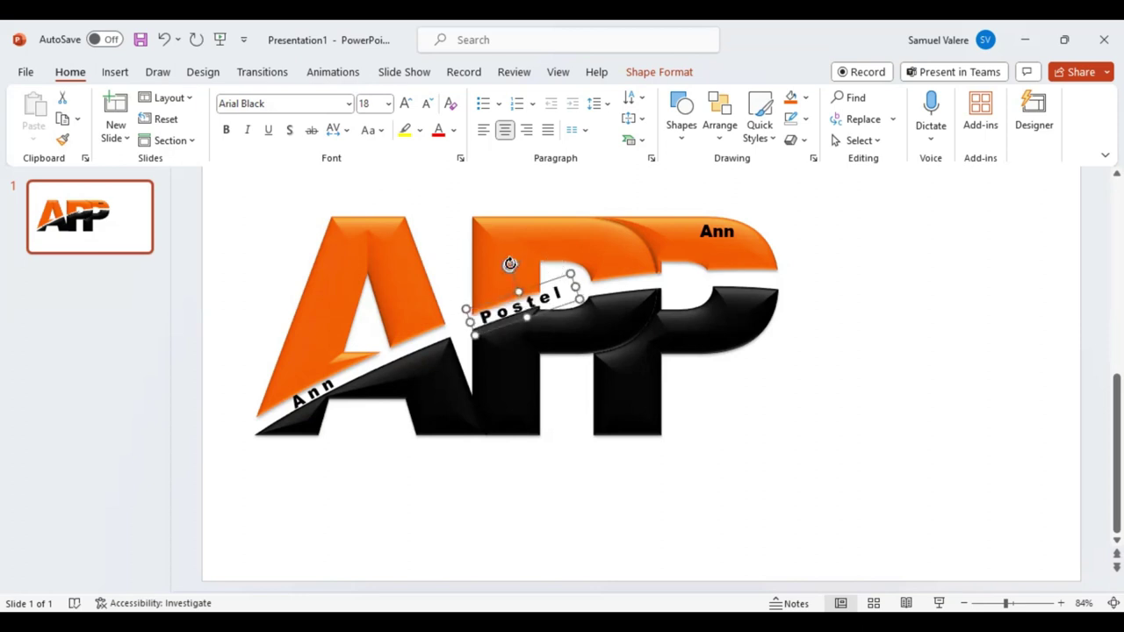
pyautogui.moveTo(510, 265); pyautogui.dragTo(508, 264)
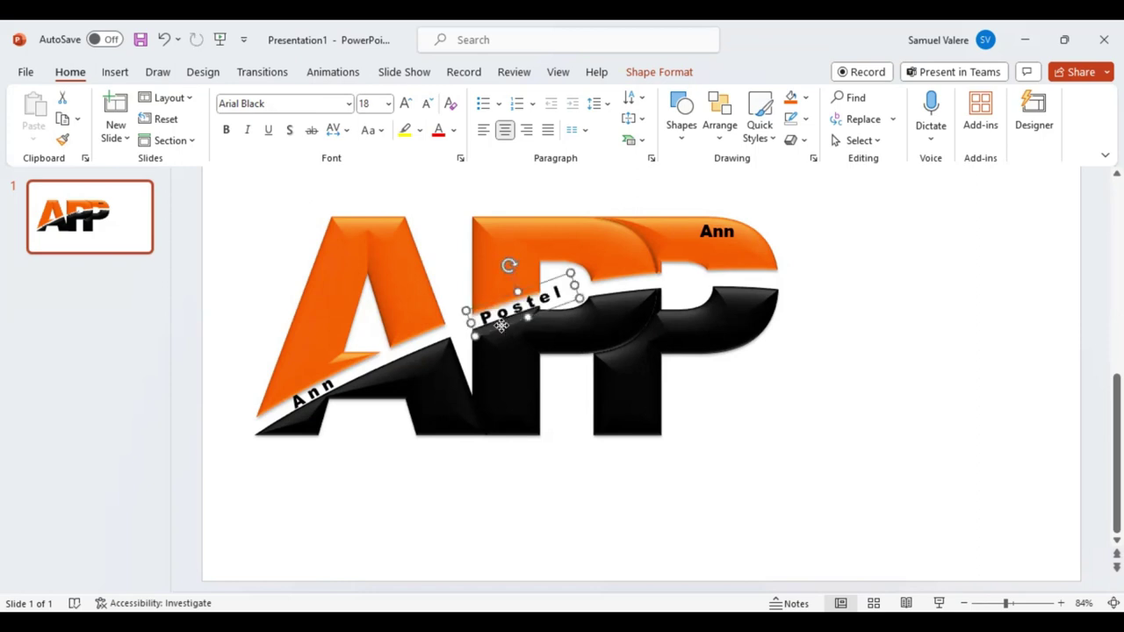
pyautogui.moveTo(502, 327); pyautogui.dragTo(493, 325)
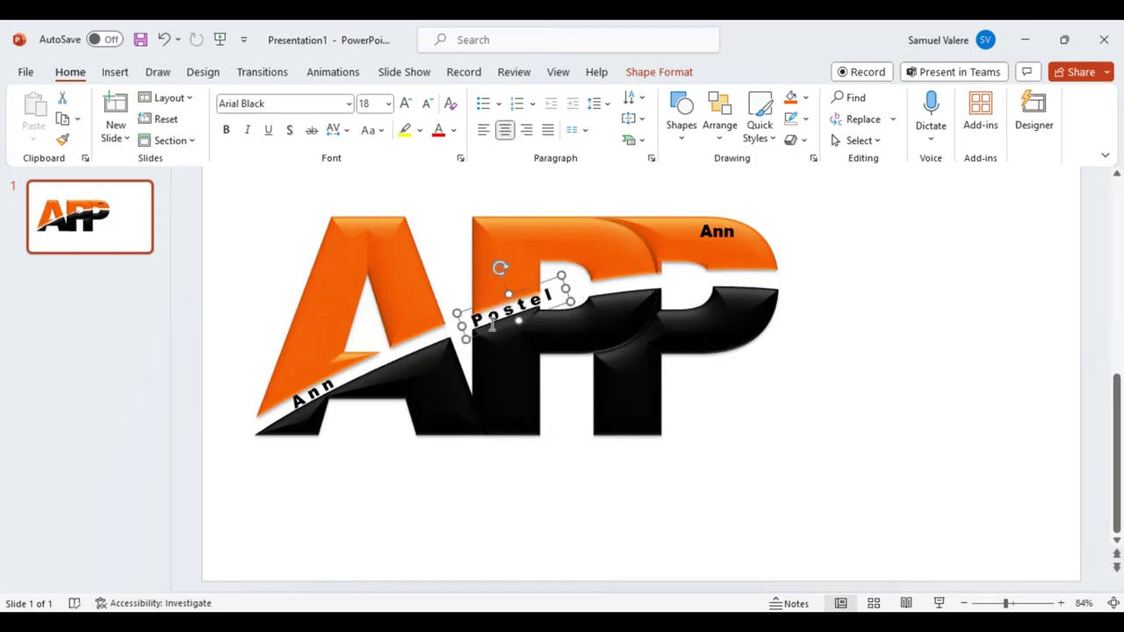
# Try moving the logo down with the surname, re-tilt the label, then undo the logo move.
pyautogui.keyDown('shift'); pyautogui.click(641, 373); pyautogui.keyUp('shift')
pyautogui.press('Down')
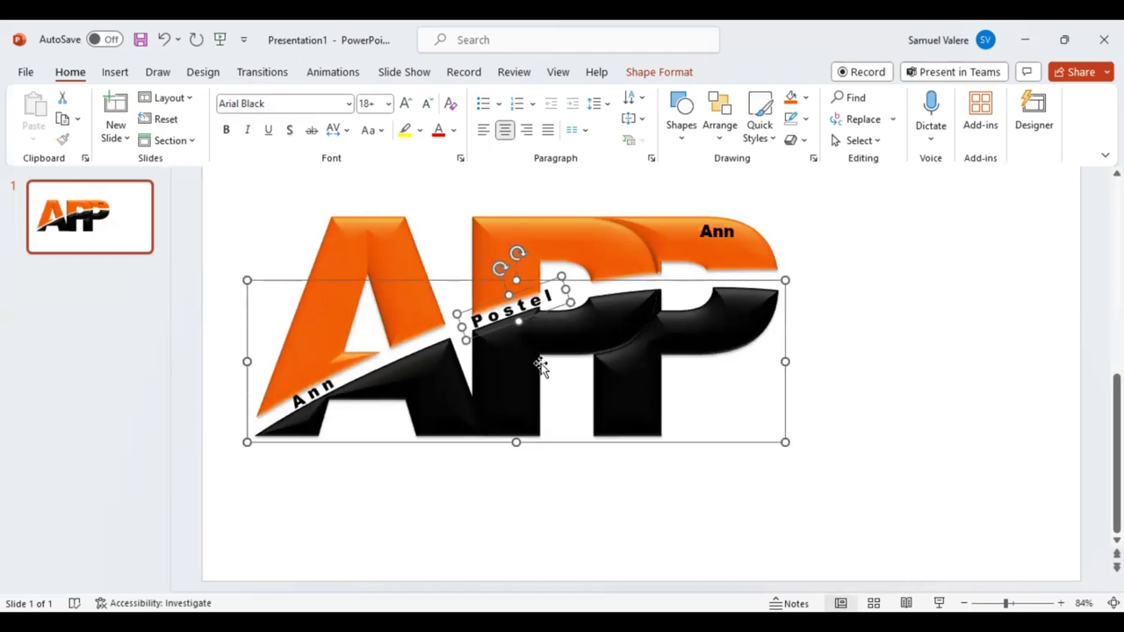
pyautogui.press('Down')
pyautogui.press('Down')
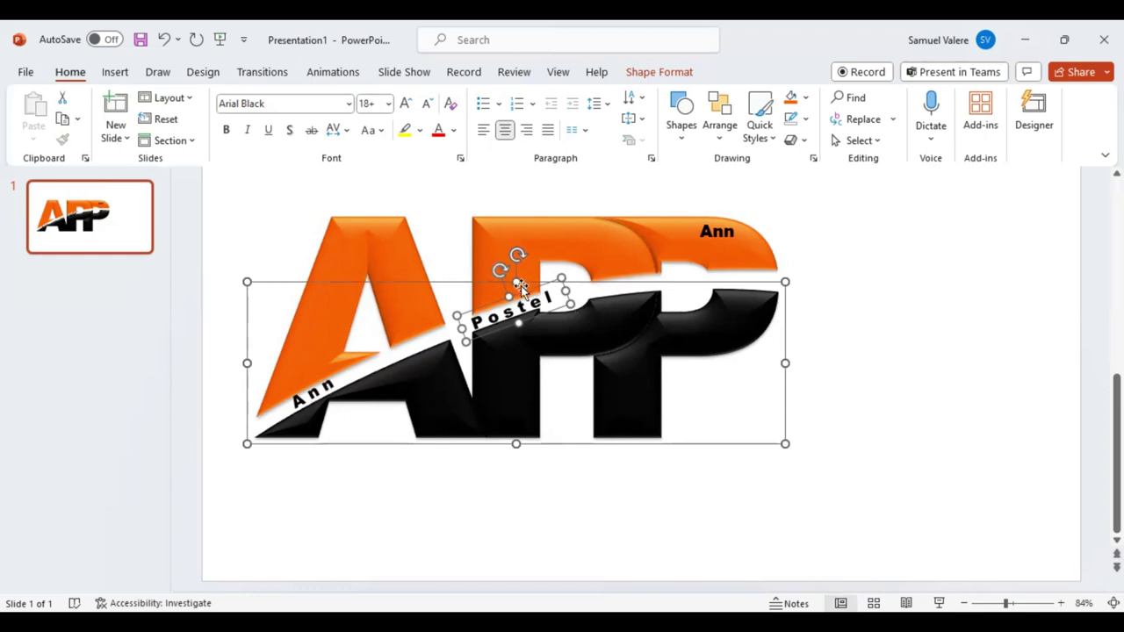
pyautogui.press('Escape')
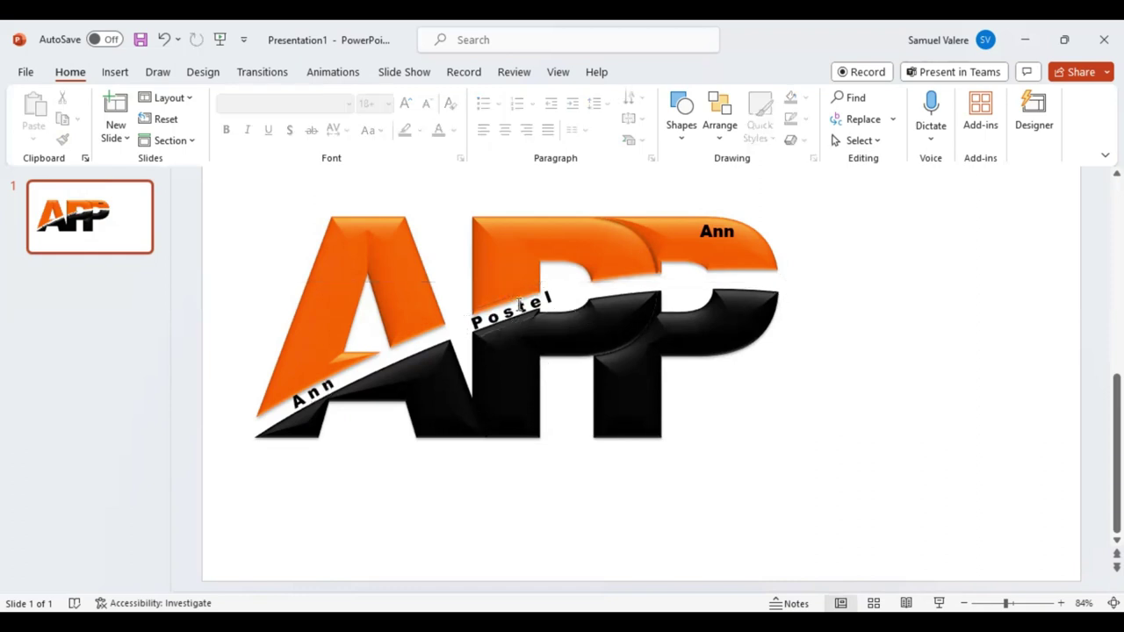
pyautogui.click(519, 307)
pyautogui.moveTo(500, 272); pyautogui.dragTo(466, 339)
pyautogui.click(398, 270)
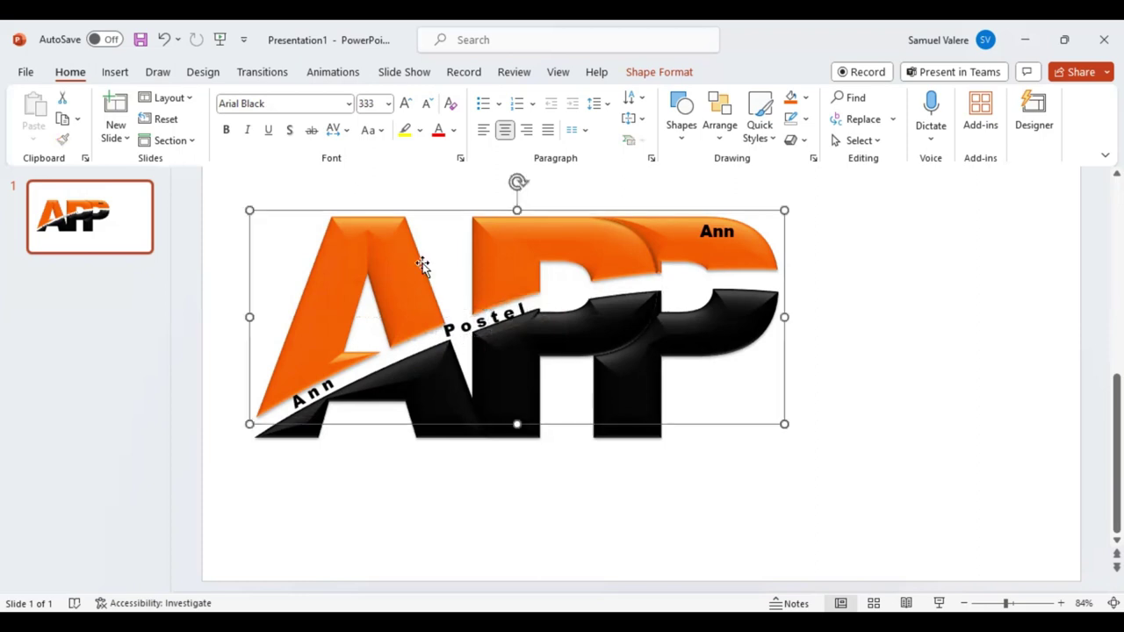
pyautogui.hotkey('ctrl', 'z')
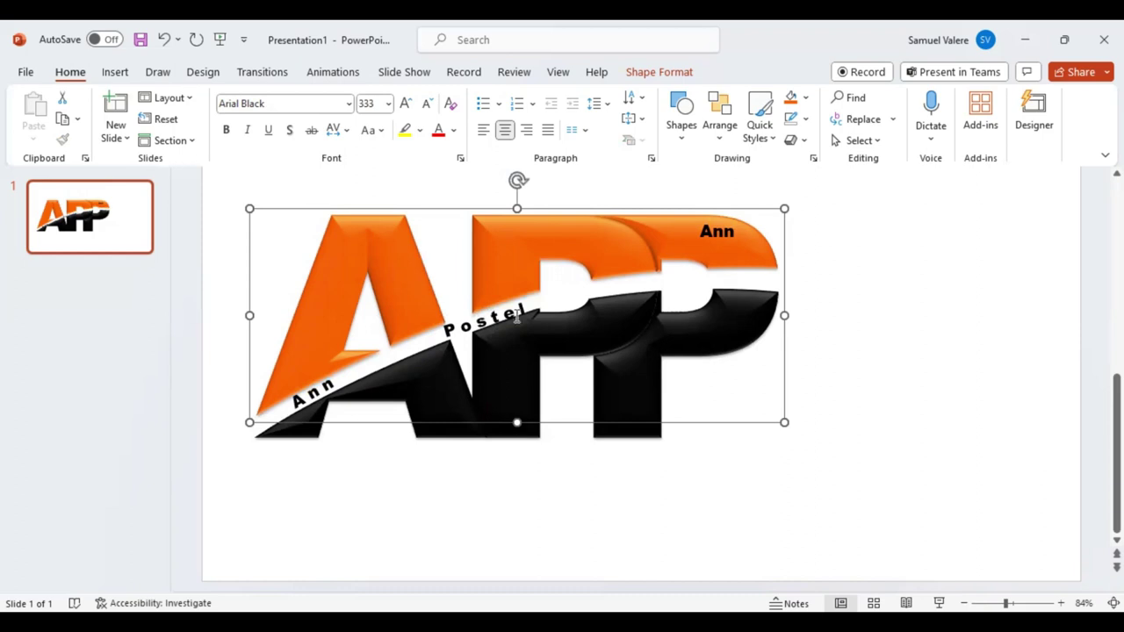
# Fine-tune the surname label's angle and enlarge the surname to 20 pt.
pyautogui.click(496, 314)
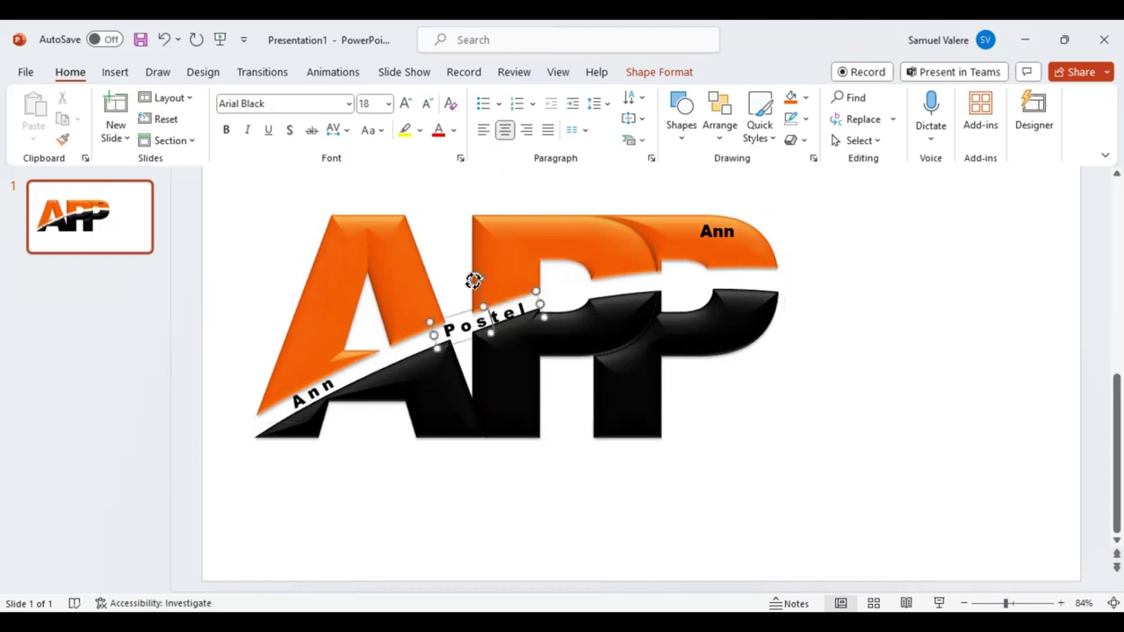
pyautogui.moveTo(473, 280); pyautogui.dragTo(471, 278)
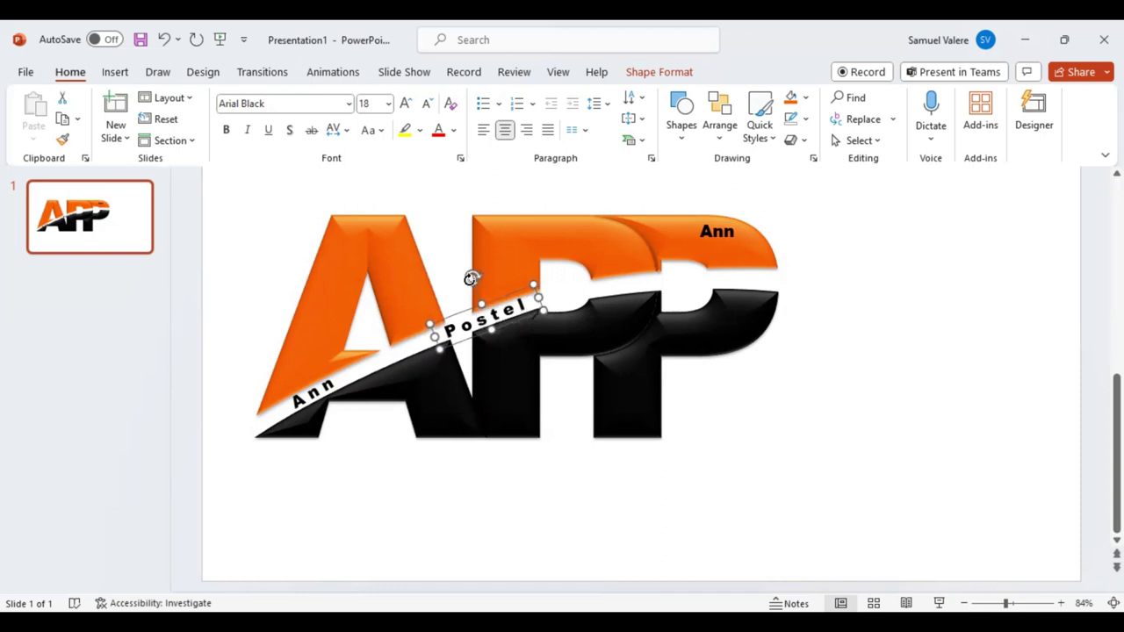
pyautogui.moveTo(471, 278); pyautogui.dragTo(472, 277)
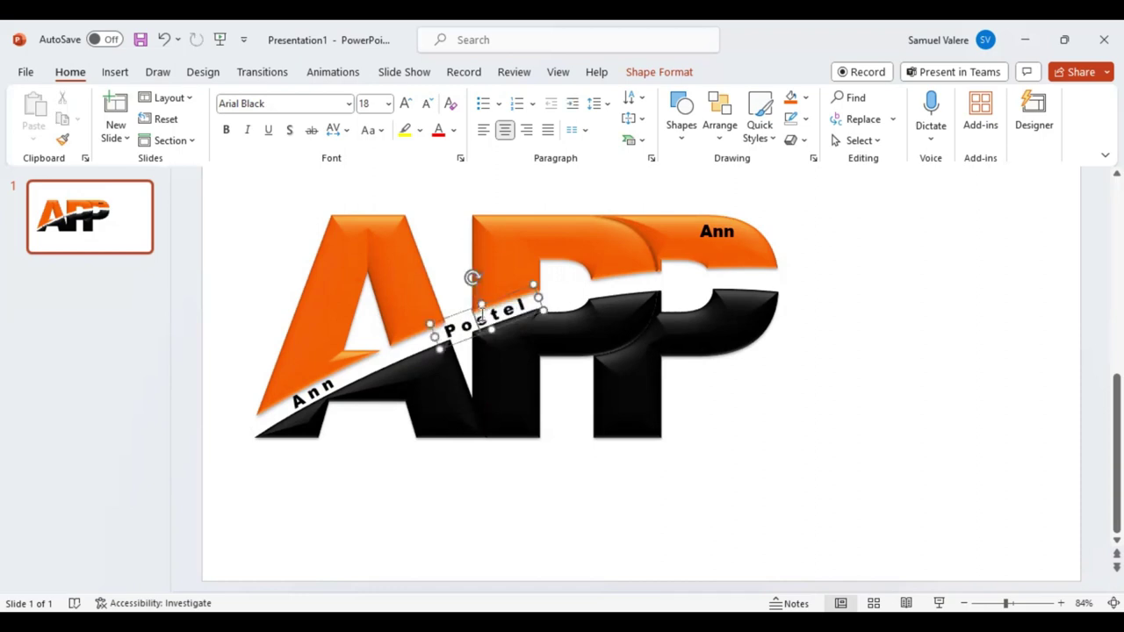
pyautogui.doubleClick(522, 309)
pyautogui.click(618, 261)
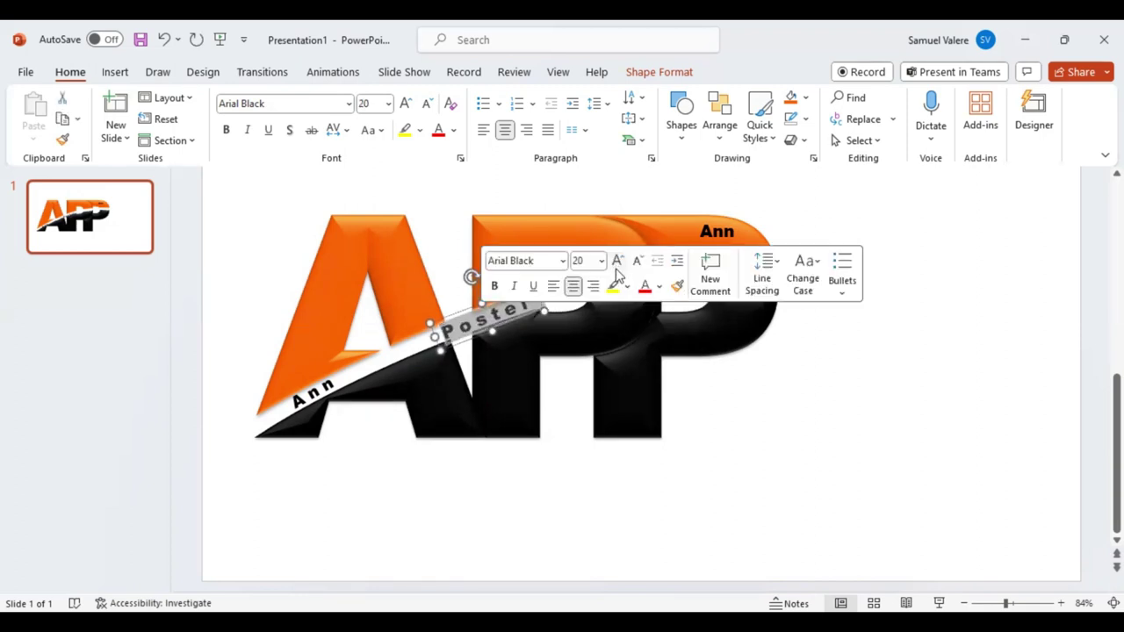
pyautogui.click(732, 414)
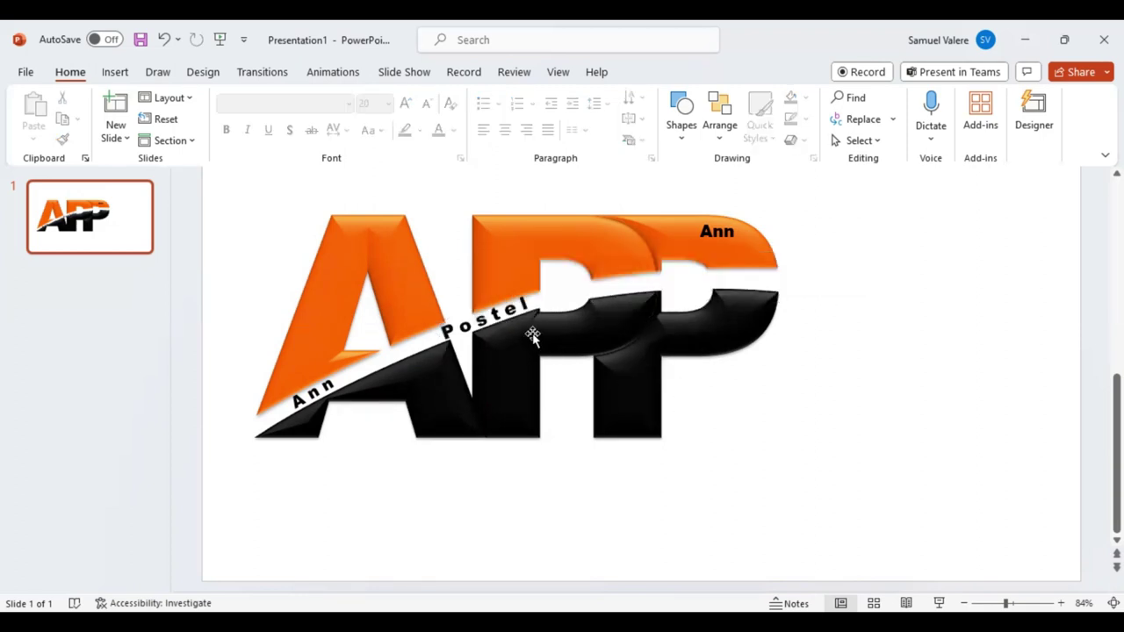
pyautogui.doubleClick(309, 391)
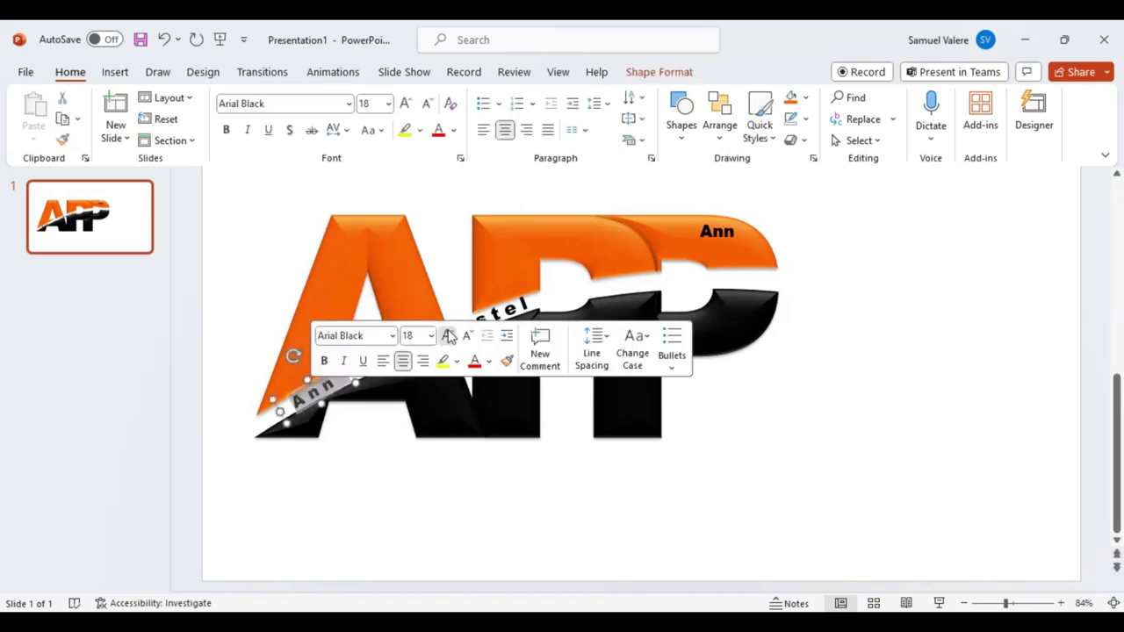
pyautogui.click(697, 321)
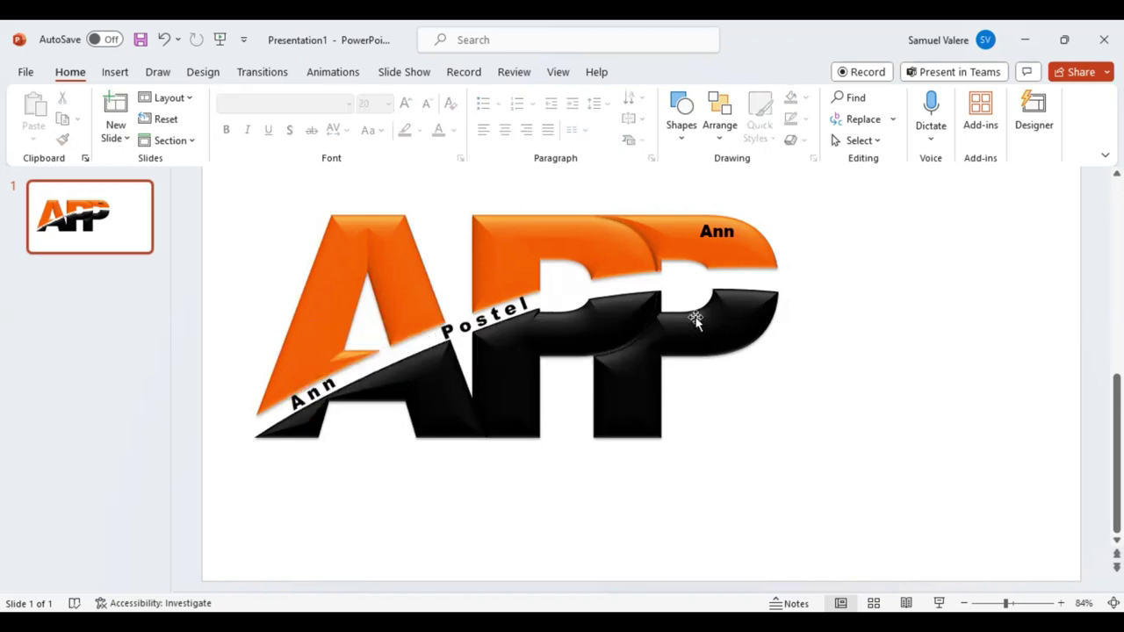
# Move the last P's label onto the swoosh, change its text to 'Promo' and enlarge it to 20 pt.
pyautogui.click(720, 244)
pyautogui.moveTo(728, 248); pyautogui.dragTo(702, 294)
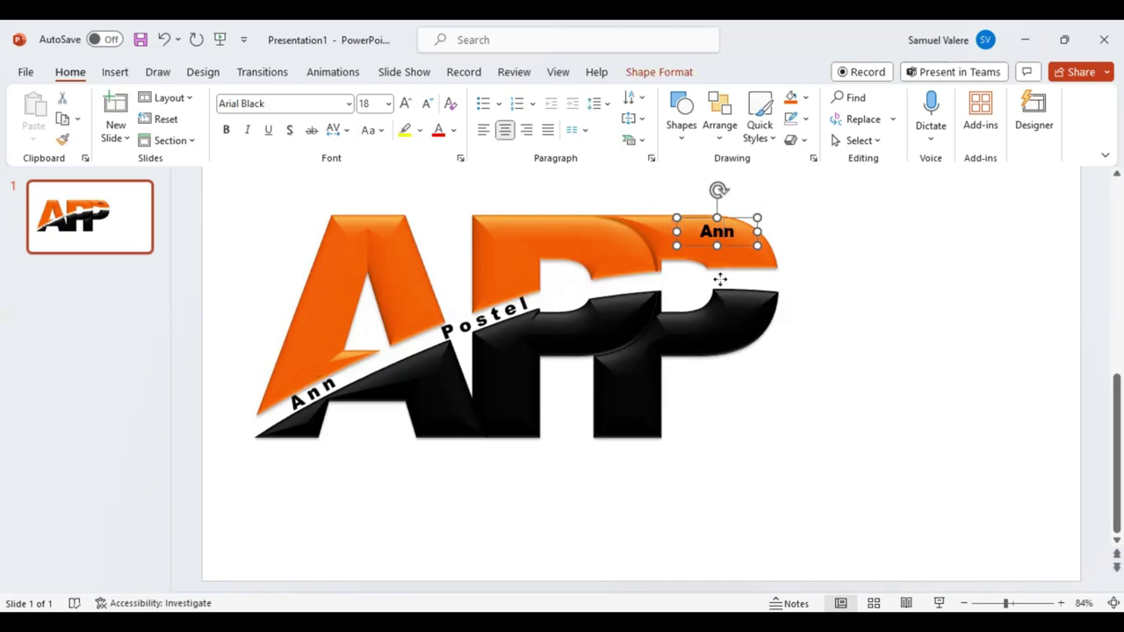
pyautogui.doubleClick(700, 281)
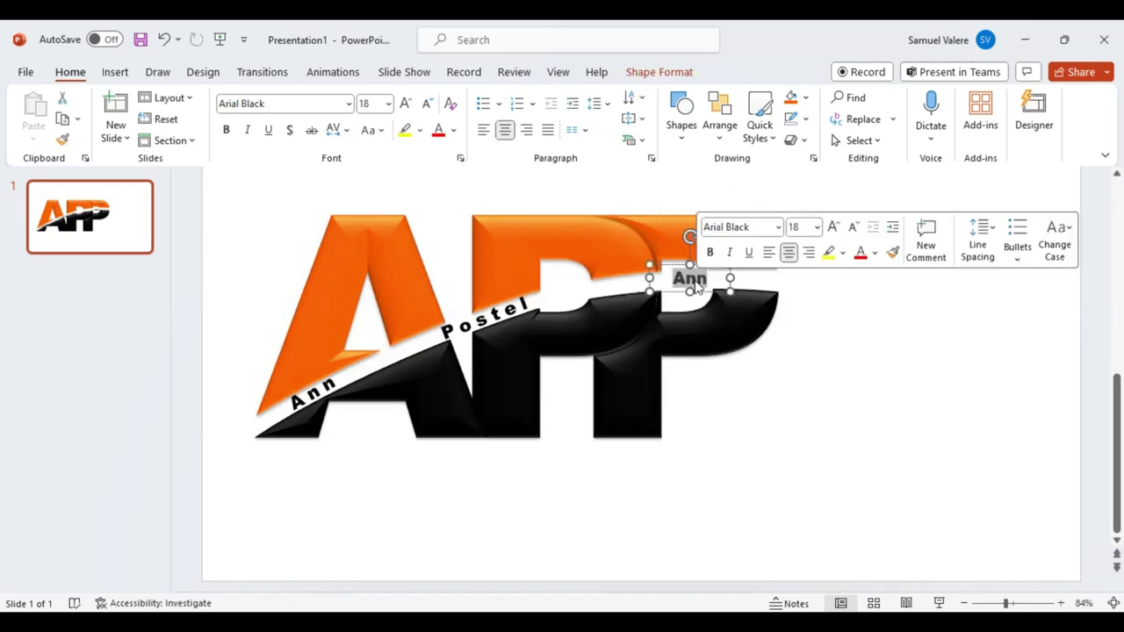
pyautogui.write('P')
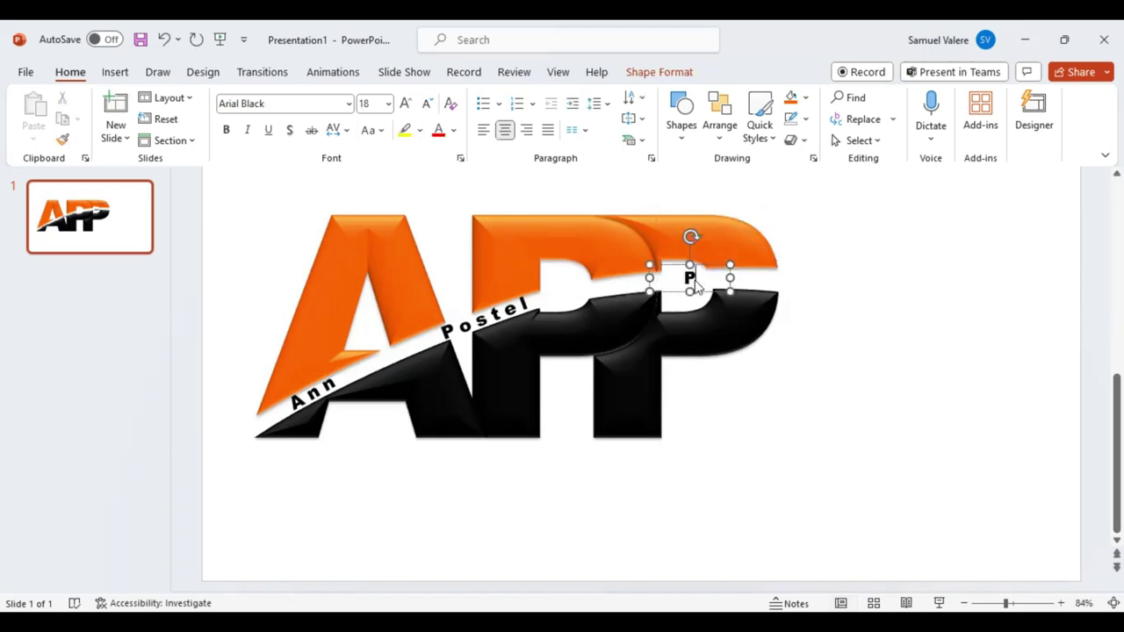
pyautogui.write('romo')
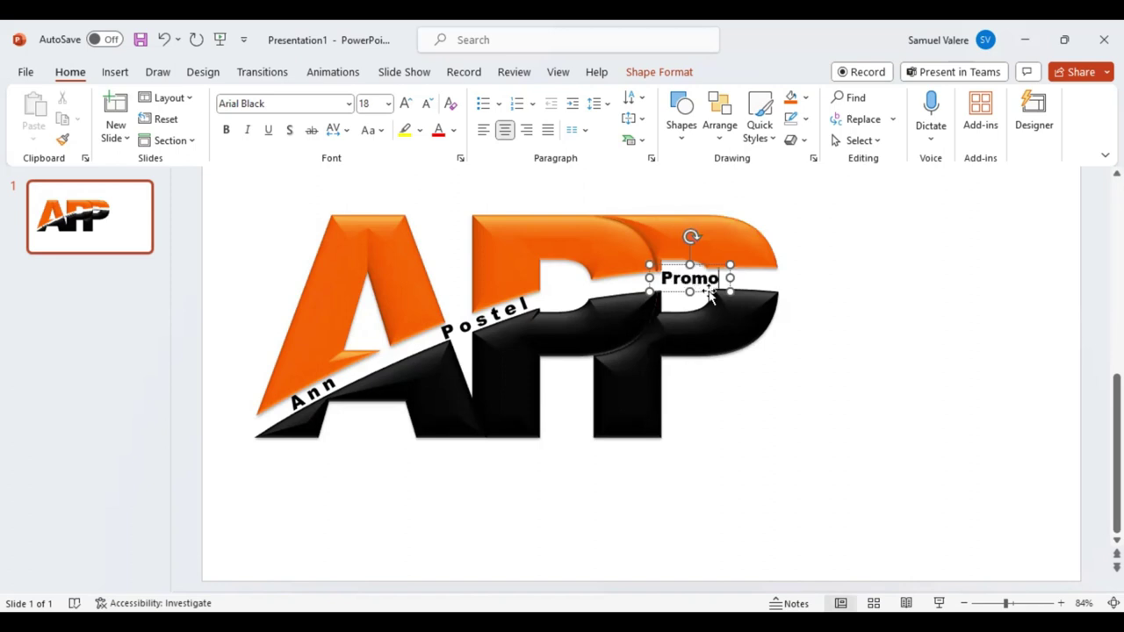
pyautogui.doubleClick(700, 281)
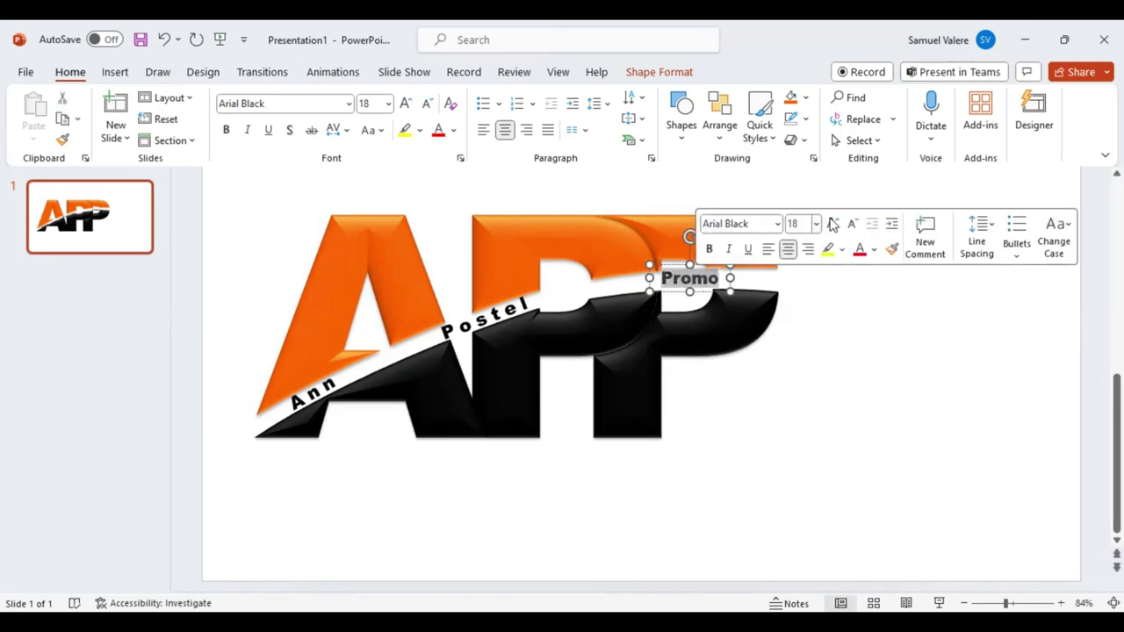
pyautogui.click(833, 224)
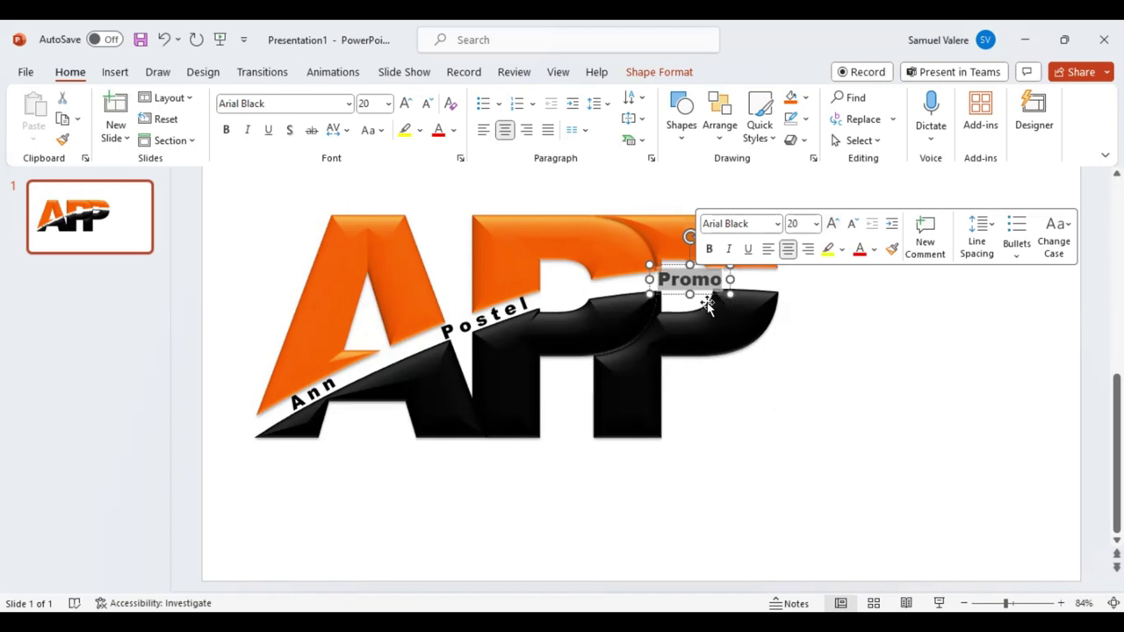
# Space Promo's letters Very Loose, widen and tilt it along the swoosh, then select all three labels.
pyautogui.click(348, 131)
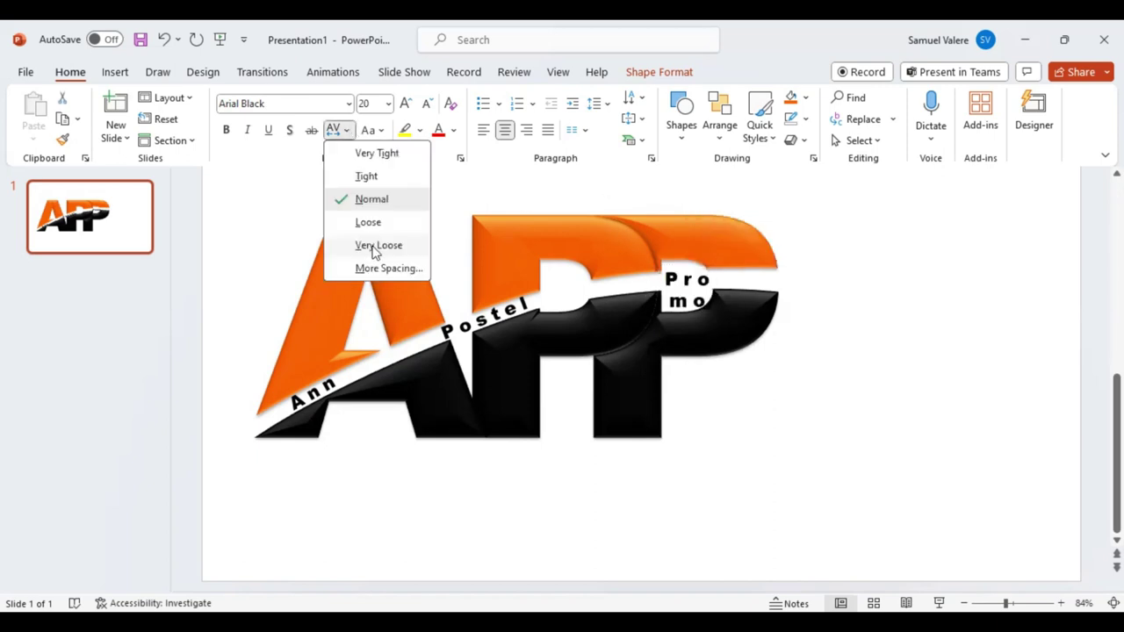
pyautogui.click(730, 288)
pyautogui.moveTo(736, 289); pyautogui.dragTo(745, 288)
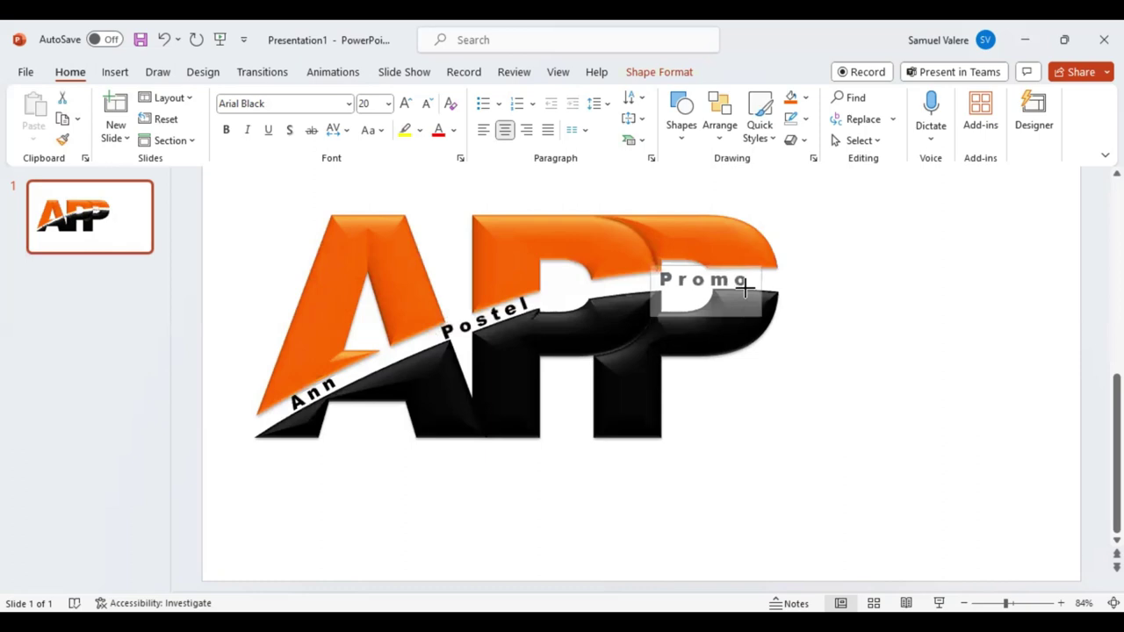
pyautogui.moveTo(690, 294); pyautogui.dragTo(678, 294)
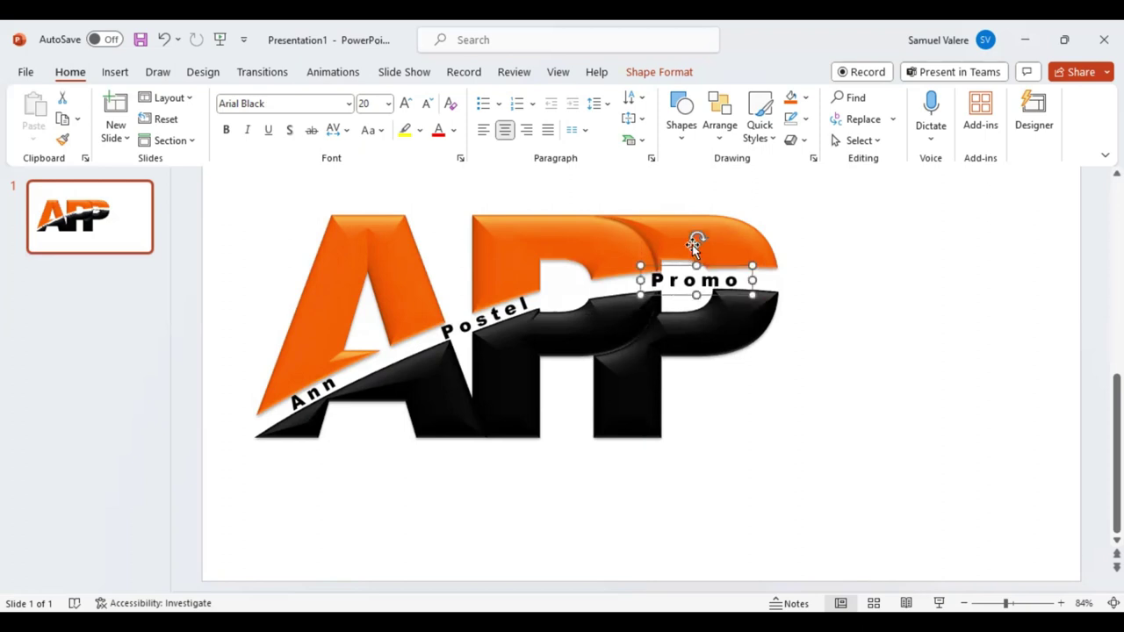
pyautogui.moveTo(695, 240); pyautogui.dragTo(694, 240)
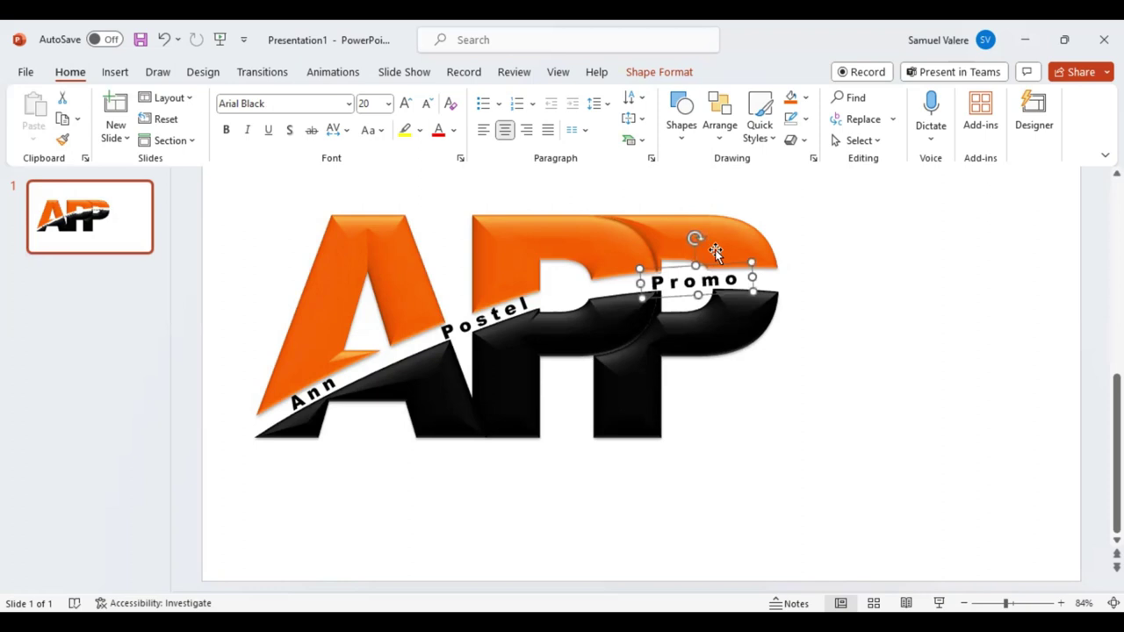
pyautogui.keyDown('shift'); pyautogui.click(496, 309); pyautogui.keyUp('shift')
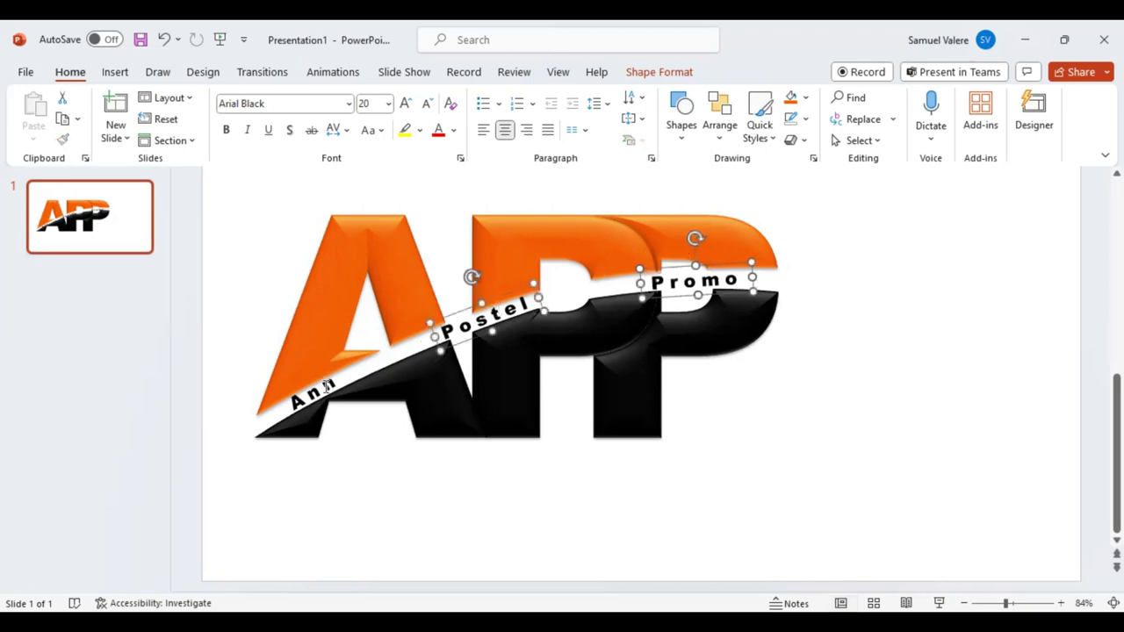
pyautogui.keyDown('shift'); pyautogui.click(326, 387); pyautogui.keyUp('shift')
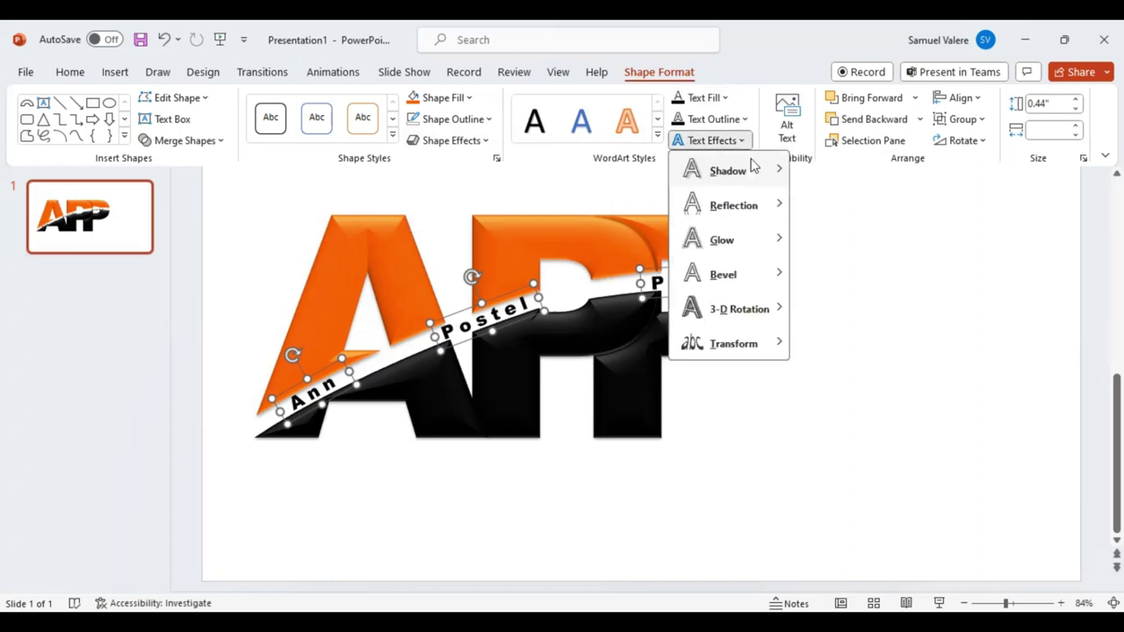
# Apply the Round bevel text effect to the three small captions along the swoosh.
pyautogui.moveTo(775, 218)
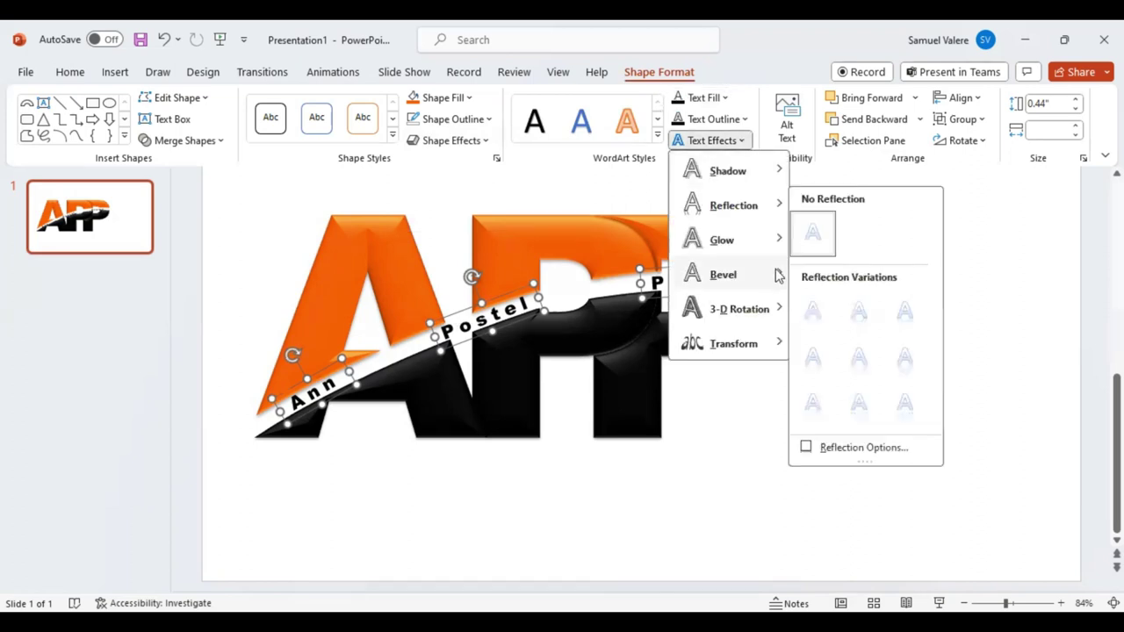
pyautogui.moveTo(779, 275)
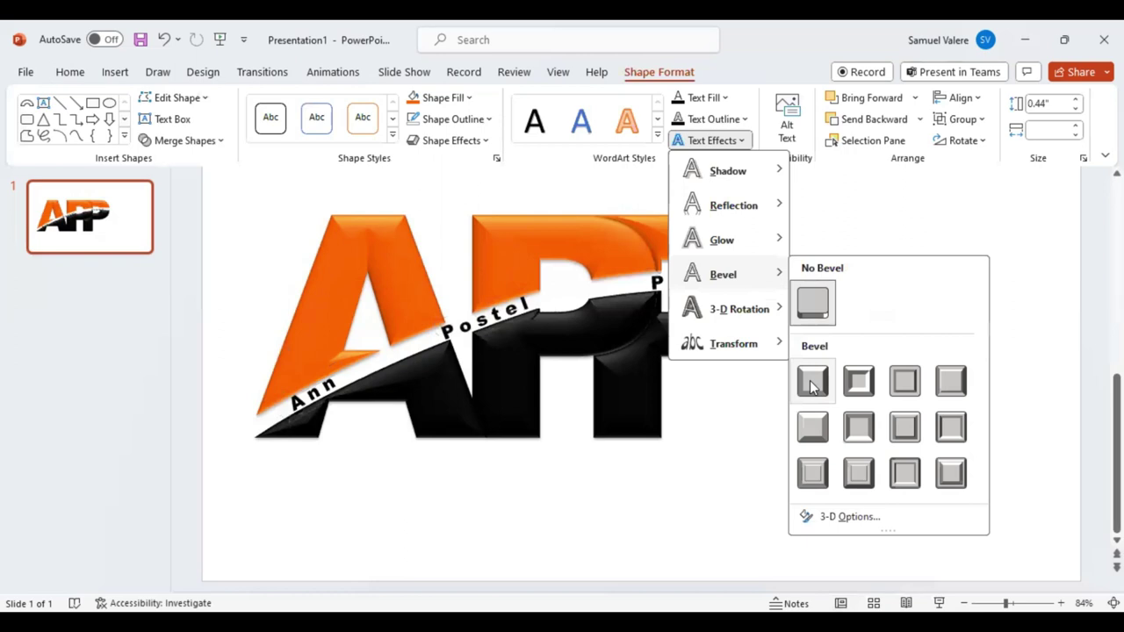
pyautogui.click(813, 382)
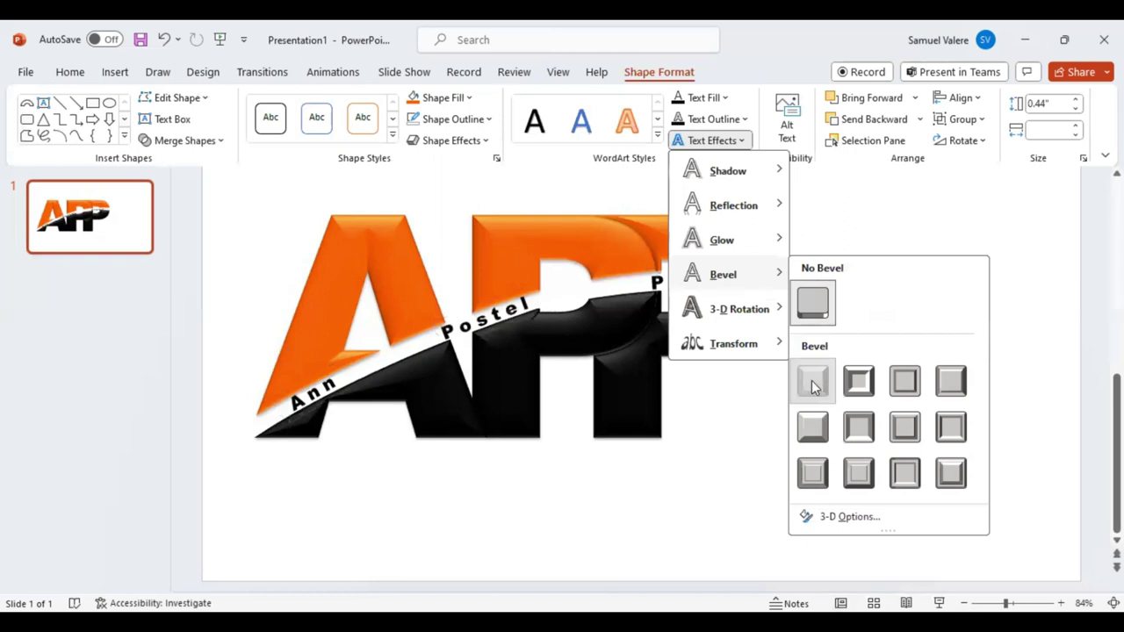
pyautogui.click(835, 418)
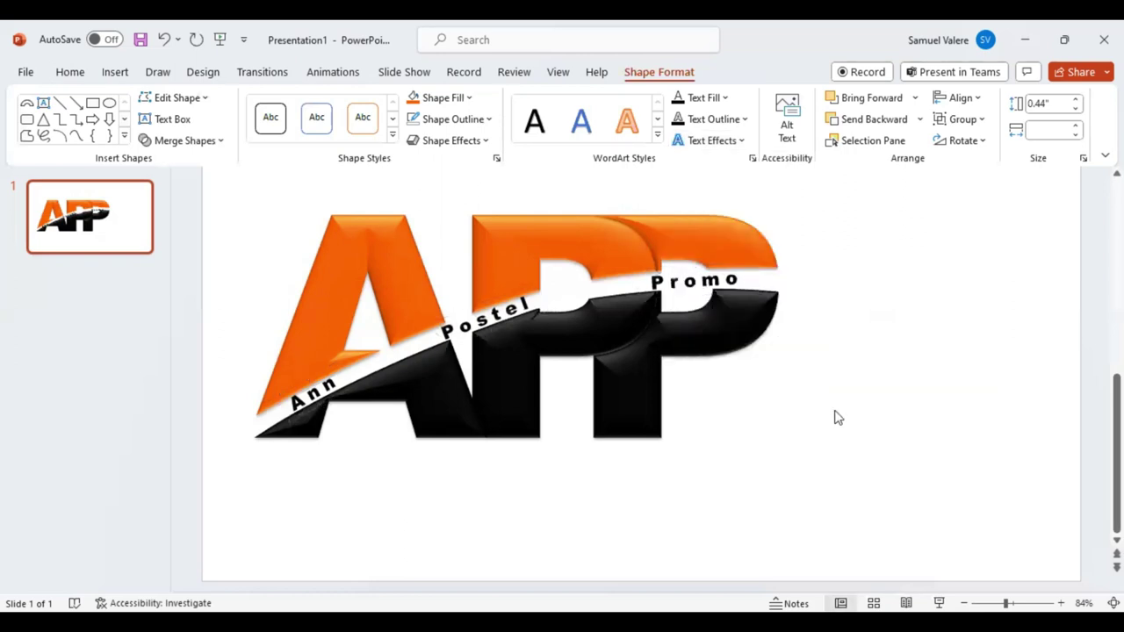
pyautogui.click(121, 74)
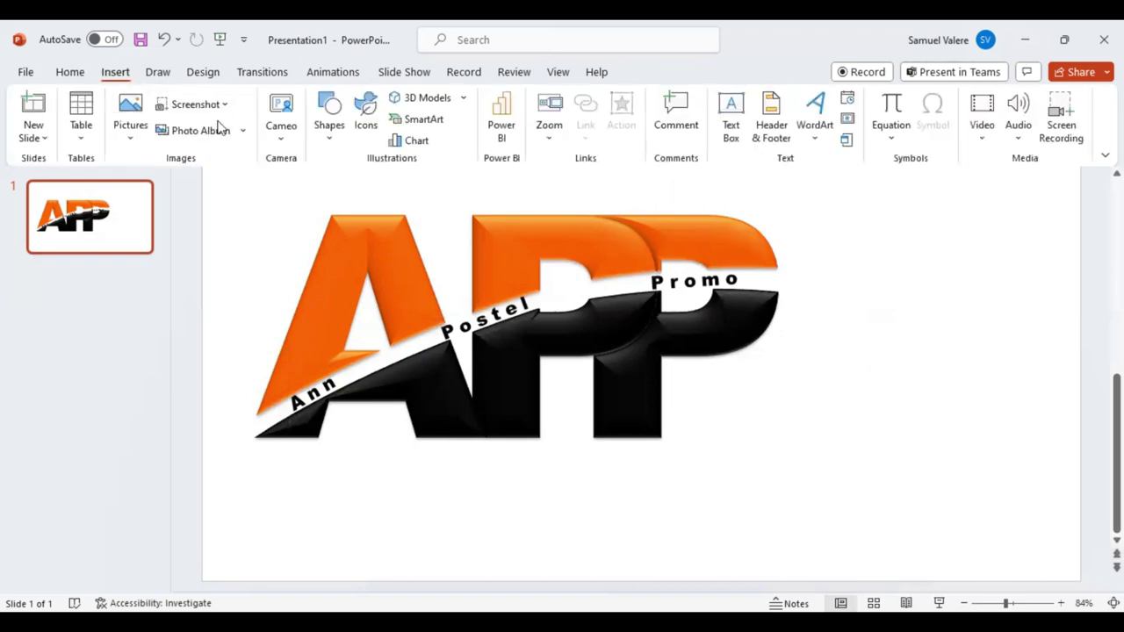
# Draw a long, thin right triangle below the logo.
pyautogui.click(331, 140)
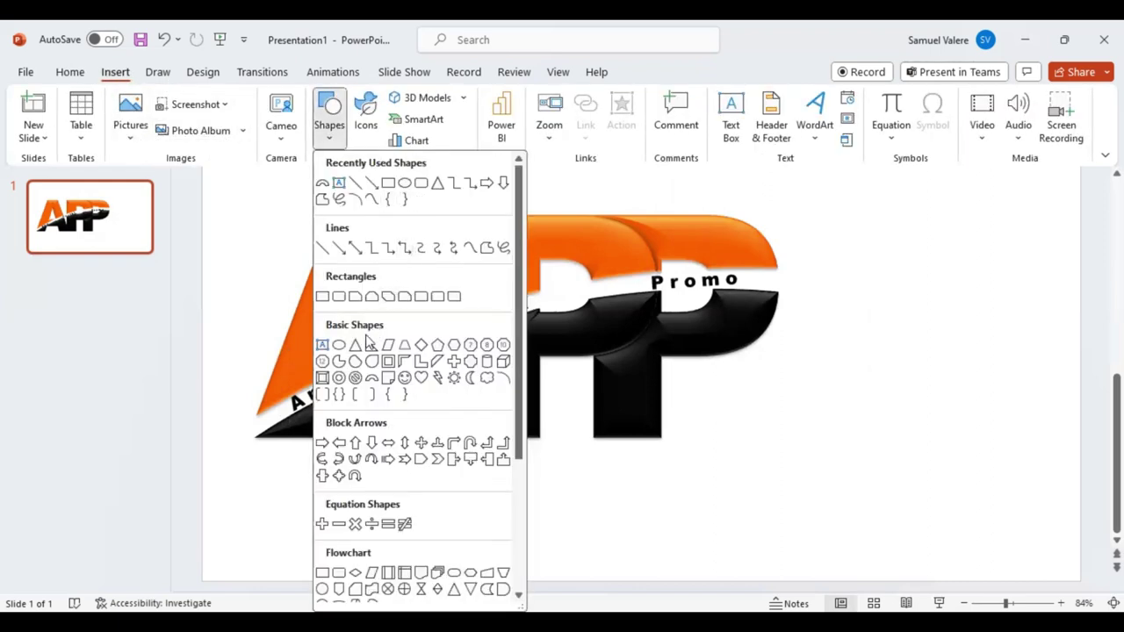
pyautogui.click(370, 351)
pyautogui.moveTo(430, 467)
pyautogui.mouseDown()
pyautogui.moveTo(379, 487)
pyautogui.moveTo(368, 471)
pyautogui.mouseUp()
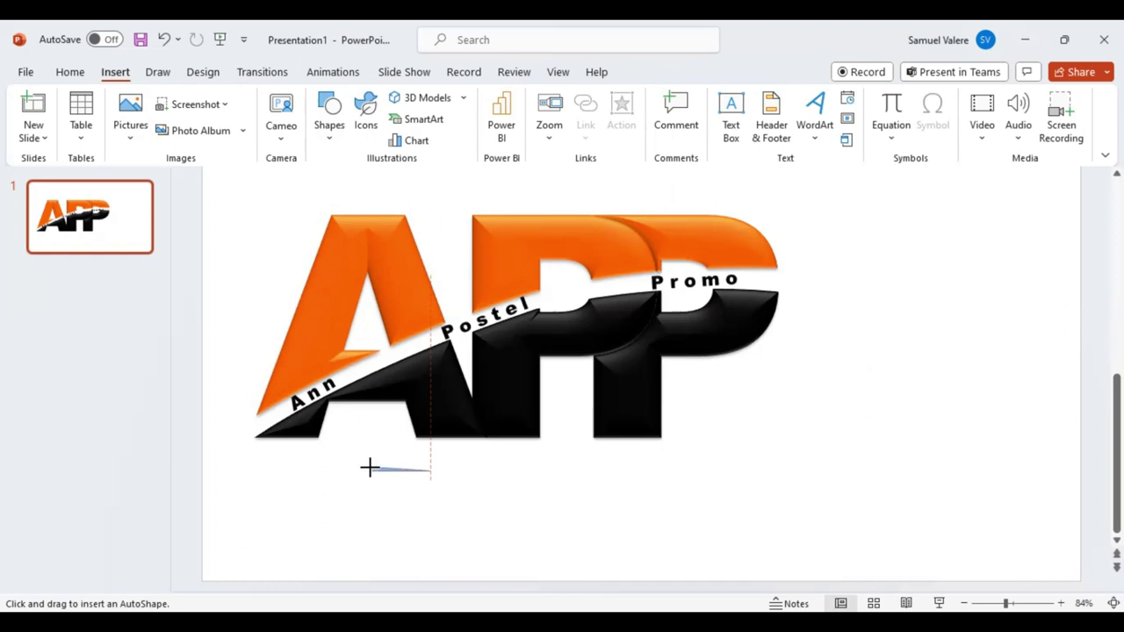
pyautogui.moveTo(369, 467); pyautogui.dragTo(368, 469)
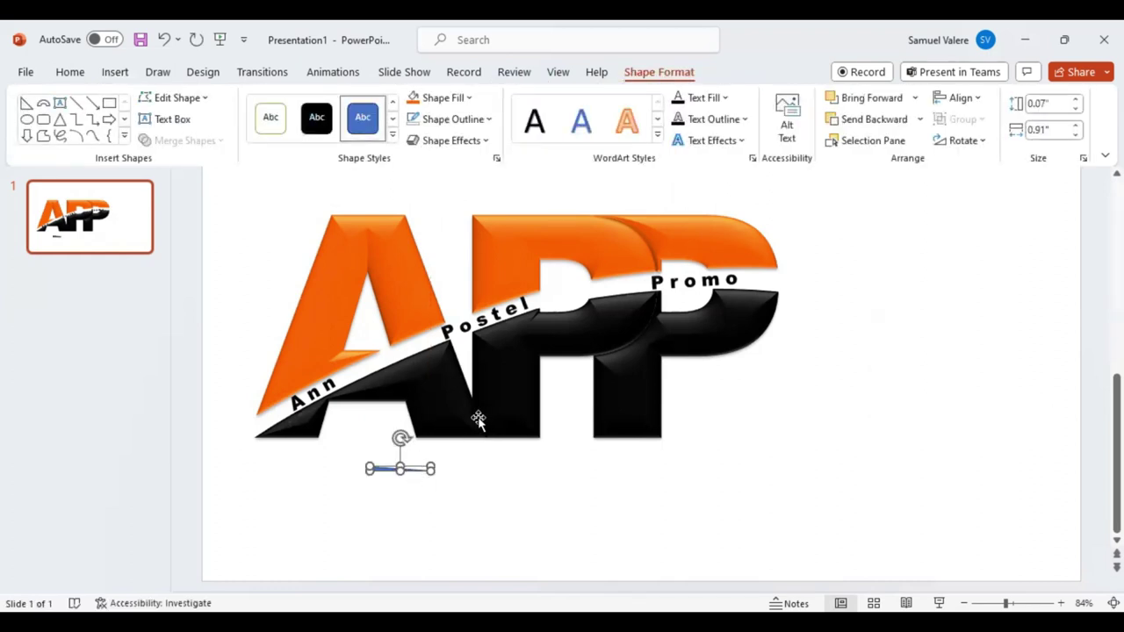
# Duplicate the triangle, then rotate and place the copy at the A's lower-left tip, extending the swoosh.
pyautogui.press('Right')
pyautogui.press('Down')
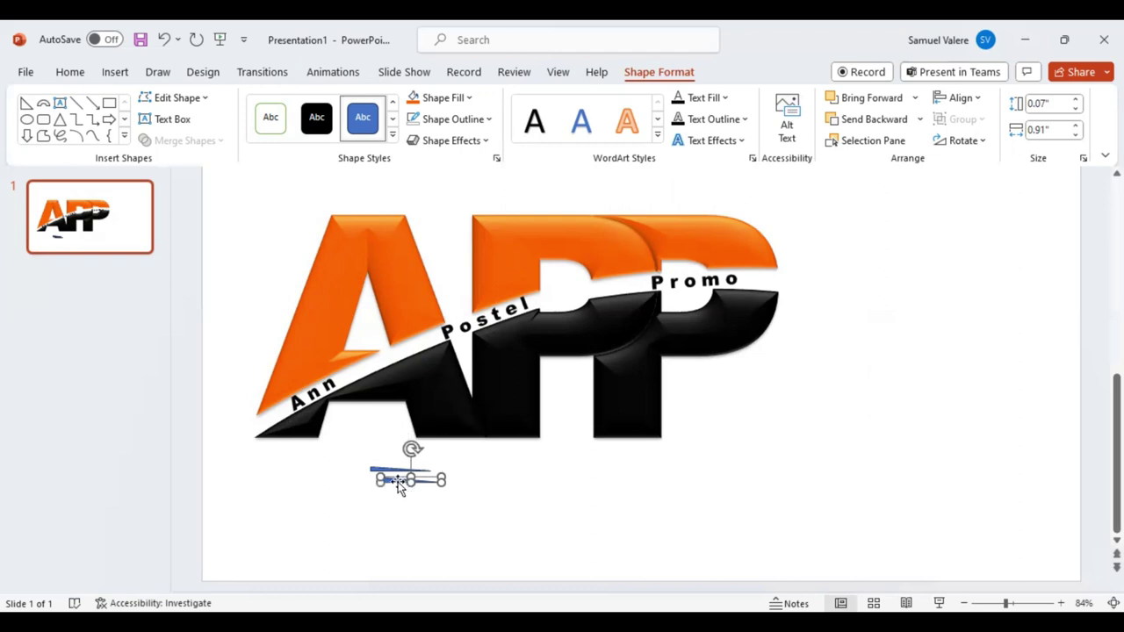
pyautogui.moveTo(381, 480)
pyautogui.mouseDown()
pyautogui.moveTo(304, 482)
pyautogui.moveTo(255, 468)
pyautogui.mouseUp()
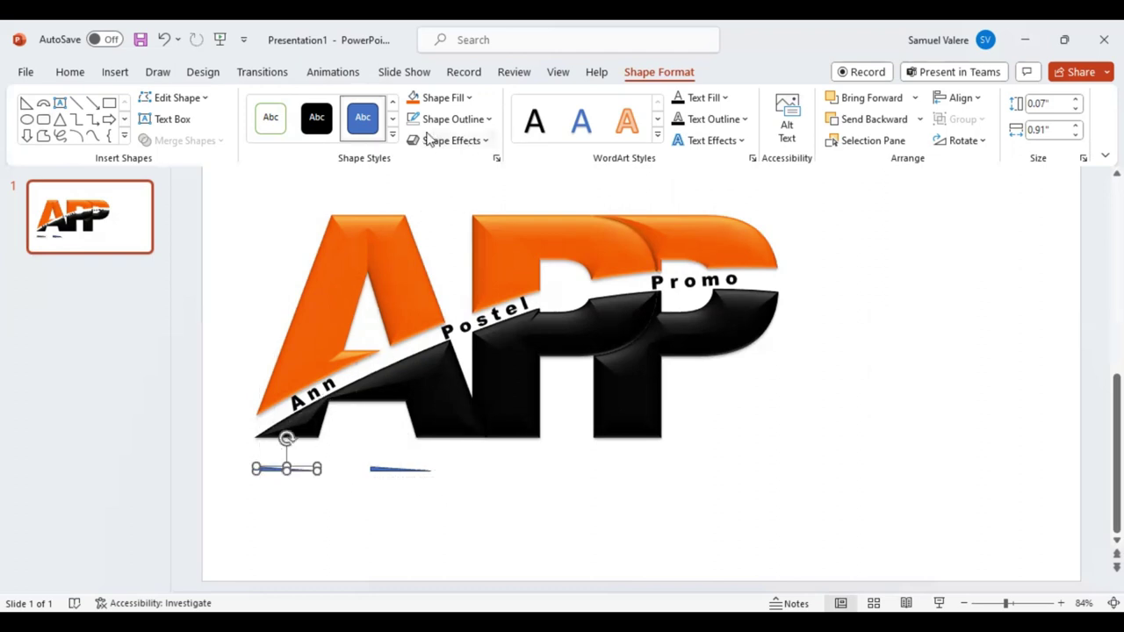
pyautogui.moveTo(287, 439)
pyautogui.mouseDown()
pyautogui.moveTo(329, 490)
pyautogui.moveTo(331, 523)
pyautogui.moveTo(303, 521)
pyautogui.mouseUp()
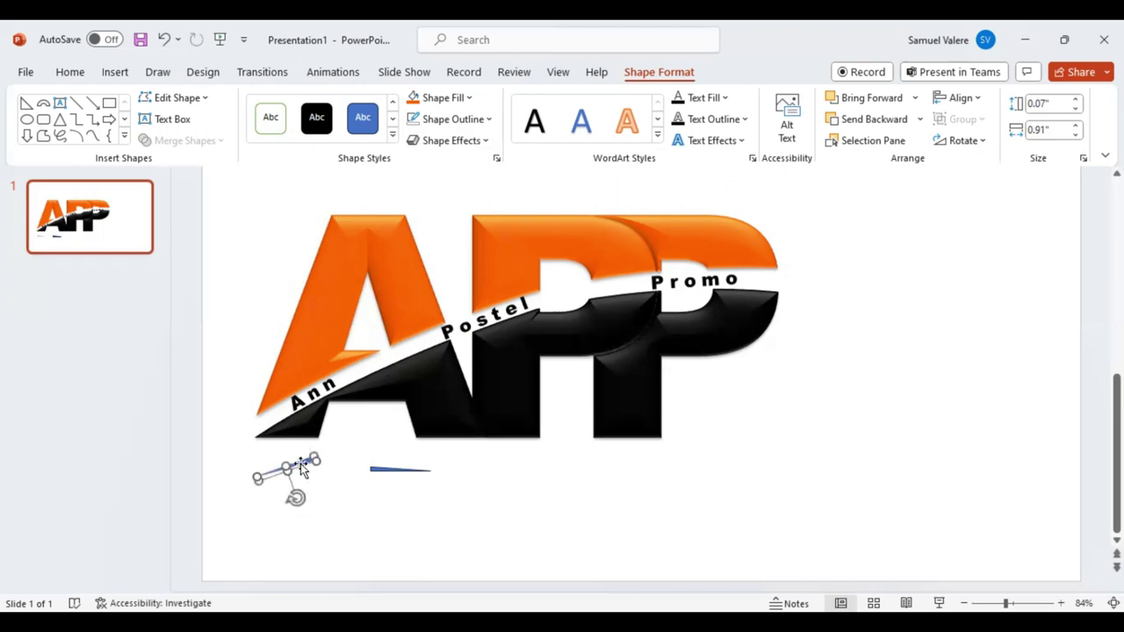
pyautogui.moveTo(300, 463)
pyautogui.mouseDown()
pyautogui.moveTo(266, 433)
pyautogui.moveTo(271, 461)
pyautogui.mouseUp()
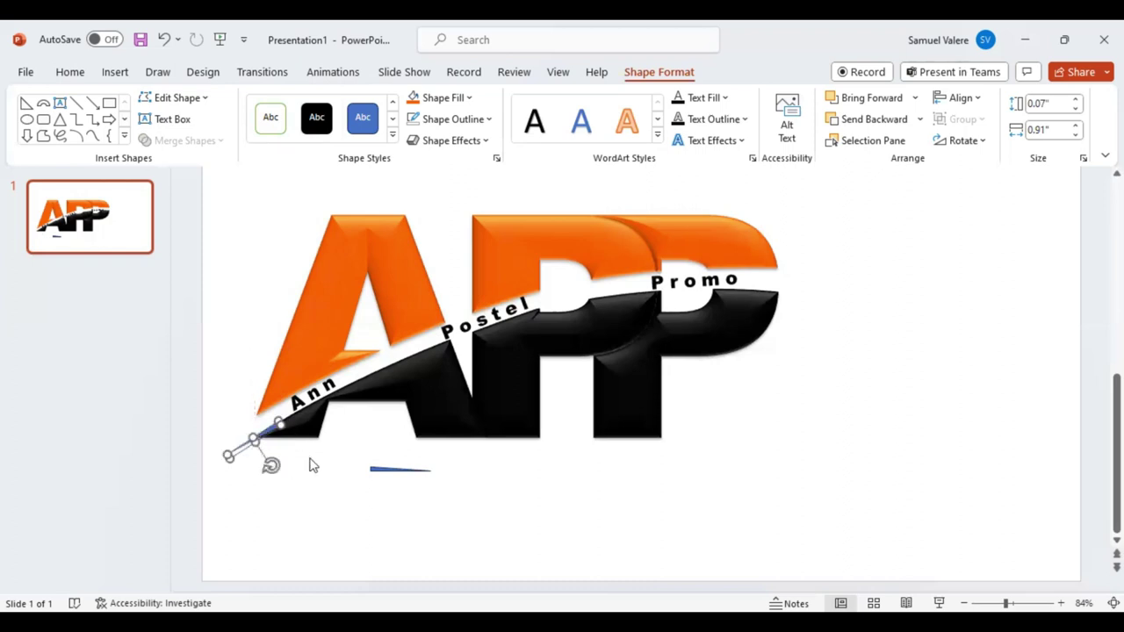
pyautogui.click(291, 482)
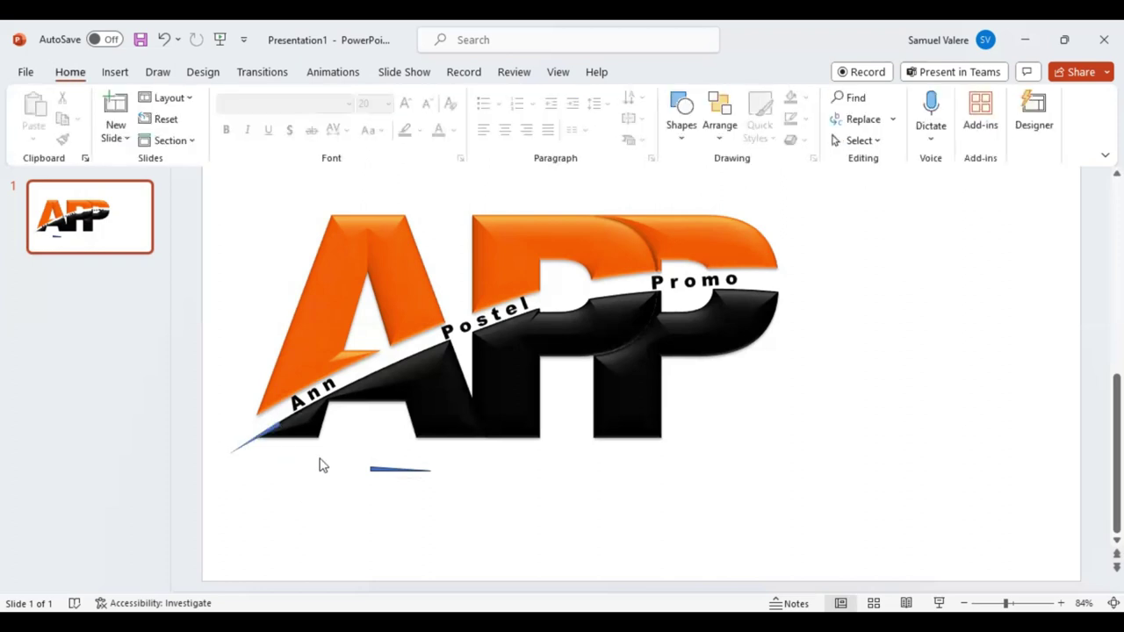
pyautogui.click(273, 428)
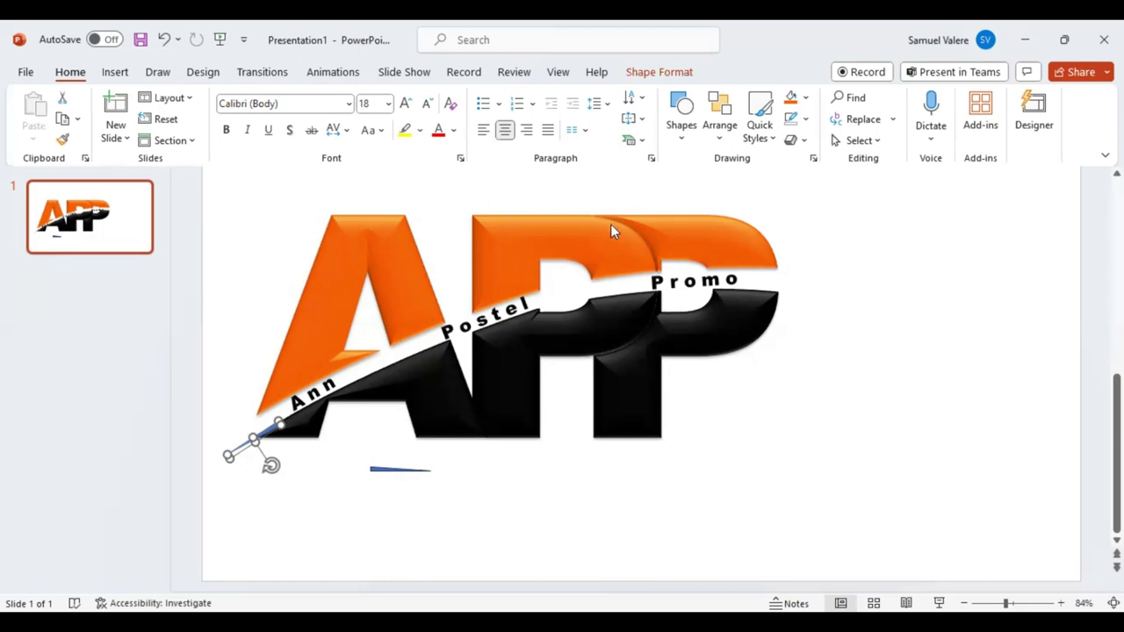
# Fill the thin slanted line at the logo's lower left with black.
pyautogui.click(657, 75)
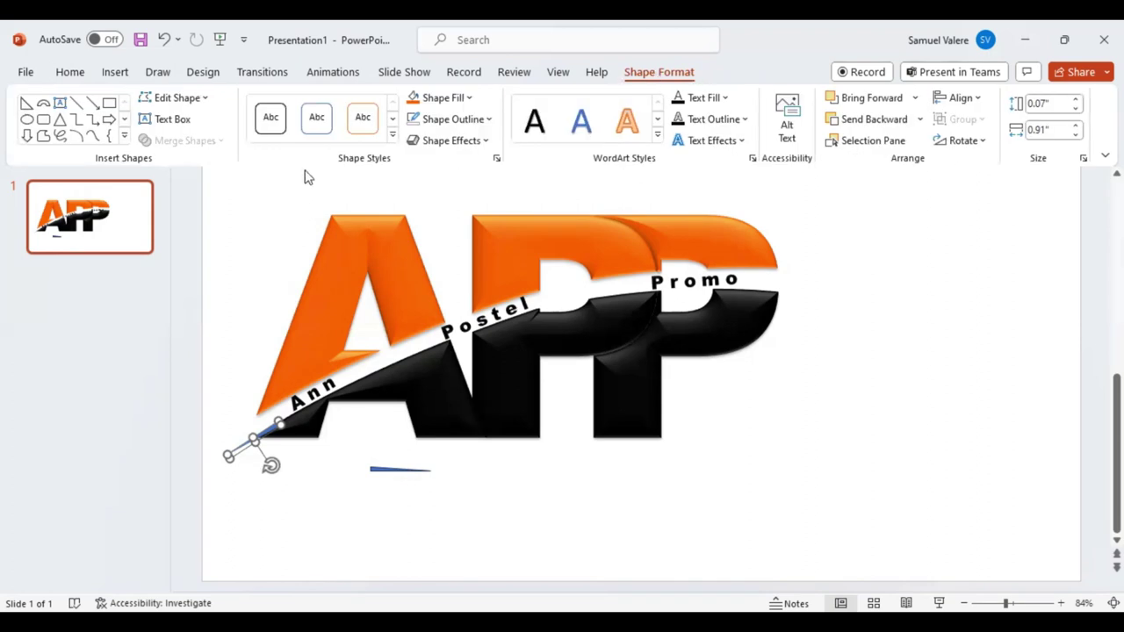
pyautogui.click(470, 98)
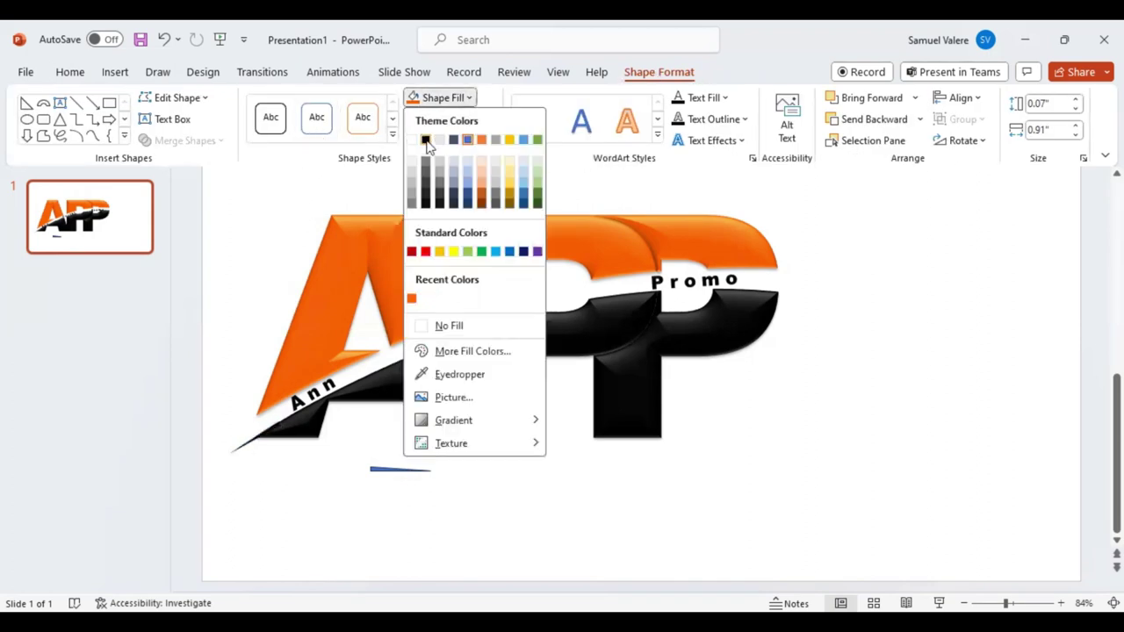
pyautogui.click(426, 141)
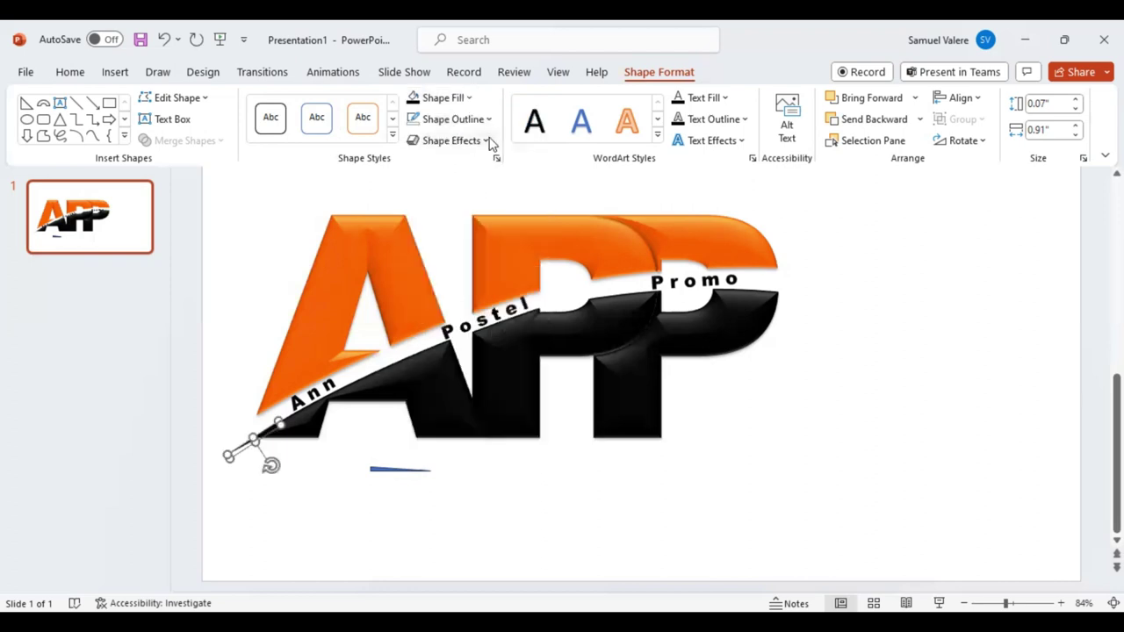
# Apply the second preset 3-D bevel effect to the thin line.
pyautogui.click(488, 142)
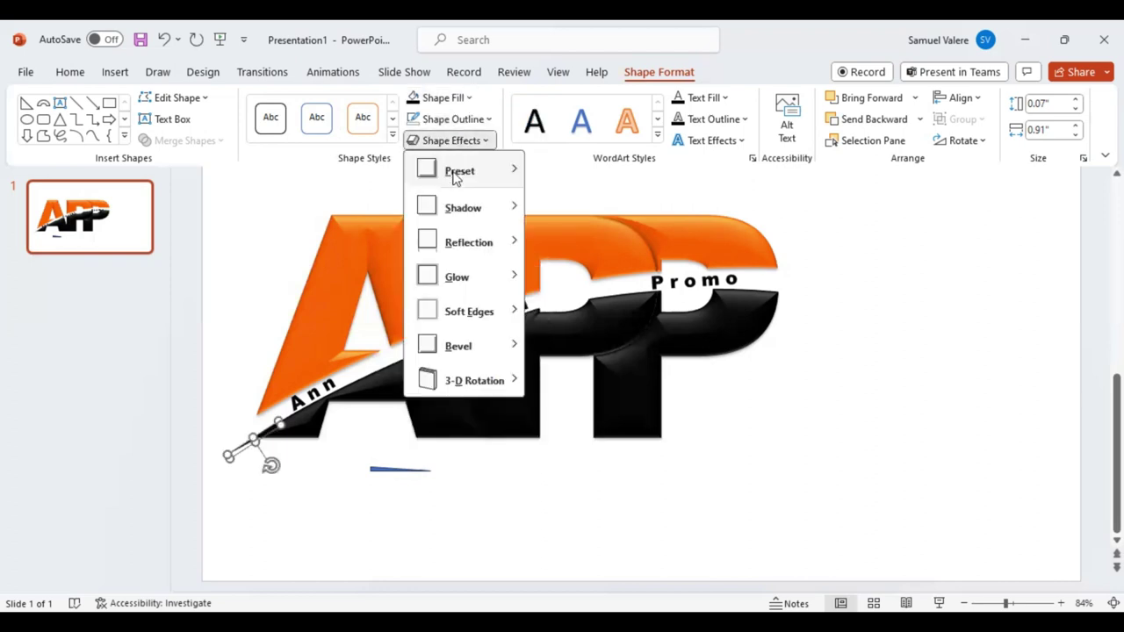
pyautogui.click(509, 171)
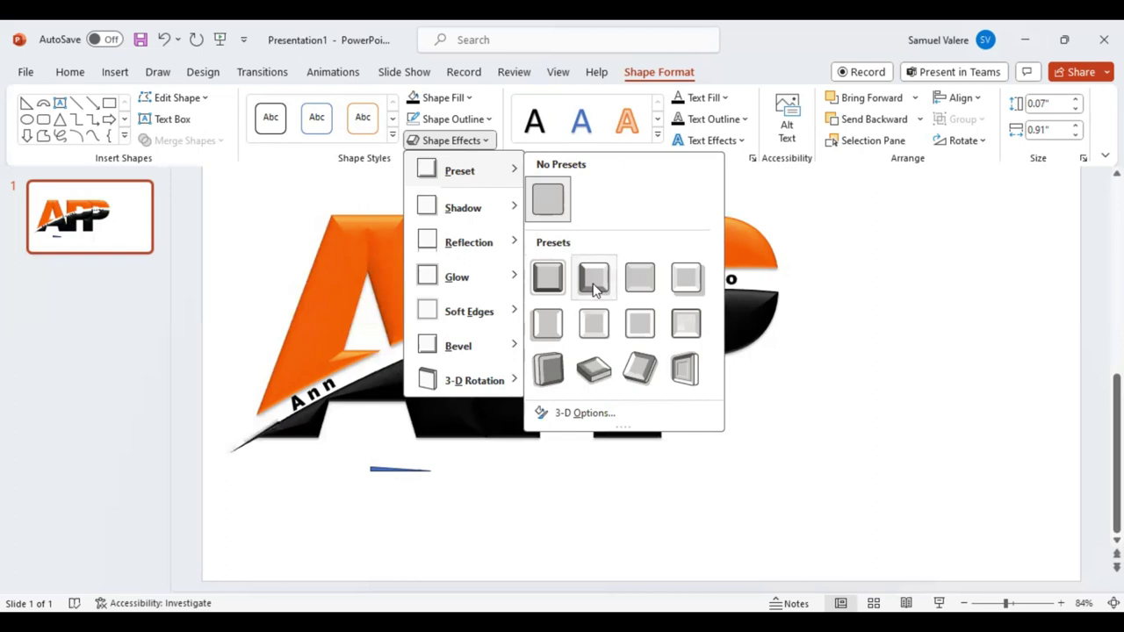
pyautogui.click(593, 287)
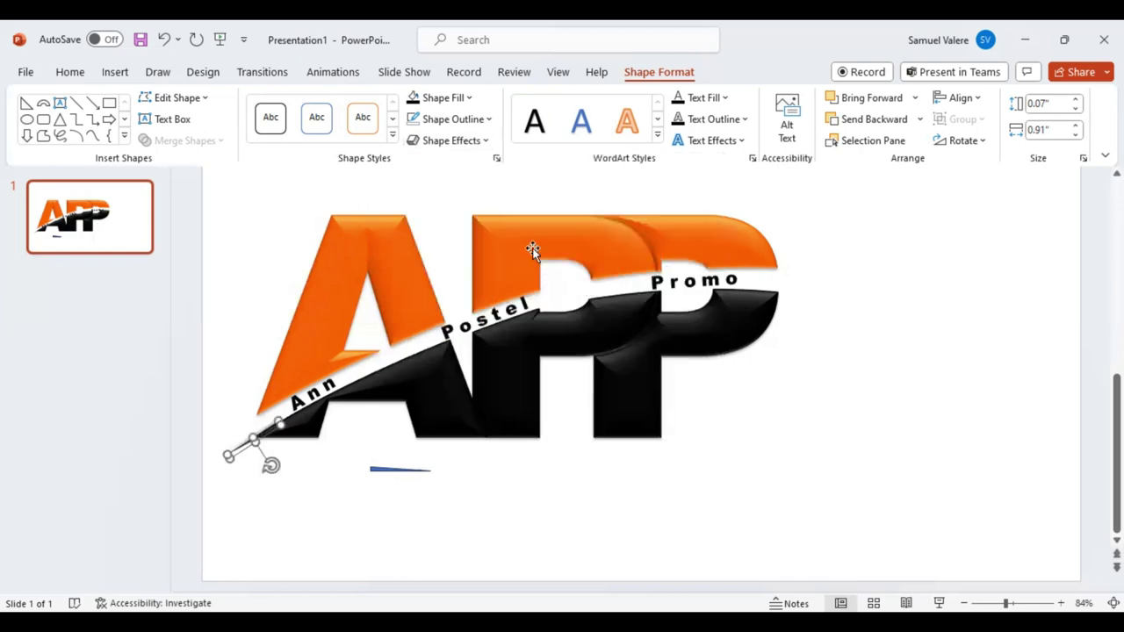
# In 3-D Options, set the top bevel to 30 pt wide by 6 pt high and the bottom bevel to 25 pt wide.
pyautogui.click(487, 145)
pyautogui.moveTo(515, 347)
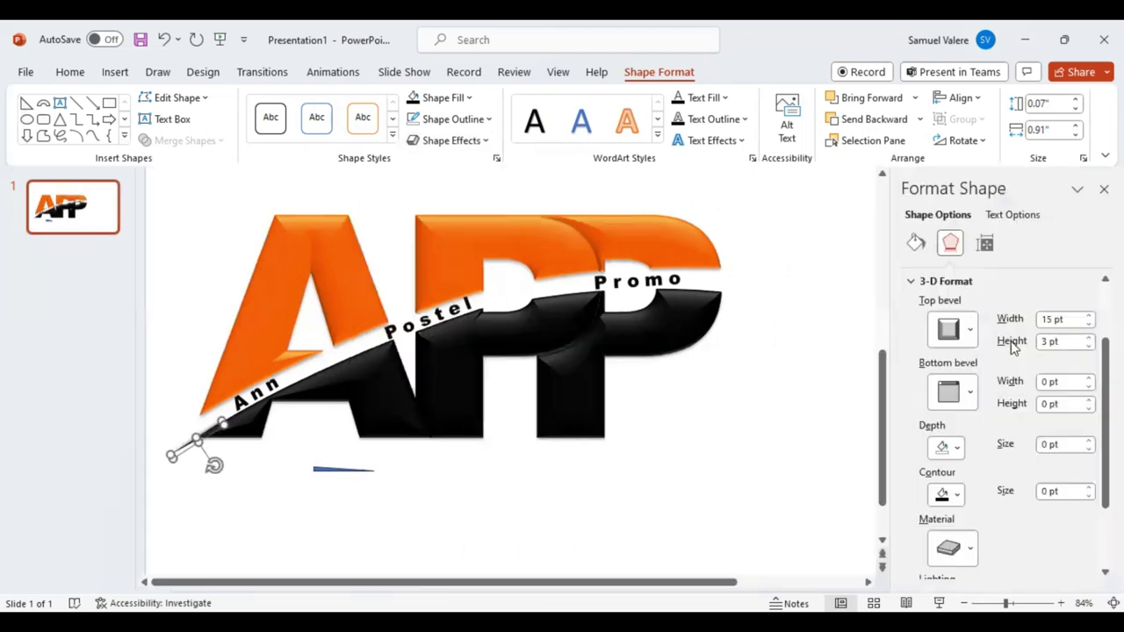
pyautogui.doubleClick(1039, 321)
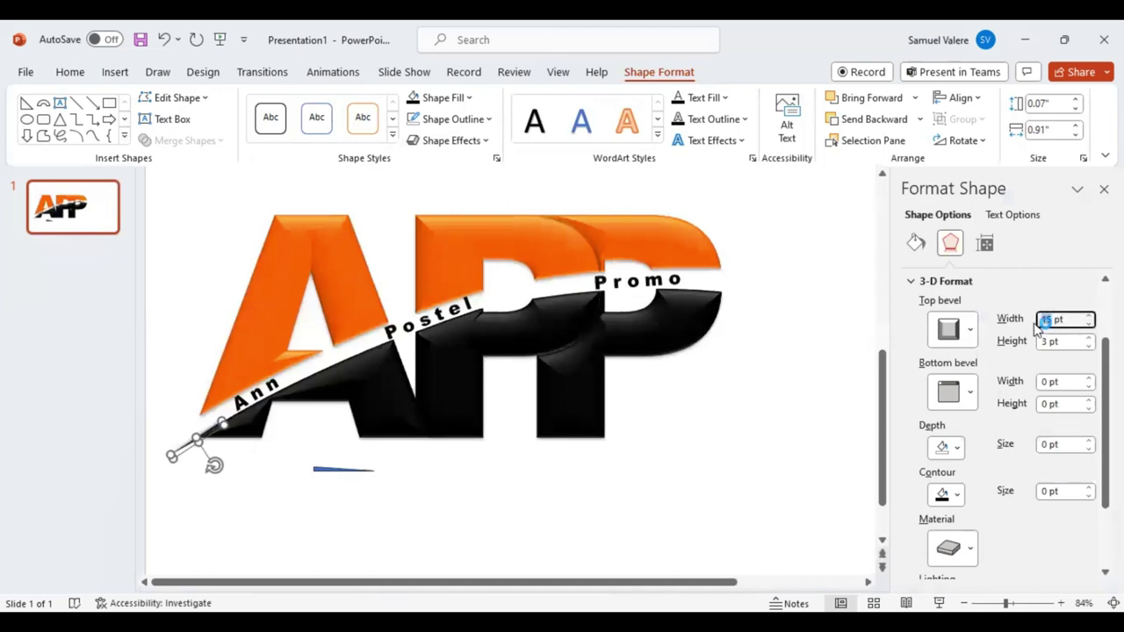
pyautogui.write('30')
pyautogui.press('Tab')
pyautogui.write('6')
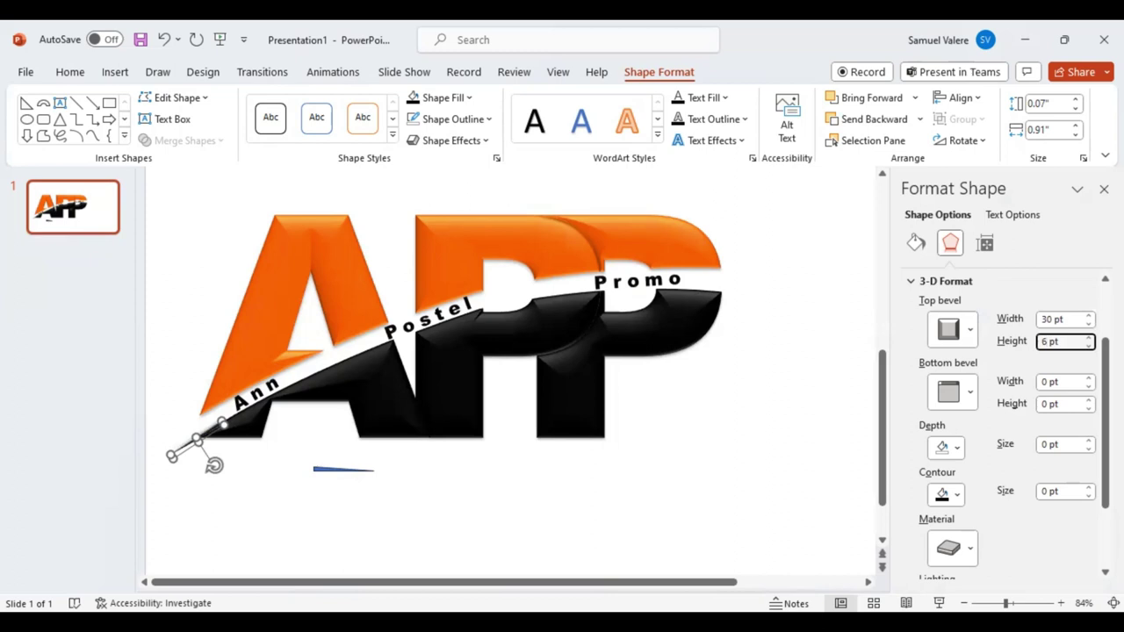
pyautogui.press('Tab')
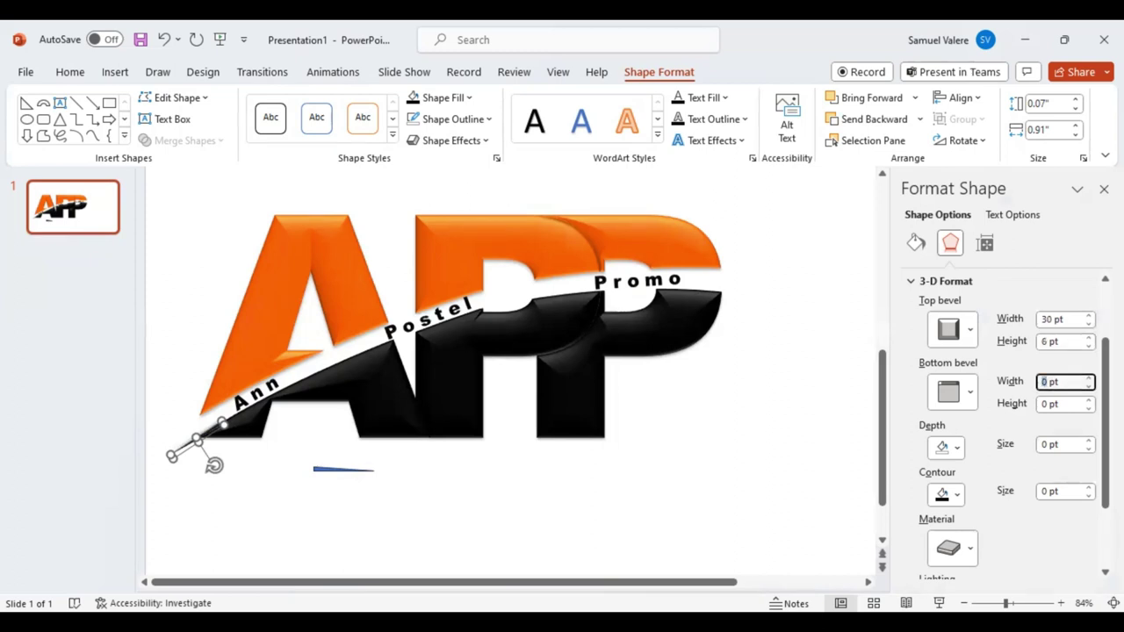
pyautogui.write('25')
pyautogui.press('Tab')
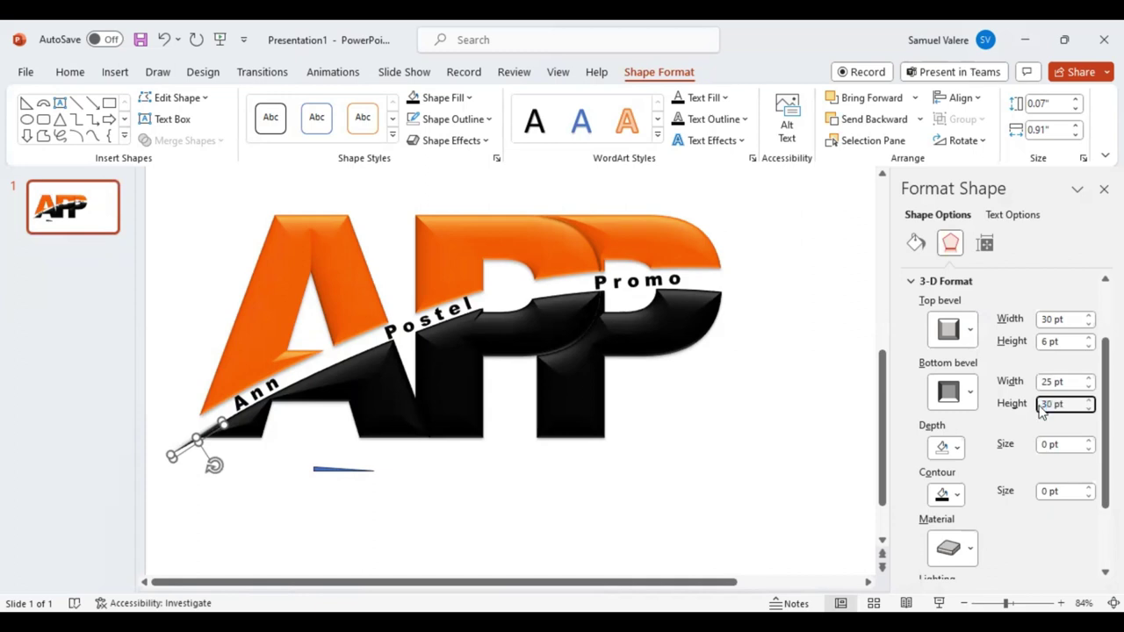
# Close the Format Shape pane and ungroup the APP logo into separate shapes.
pyautogui.click(1103, 189)
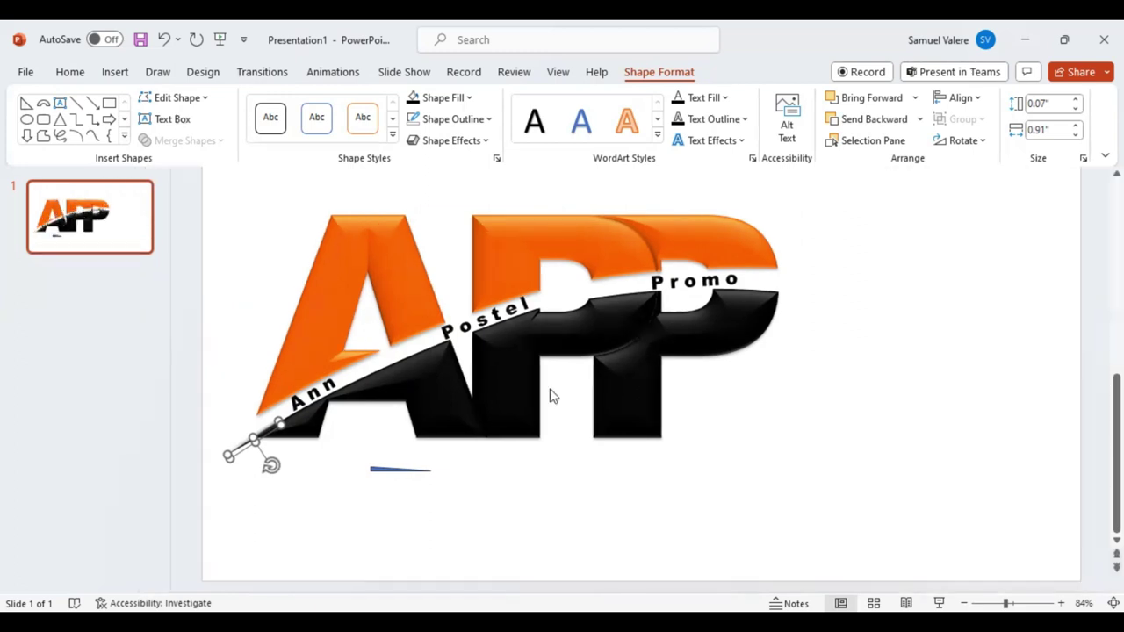
pyautogui.click(358, 397)
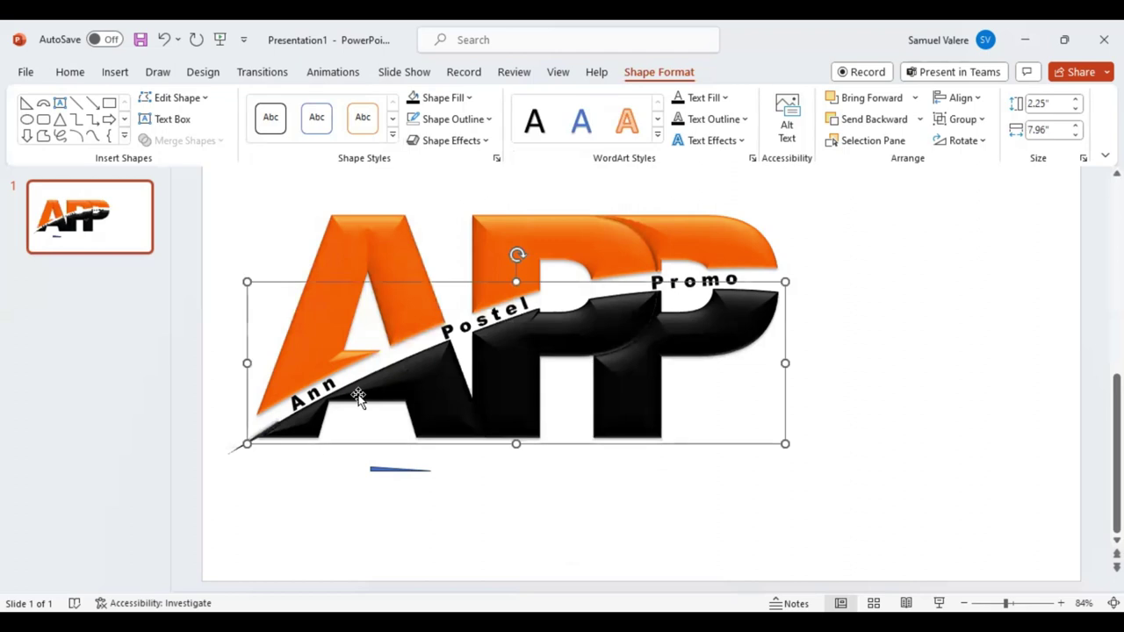
pyautogui.press('Tab')
pyautogui.click(312, 454)
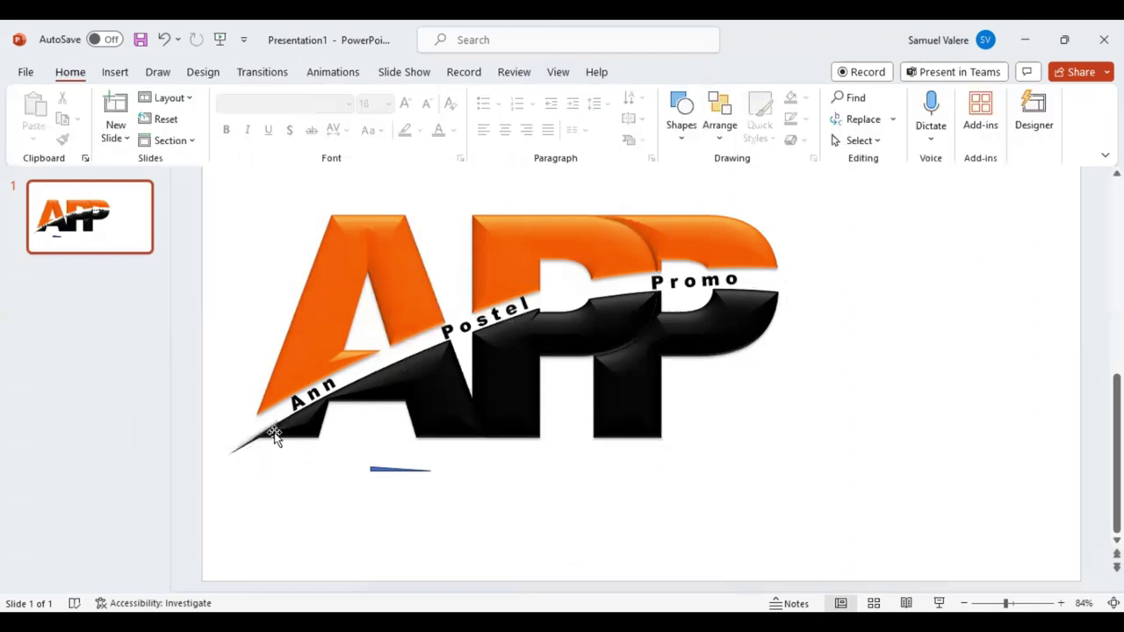
pyautogui.click(275, 436)
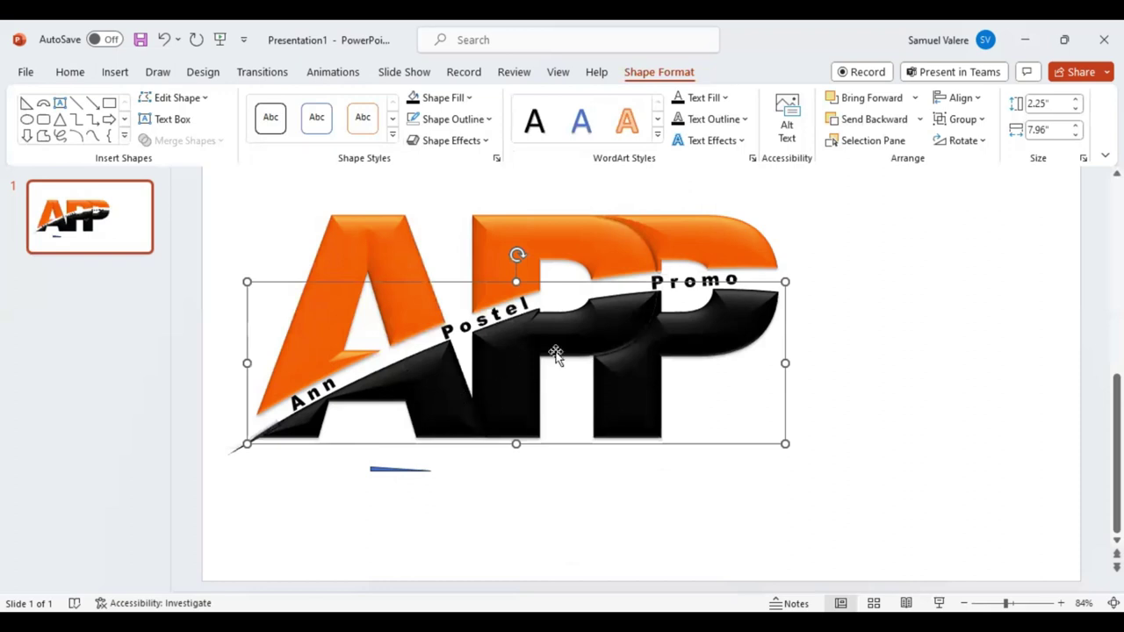
pyautogui.click(980, 120)
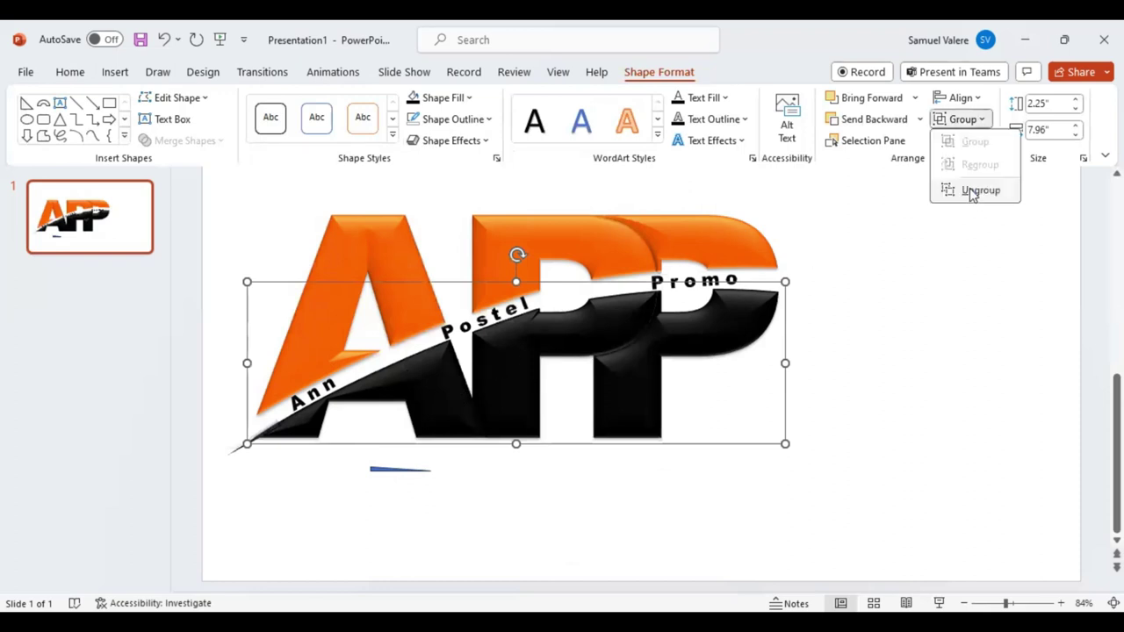
pyautogui.click(974, 191)
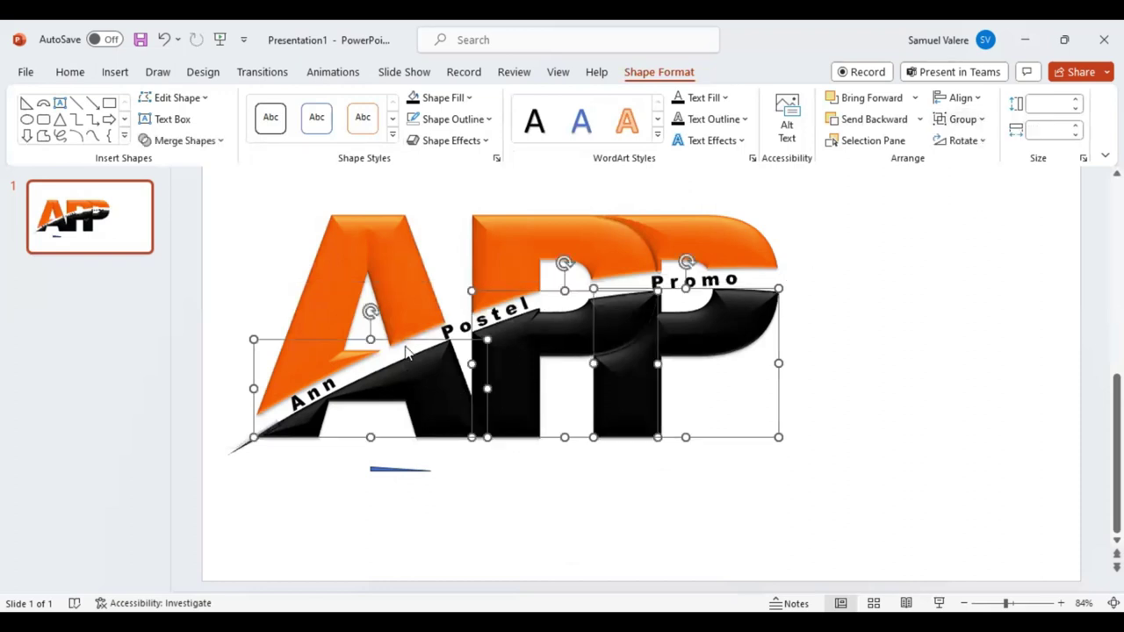
# Select the thin line together with the black A and open Merge Shapes.
pyautogui.click(251, 477)
pyautogui.click(253, 441)
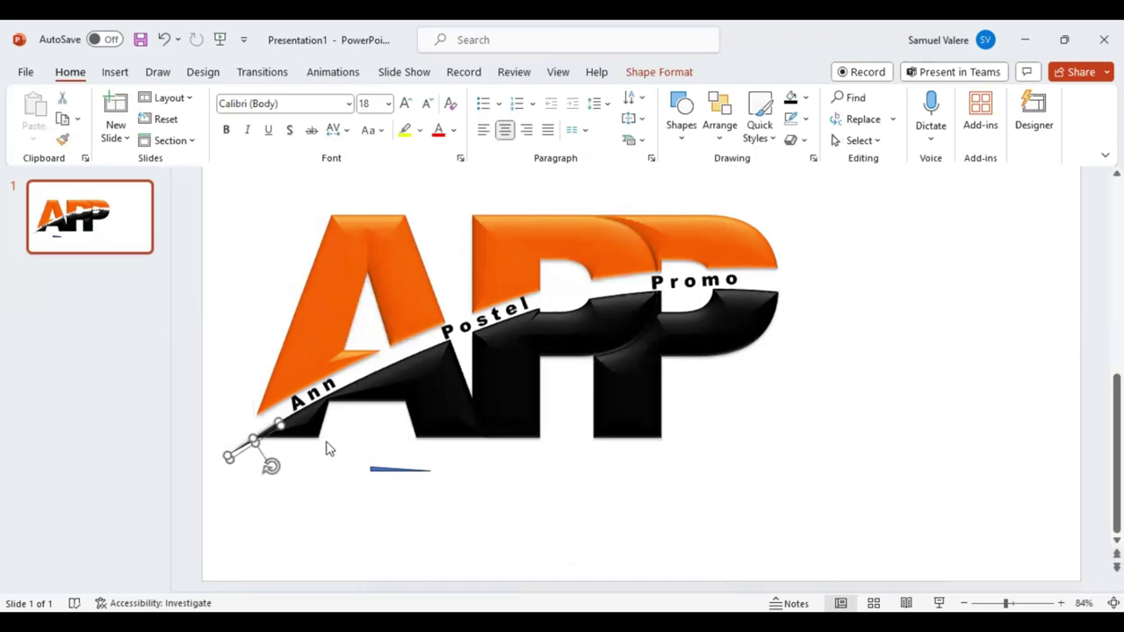
pyautogui.keyDown('shift'); pyautogui.click(391, 396); pyautogui.keyUp('shift')
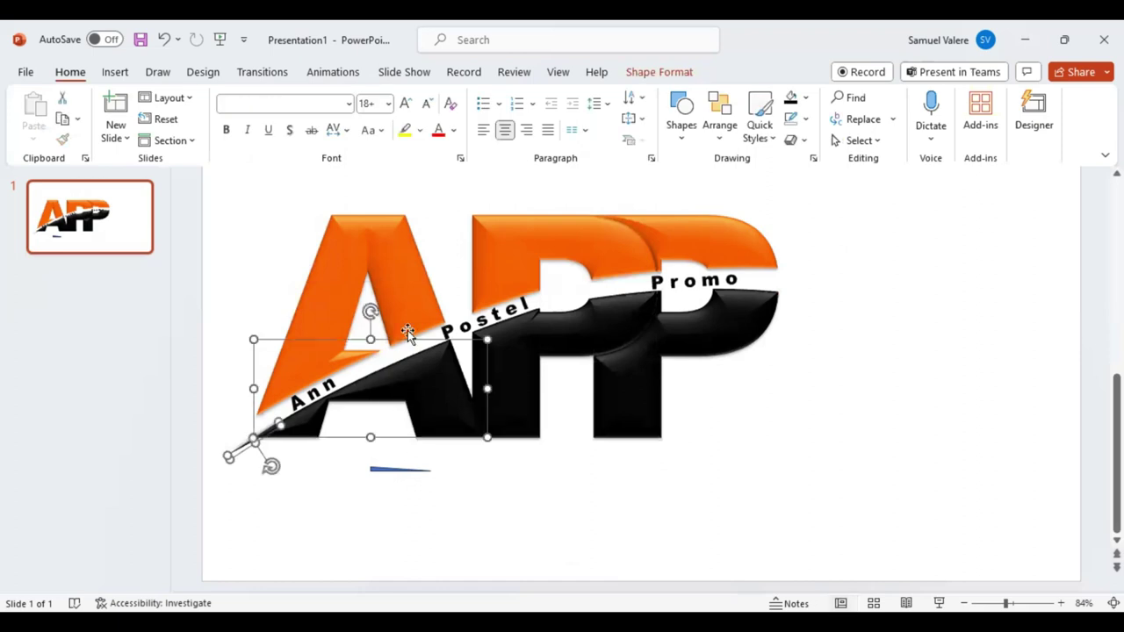
pyautogui.click(661, 73)
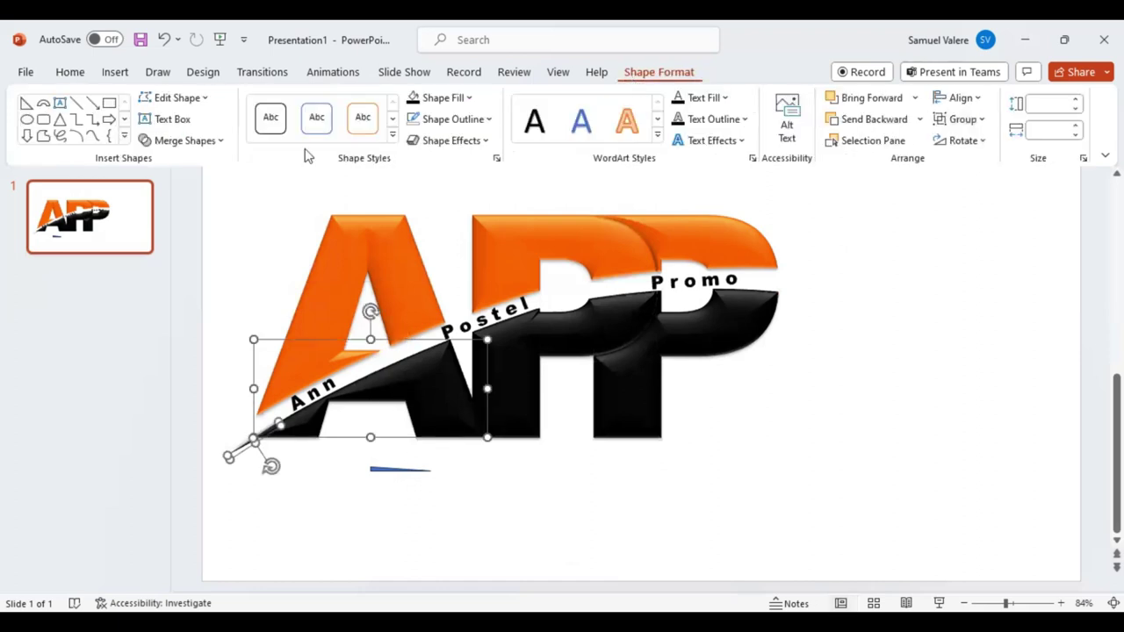
pyautogui.click(221, 142)
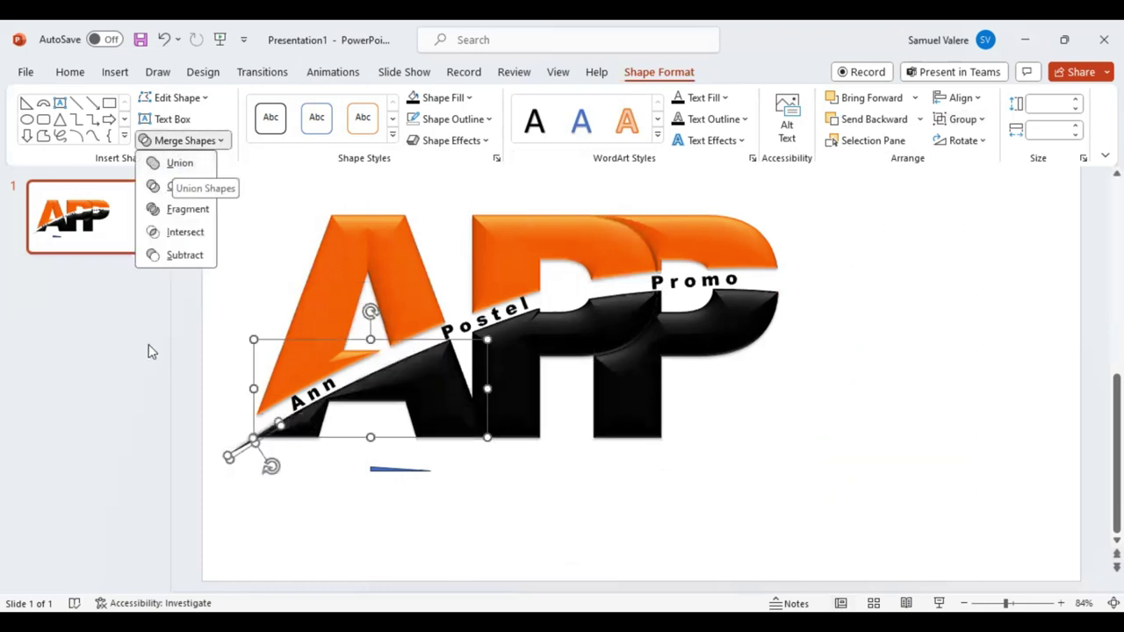
# Rotate the thin line slightly, then reselect it with the A for merging.
pyautogui.click(252, 440)
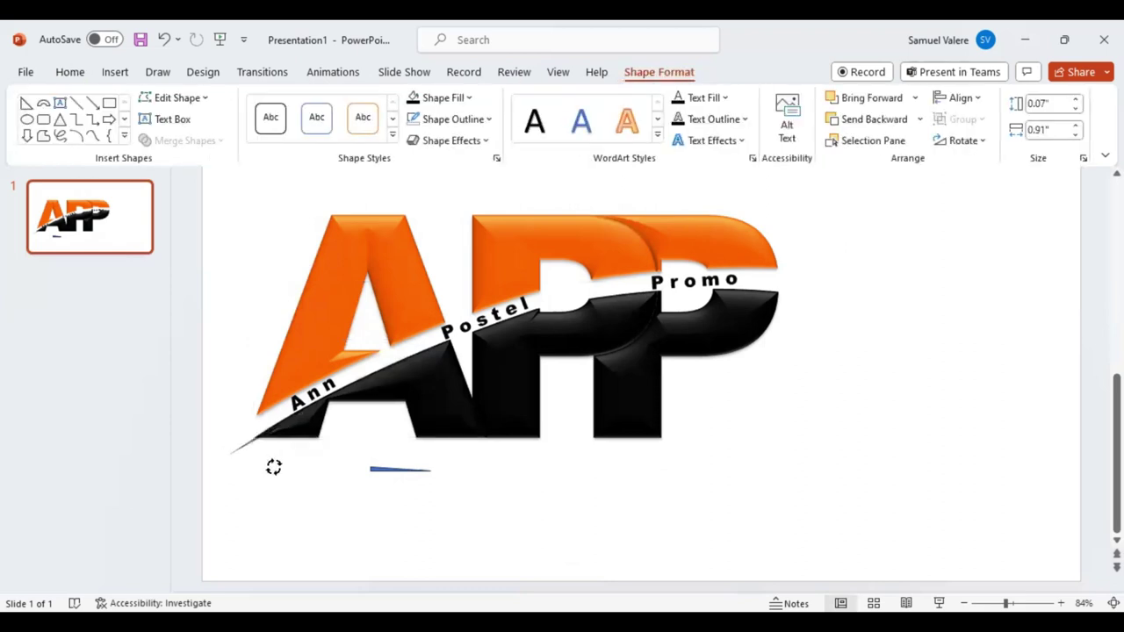
pyautogui.moveTo(272, 467); pyautogui.dragTo(279, 470)
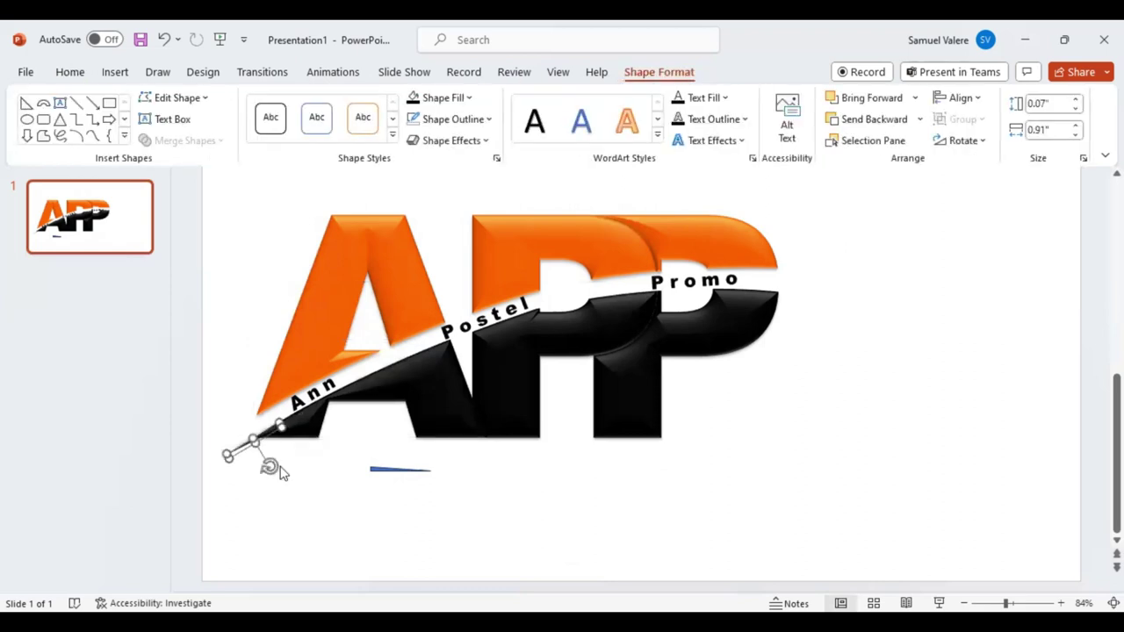
pyautogui.keyDown('shift'); pyautogui.click(421, 407); pyautogui.keyUp('shift')
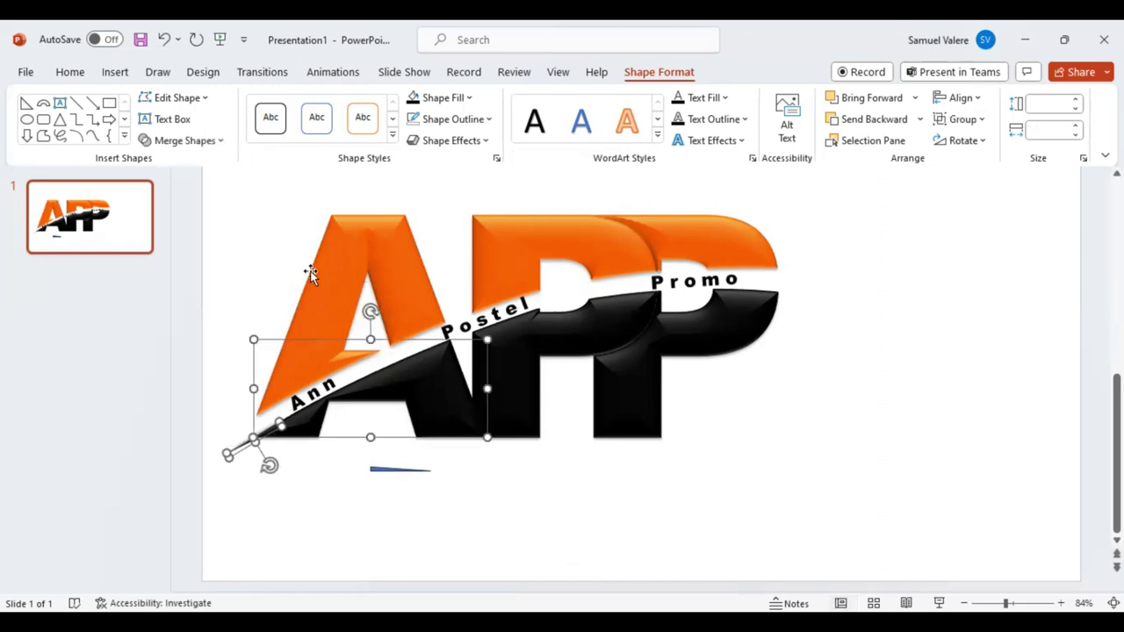
pyautogui.click(223, 145)
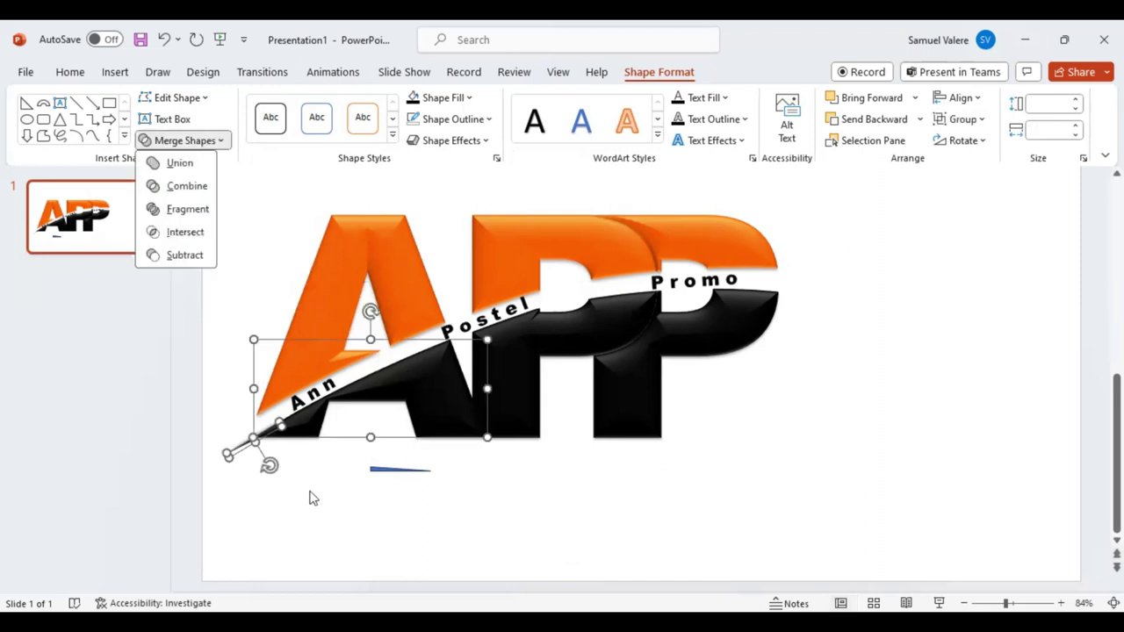
pyautogui.click(257, 487)
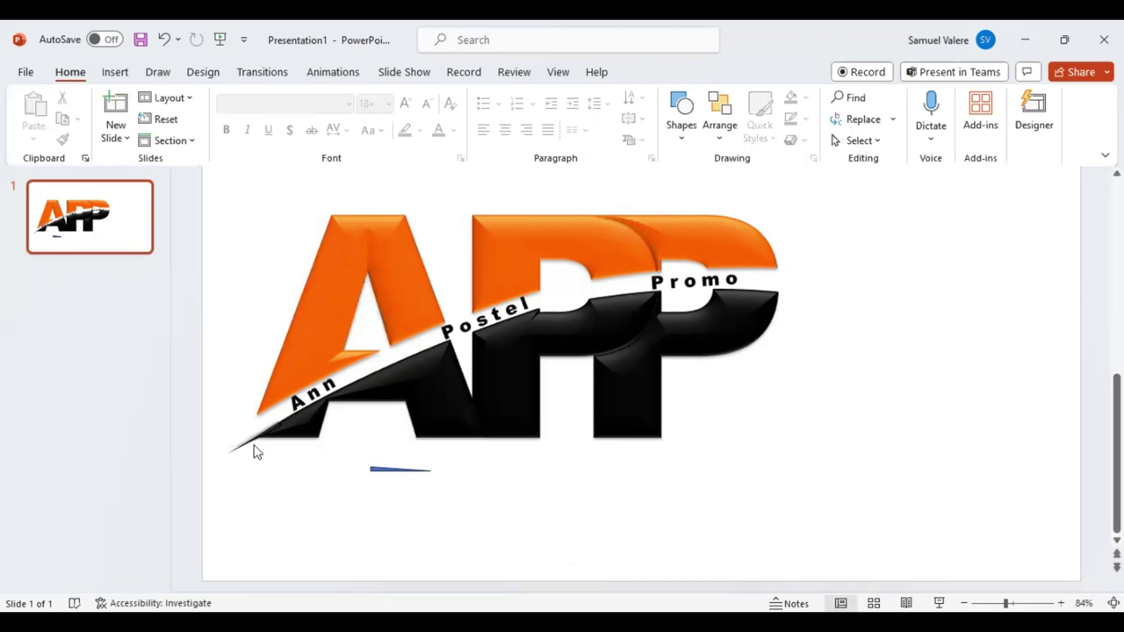
# Drag the small line off the swoosh tip, then undo back to its original spot.
pyautogui.click(251, 442)
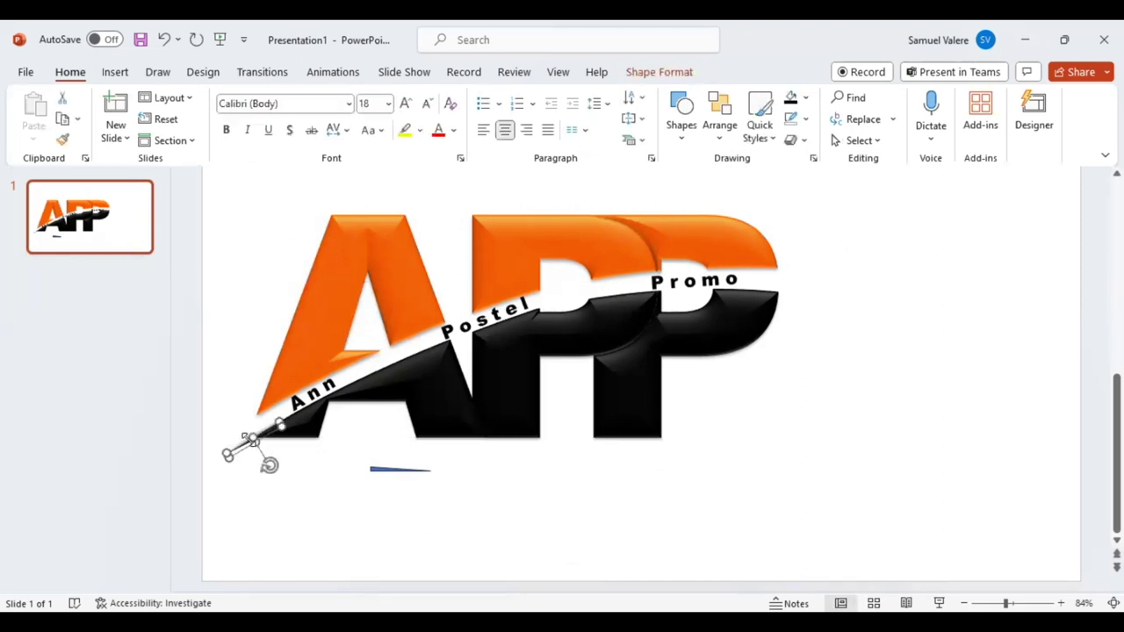
pyautogui.moveTo(251, 439); pyautogui.dragTo(279, 492)
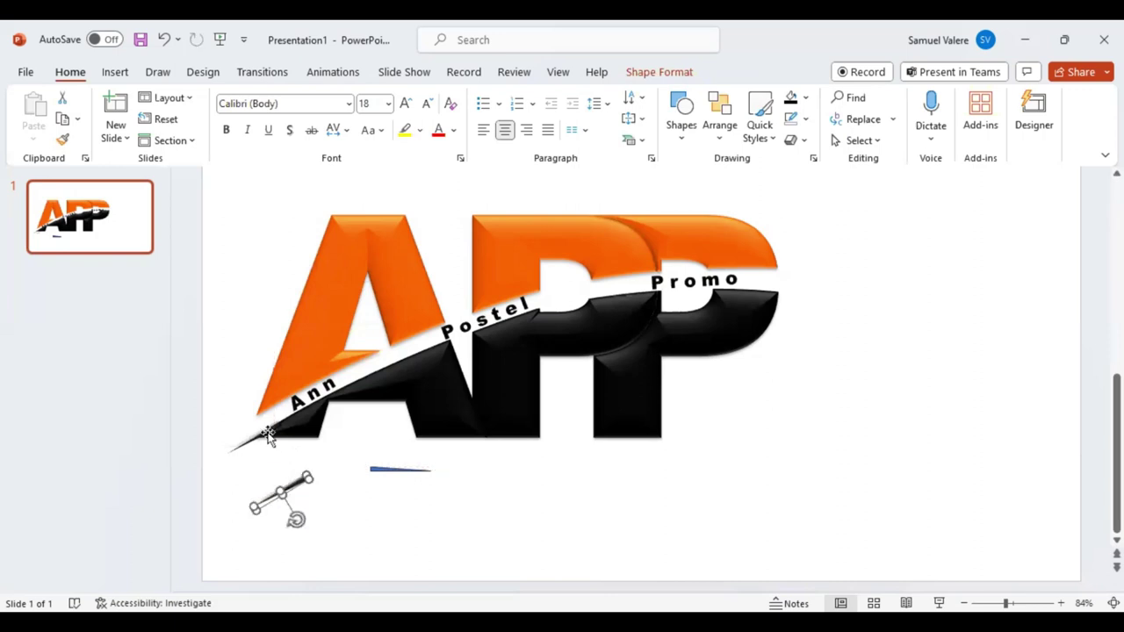
pyautogui.click(268, 437)
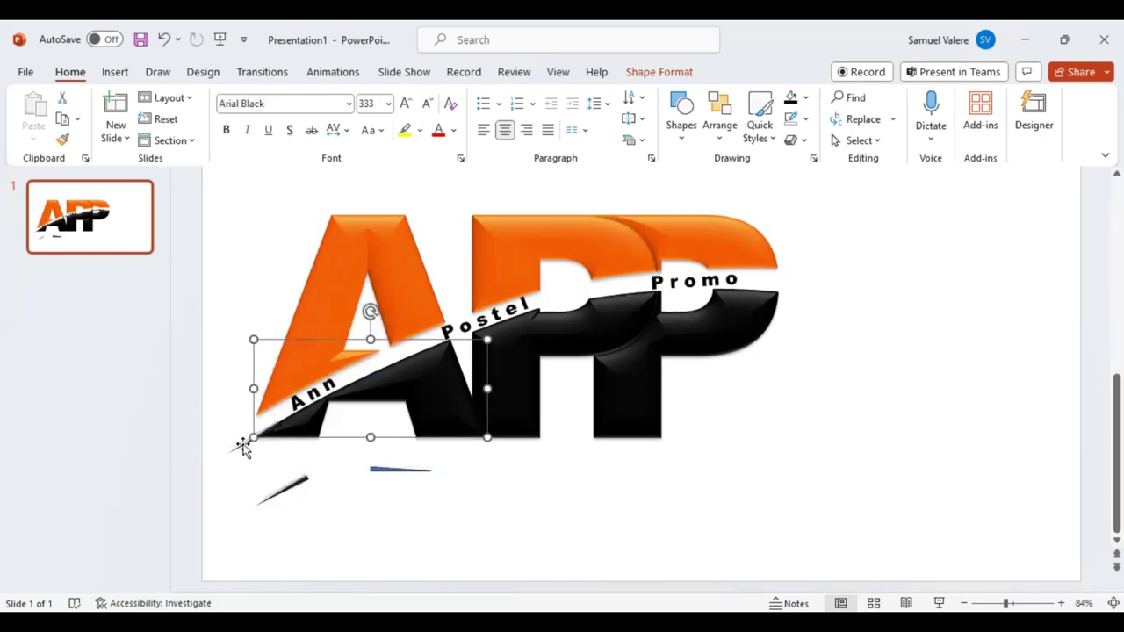
pyautogui.click(243, 447)
pyautogui.hotkey('ctrl', 'z')
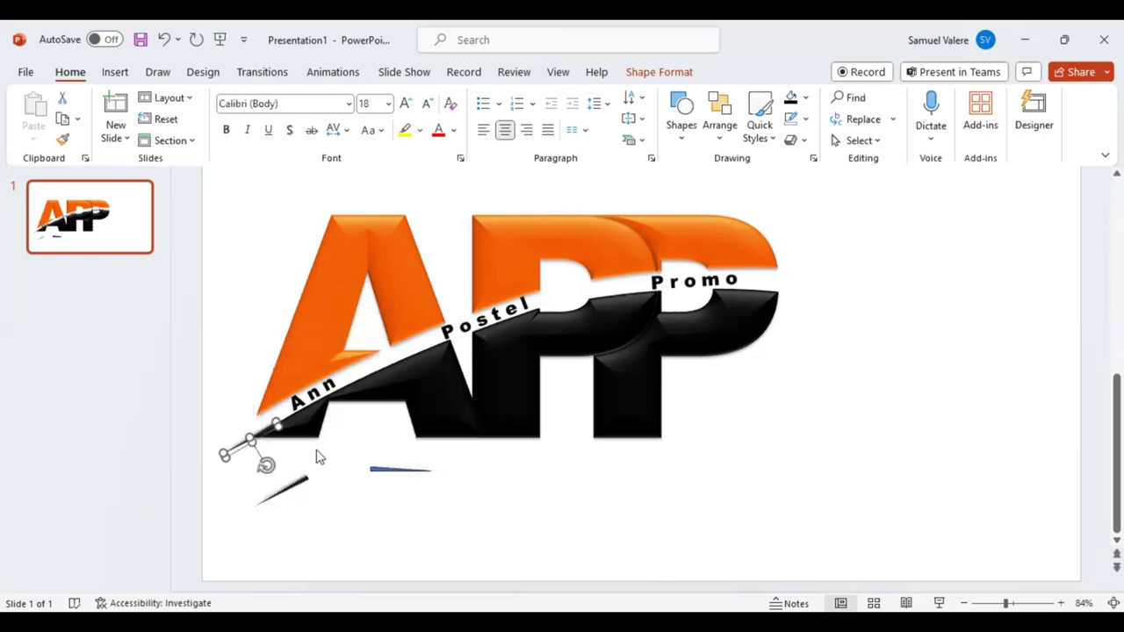
pyautogui.hotkey('ctrl', 'z')
pyautogui.hotkey('ctrl', 'z')
pyautogui.hotkey('ctrl', 'z')
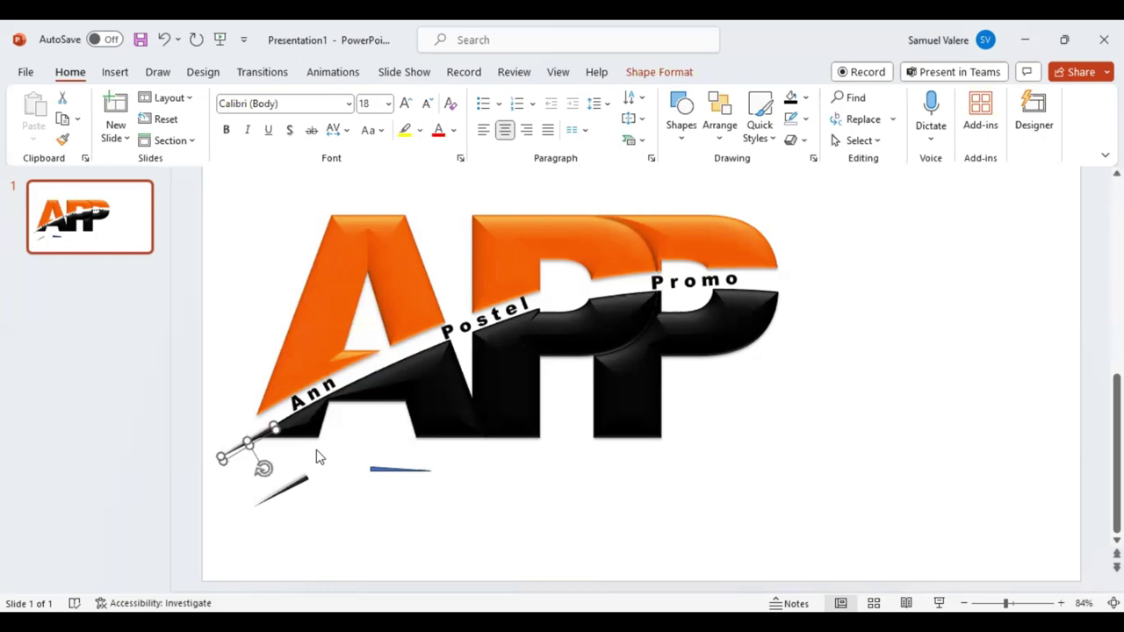
pyautogui.hotkey('ctrl', 'z')
pyautogui.hotkey('ctrl', 'z')
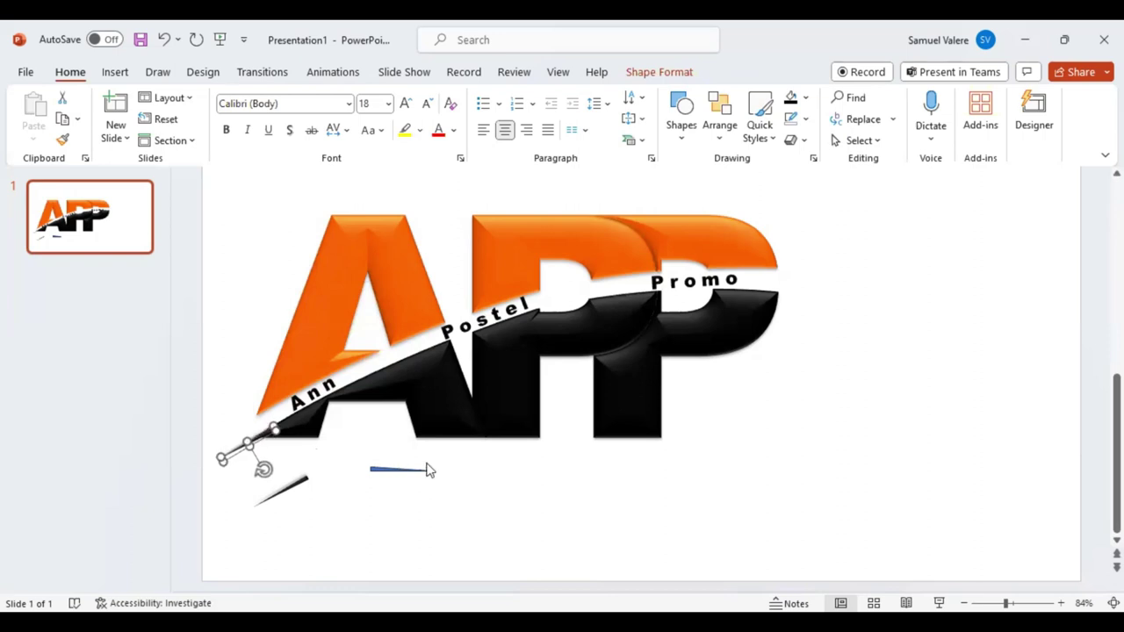
# Union the small line with the black lettering, then move the black slash up near 'Postel'.
pyautogui.keyDown('shift'); pyautogui.click(422, 404); pyautogui.keyUp('shift')
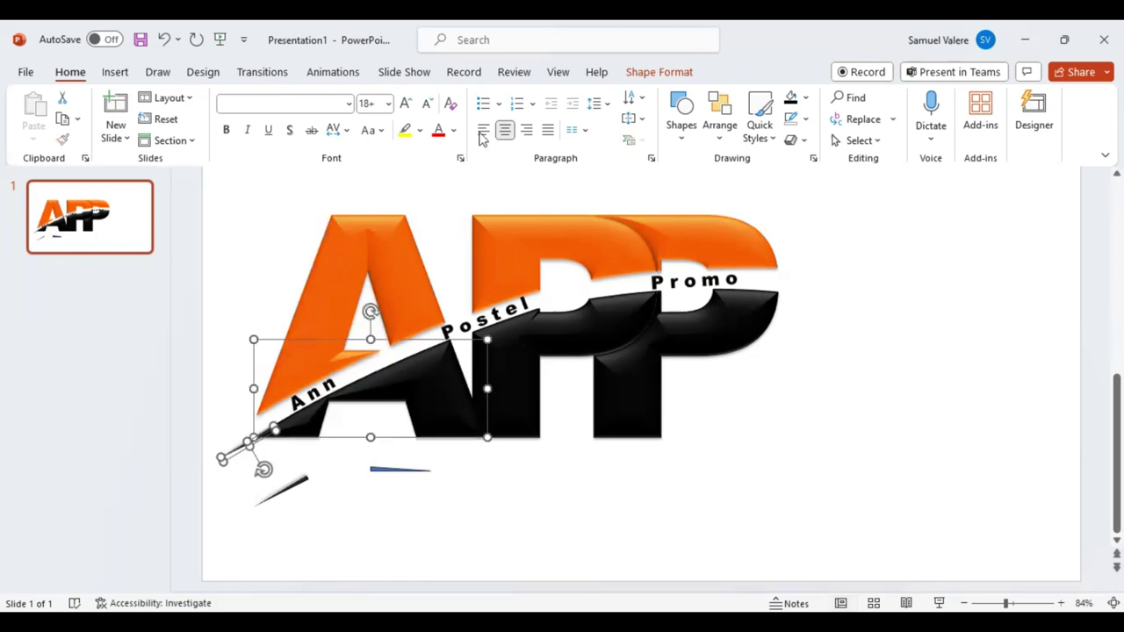
pyautogui.click(653, 74)
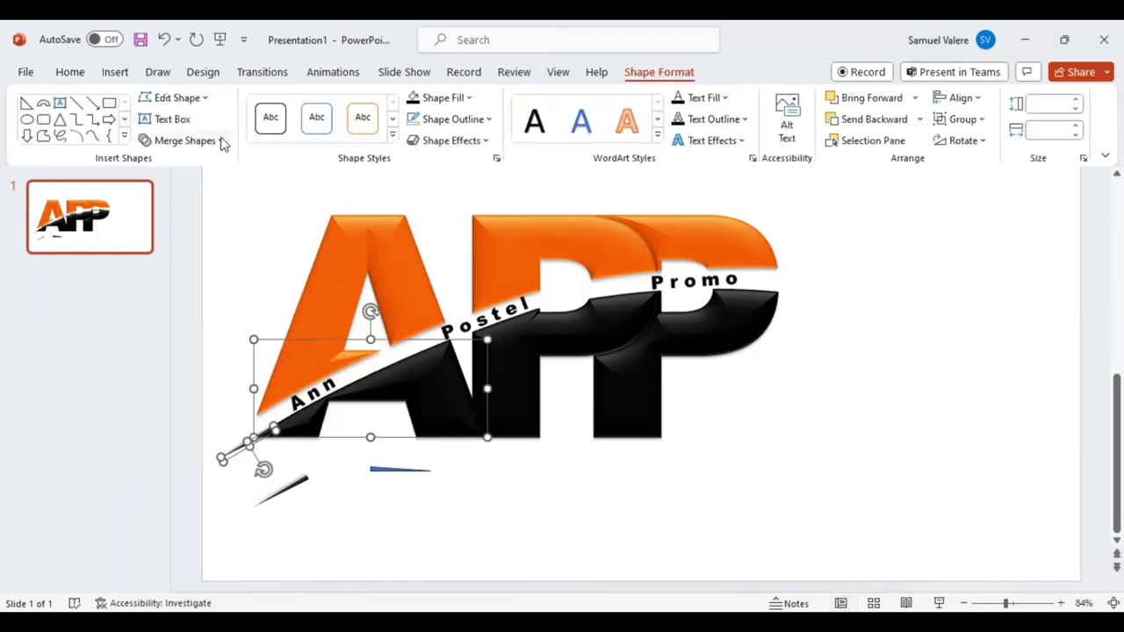
pyautogui.click(221, 141)
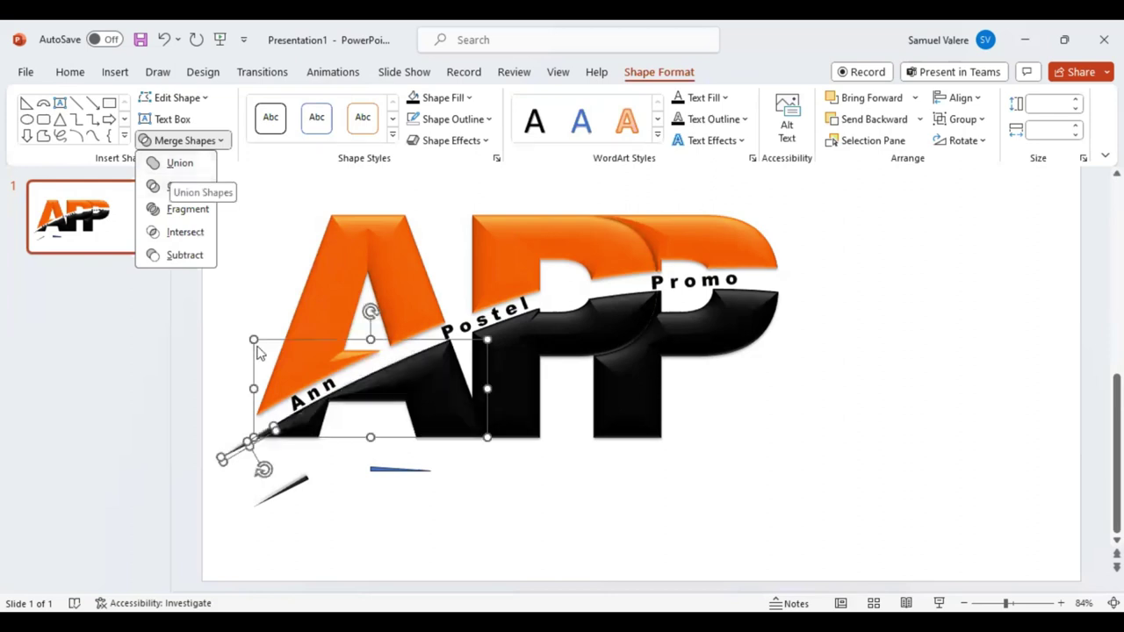
pyautogui.click(241, 484)
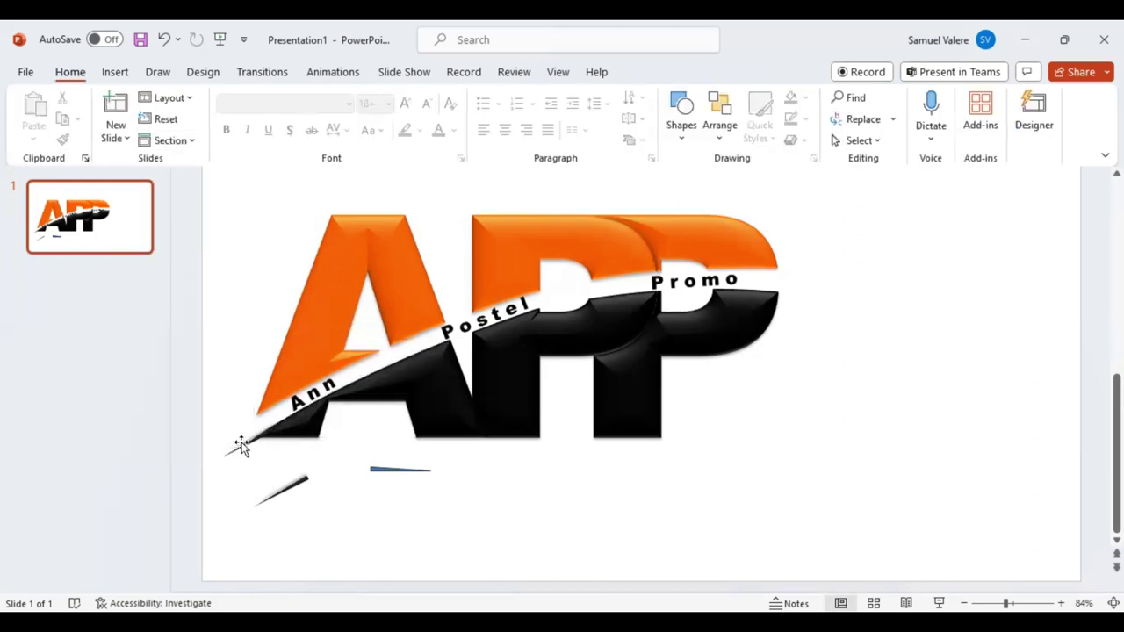
pyautogui.click(247, 445)
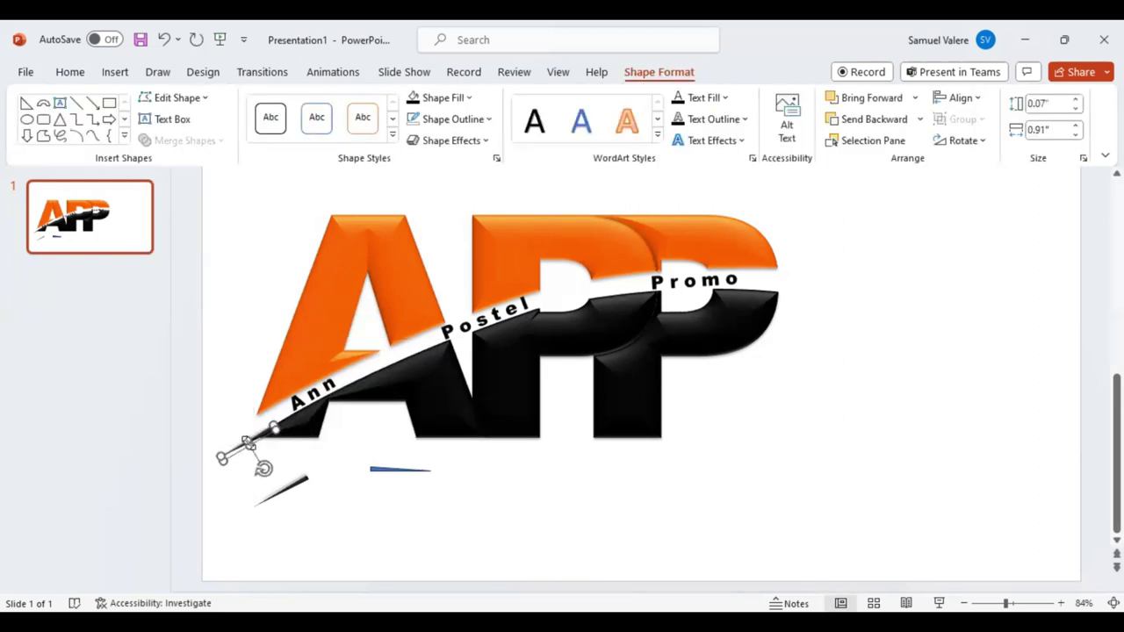
pyautogui.keyDown('shift'); pyautogui.click(437, 389); pyautogui.keyUp('shift')
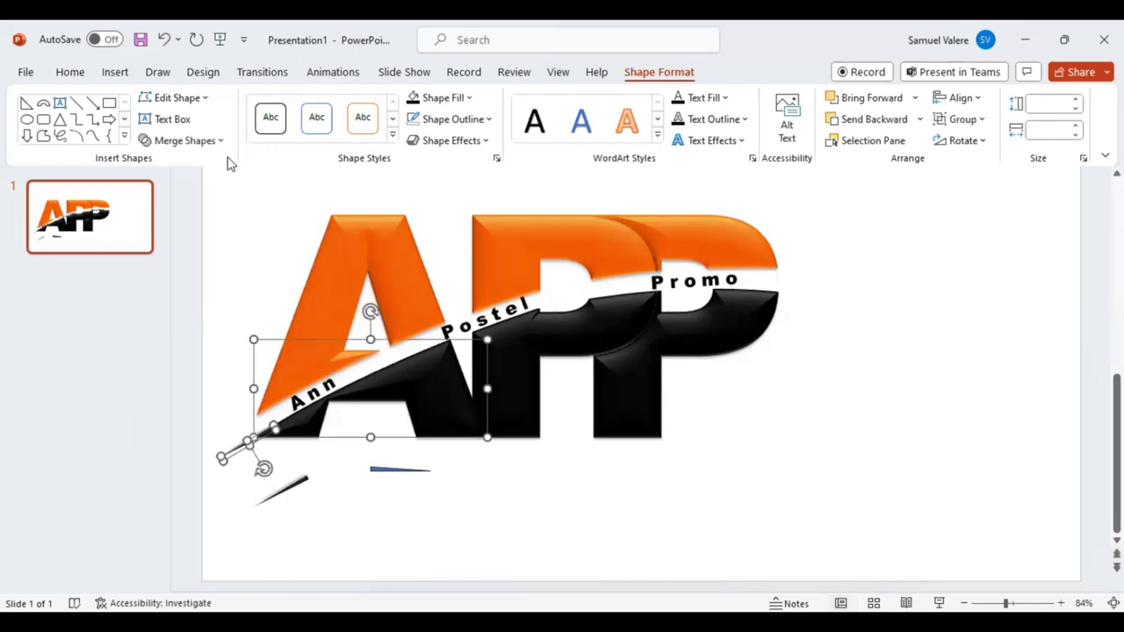
pyautogui.click(184, 141)
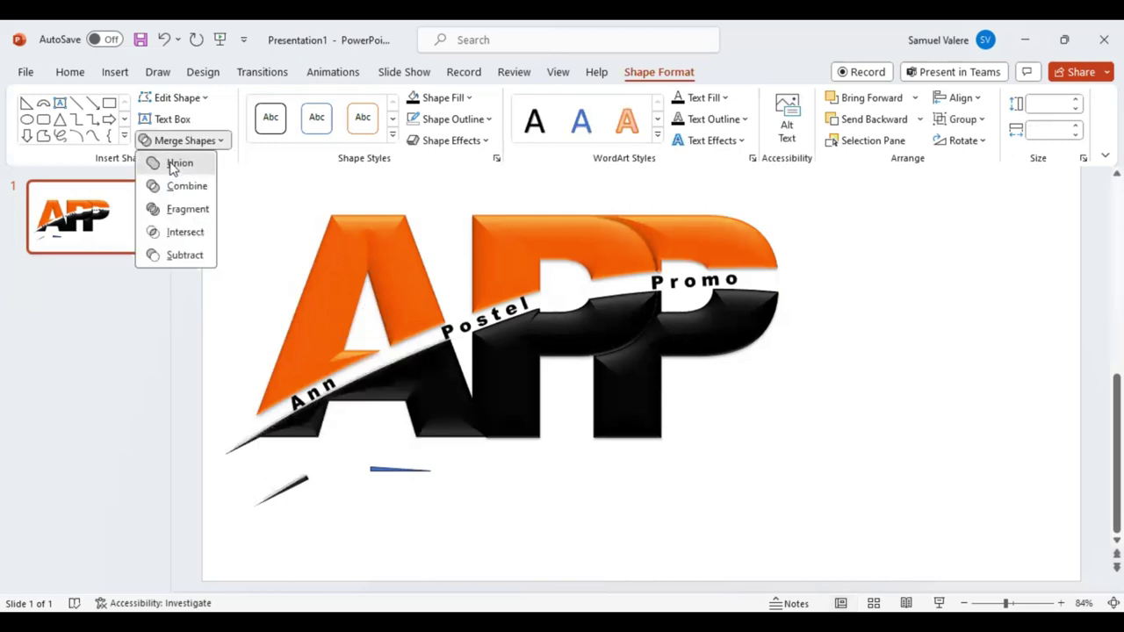
pyautogui.click(296, 484)
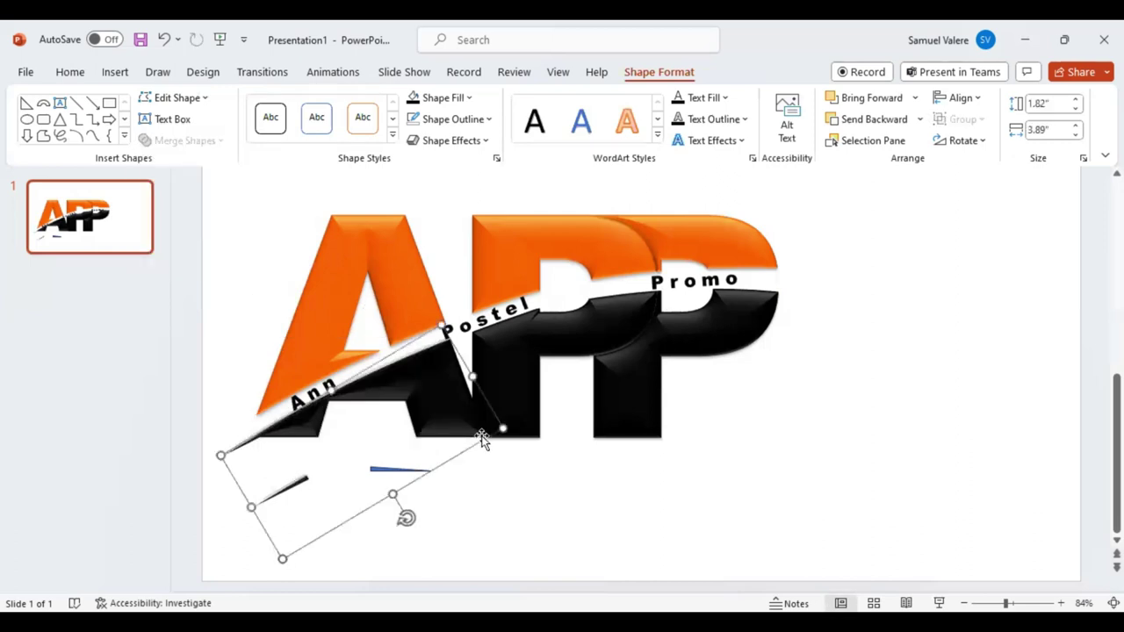
pyautogui.click(297, 486)
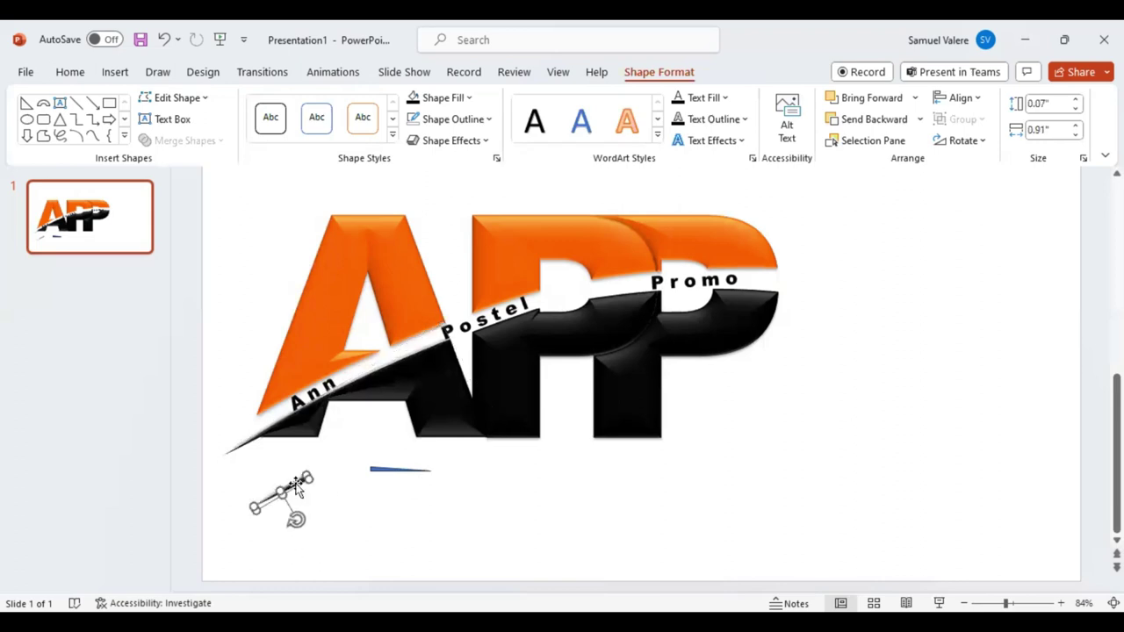
pyautogui.moveTo(297, 486)
pyautogui.mouseDown()
pyautogui.moveTo(360, 442)
pyautogui.moveTo(472, 502)
pyautogui.moveTo(447, 510)
pyautogui.moveTo(475, 500)
pyautogui.moveTo(481, 330)
pyautogui.mouseUp()
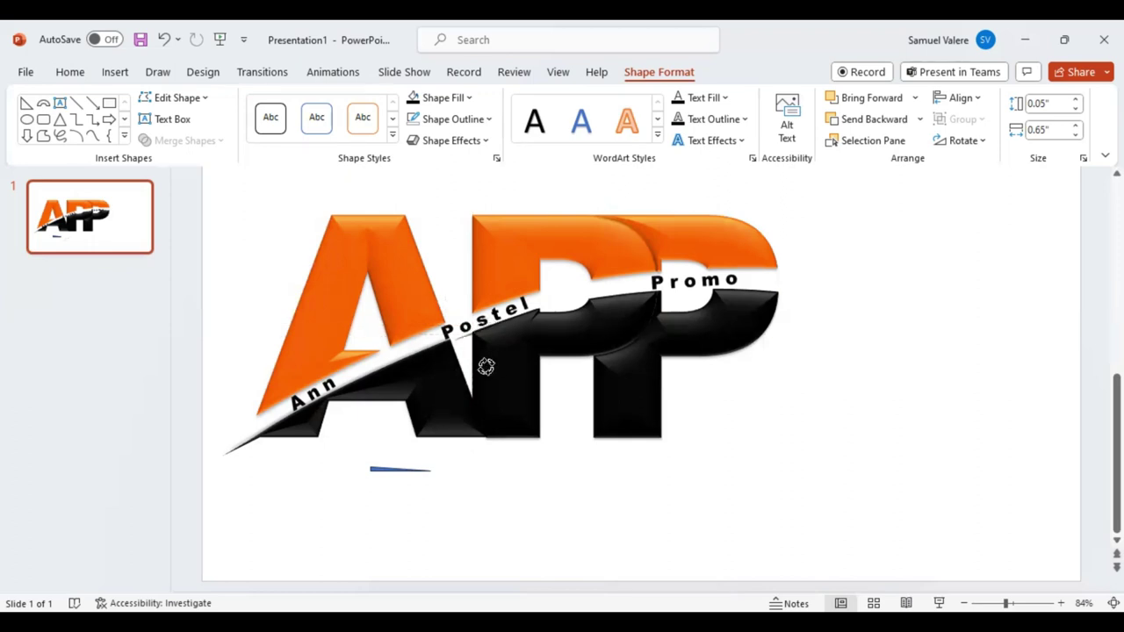
# Move the small streak from under 'Postel' to the lower right of the P.
pyautogui.click(485, 366)
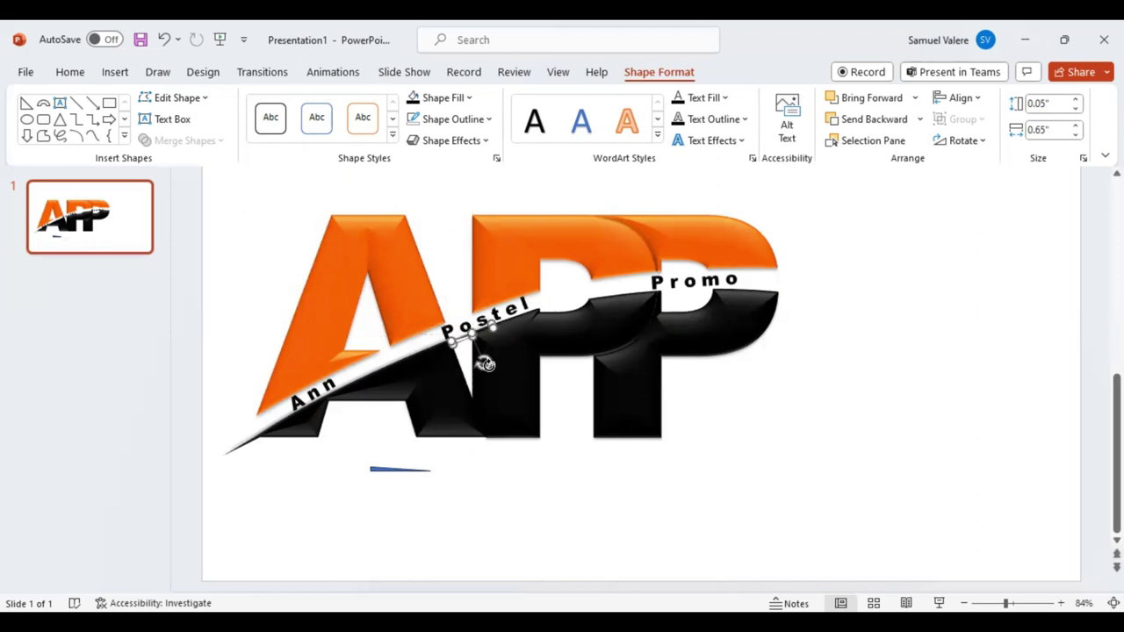
pyautogui.keyDown('shift'); pyautogui.click(531, 334); pyautogui.keyUp('shift')
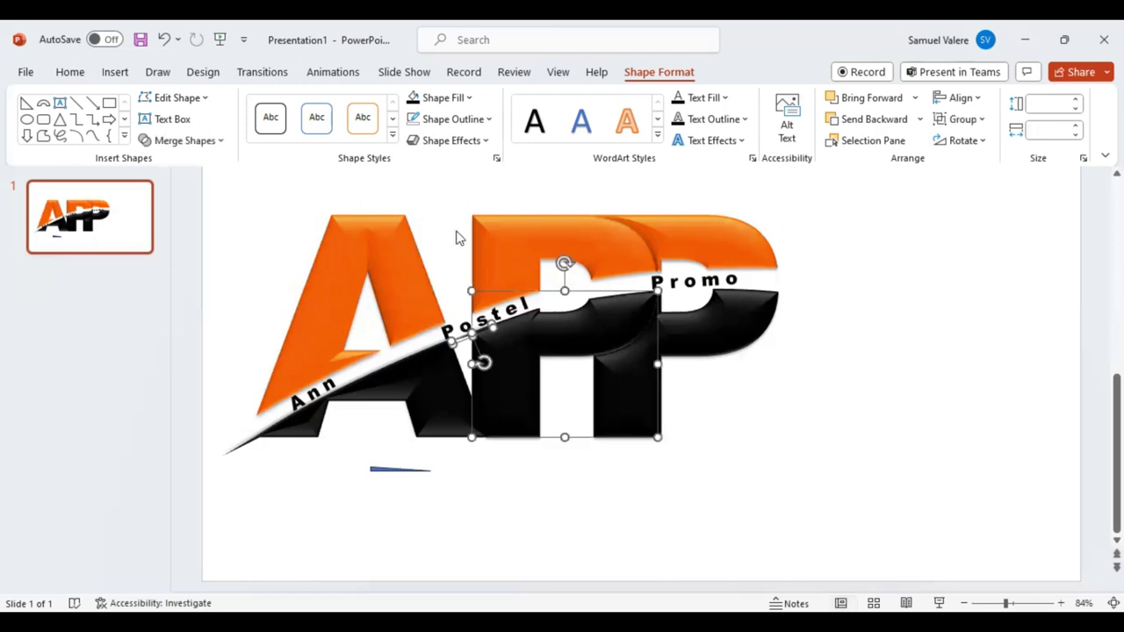
pyautogui.click(223, 142)
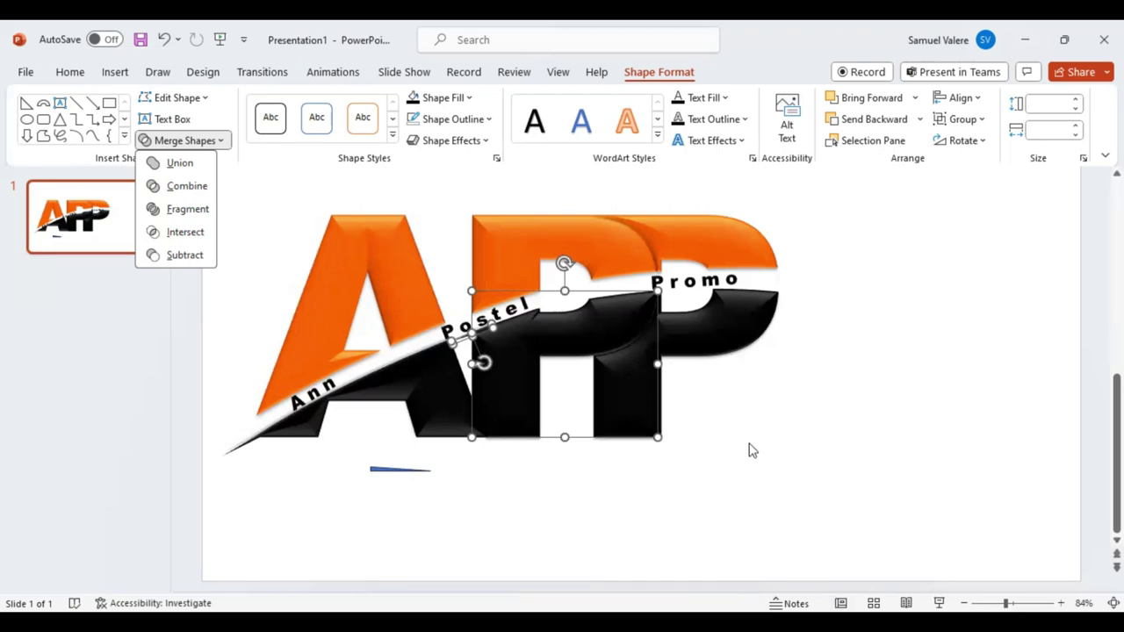
pyautogui.click(738, 399)
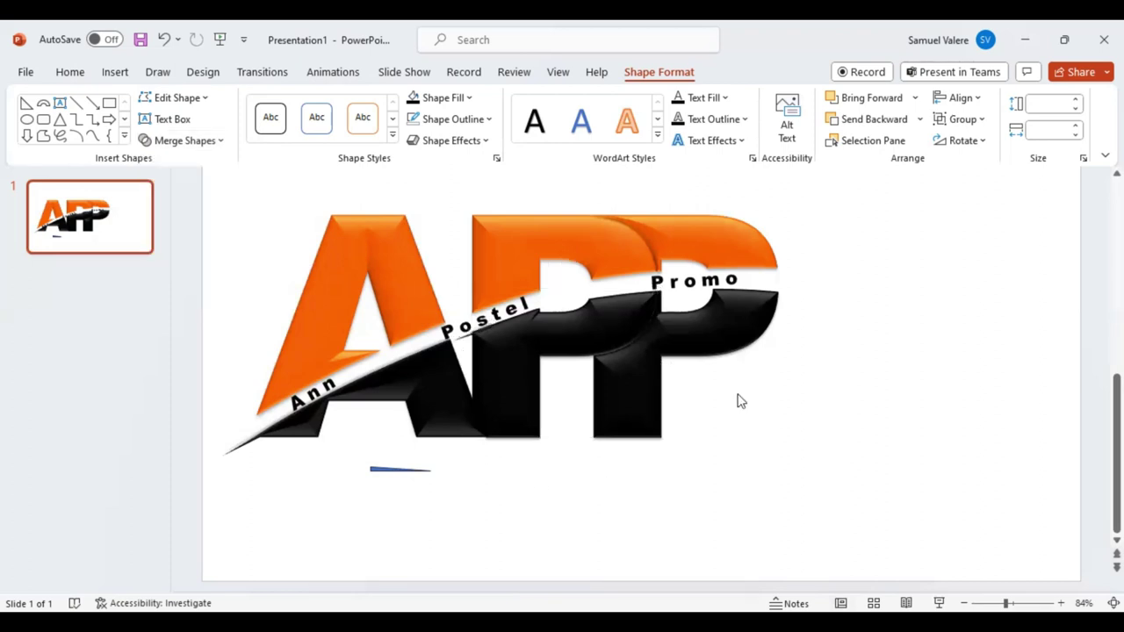
pyautogui.click(489, 331)
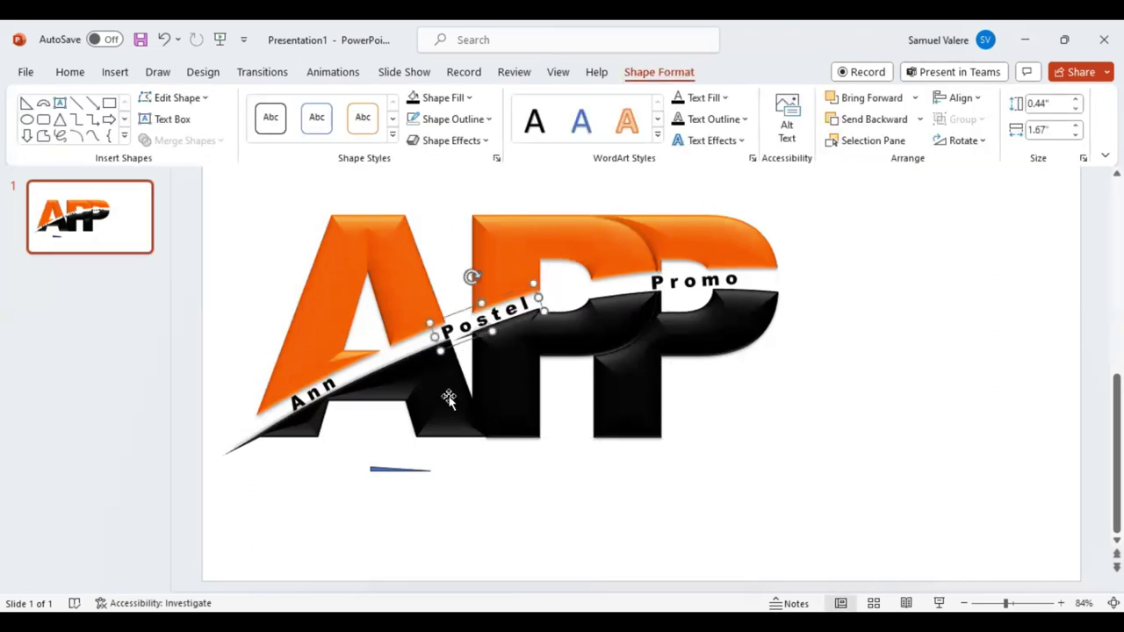
pyautogui.click(487, 369)
pyautogui.click(468, 343)
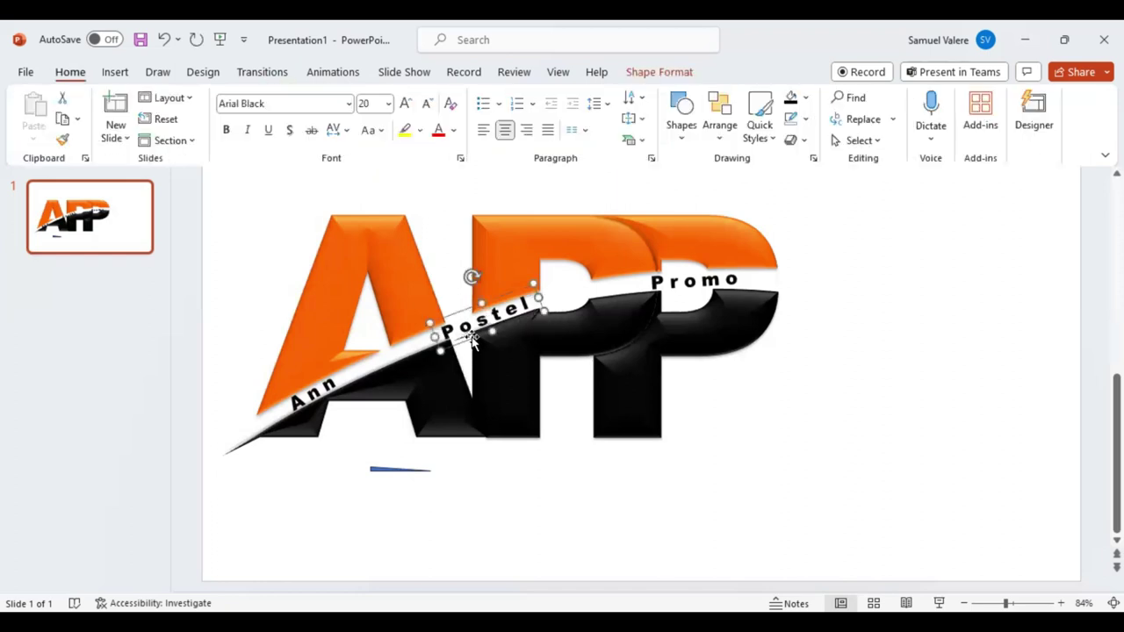
pyautogui.click(473, 343)
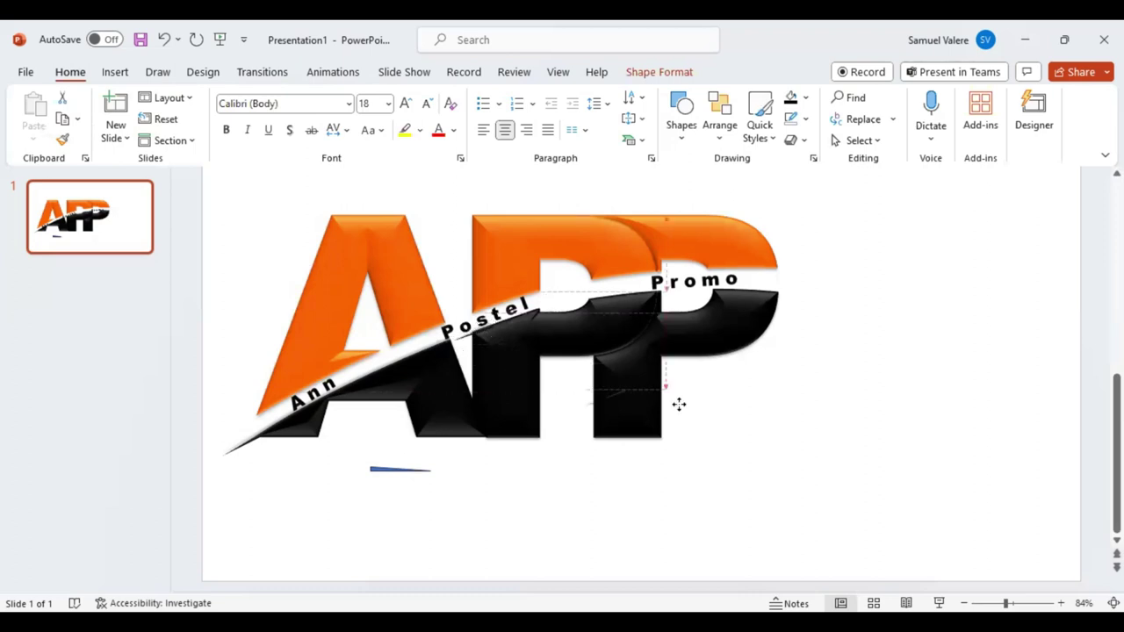
pyautogui.moveTo(490, 344); pyautogui.dragTo(760, 421)
# Select the streak with the black P shape and merge them using Merge Shapes.
pyautogui.click(479, 338)
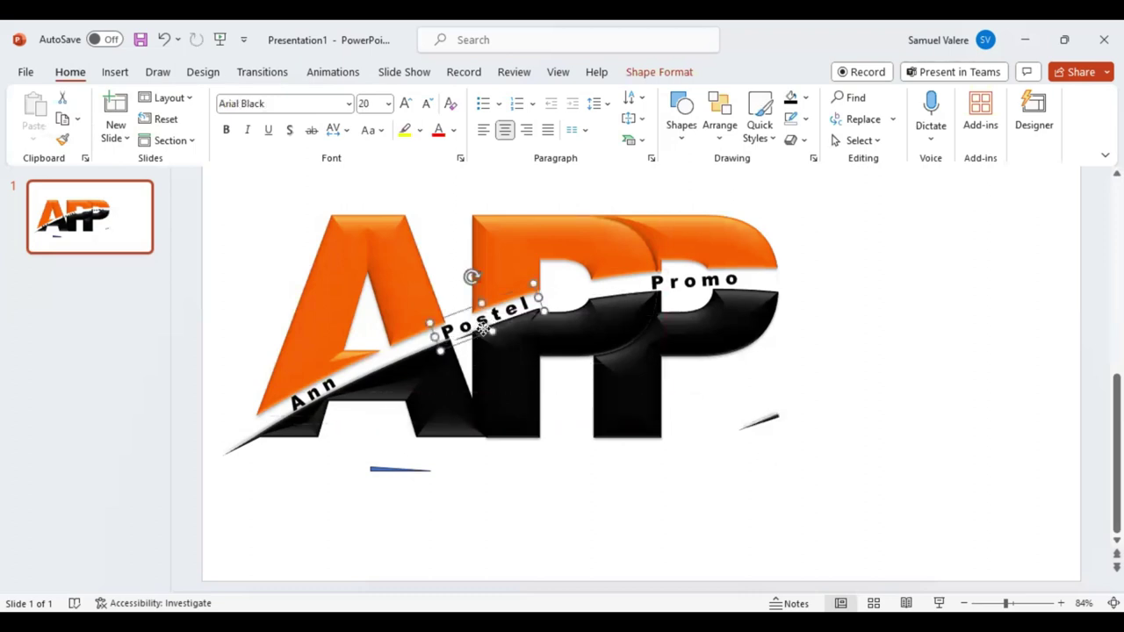
pyautogui.click(483, 330)
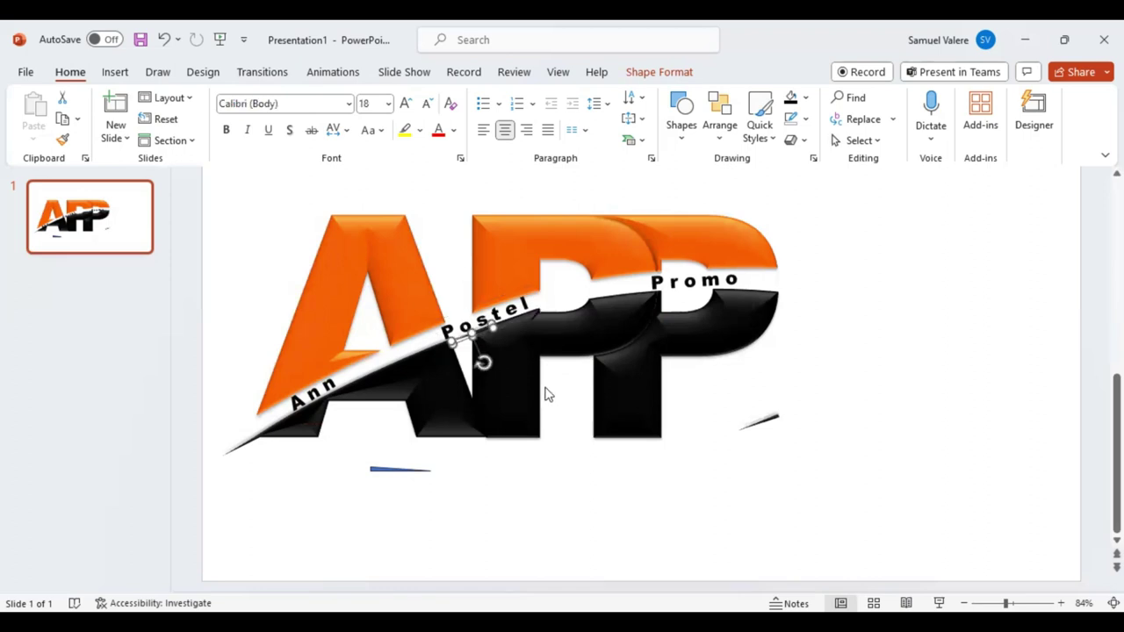
pyautogui.keyDown('shift'); pyautogui.click(527, 353); pyautogui.keyUp('shift')
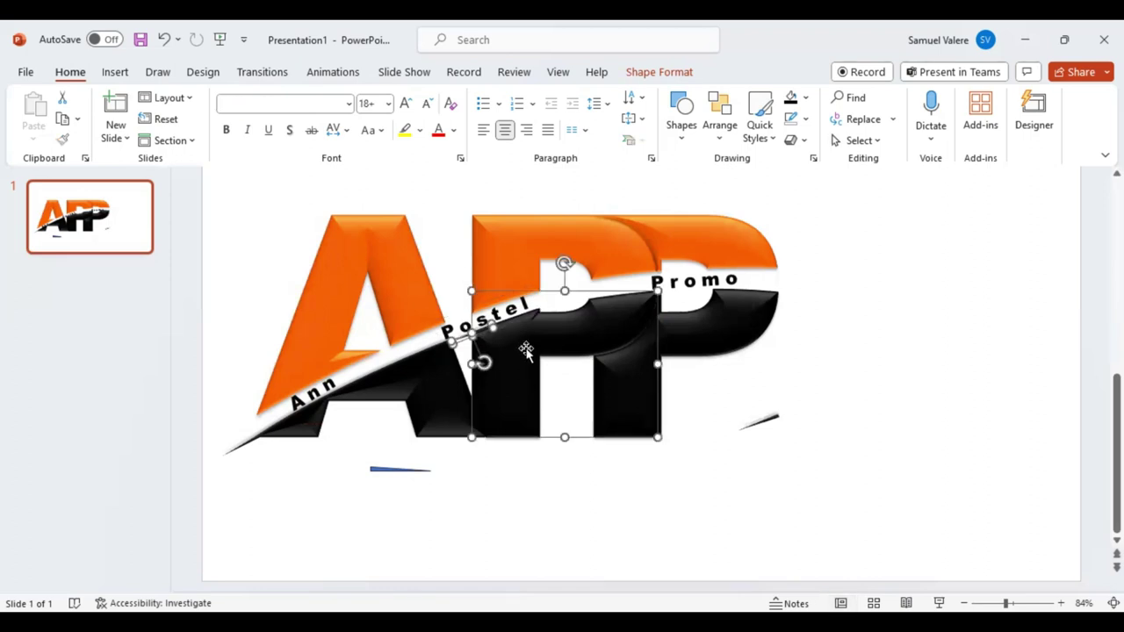
pyautogui.click(652, 77)
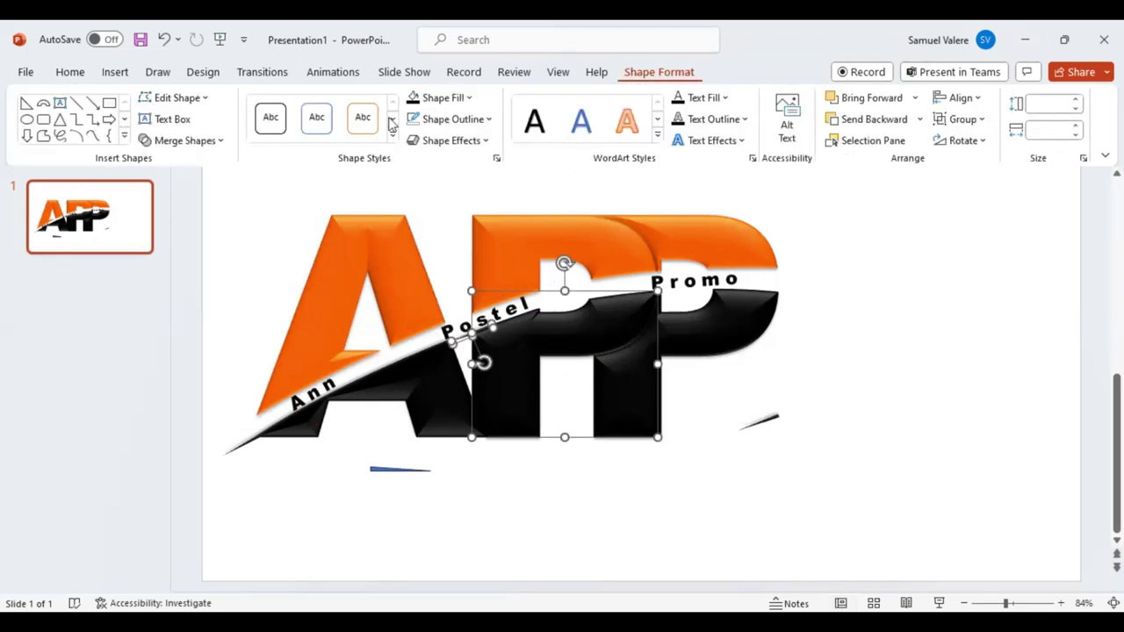
pyautogui.click(221, 143)
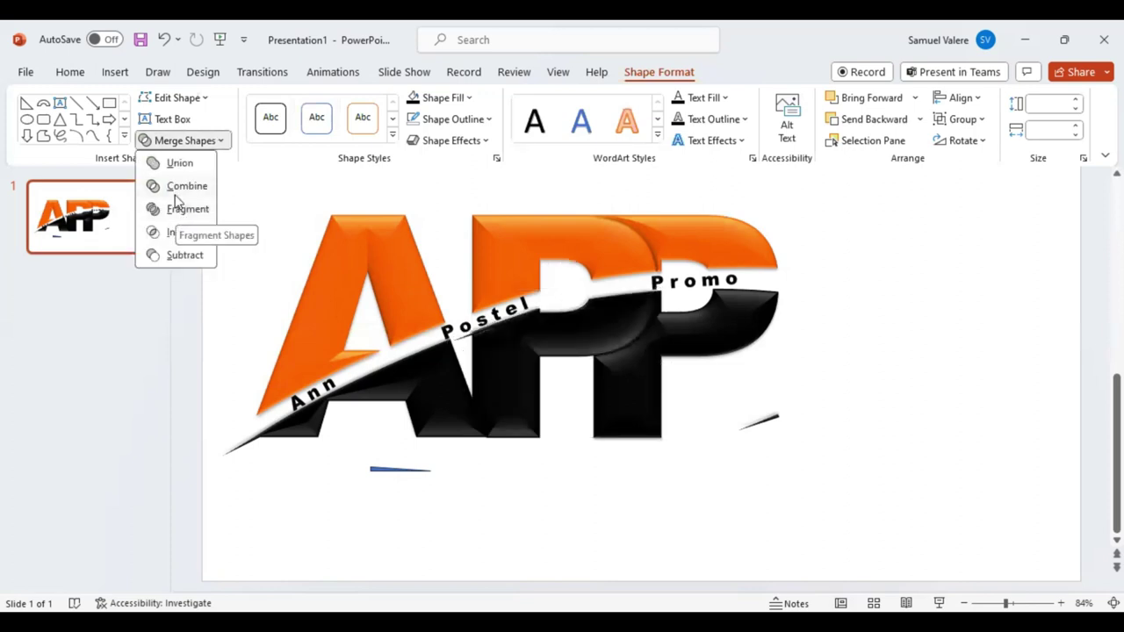
pyautogui.click(176, 166)
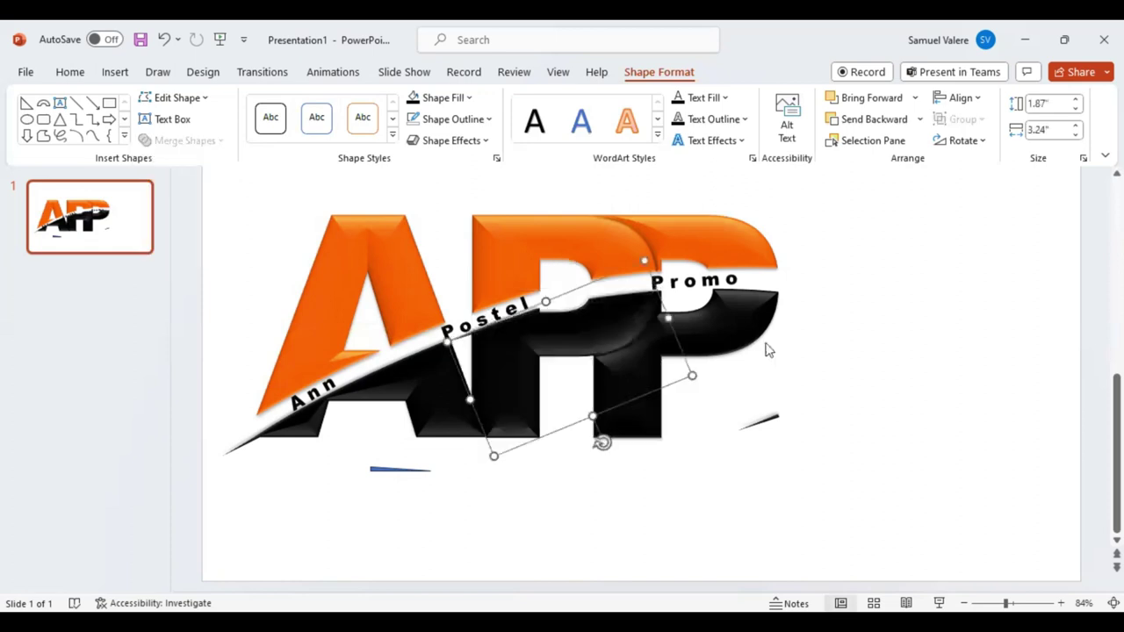
pyautogui.click(765, 420)
# Flip the small sliver horizontally, then rotate and align it against the P's right edge.
pyautogui.moveTo(768, 421); pyautogui.dragTo(835, 279)
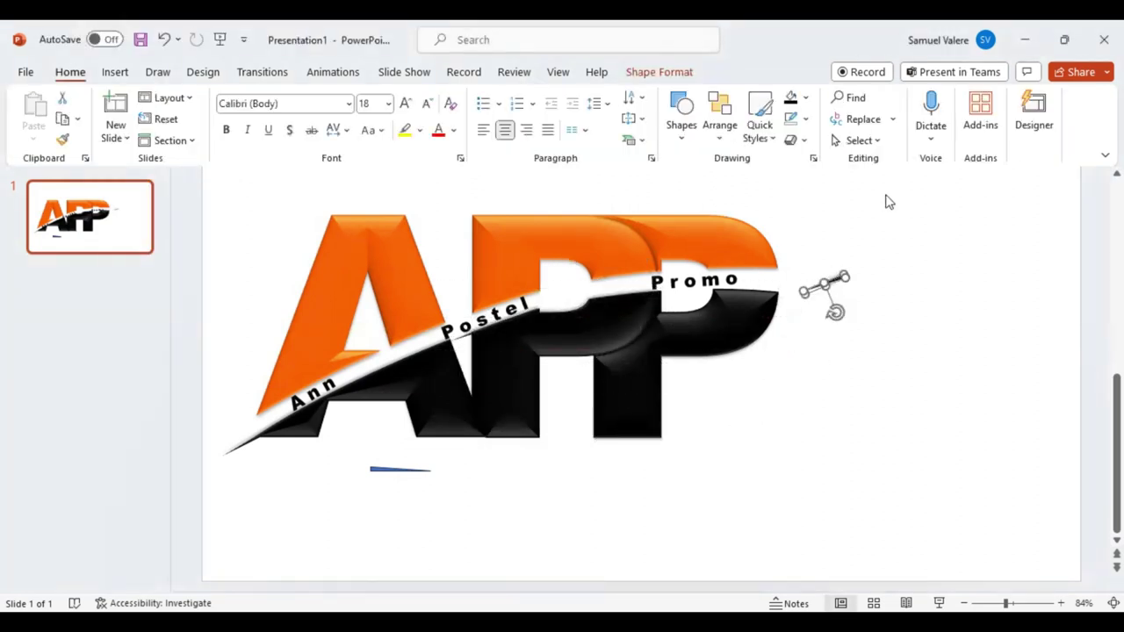
pyautogui.click(677, 75)
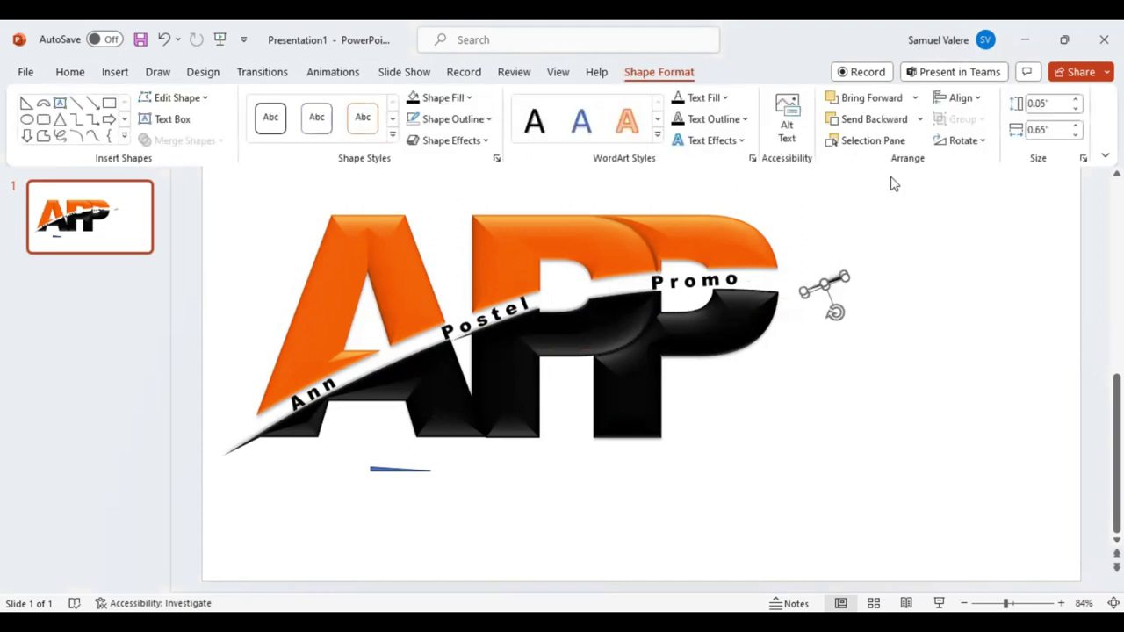
pyautogui.click(984, 144)
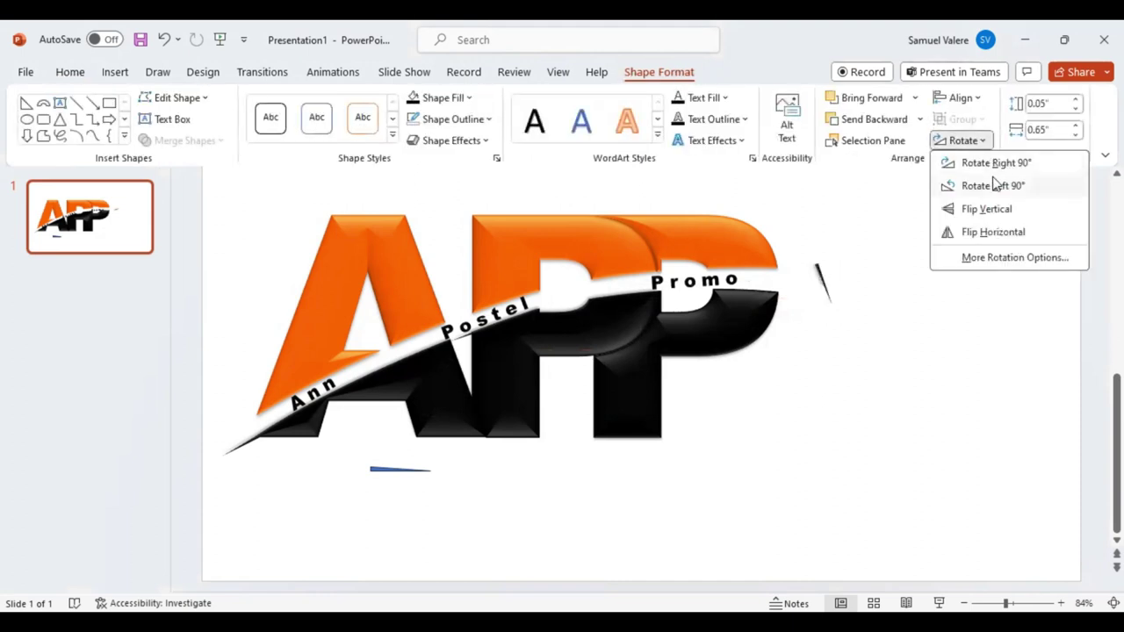
pyautogui.click(985, 233)
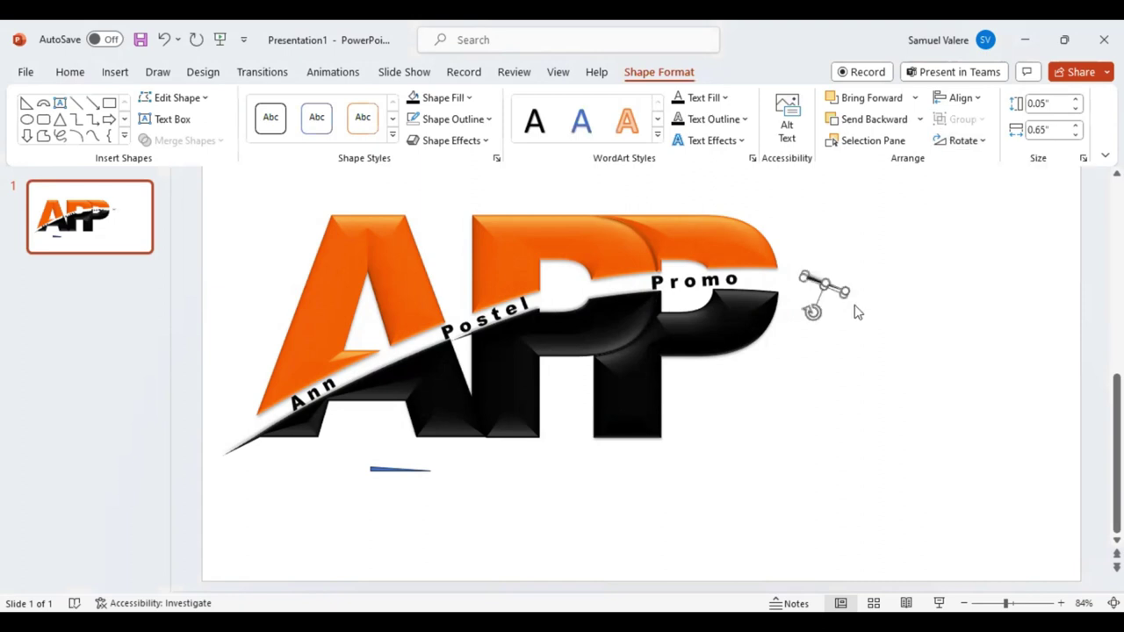
pyautogui.moveTo(817, 311)
pyautogui.mouseDown()
pyautogui.moveTo(826, 301)
pyautogui.moveTo(828, 314)
pyautogui.mouseUp()
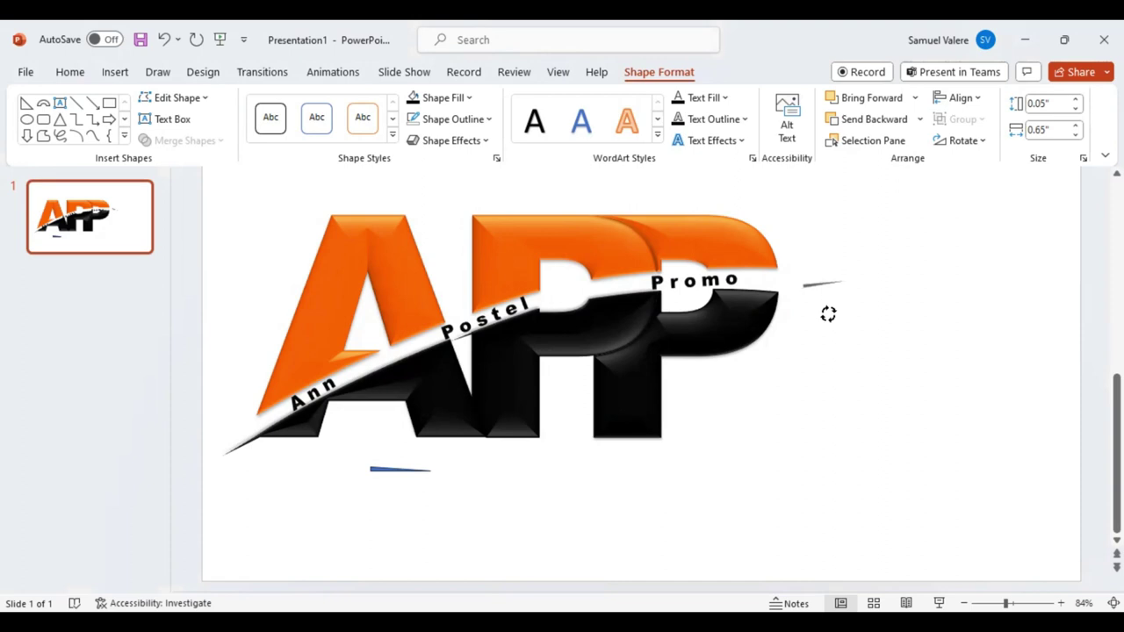
pyautogui.moveTo(828, 313)
pyautogui.mouseDown()
pyautogui.moveTo(823, 284)
pyautogui.moveTo(781, 269)
pyautogui.mouseUp()
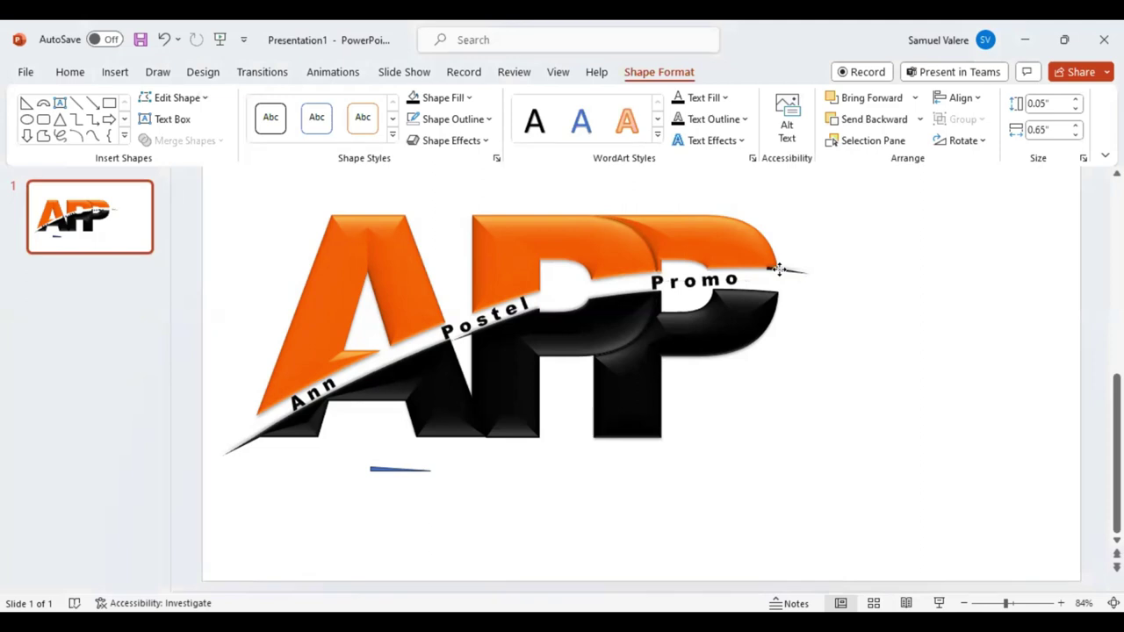
pyautogui.moveTo(778, 268); pyautogui.dragTo(777, 269)
pyautogui.click(834, 294)
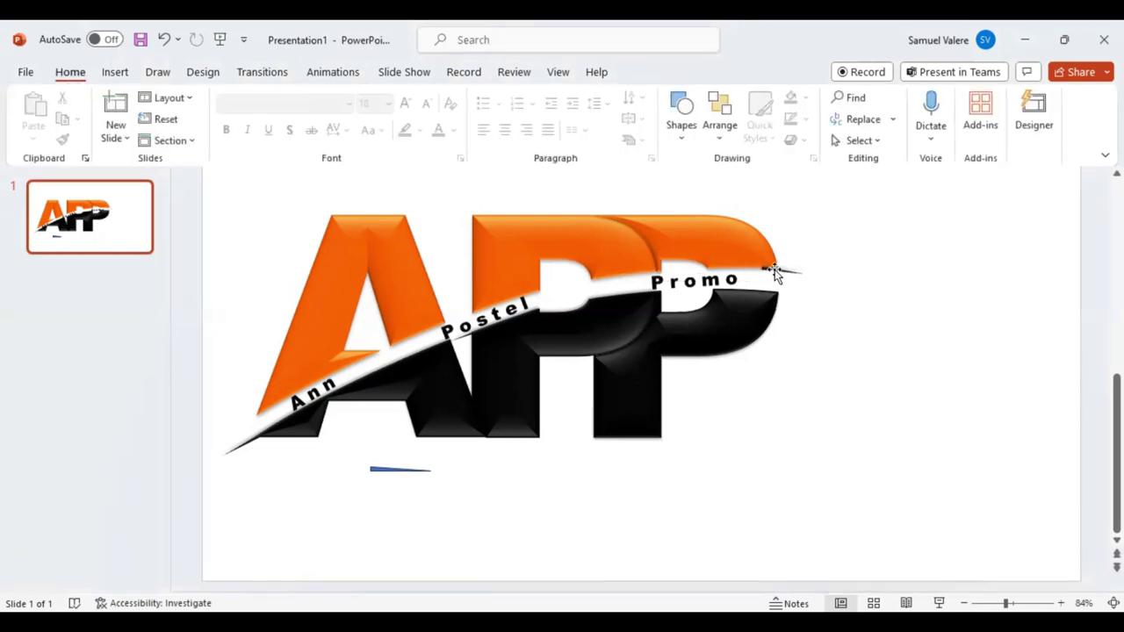
pyautogui.click(773, 272)
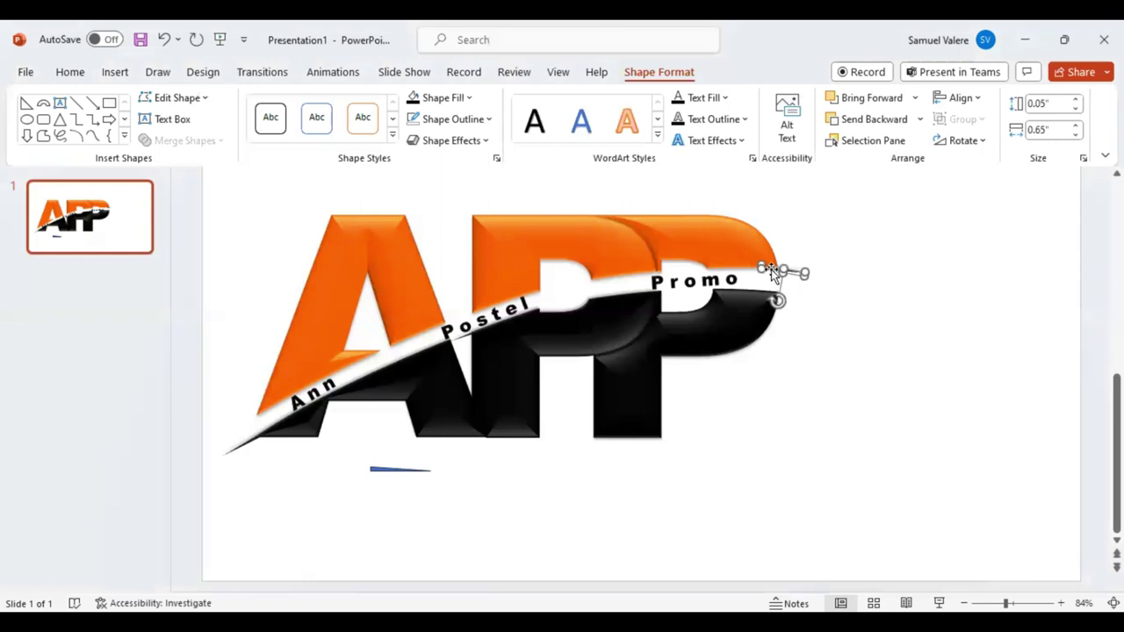
# Check the sliver's fill choices and the logo's grouping options without changing anything.
pyautogui.click(470, 99)
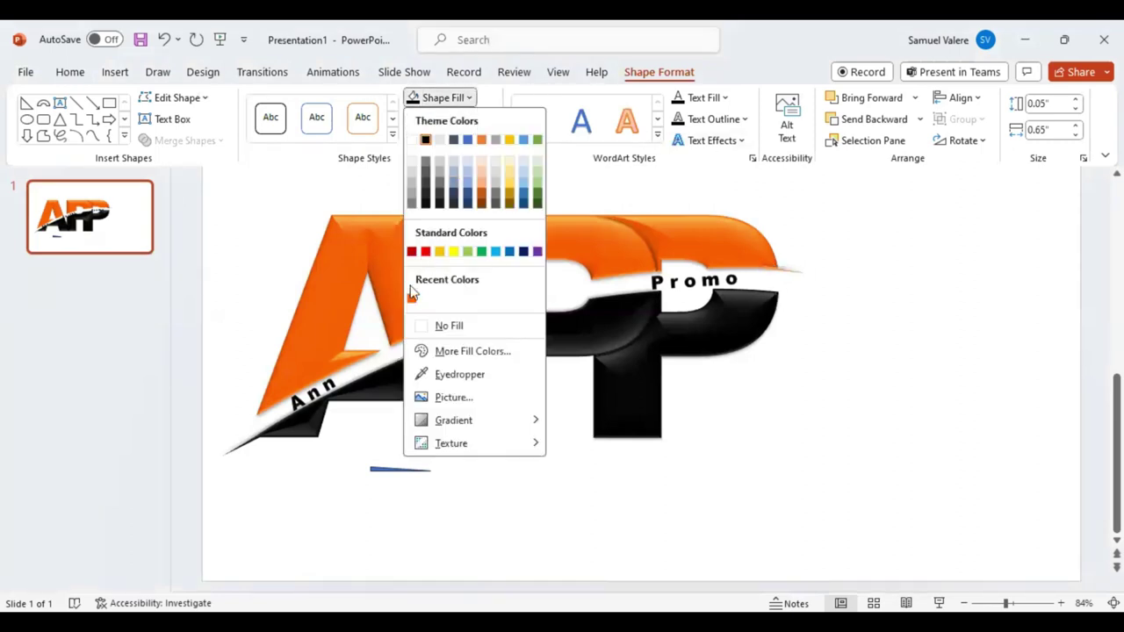
pyautogui.click(639, 292)
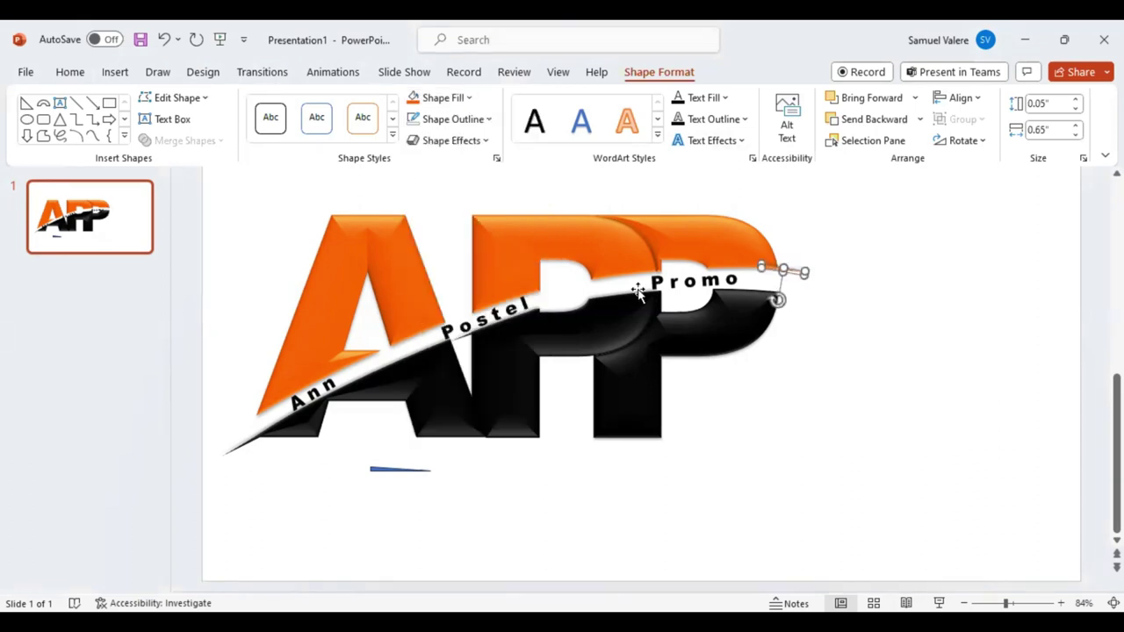
pyautogui.click(702, 250)
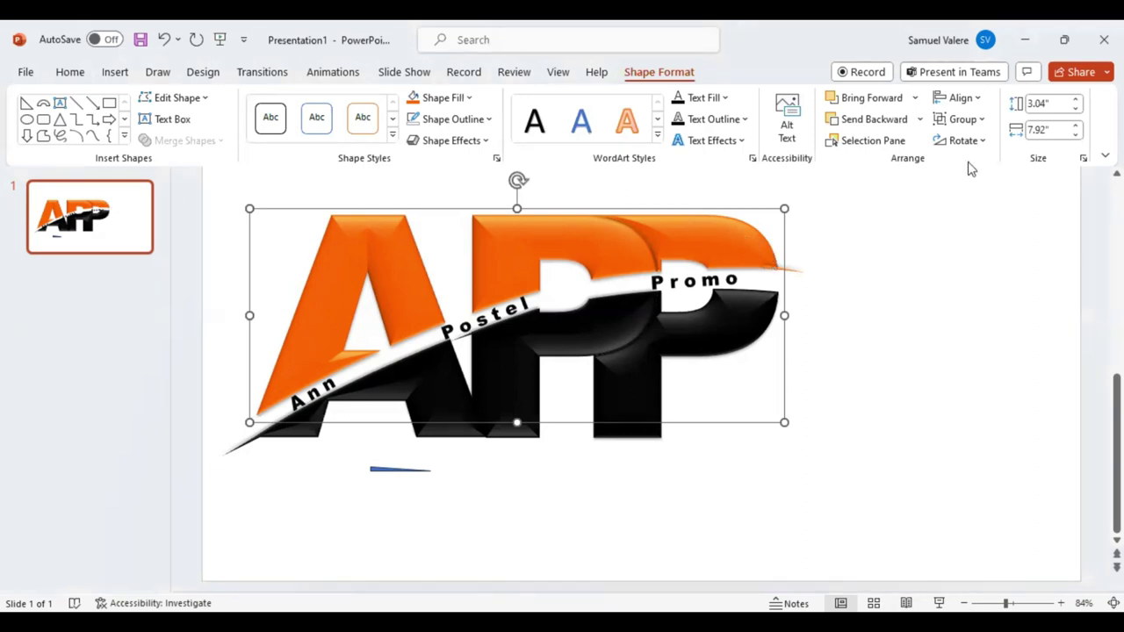
pyautogui.click(982, 121)
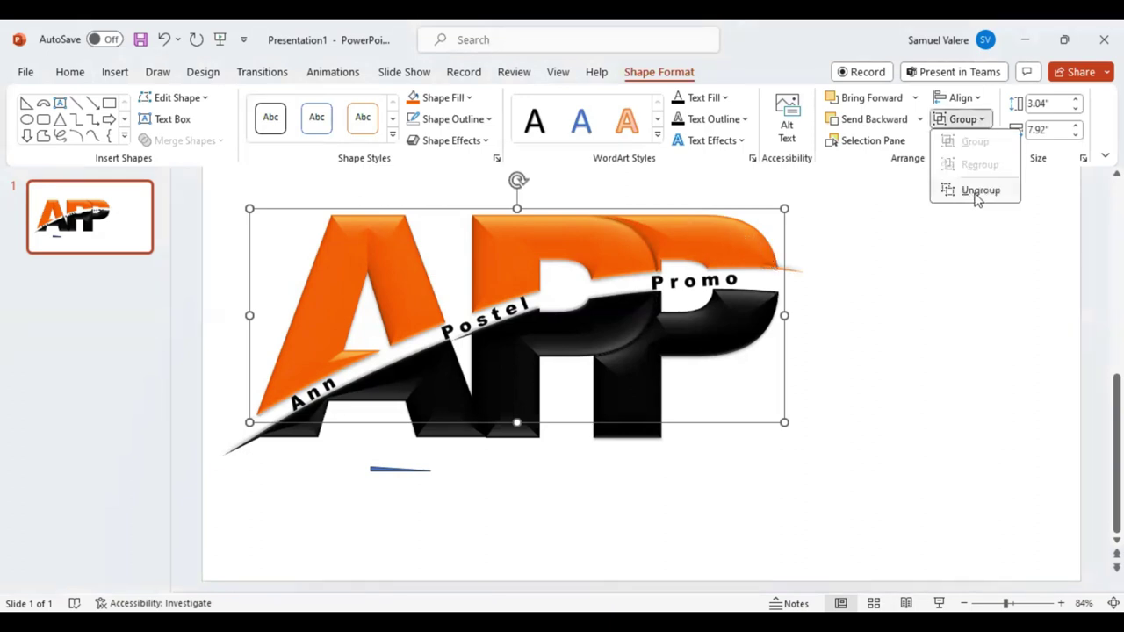
pyautogui.click(889, 246)
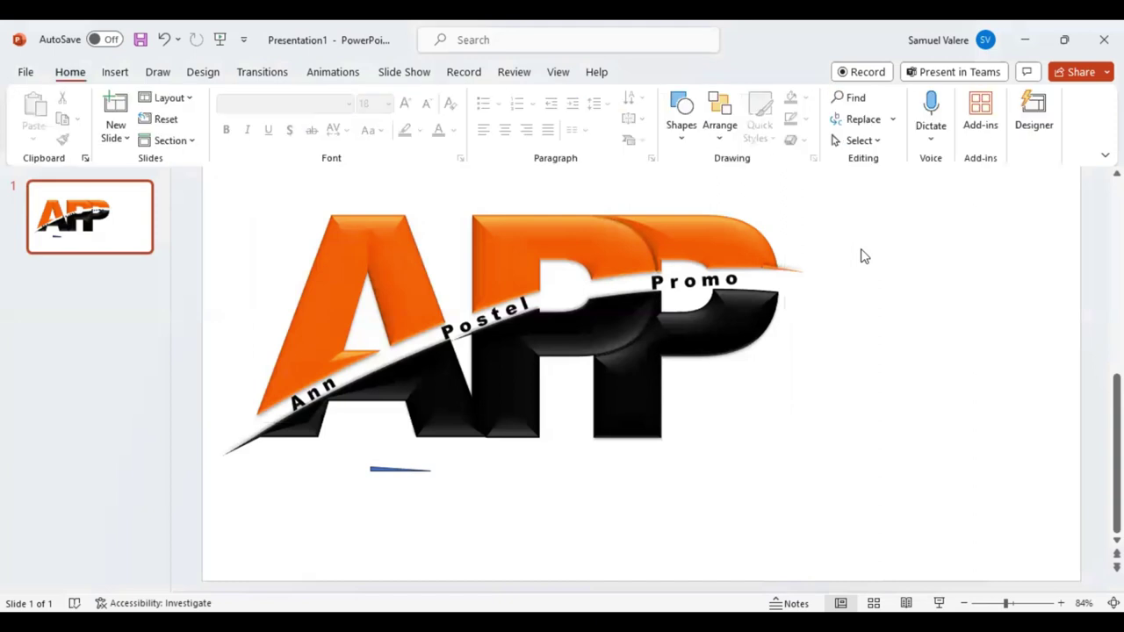
# Rotate the sliver to follow the P's top and select it with the orange top.
pyautogui.click(771, 268)
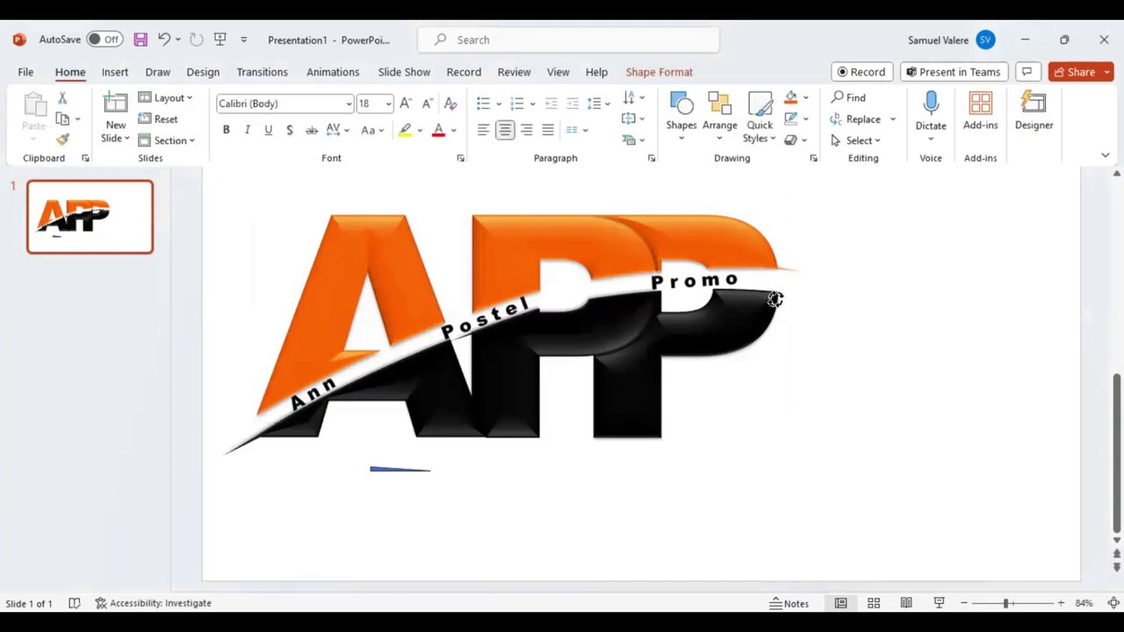
pyautogui.moveTo(775, 300); pyautogui.dragTo(776, 299)
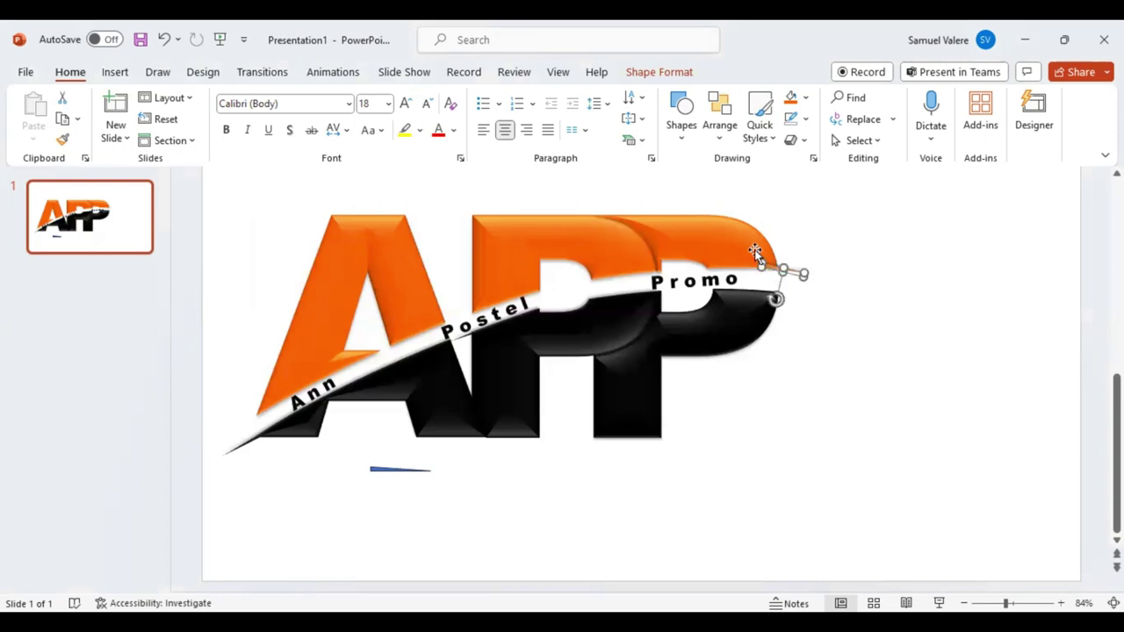
pyautogui.keyDown('shift'); pyautogui.click(755, 252); pyautogui.keyUp('shift')
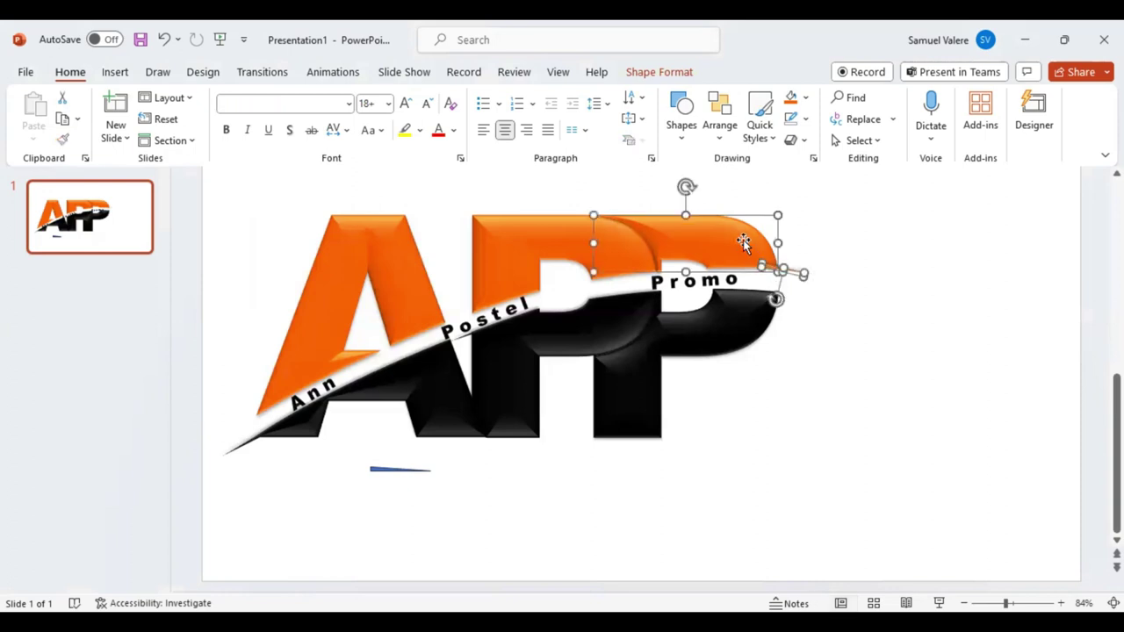
pyautogui.click(658, 74)
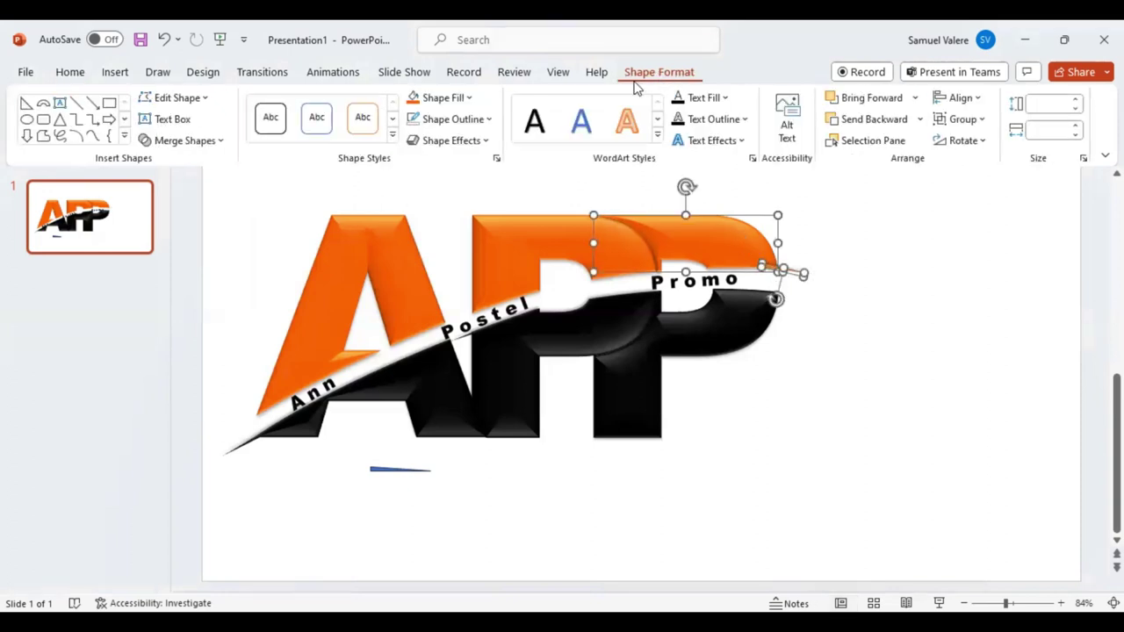
pyautogui.click(216, 143)
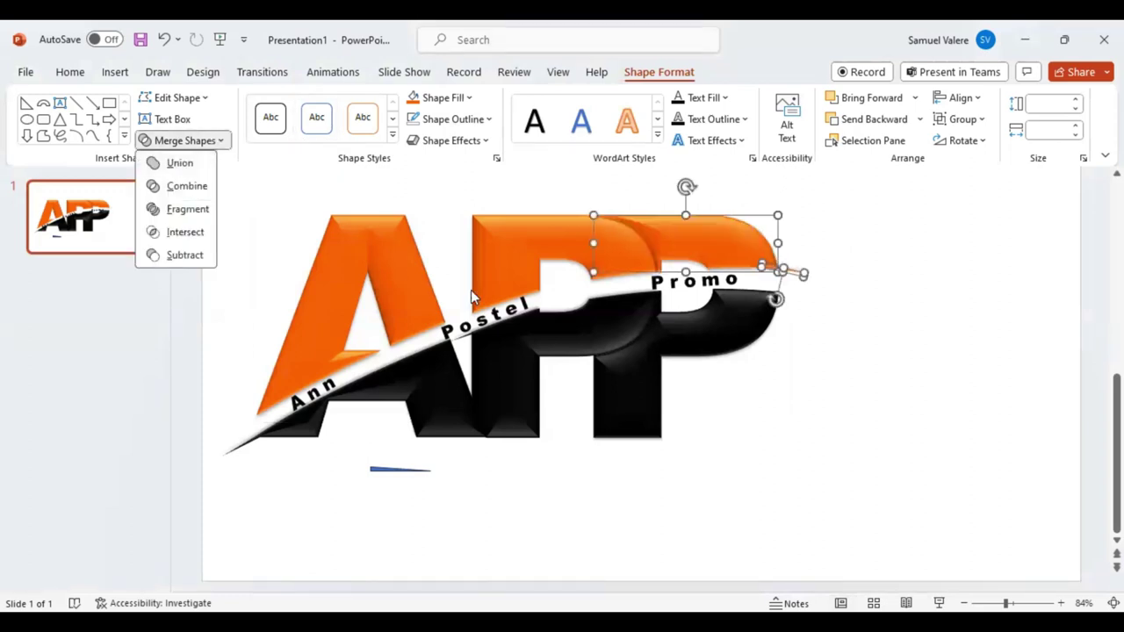
pyautogui.press('Escape')
pyautogui.press('Escape')
# Unite the sliver with the orange top of the P into a pointed tip.
pyautogui.click(771, 266)
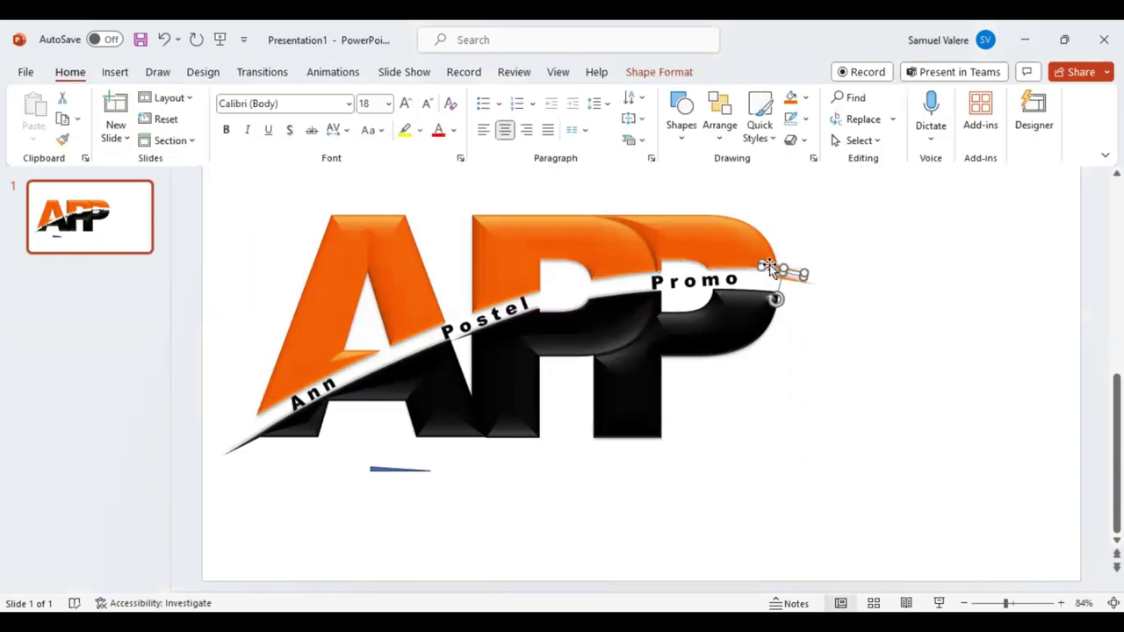
pyautogui.keyDown('shift'); pyautogui.click(728, 248); pyautogui.keyUp('shift')
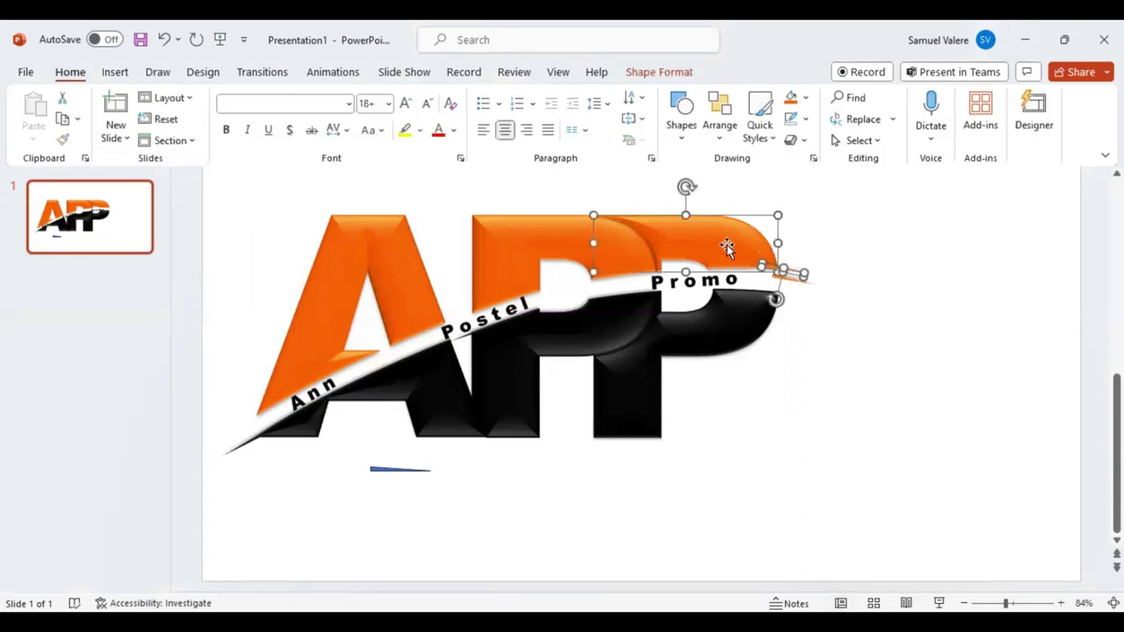
pyautogui.click(659, 72)
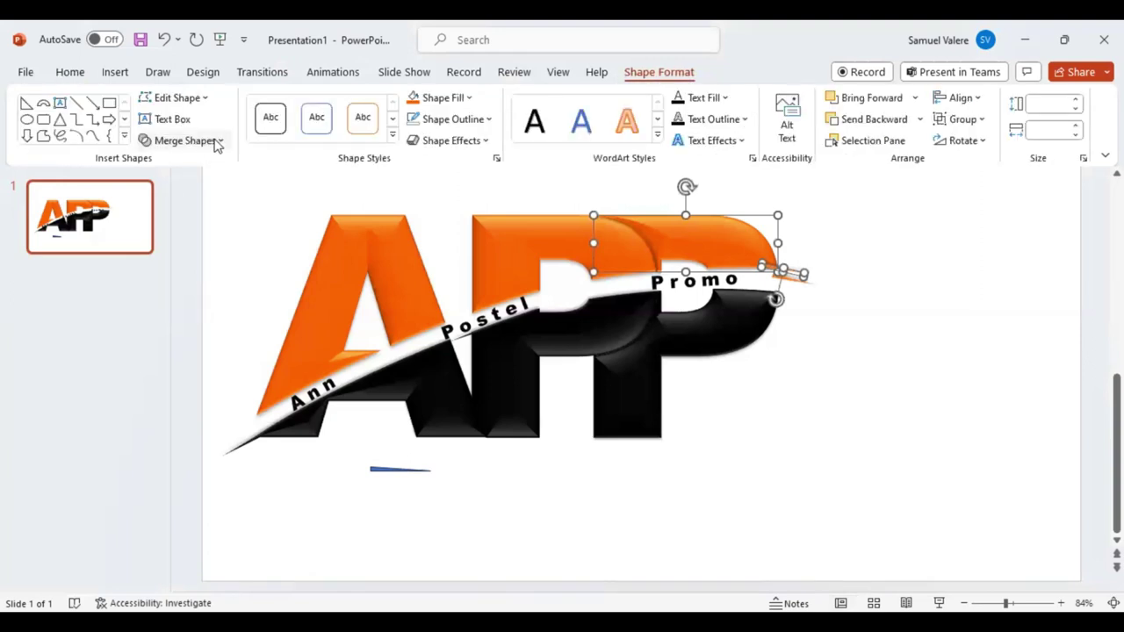
pyautogui.click(216, 140)
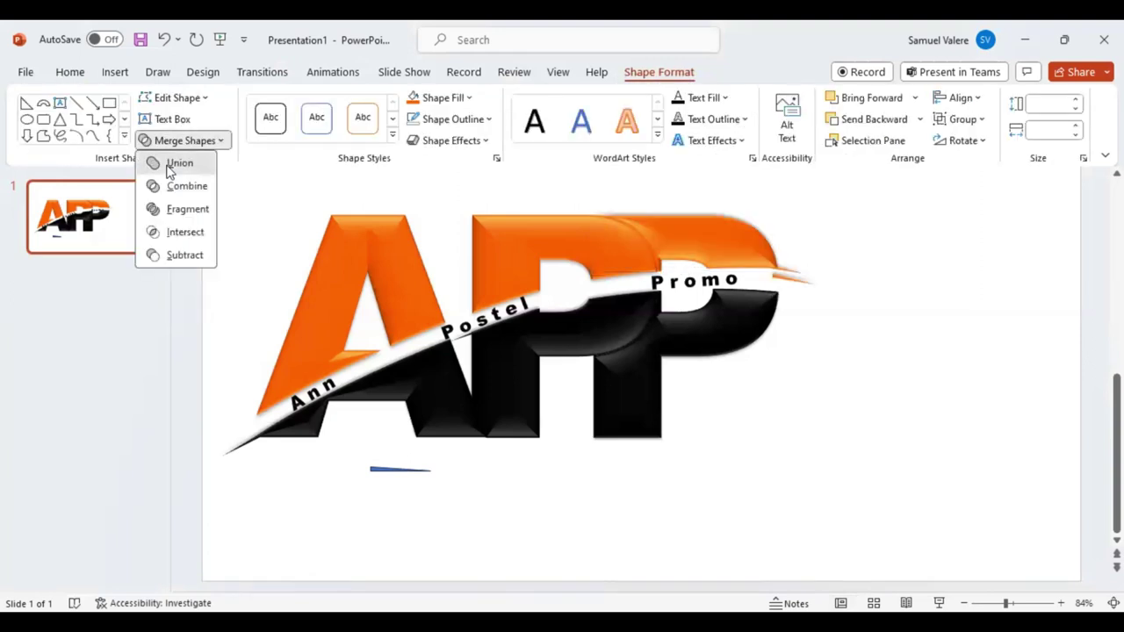
pyautogui.click(175, 165)
pyautogui.click(799, 295)
pyautogui.click(777, 279)
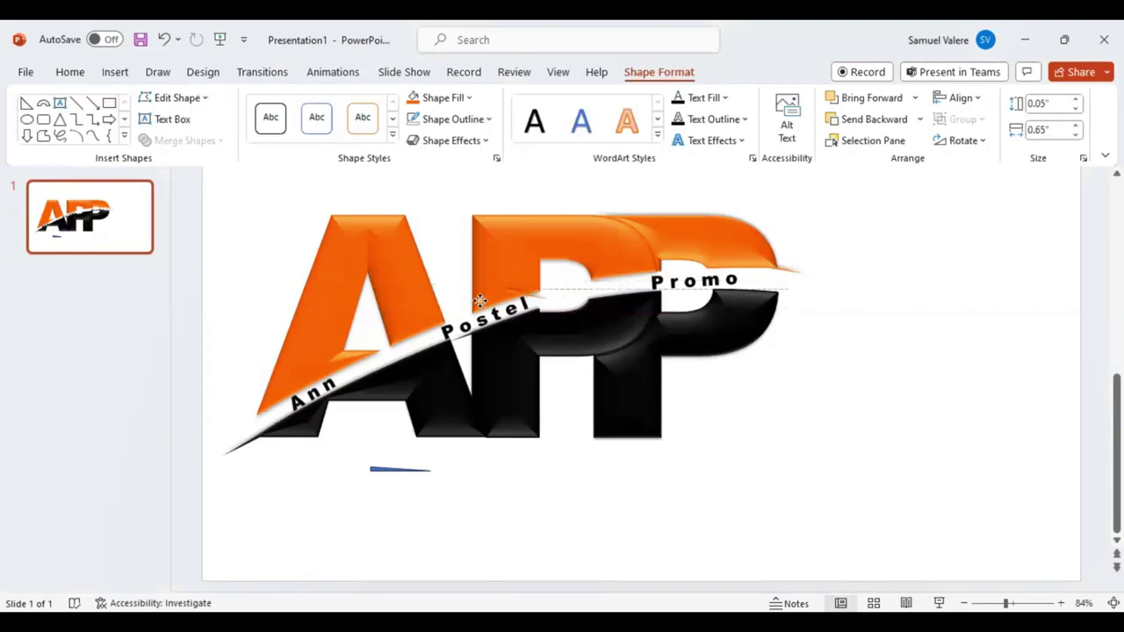
# Rotate the sliver near 'Postel' to slope upward and select it with the orange A.
pyautogui.click(463, 323)
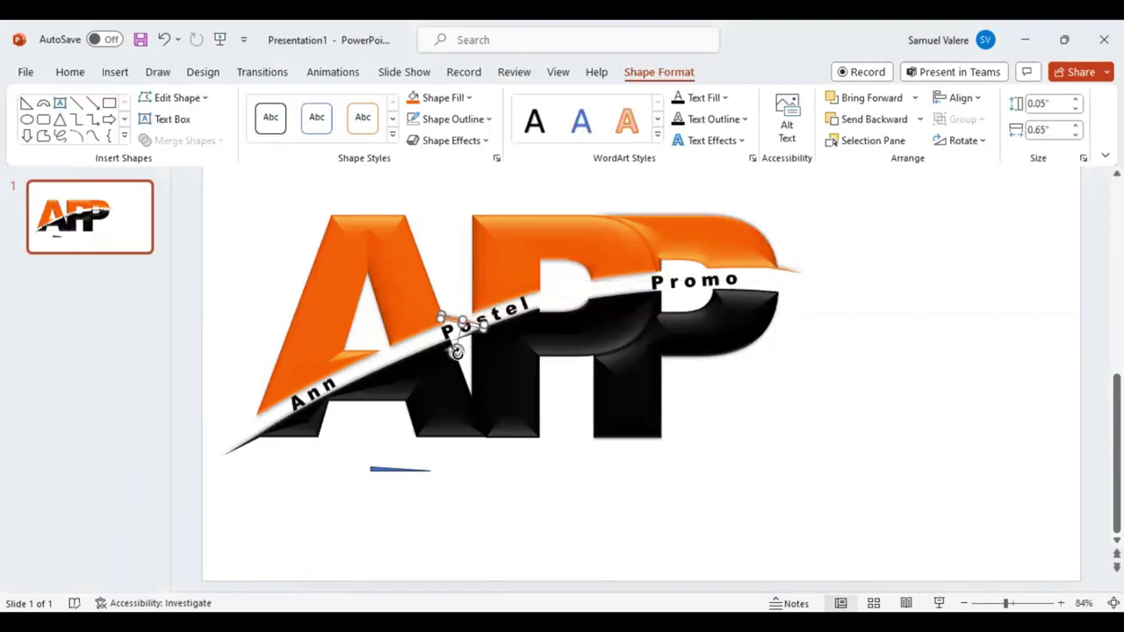
pyautogui.moveTo(456, 351)
pyautogui.mouseDown()
pyautogui.moveTo(471, 349)
pyautogui.moveTo(440, 324)
pyautogui.mouseUp()
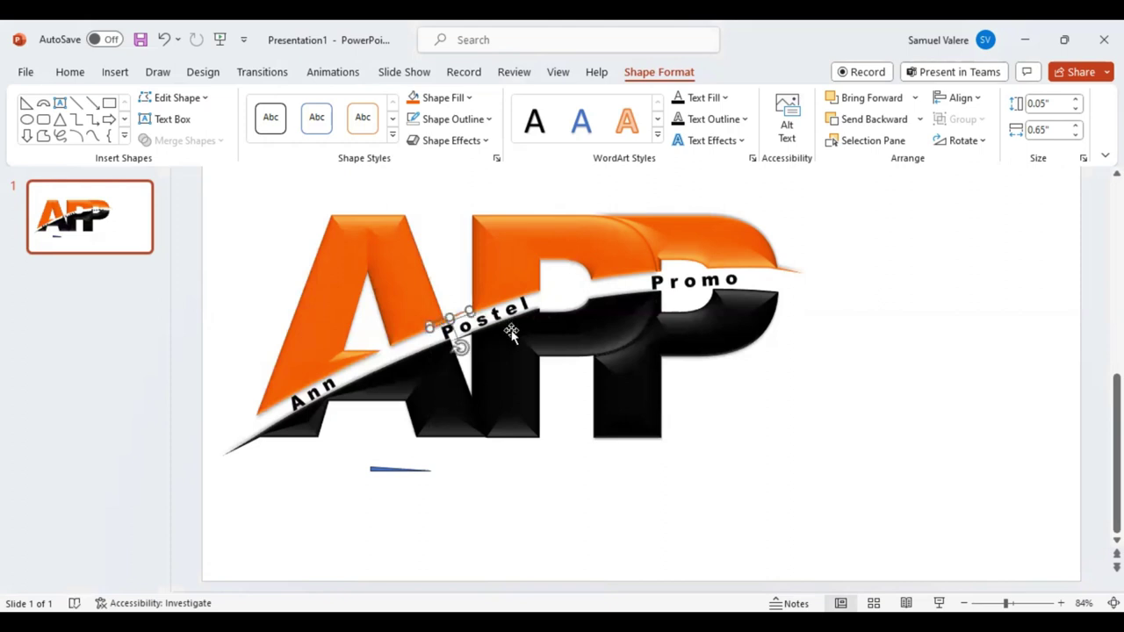
pyautogui.click(757, 435)
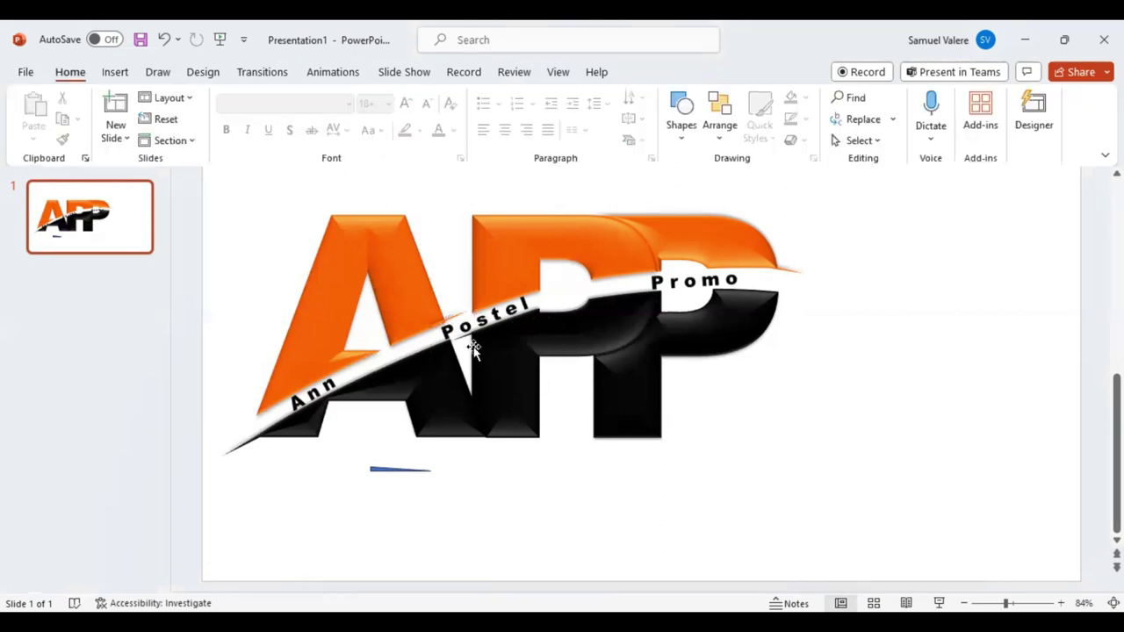
pyautogui.click(430, 324)
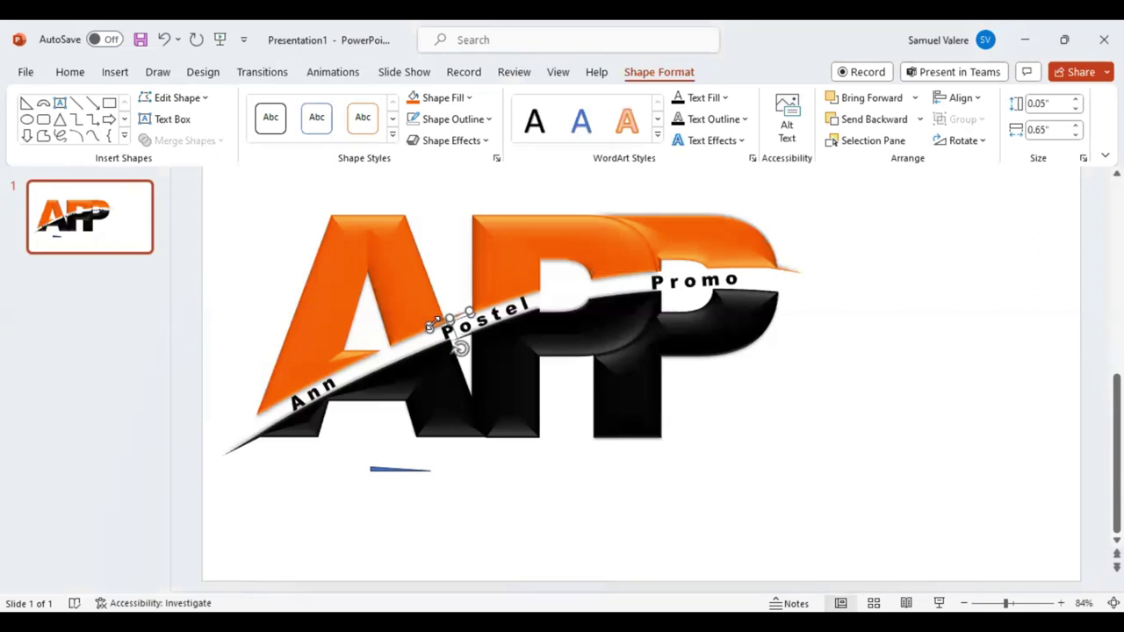
pyautogui.keyDown('shift'); pyautogui.click(416, 293); pyautogui.keyUp('shift')
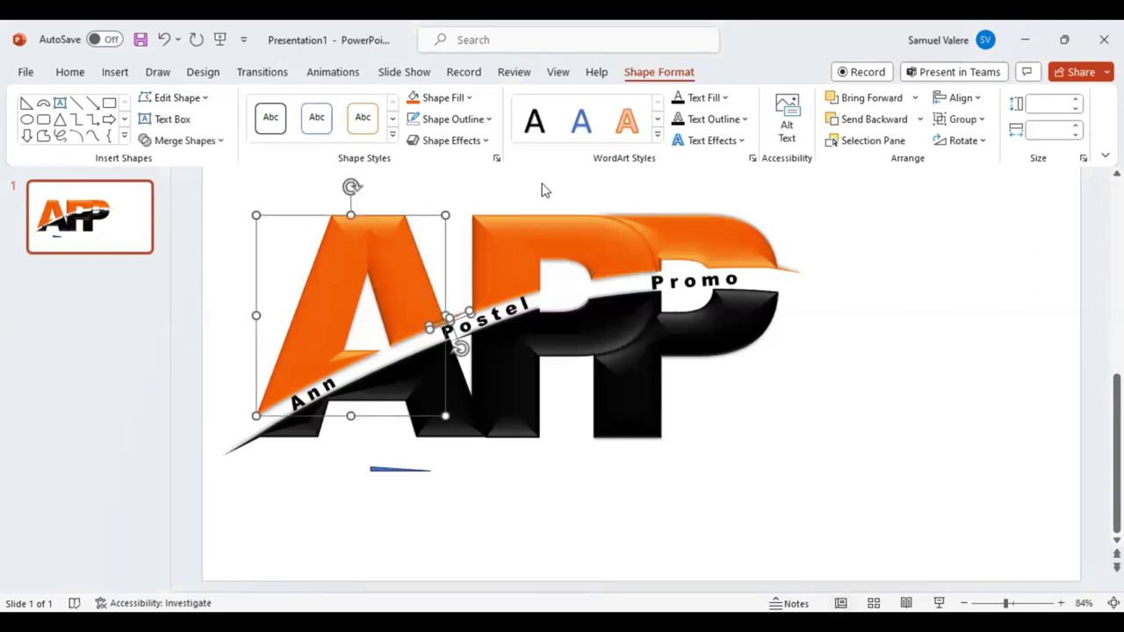
pyautogui.click(220, 143)
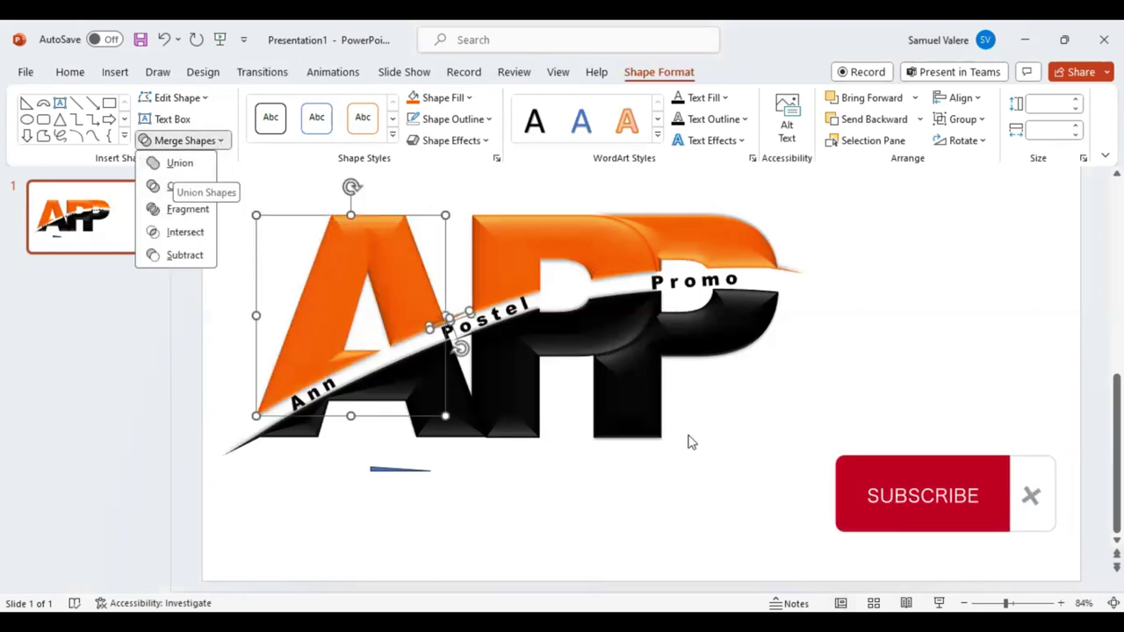
pyautogui.click(537, 376)
pyautogui.click(708, 414)
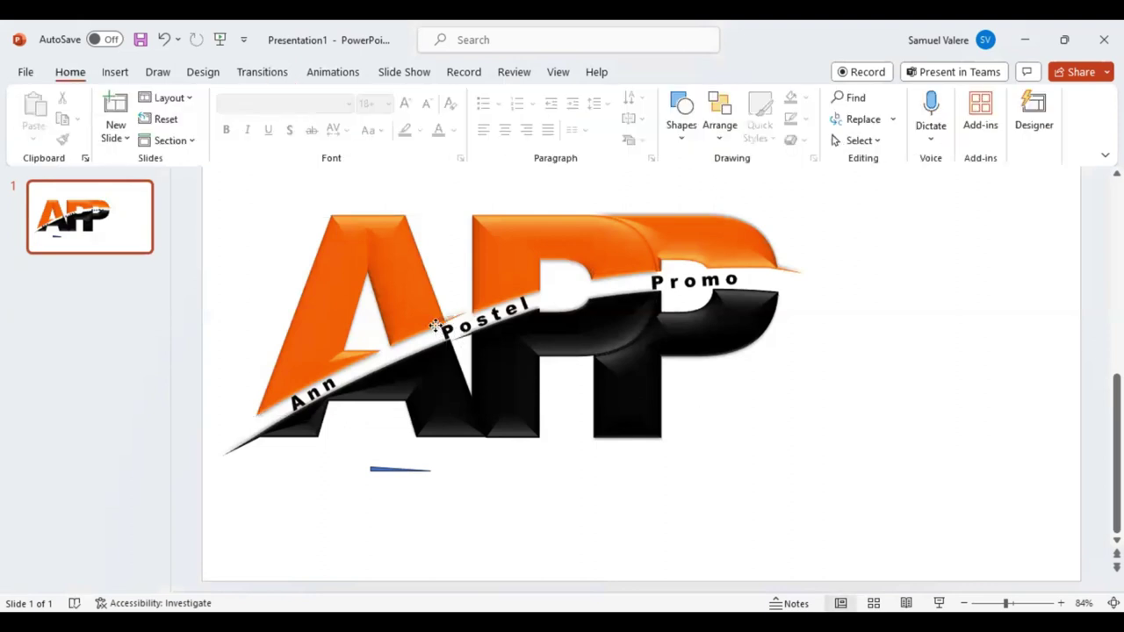
# Union the sliver under 'Postel' with the orange A into one shape.
pyautogui.click(453, 341)
pyautogui.moveTo(457, 349); pyautogui.dragTo(451, 351)
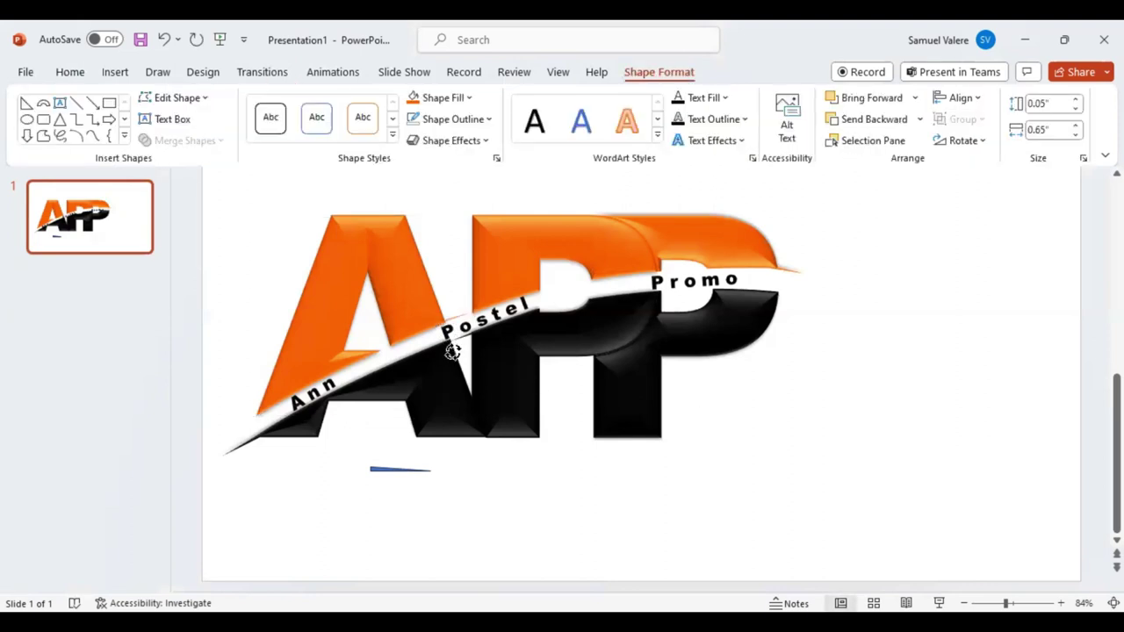
pyautogui.click(452, 351)
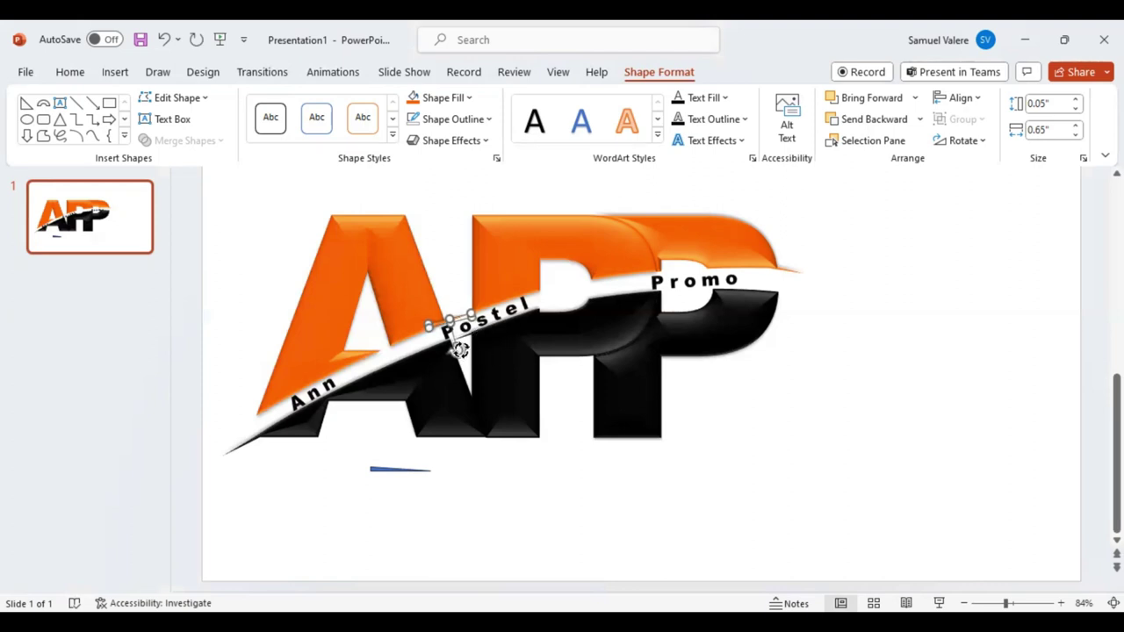
pyautogui.moveTo(460, 349); pyautogui.dragTo(460, 349)
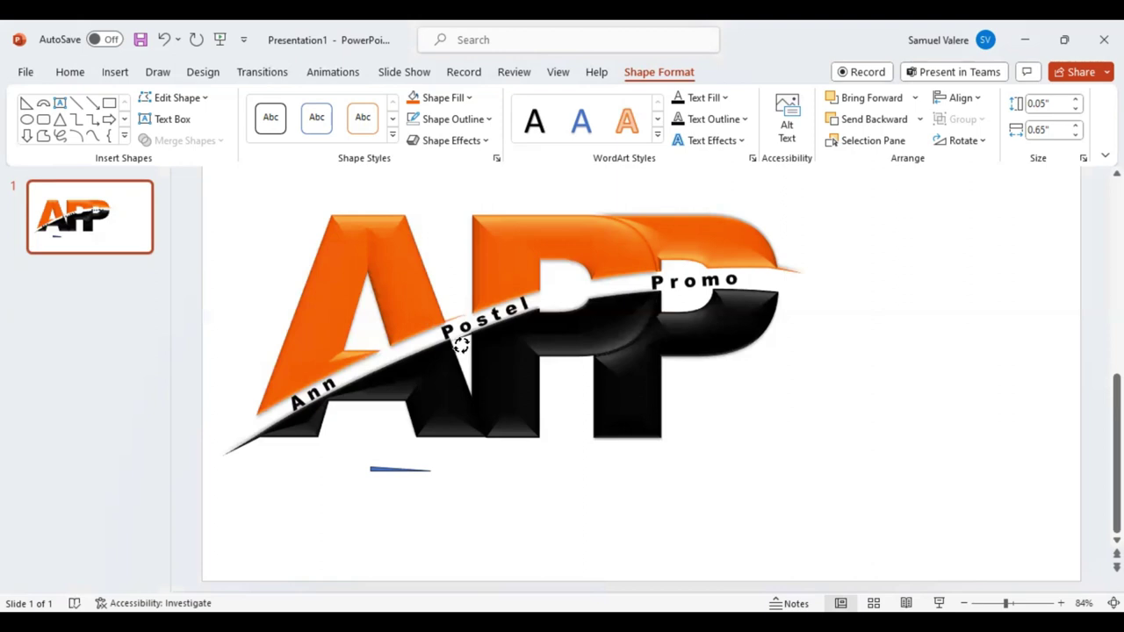
pyautogui.keyDown('shift'); pyautogui.click(391, 277); pyautogui.keyUp('shift')
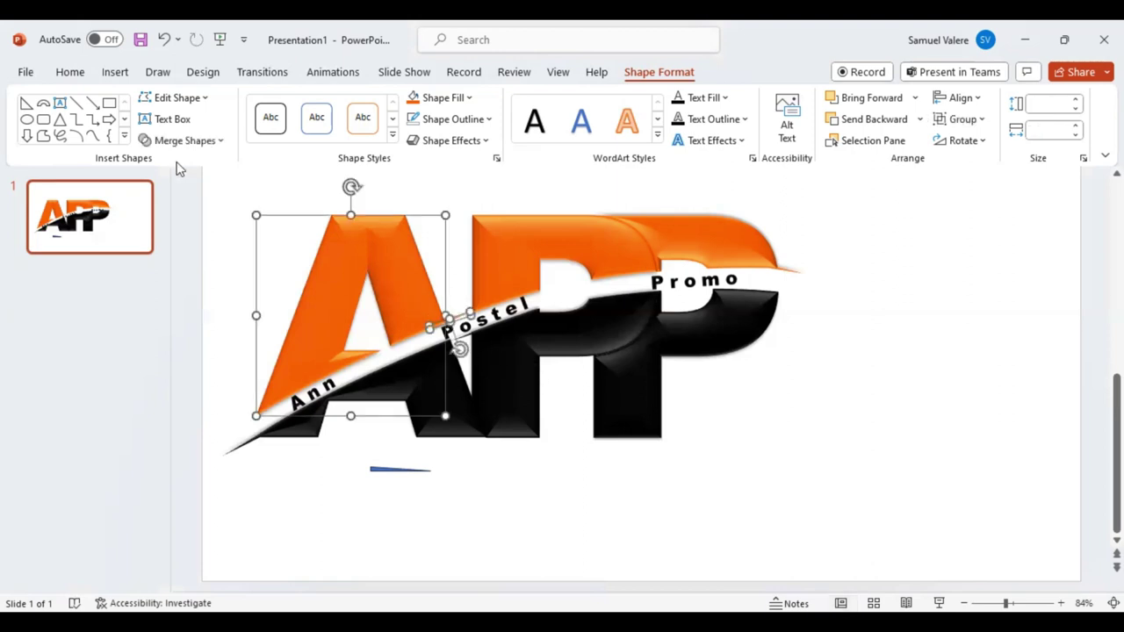
pyautogui.click(184, 140)
pyautogui.press('u')
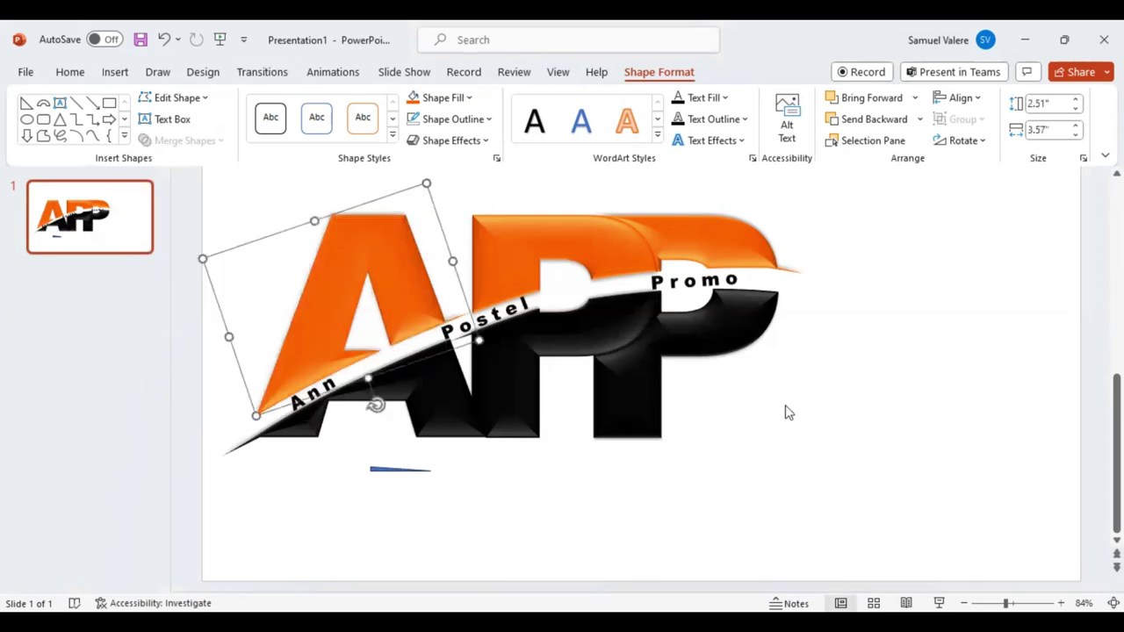
pyautogui.click(784, 434)
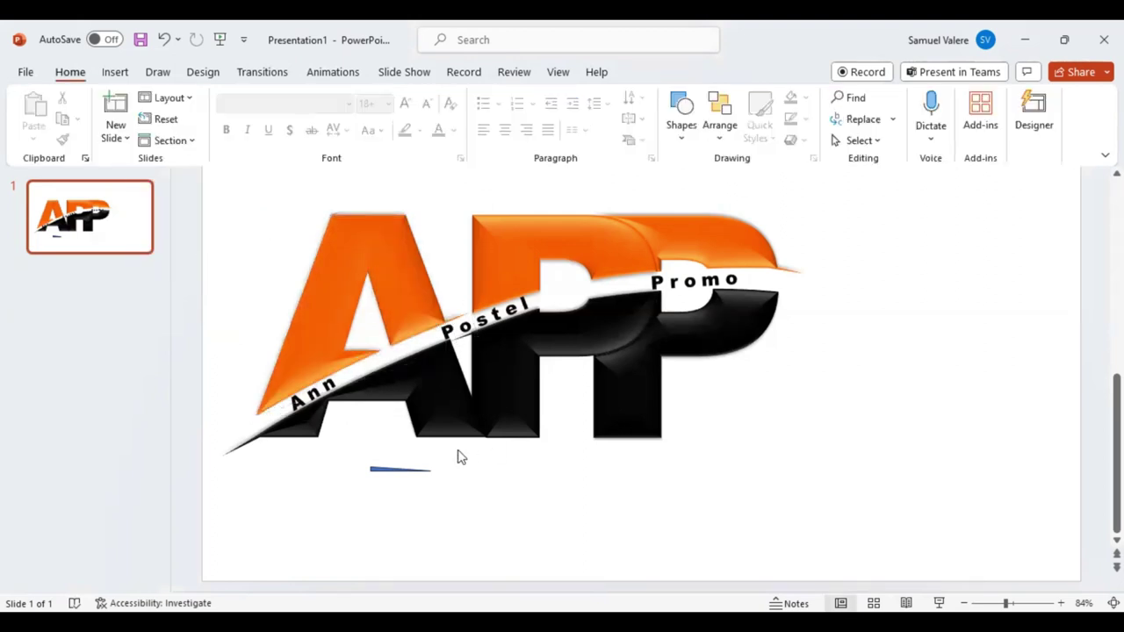
# Deal with the stray short line below the logo, then marquee-select every logo piece.
pyautogui.click(388, 472)
pyautogui.click(760, 495)
pyautogui.moveTo(230, 178); pyautogui.dragTo(902, 534)
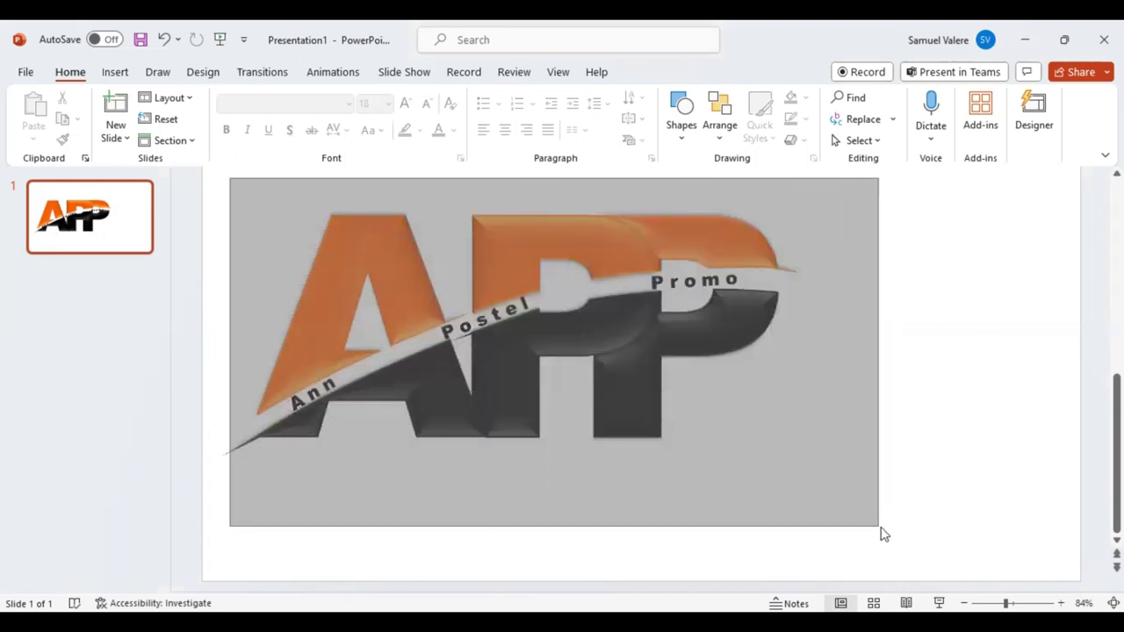
pyautogui.moveTo(902, 534); pyautogui.dragTo(901, 521)
pyautogui.click(302, 237)
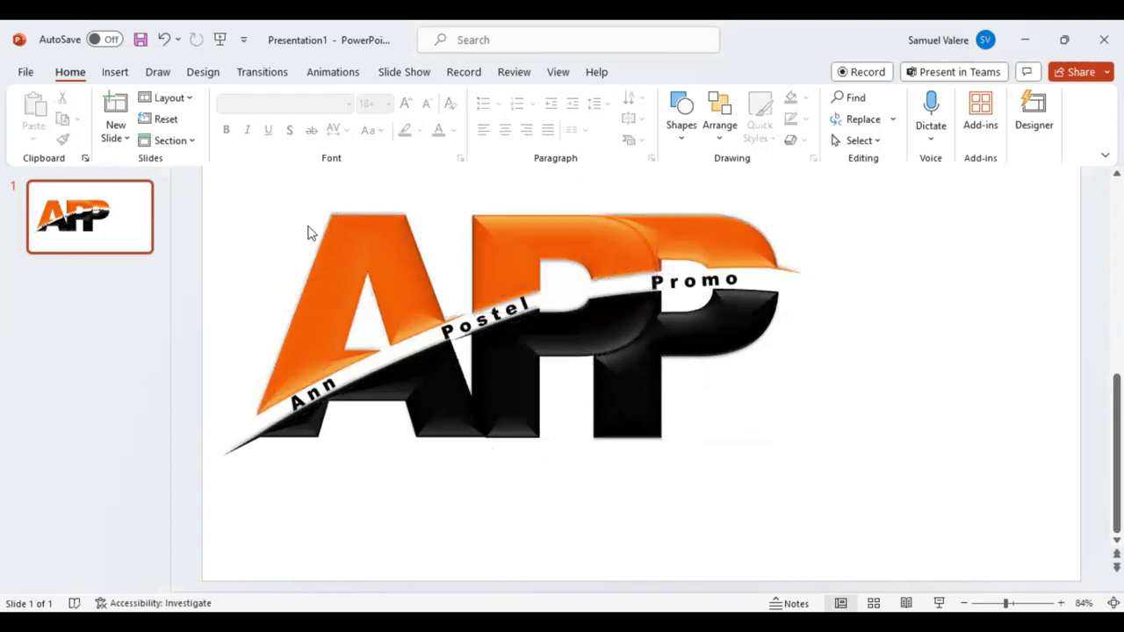
pyautogui.moveTo(204, 179); pyautogui.dragTo(933, 513)
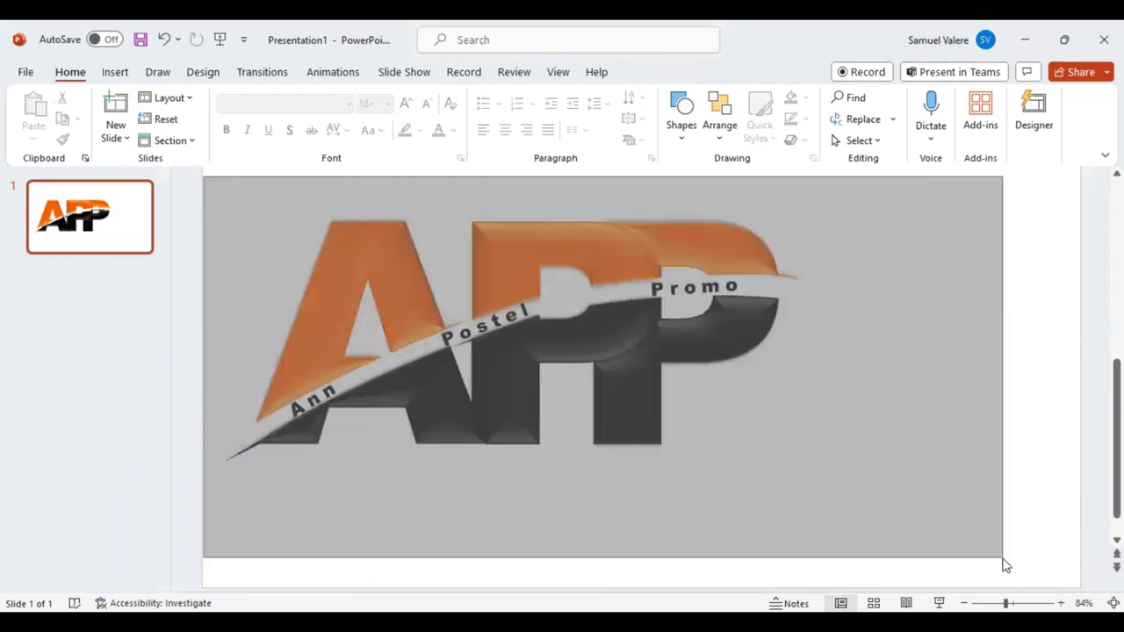
pyautogui.moveTo(933, 513); pyautogui.dragTo(1008, 566)
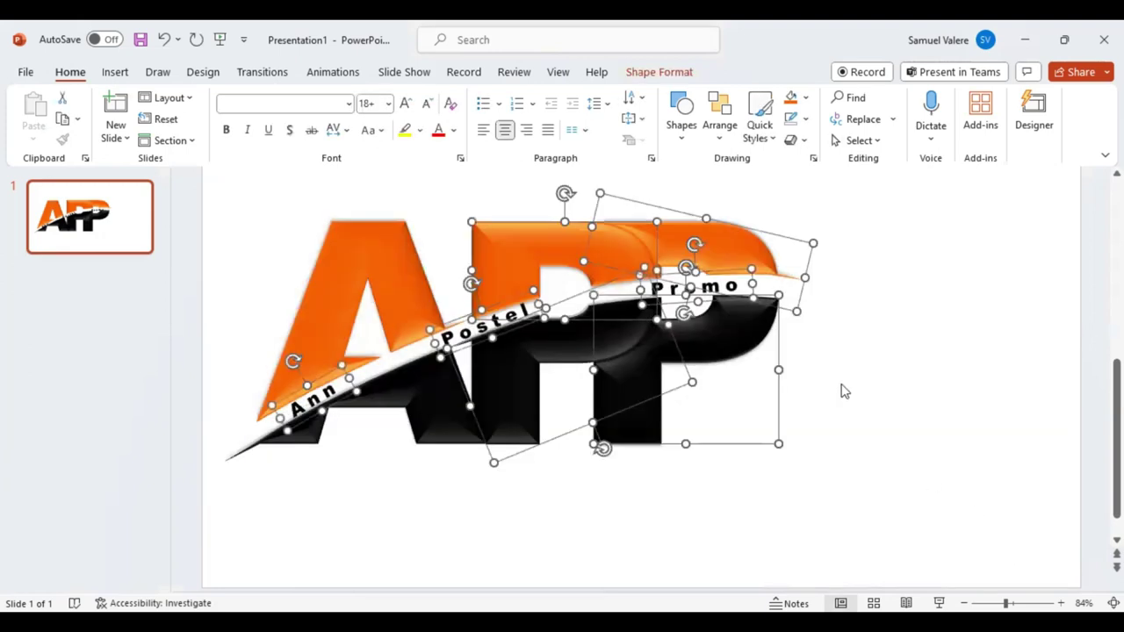
# Group the selected logo pieces, then undo the grouping.
pyautogui.click(661, 74)
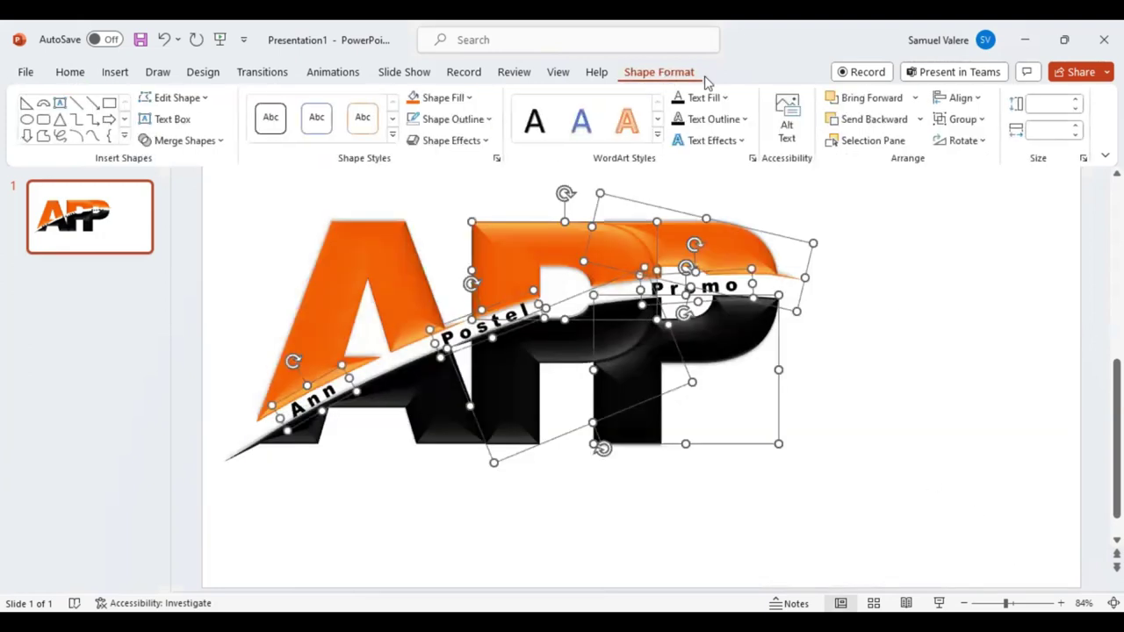
pyautogui.click(978, 123)
pyautogui.click(969, 147)
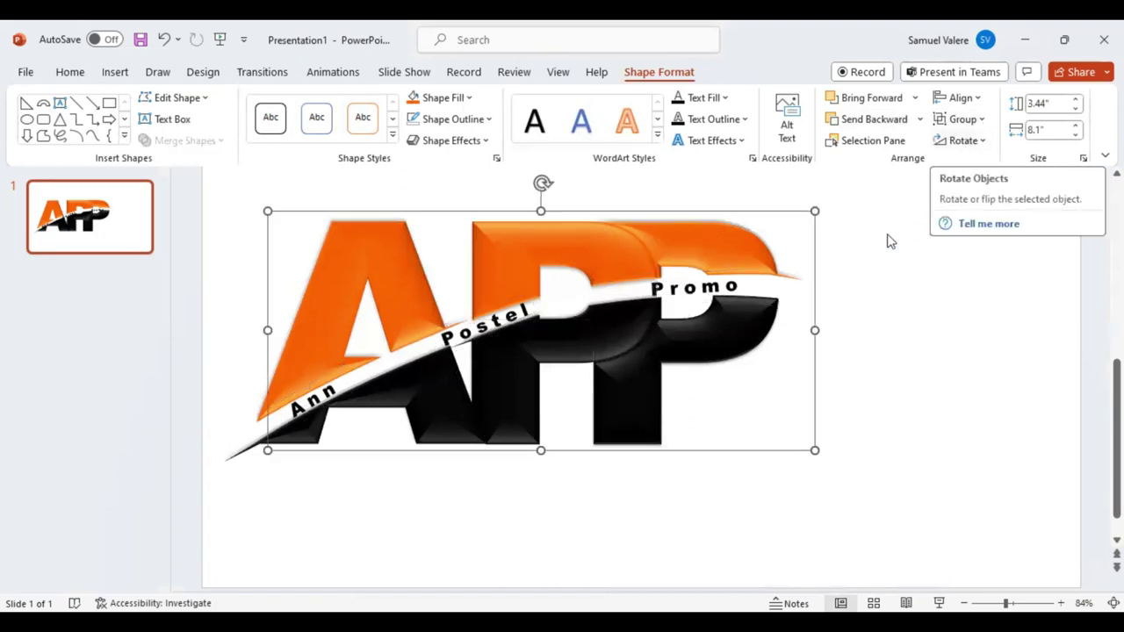
pyautogui.click(727, 246)
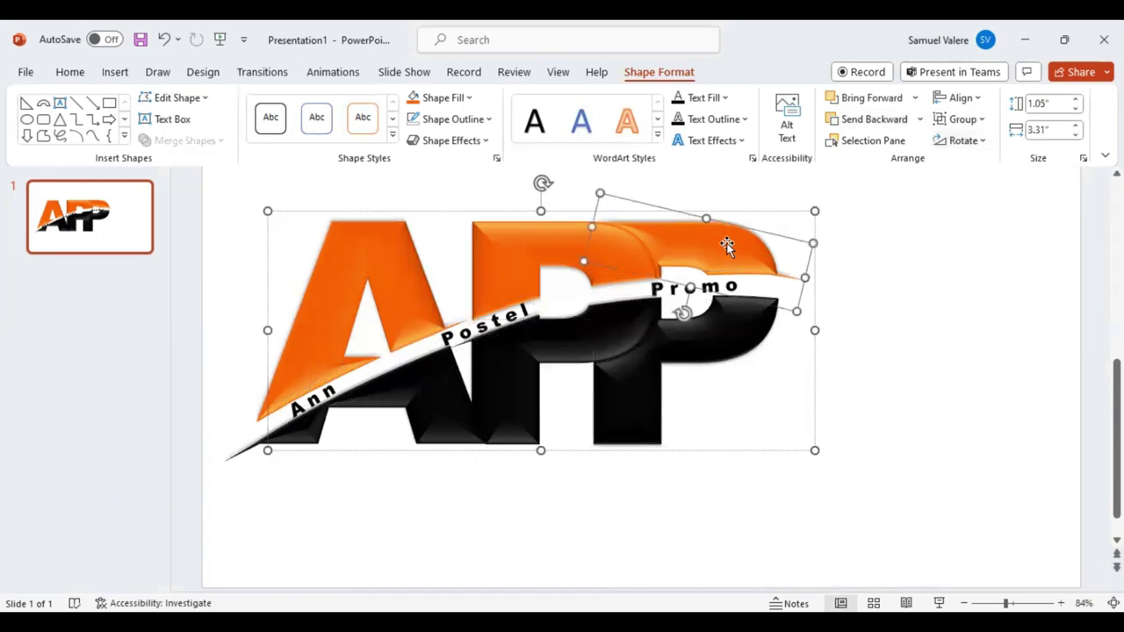
pyautogui.click(813, 303)
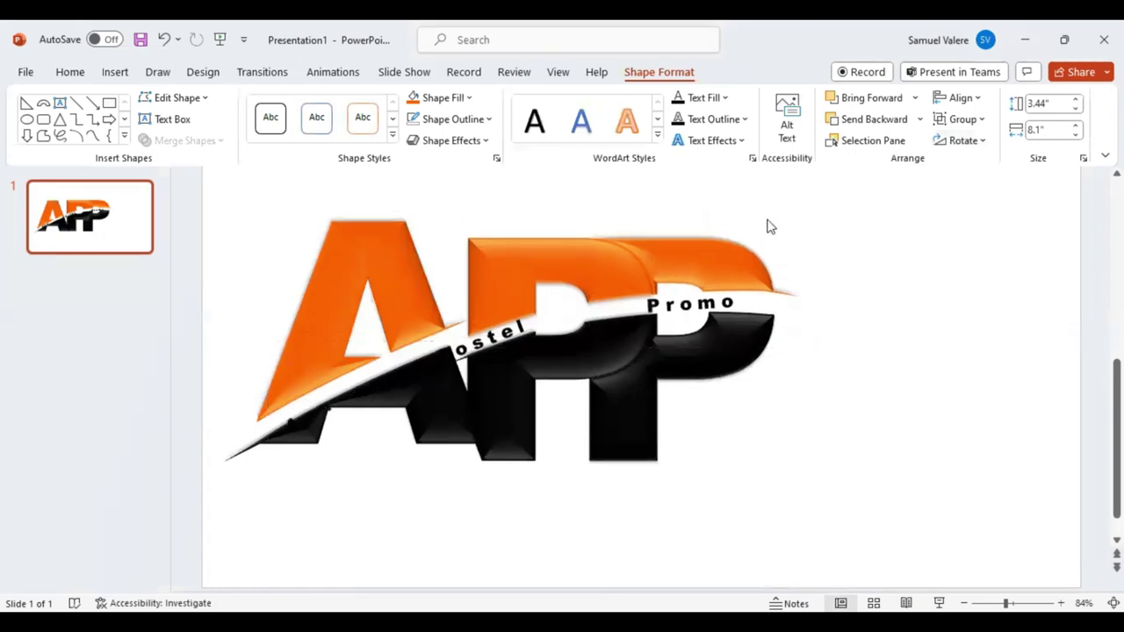
pyautogui.click(766, 226)
pyautogui.click(165, 43)
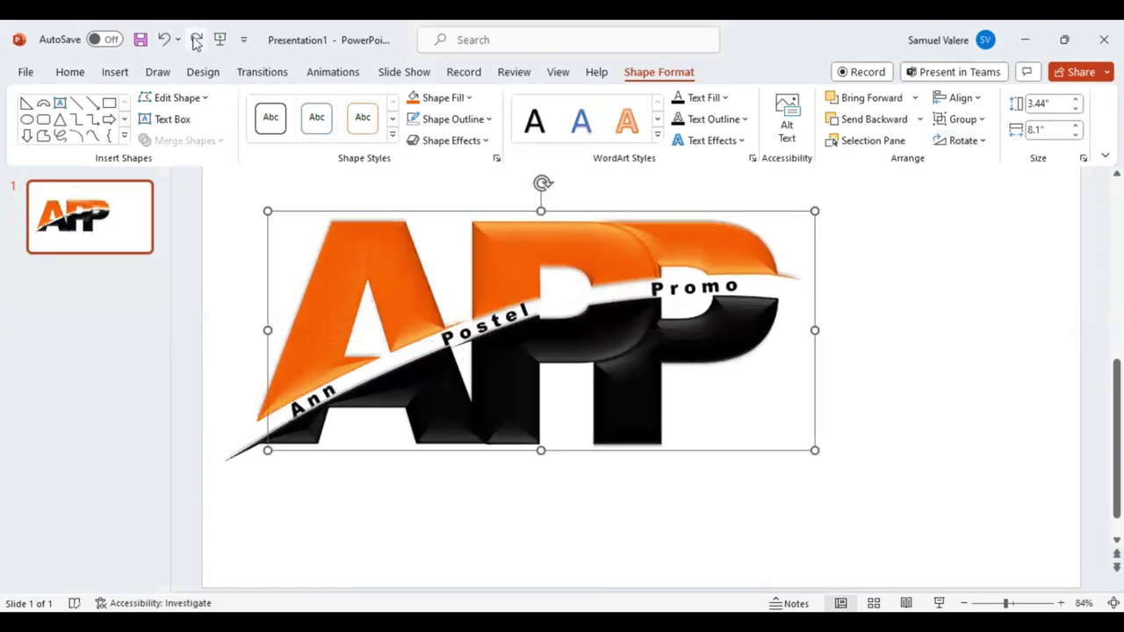
# Regroup all logo pieces and drag the 4.42 by 8.87 inch group toward the slide centre.
pyautogui.click(376, 252)
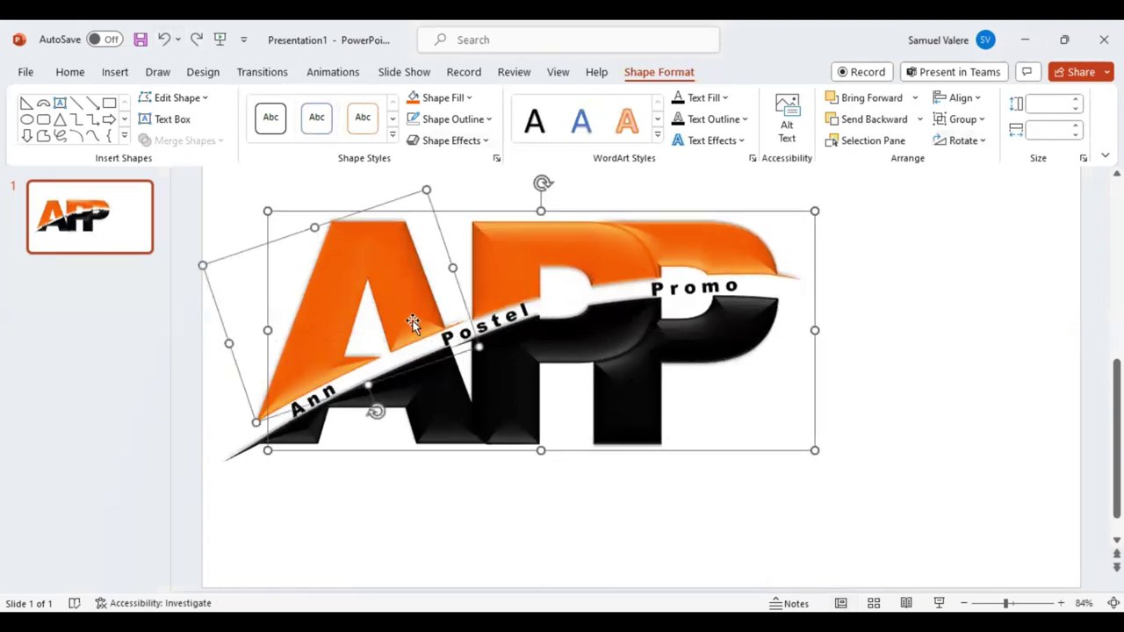
pyautogui.keyDown('ctrl'); pyautogui.click(434, 399); pyautogui.keyUp('ctrl')
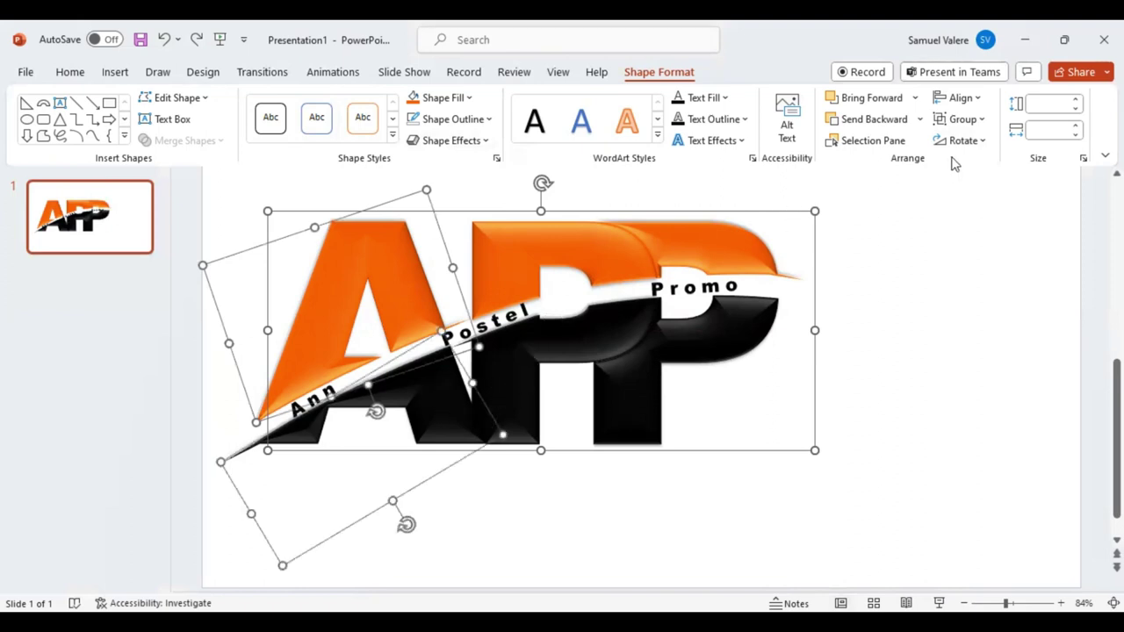
pyautogui.click(972, 120)
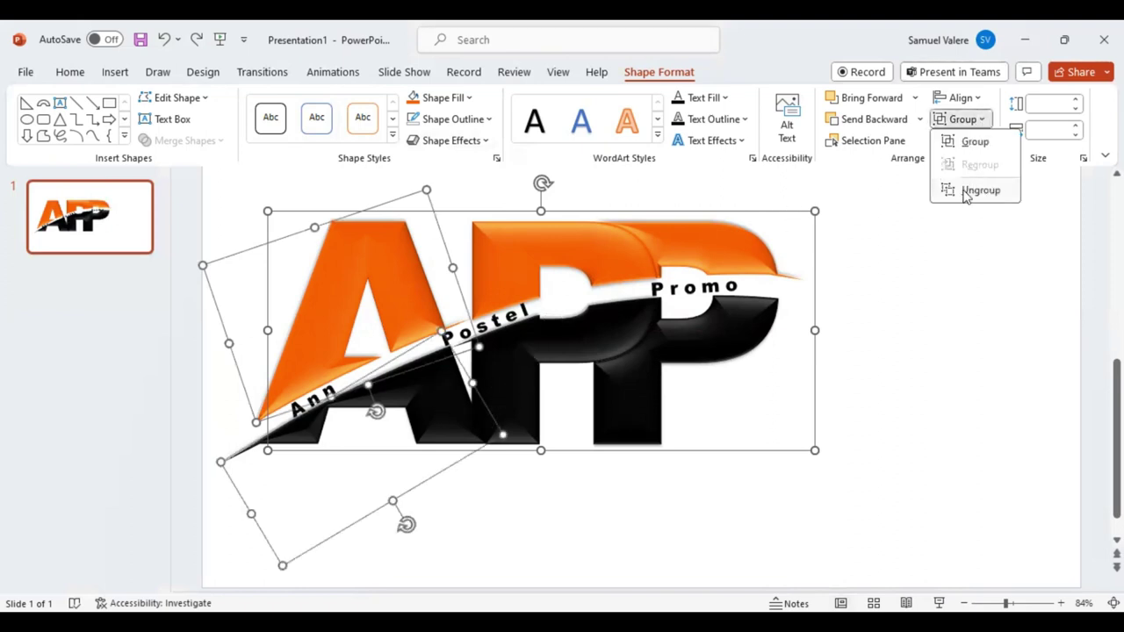
pyautogui.click(956, 143)
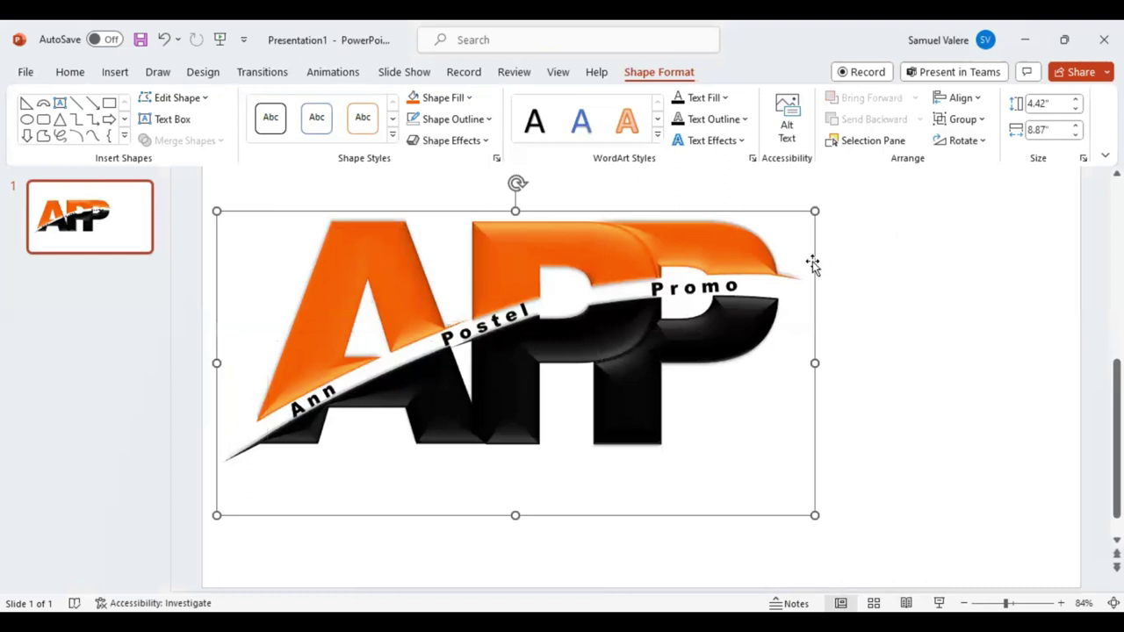
pyautogui.moveTo(813, 260)
pyautogui.mouseDown()
pyautogui.moveTo(875, 256)
pyautogui.moveTo(897, 309)
pyautogui.mouseUp()
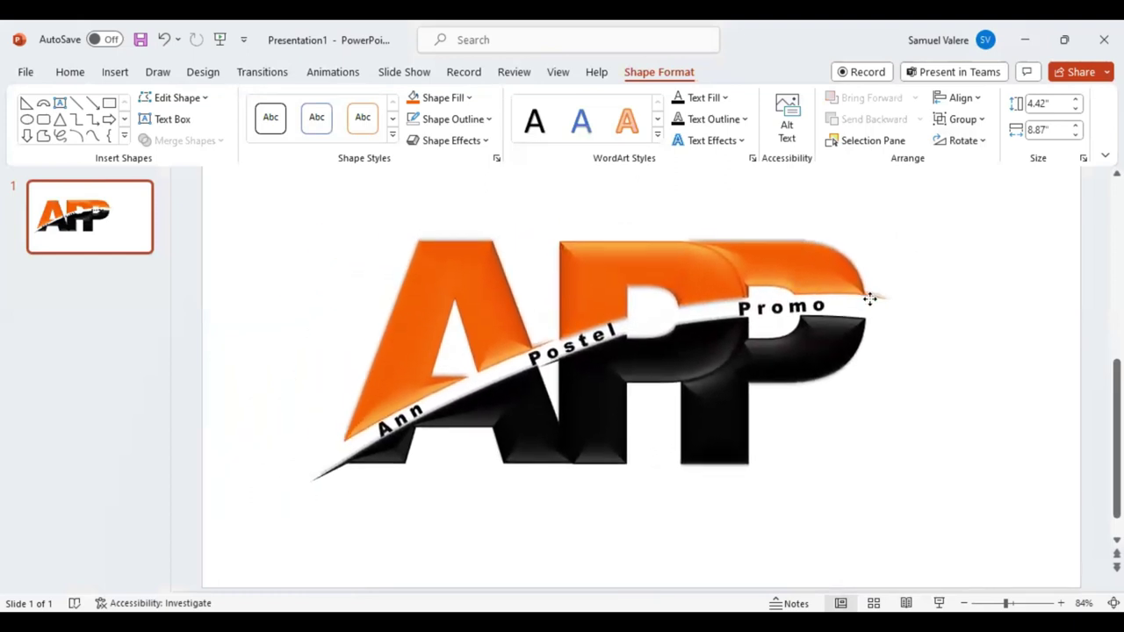